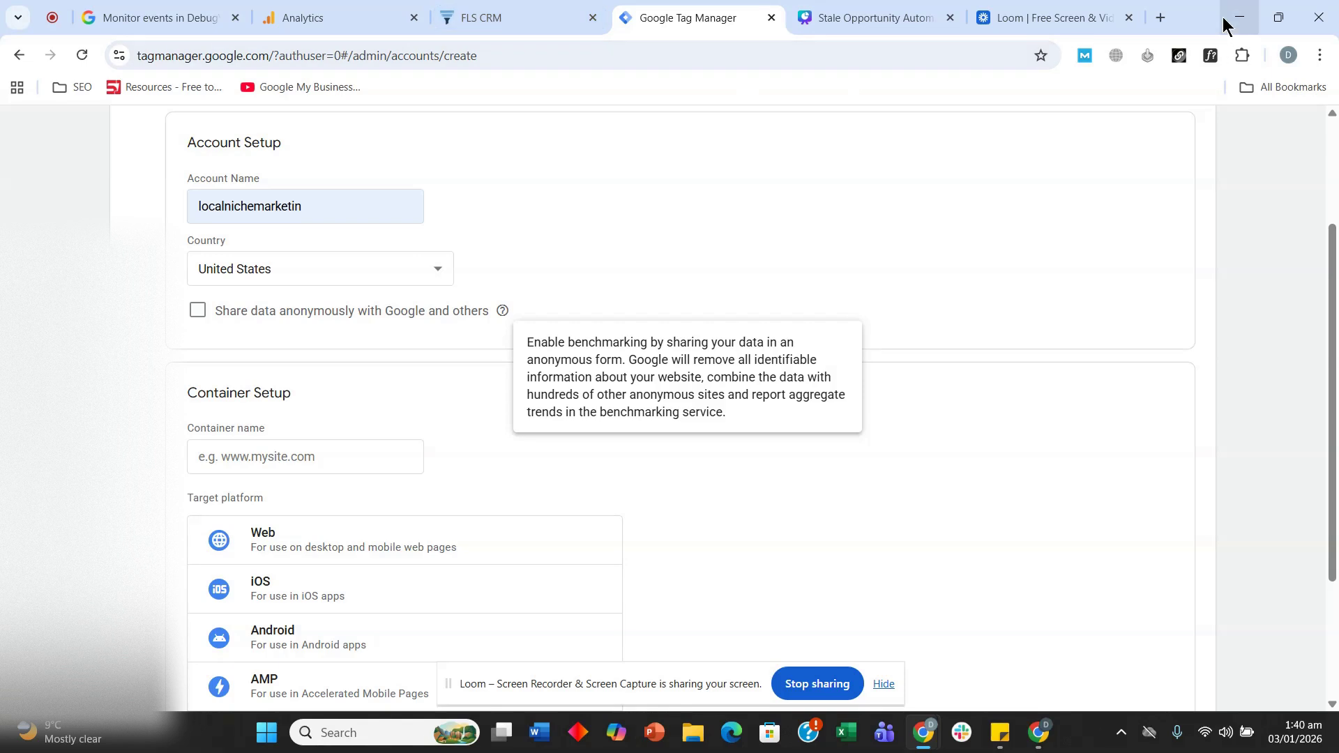
# - Open localniche-marketing.com in a new tab and copy its web address
pyautogui.click(1157, 19)
pyautogui.write('localniche-marketing.com')
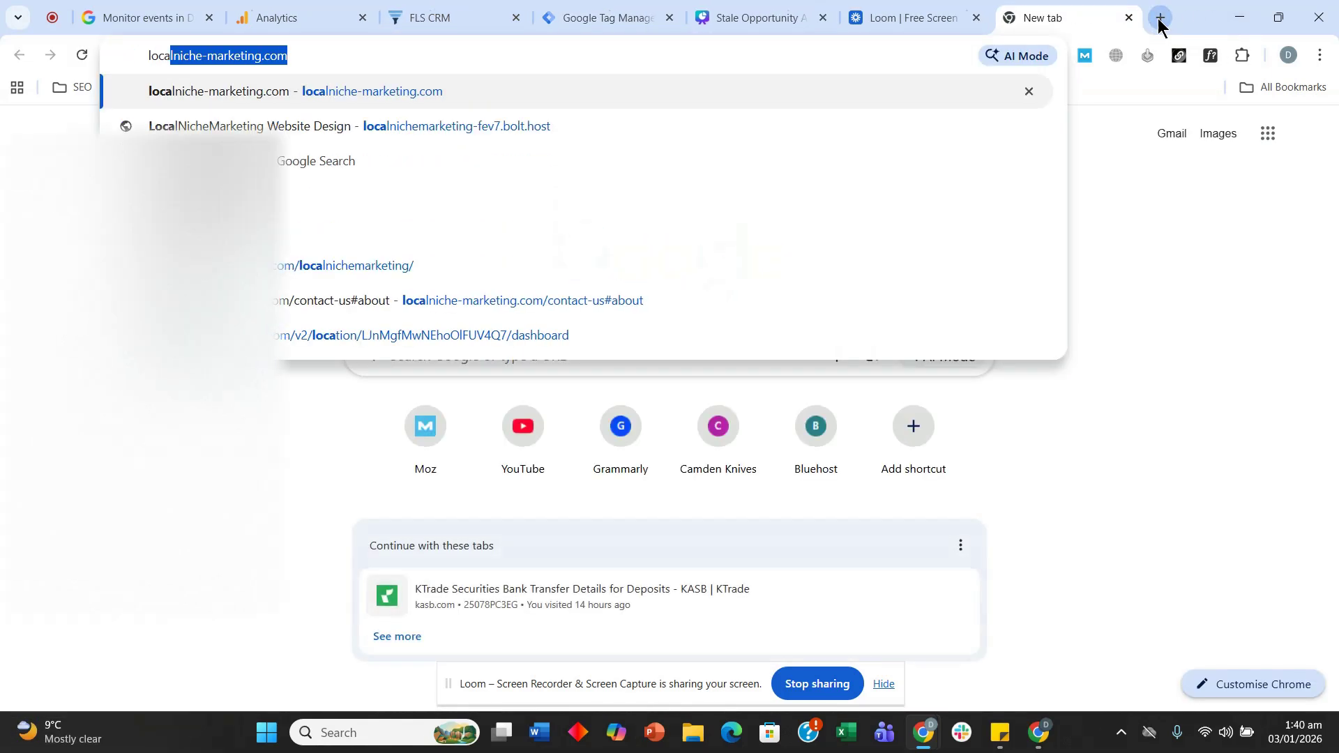
pyautogui.press('Return')
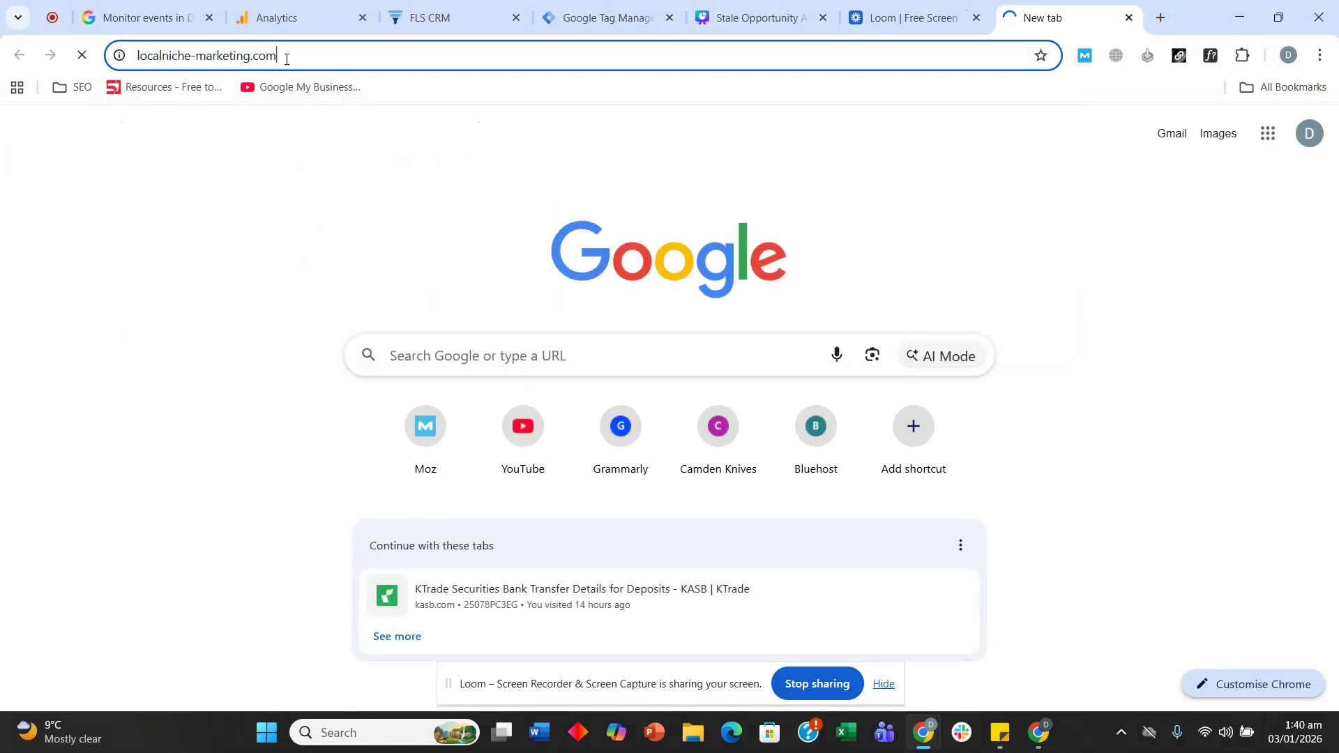
pyautogui.click(286, 58)
pyautogui.hotkey('ctrl', 'c')
pyautogui.click(461, 18)
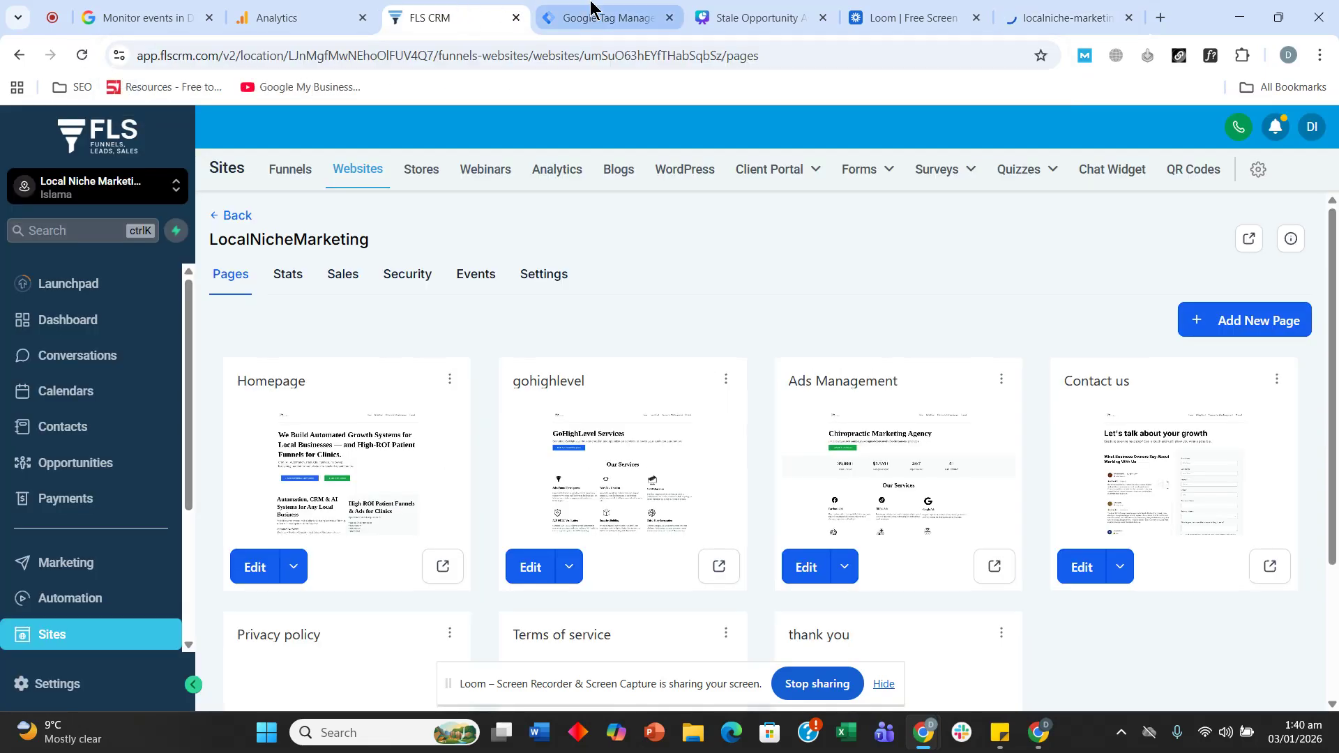
pyautogui.click(600, 17)
pyautogui.scroll(-3, 287, 238)
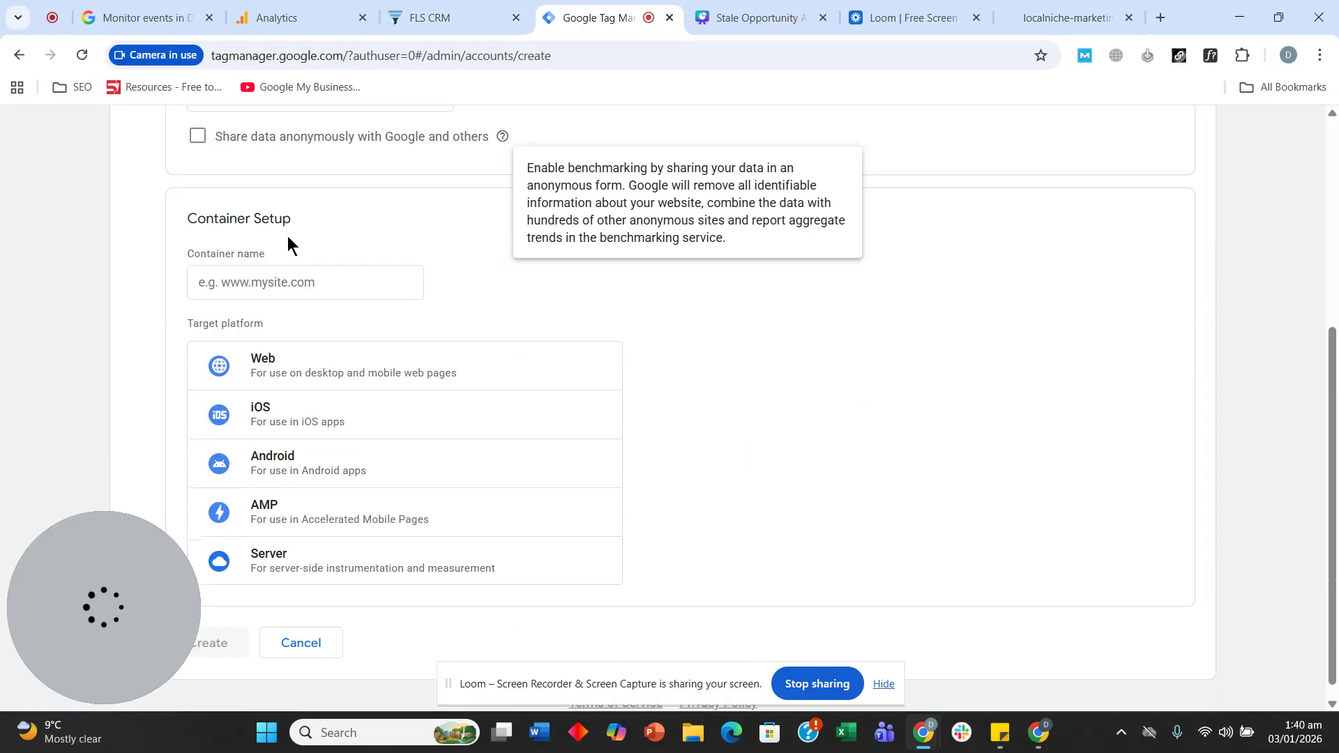
pyautogui.click(297, 279)
pyautogui.hotkey('ctrl', 'v')
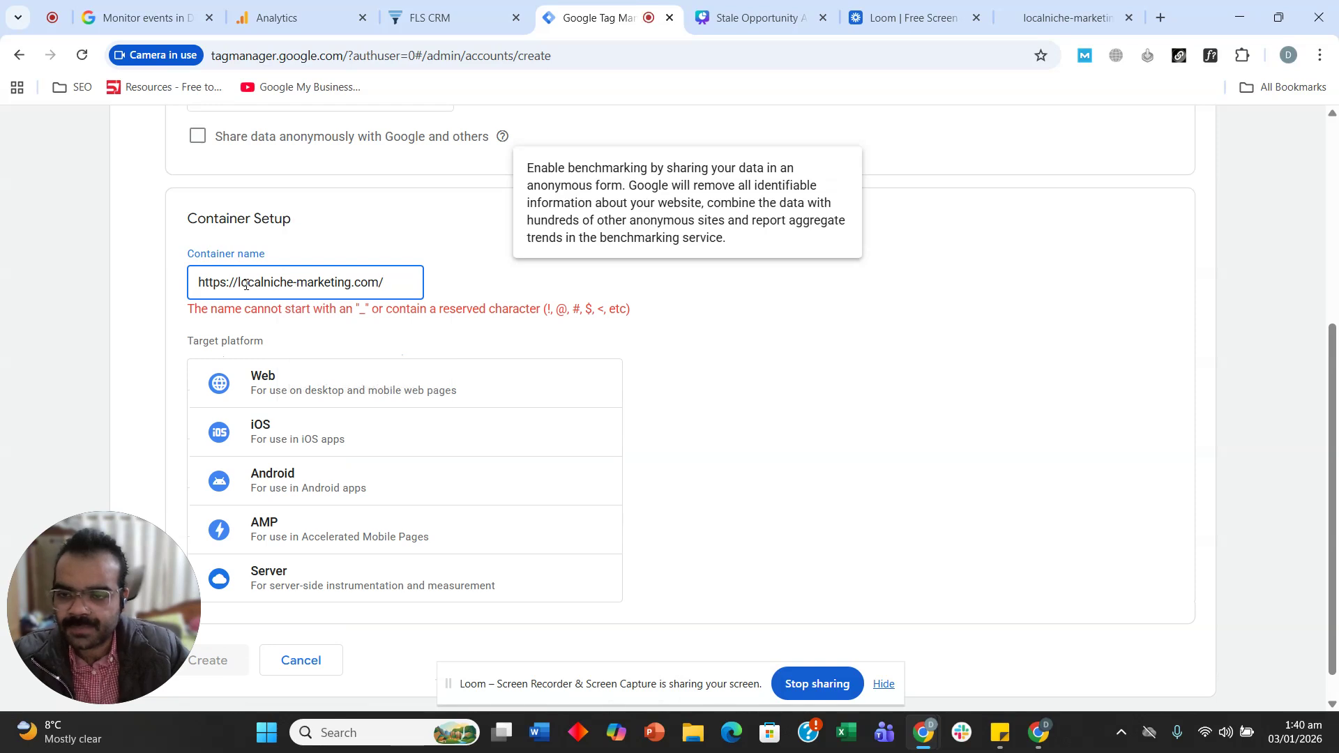
pyautogui.moveTo(242, 286); pyautogui.dragTo(145, 275)
pyautogui.press('BackSpace')
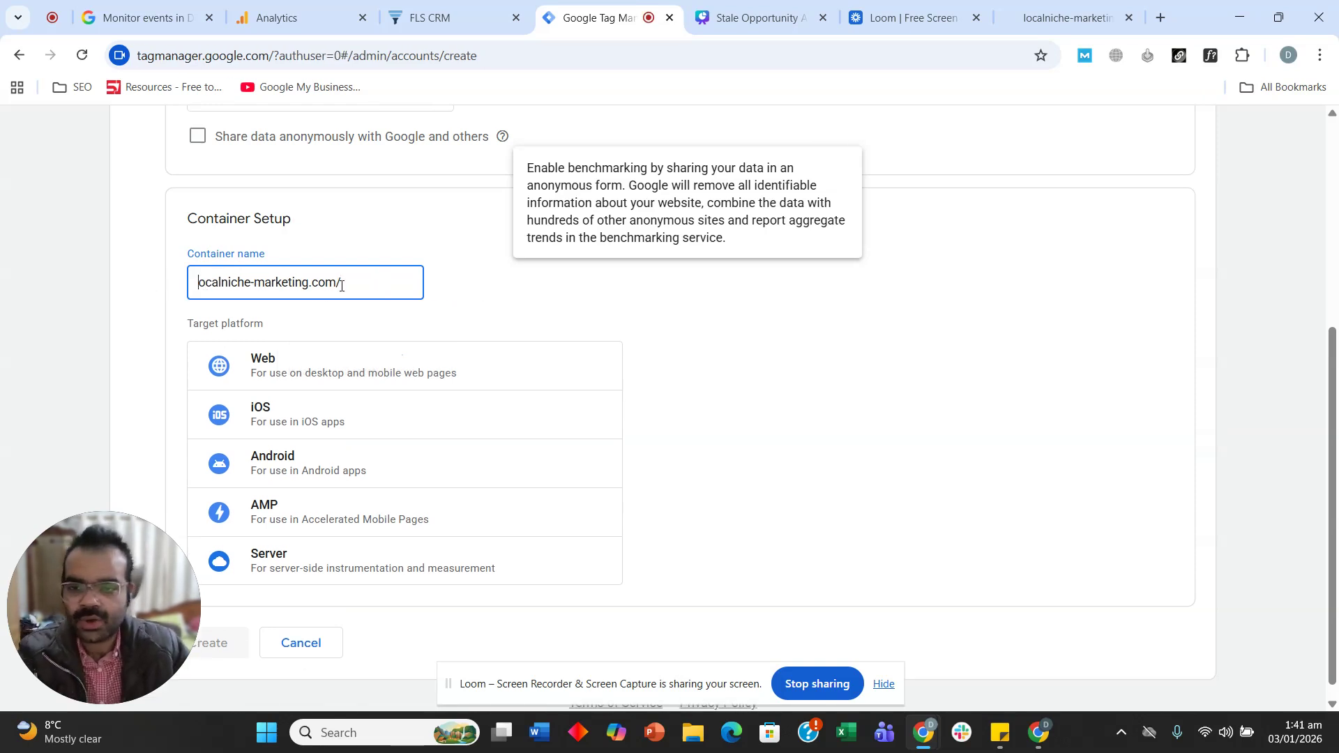
pyautogui.press('BackSpace')
pyautogui.click(319, 362)
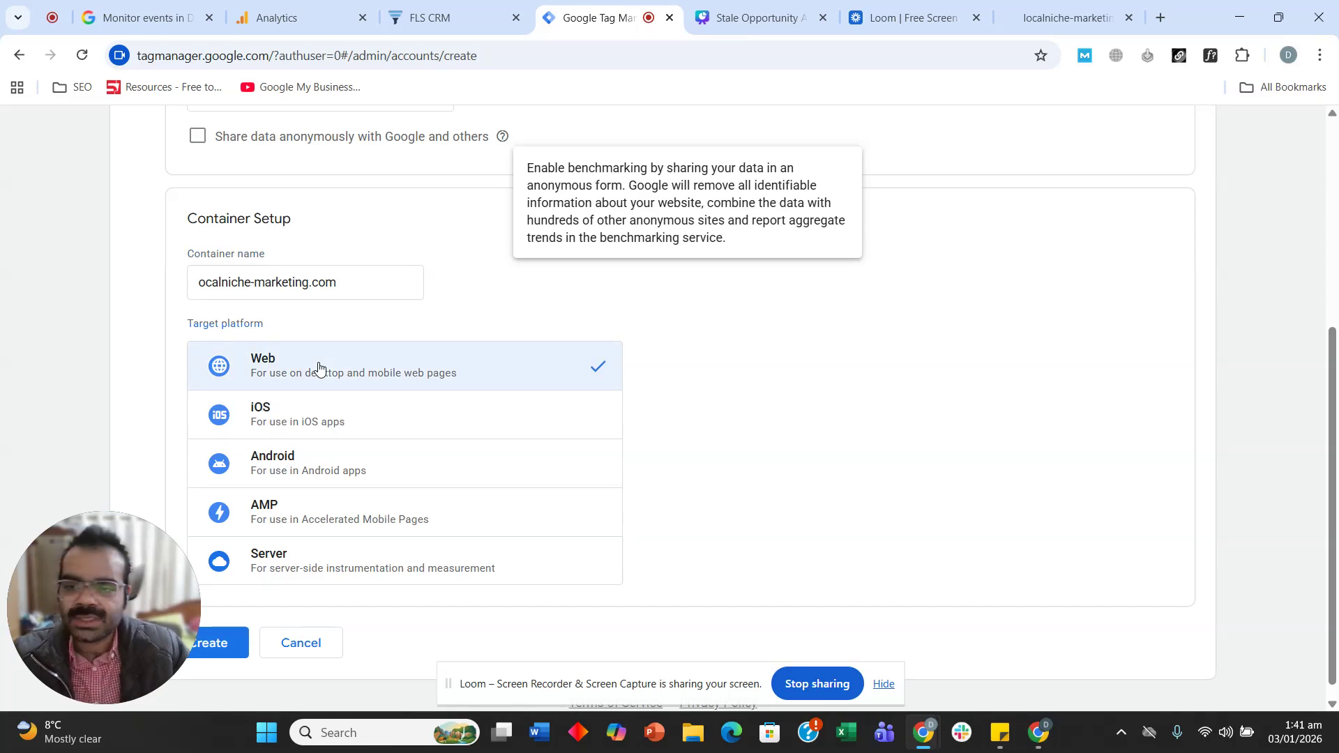
pyautogui.click(200, 284)
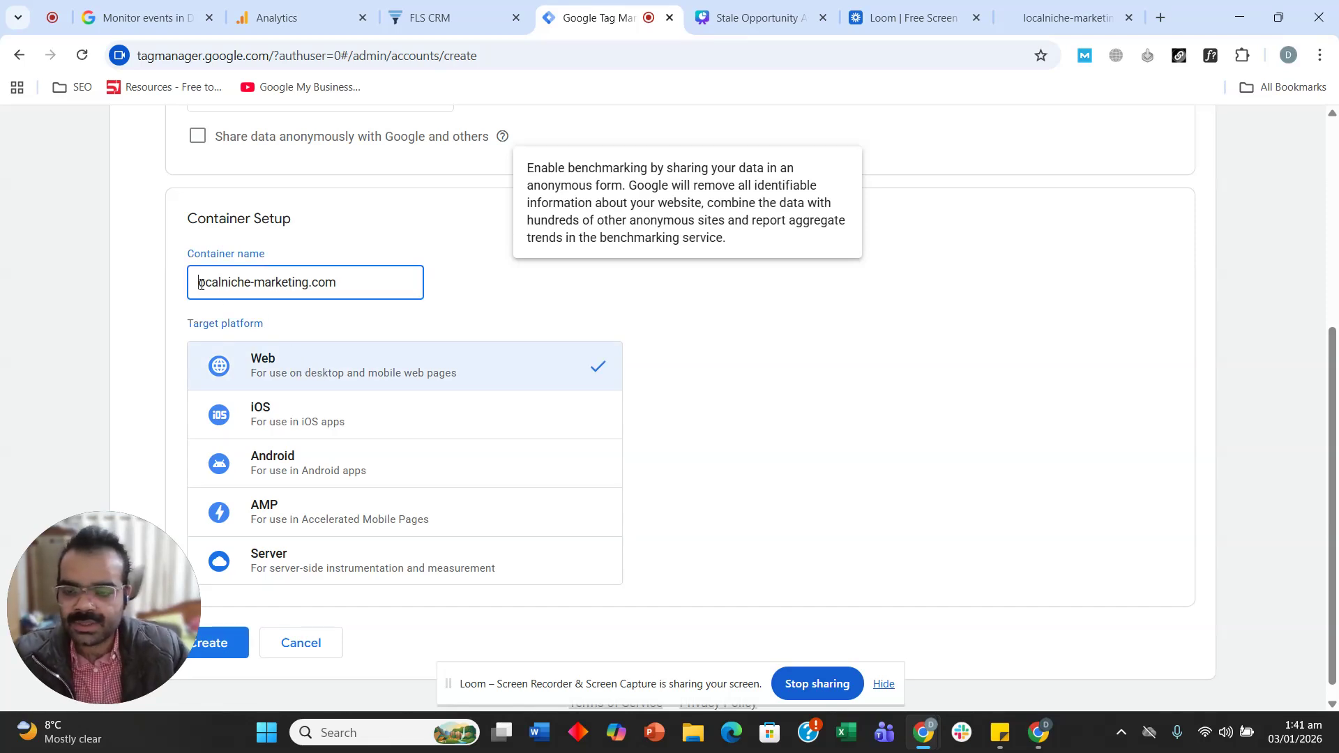
pyautogui.write('l')
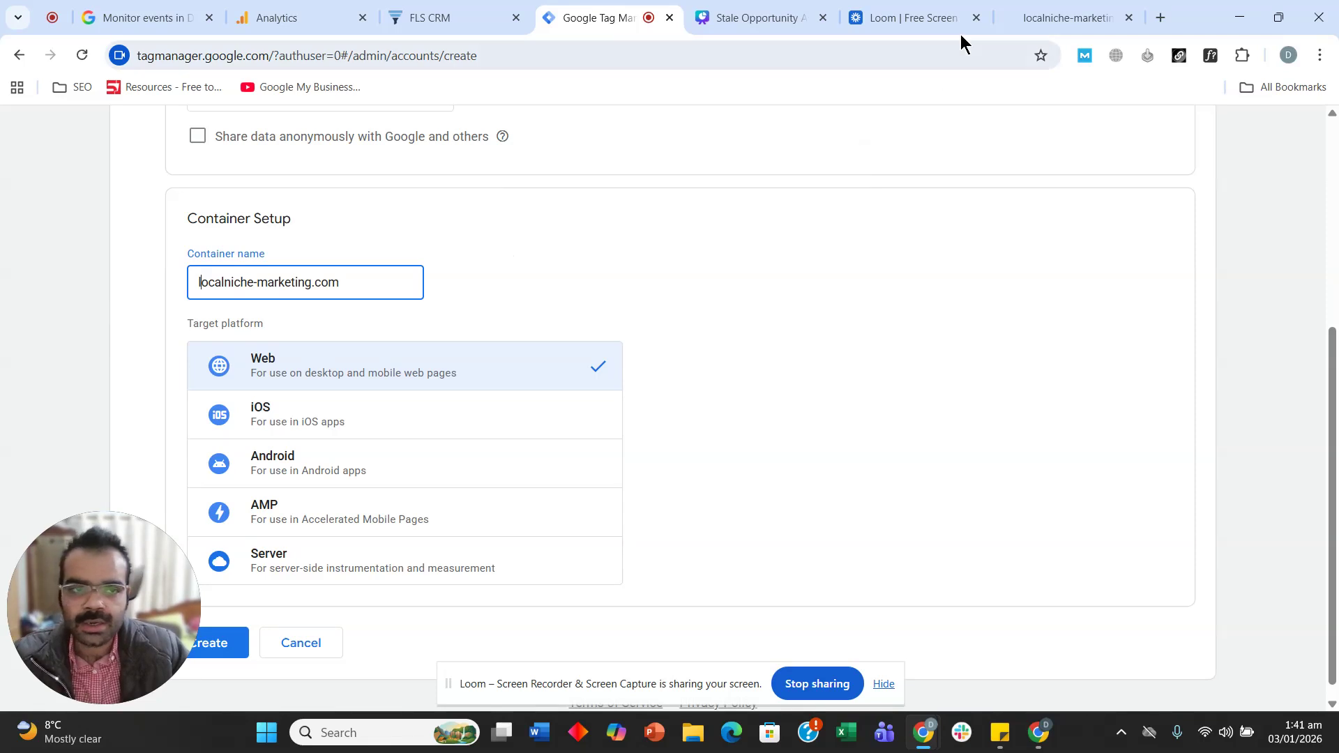
# - Check the website, then create the localniche-marketing.com Web container
pyautogui.click(1038, 7)
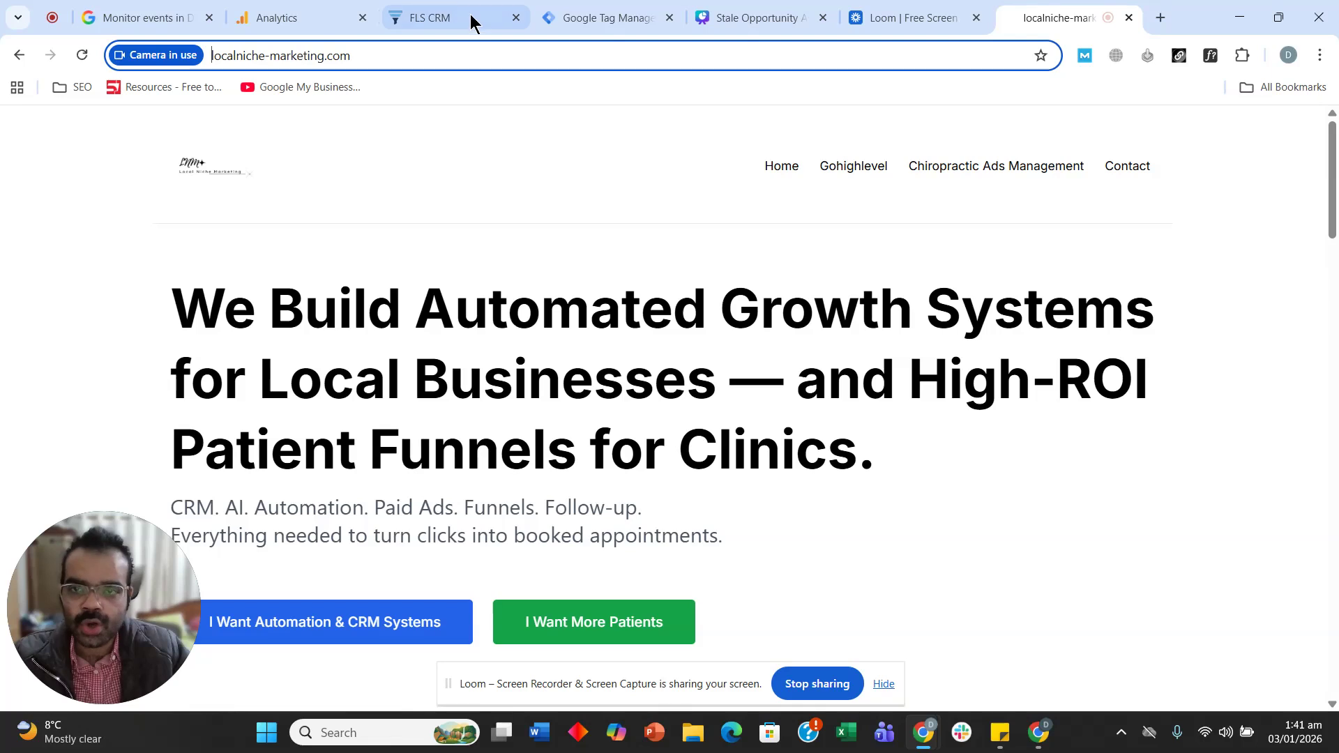
pyautogui.click(590, 18)
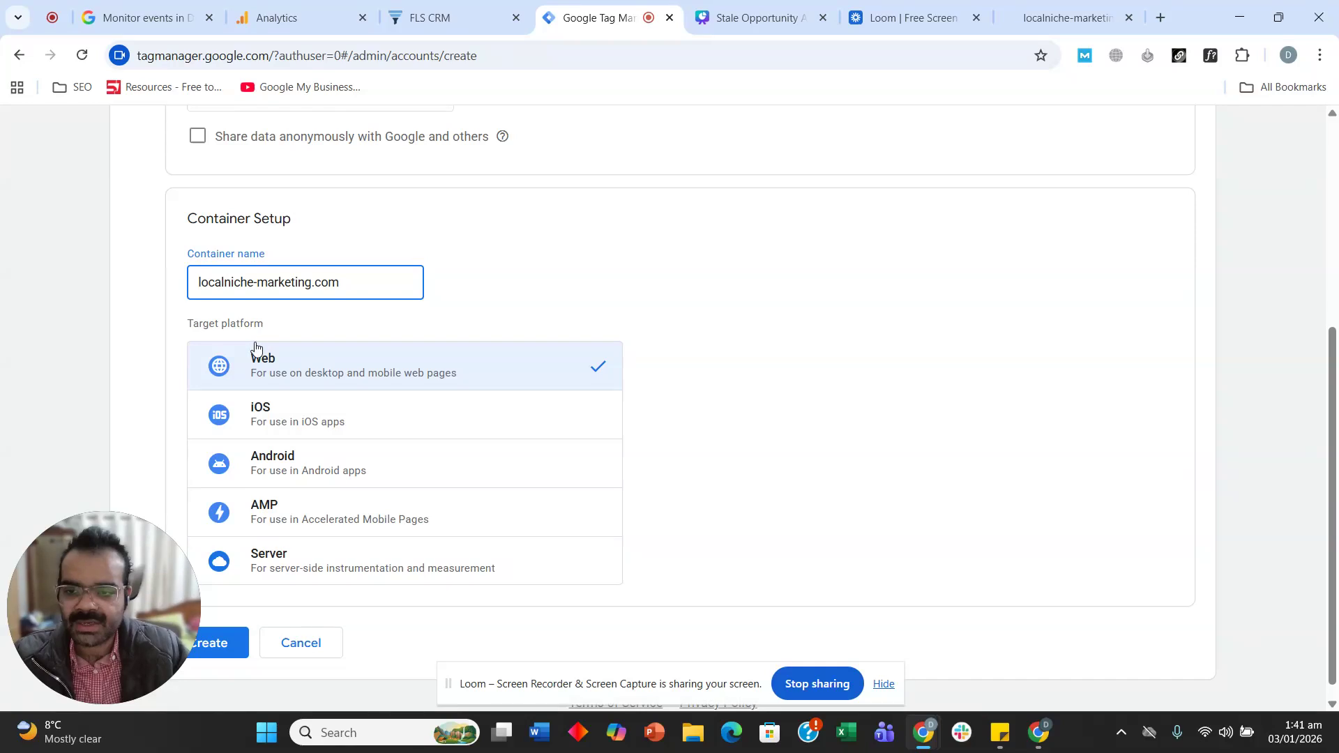
pyautogui.scroll(-1, 167, 328)
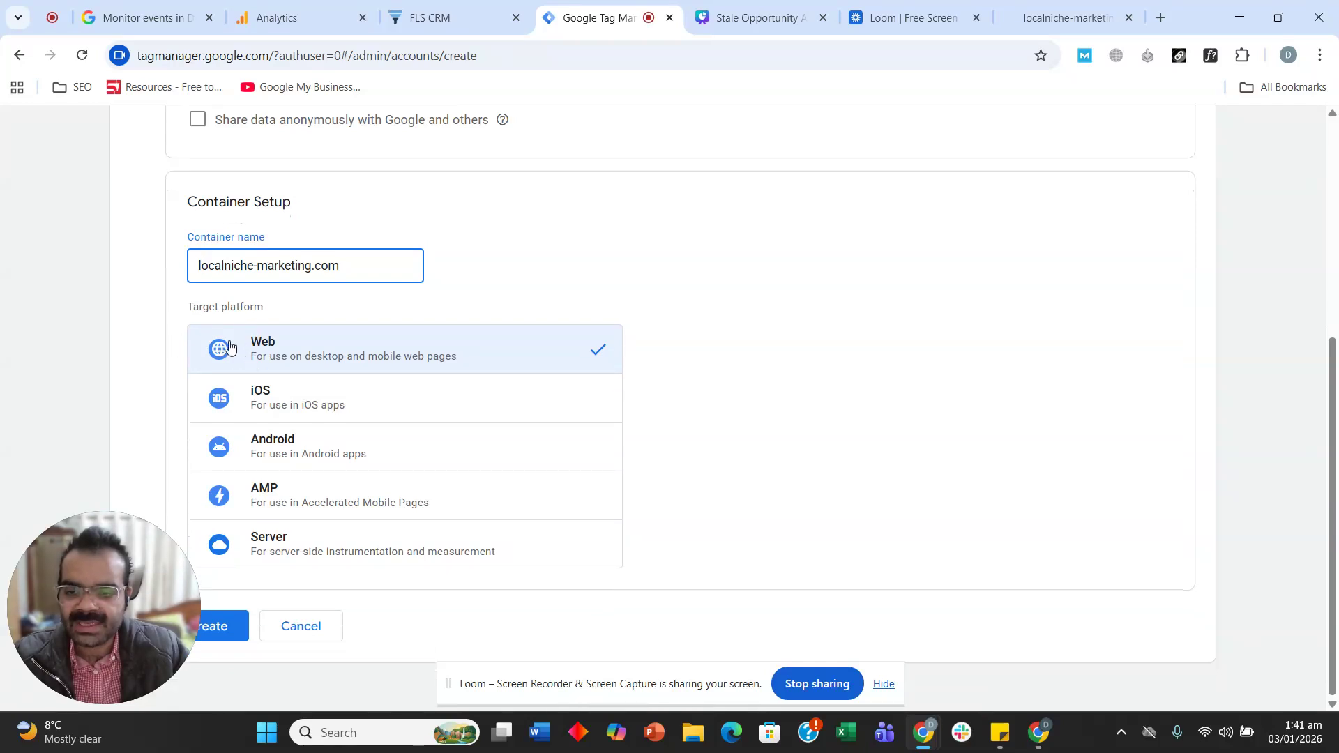
pyautogui.moveTo(55, 673)
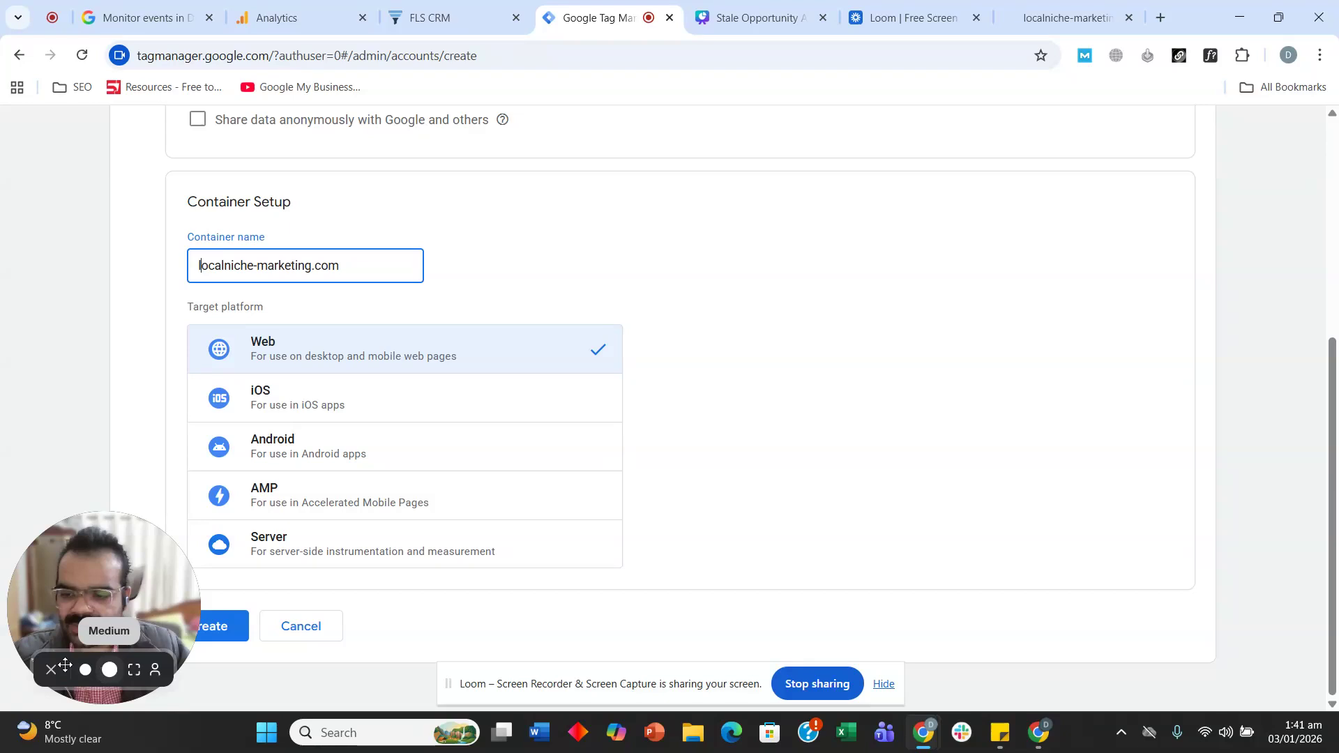
pyautogui.click(53, 672)
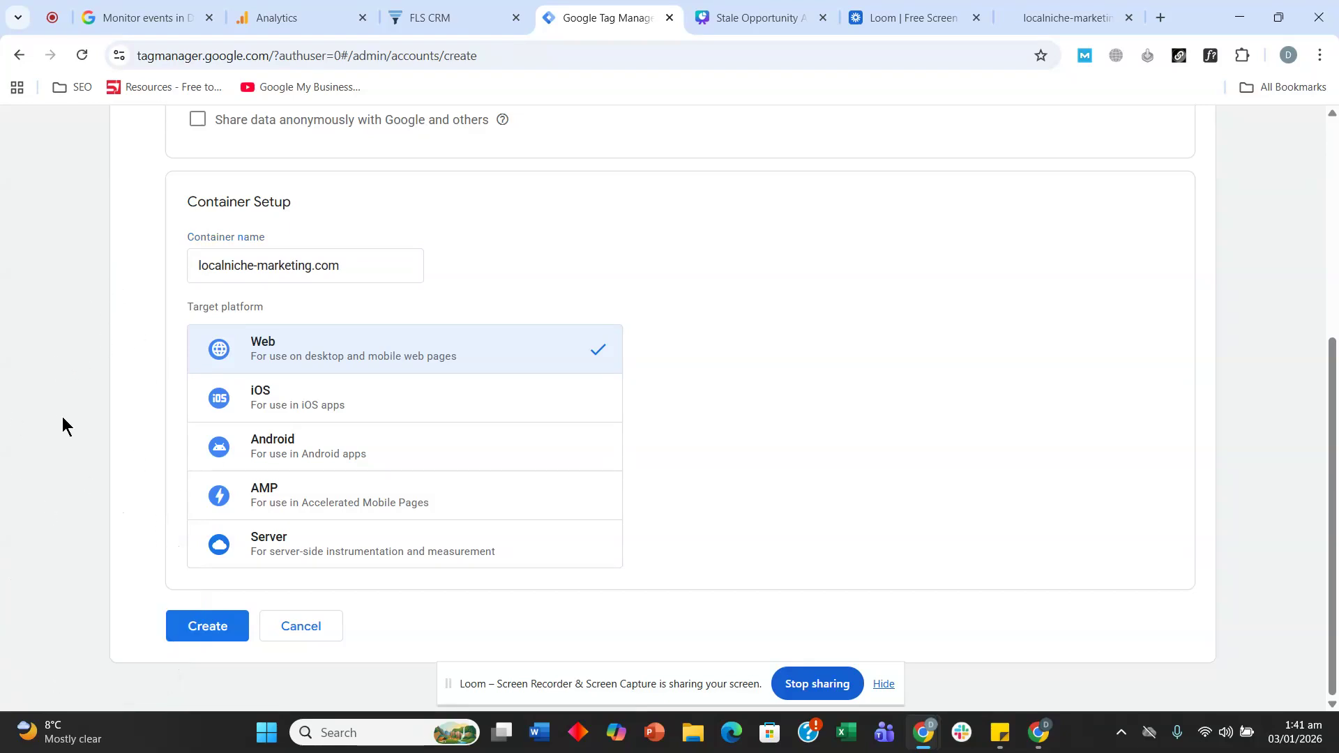
pyautogui.click(192, 640)
# - Accept the data processing terms and agree to the Tag Manager Terms of Service
pyautogui.scroll(-10, 293, 627)
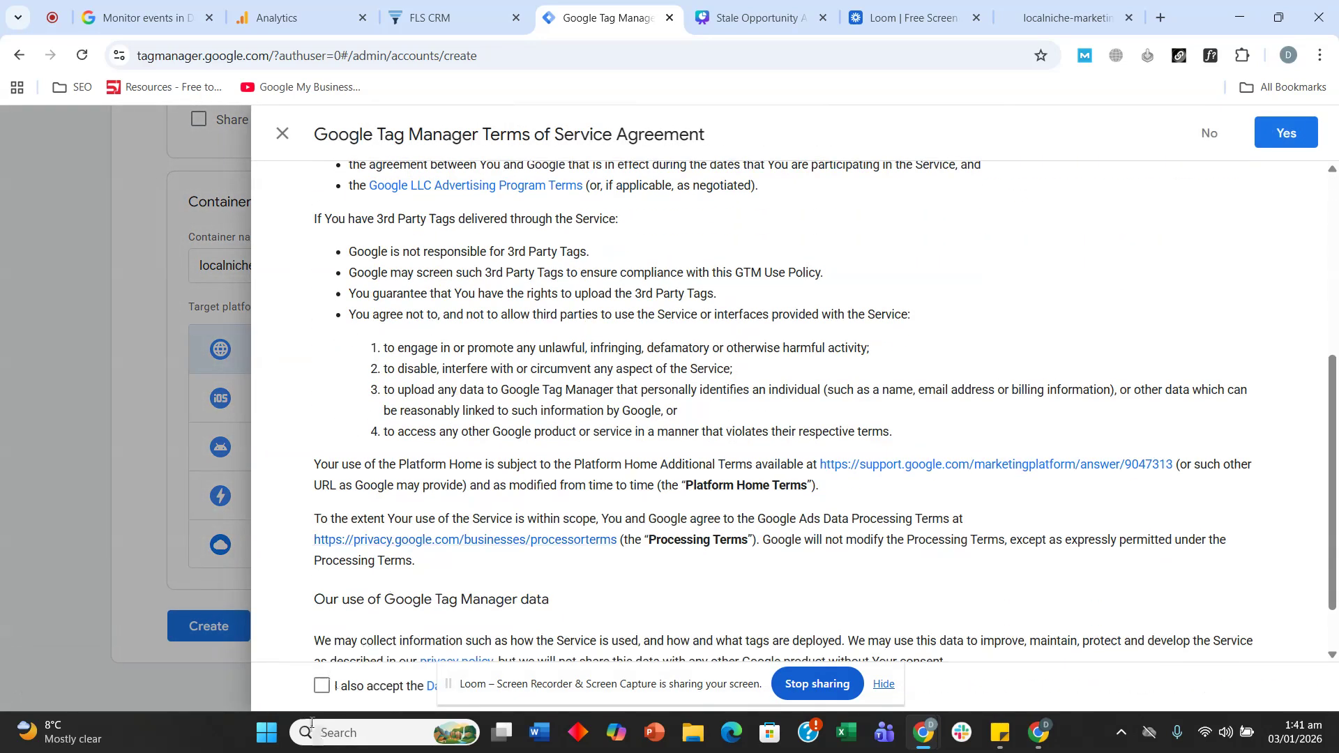
pyautogui.click(322, 685)
pyautogui.scroll(-1, 436, 495)
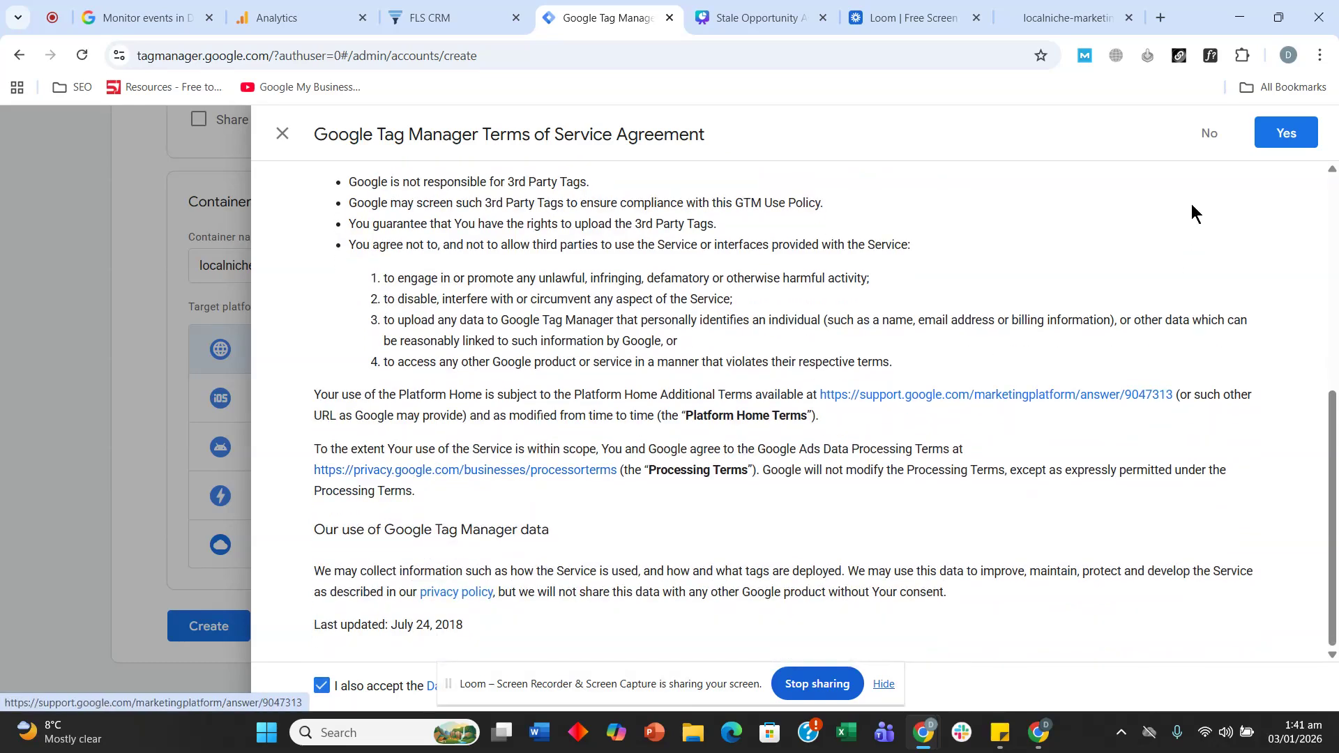
pyautogui.click(1286, 132)
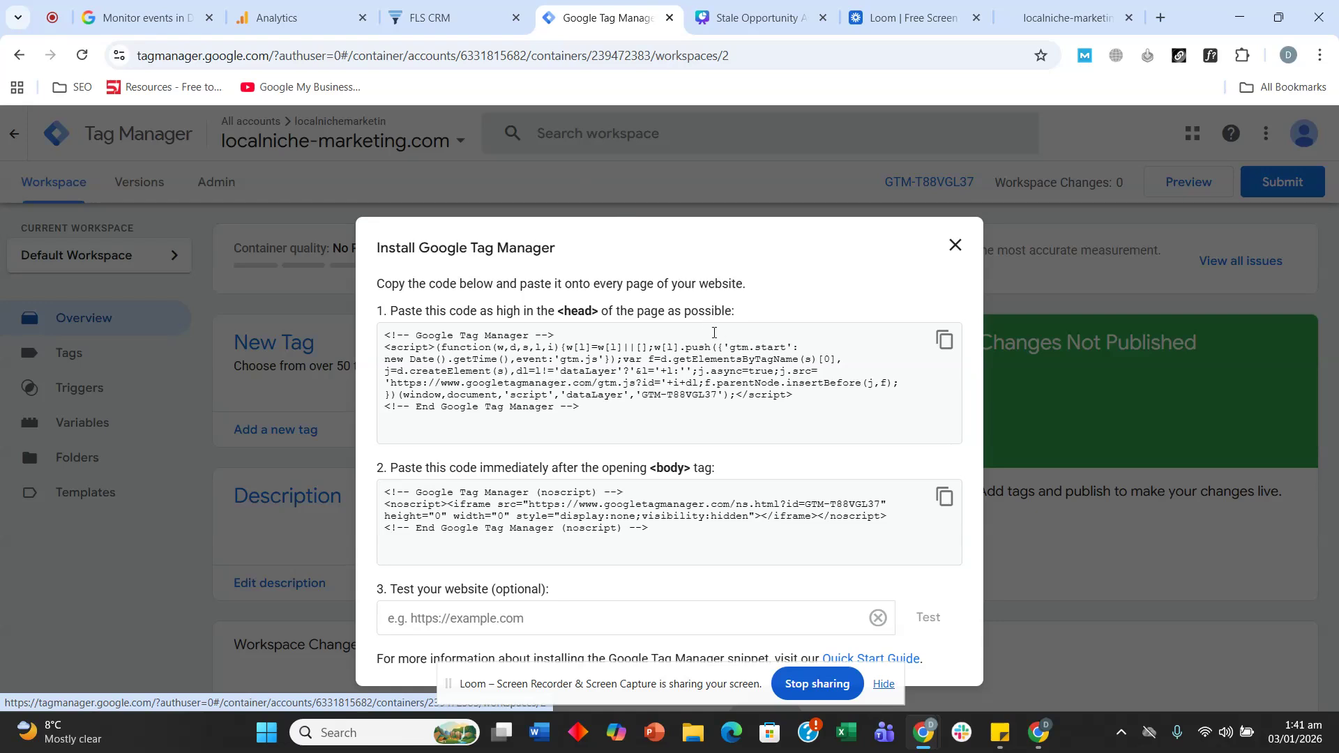
# - Copy the GTM head code snippet from the Install dialog and go to FLS CRM
pyautogui.click(764, 16)
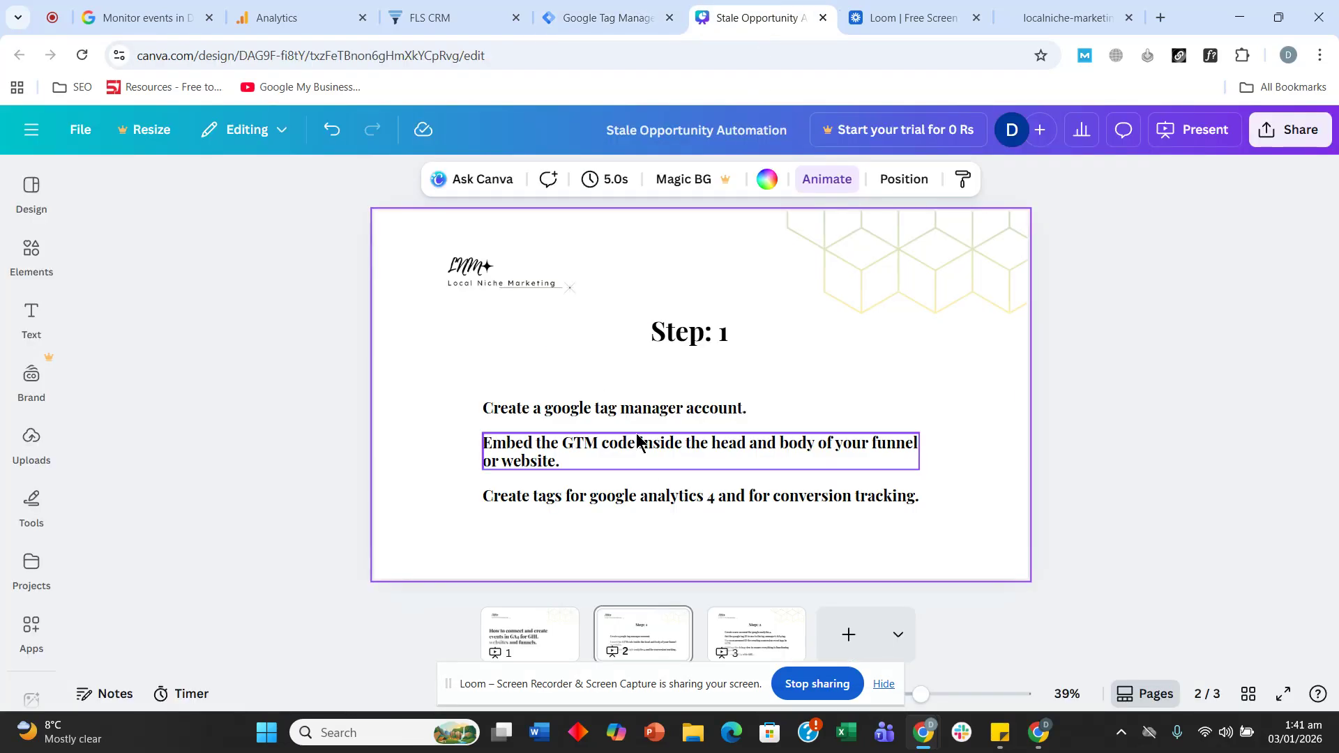
pyautogui.click(614, 17)
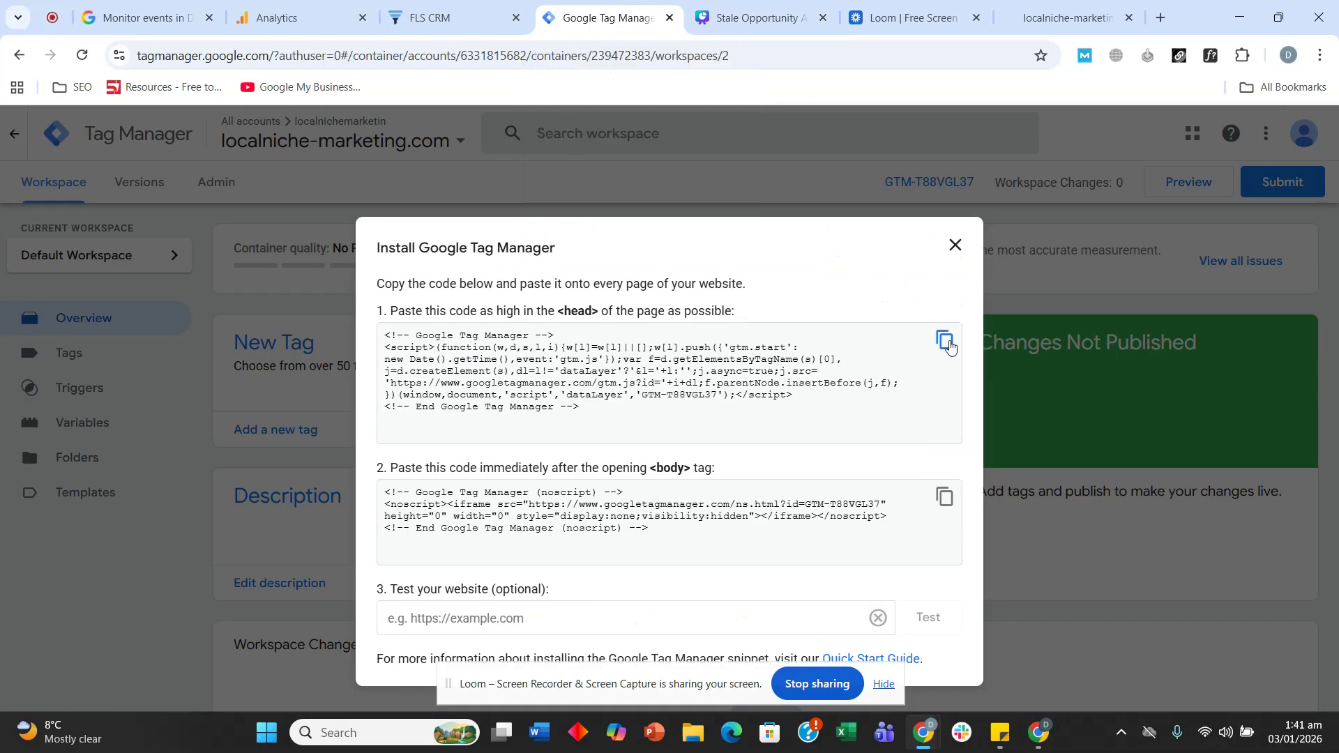
pyautogui.click(945, 341)
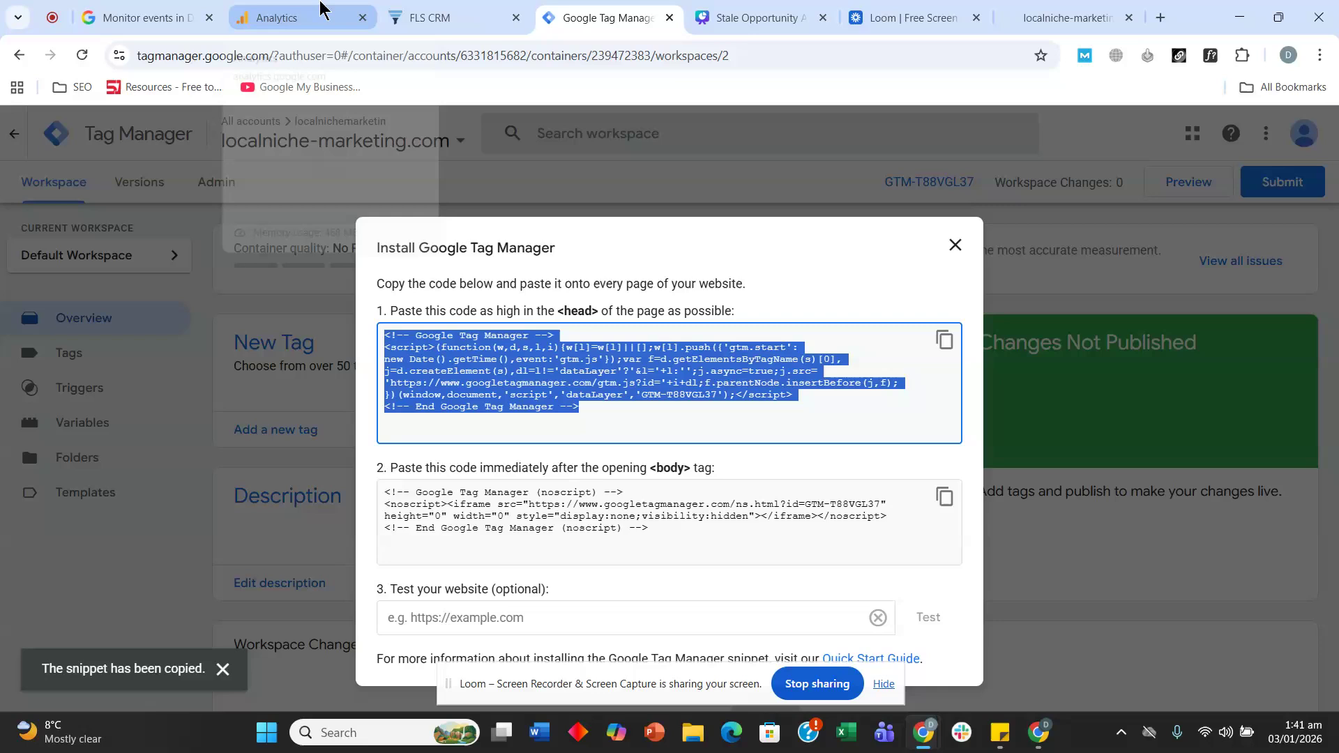
pyautogui.click(447, 13)
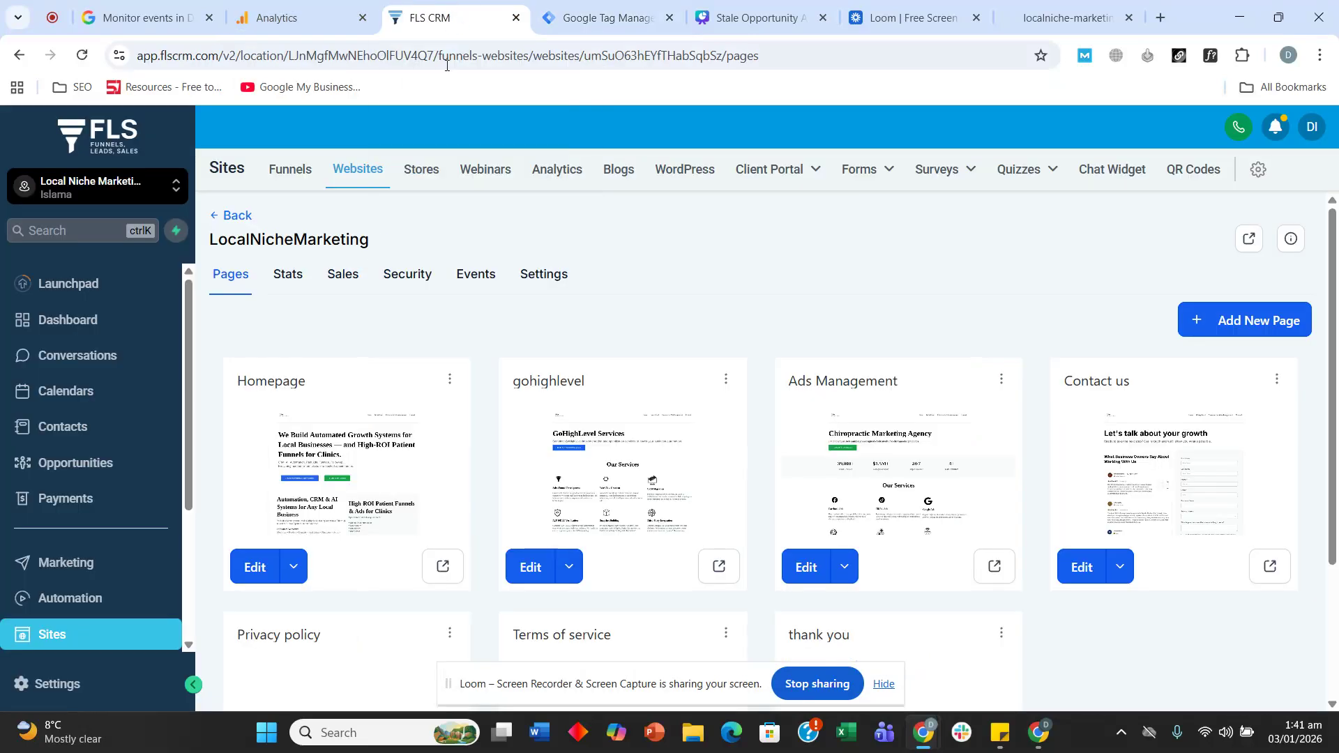
# - Paste the GTM head snippet into the website's Head tracking code setting
pyautogui.click(566, 280)
pyautogui.click(292, 588)
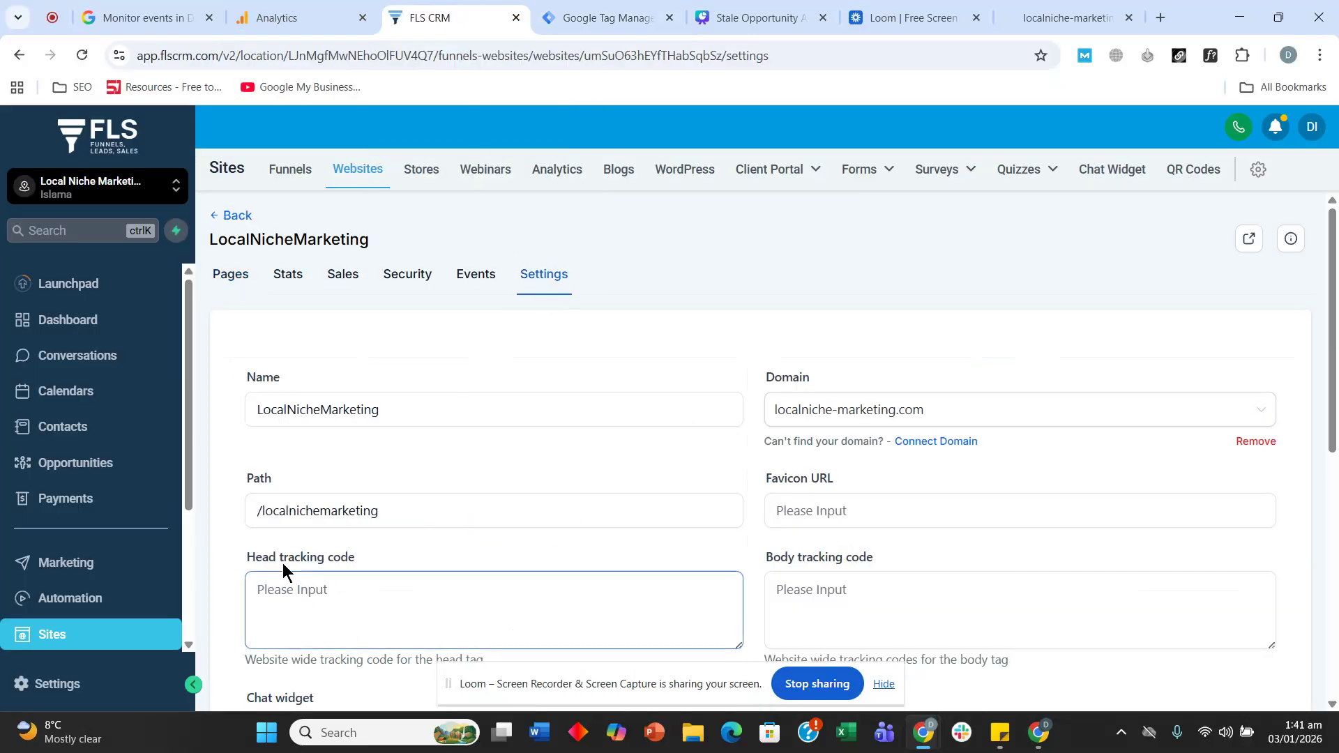
pyautogui.click(353, 600)
pyautogui.hotkey('ctrl', 'v')
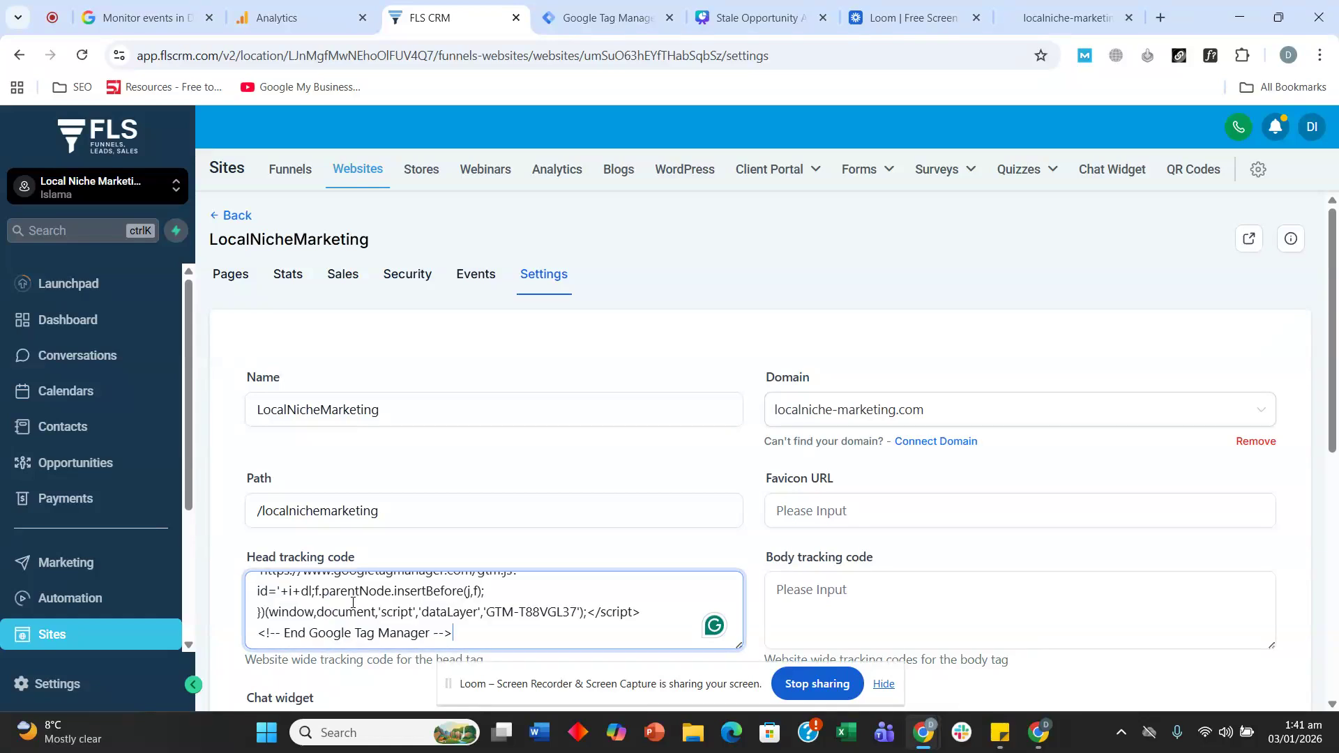
# - Copy the GTM body snippet into Body tracking code and save the website settings
pyautogui.click(608, 19)
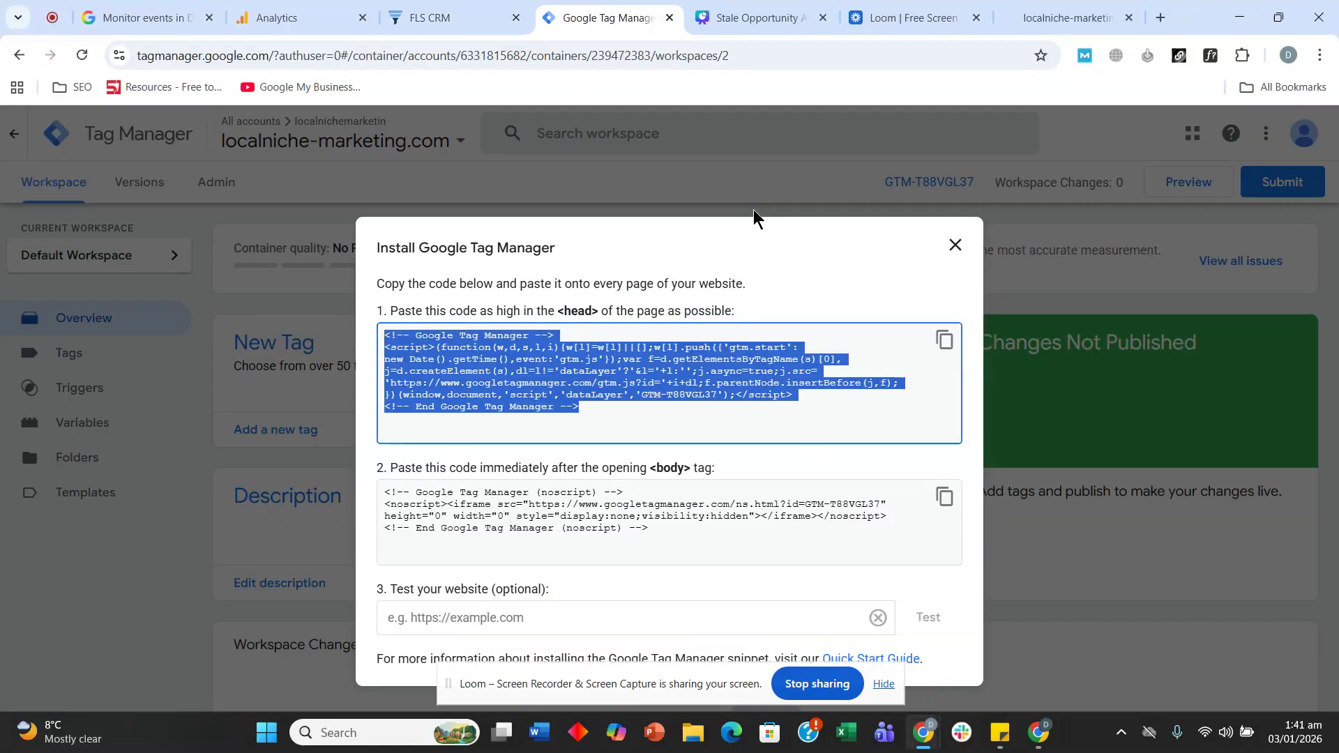
pyautogui.click(945, 500)
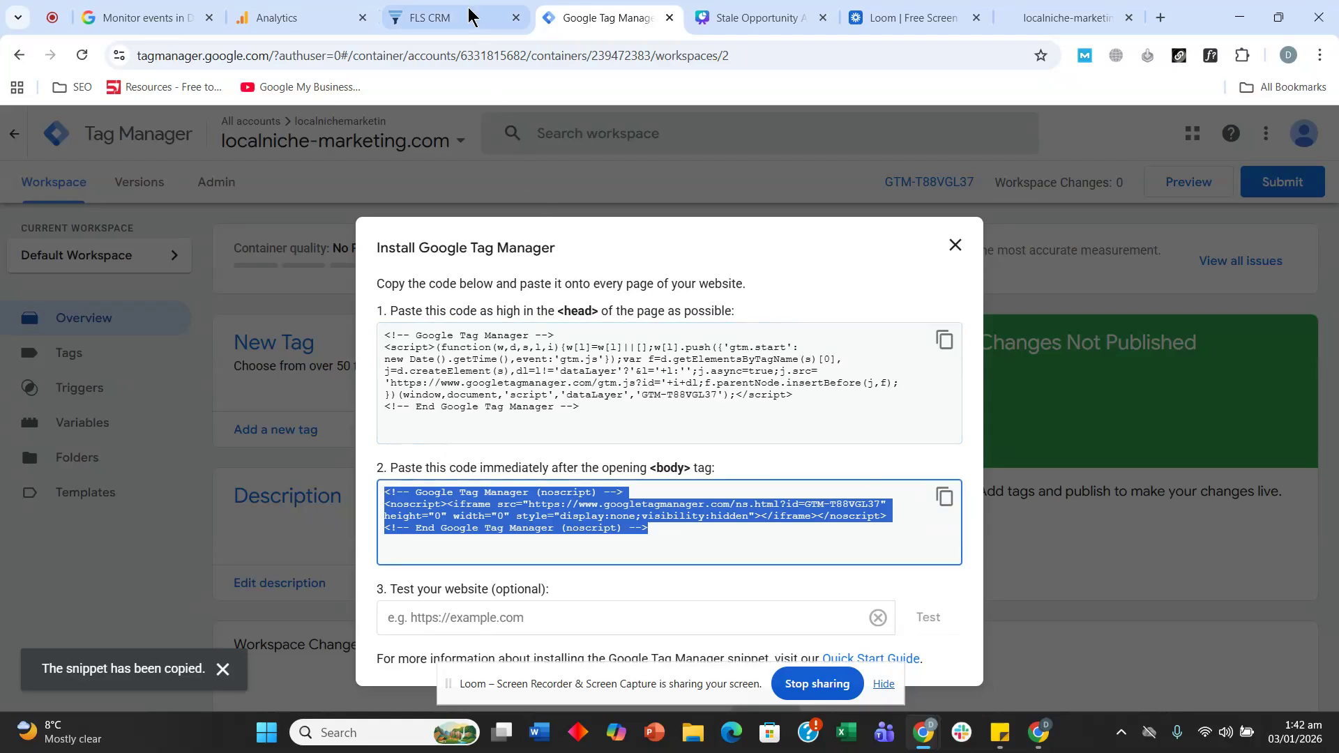
pyautogui.click(466, 16)
pyautogui.click(914, 590)
pyautogui.hotkey('ctrl', 'v')
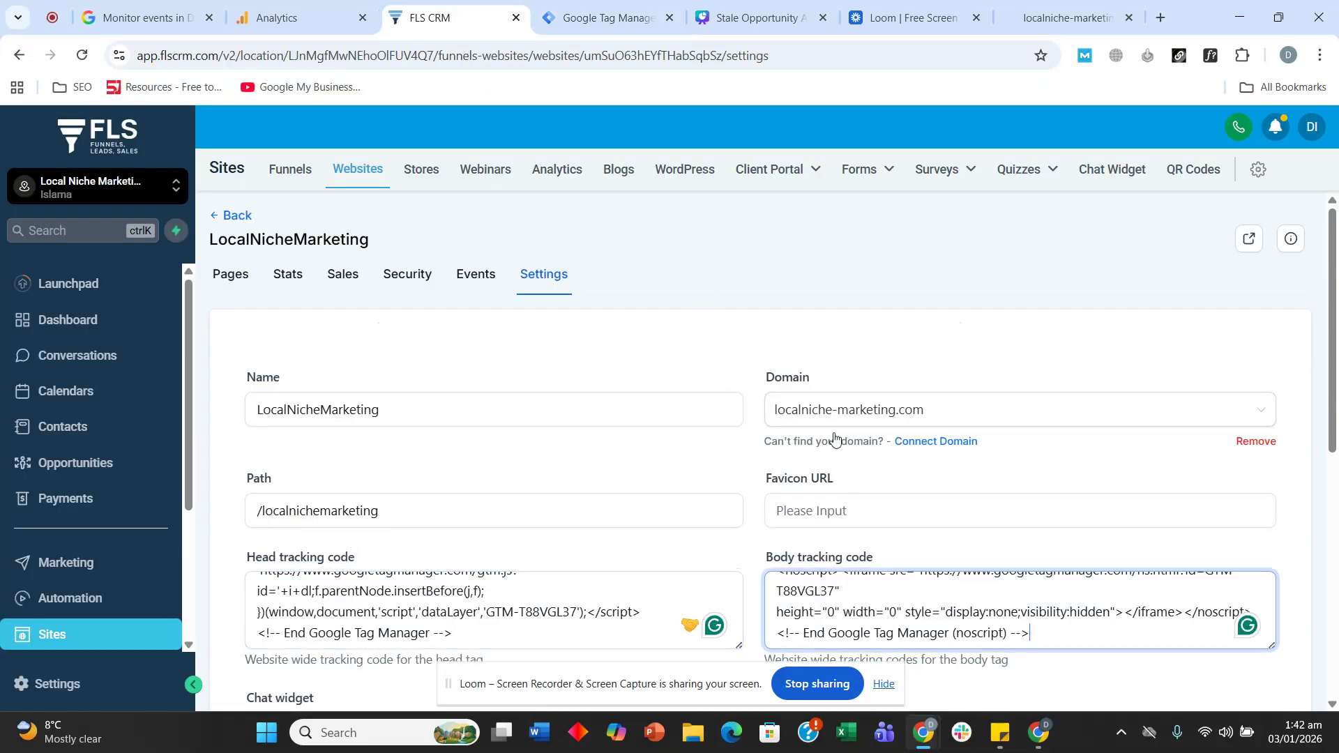
pyautogui.scroll(-10, 837, 439)
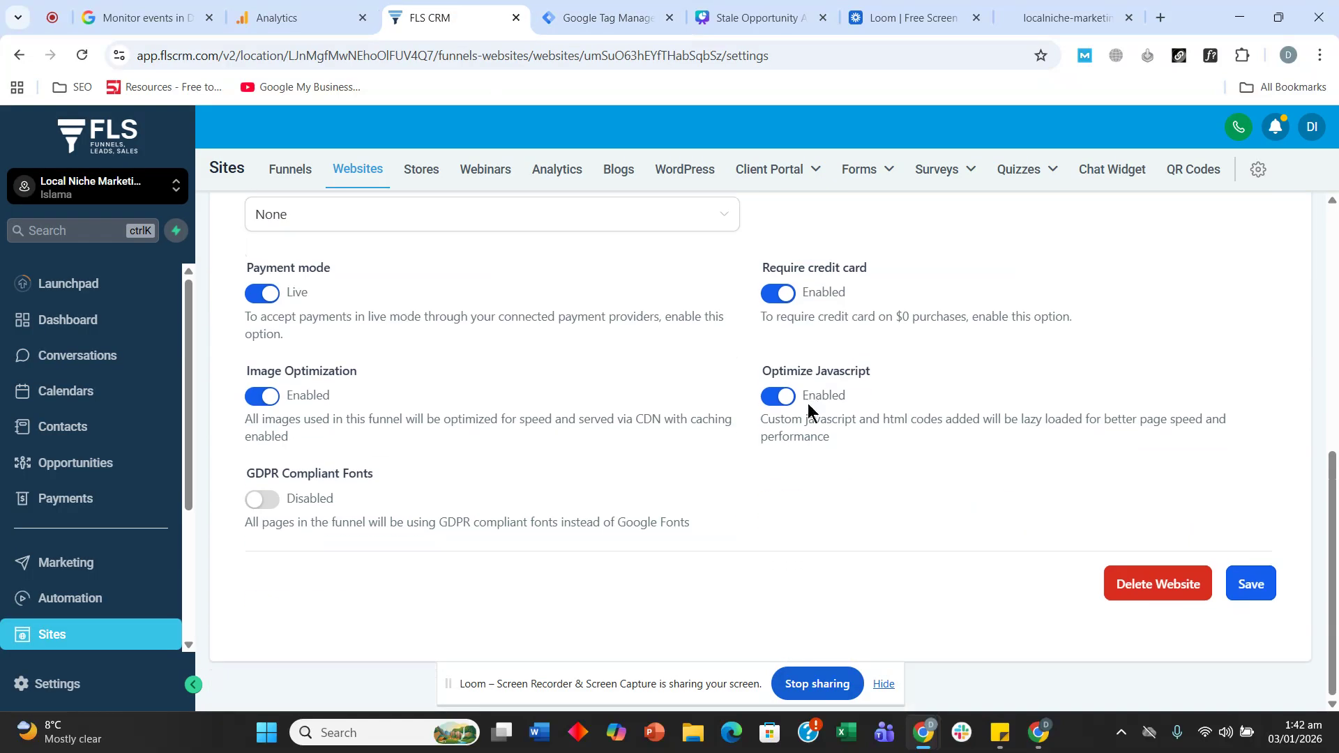
pyautogui.click(1247, 590)
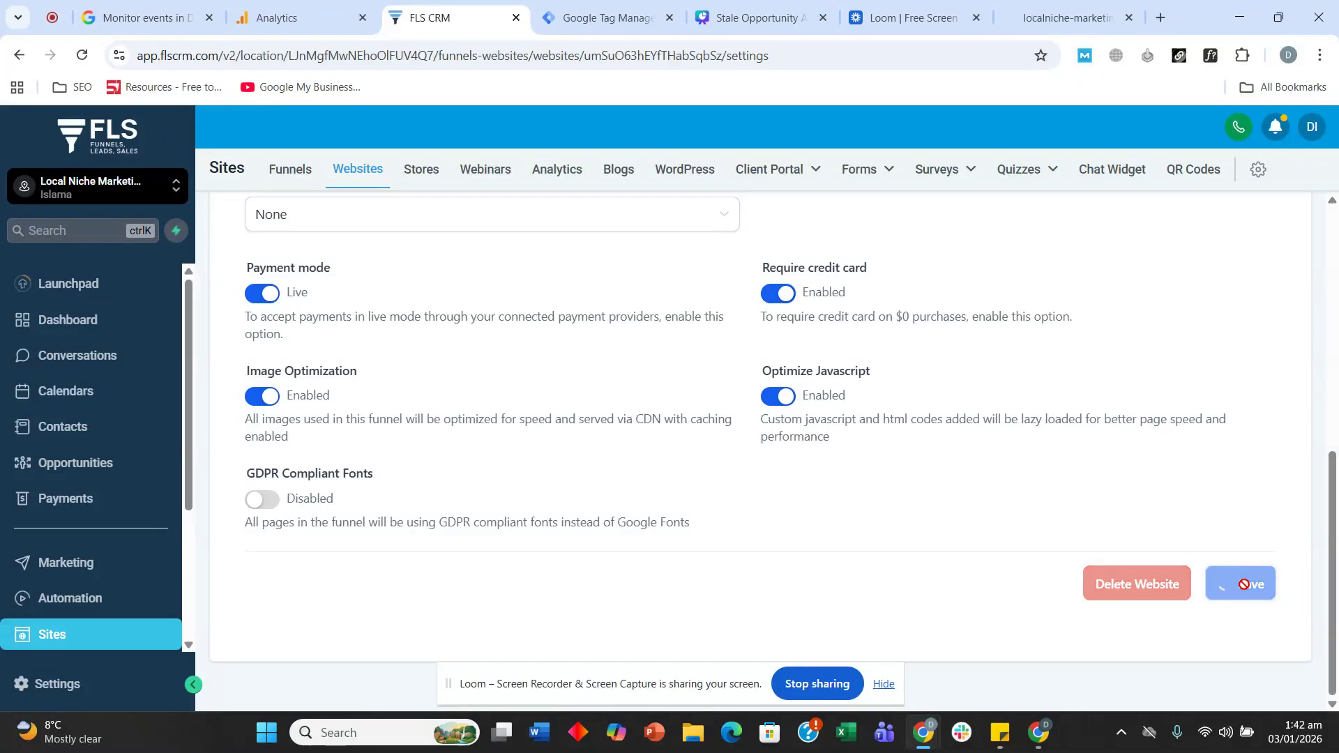
pyautogui.click(587, 12)
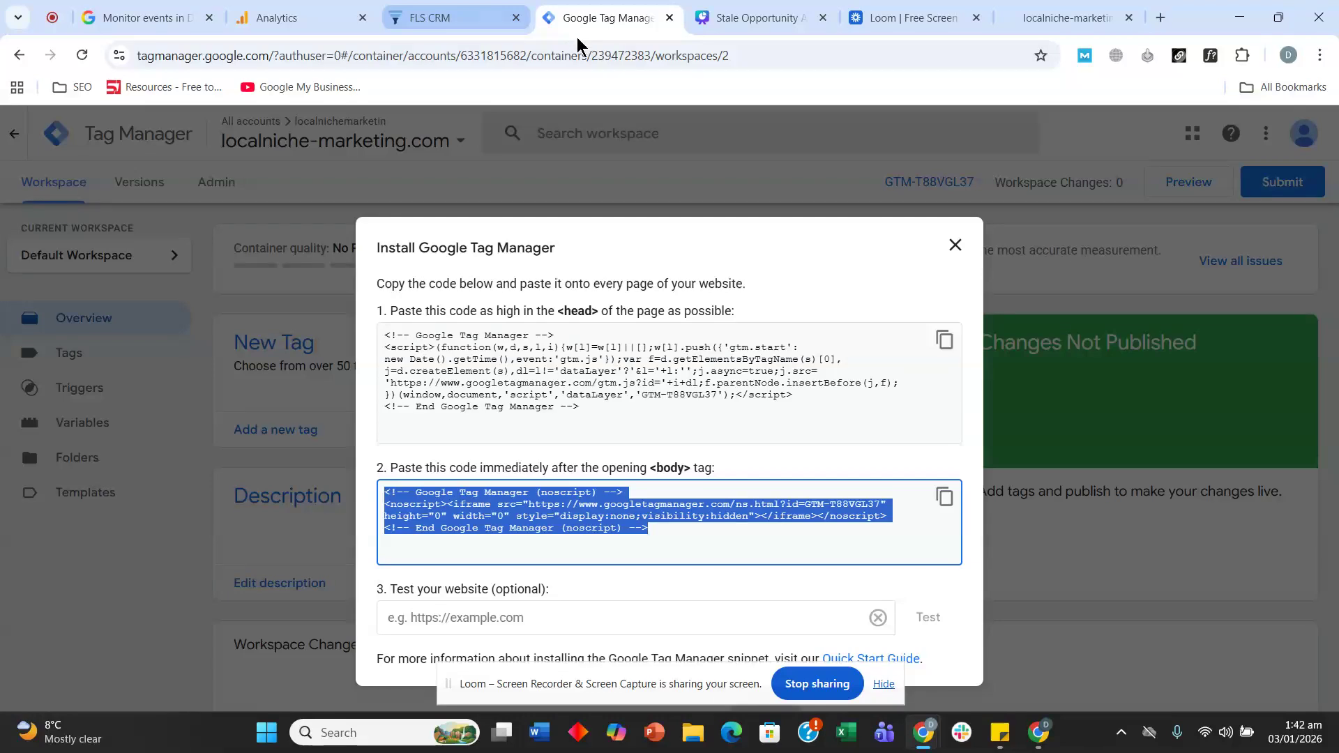
pyautogui.click(1069, 12)
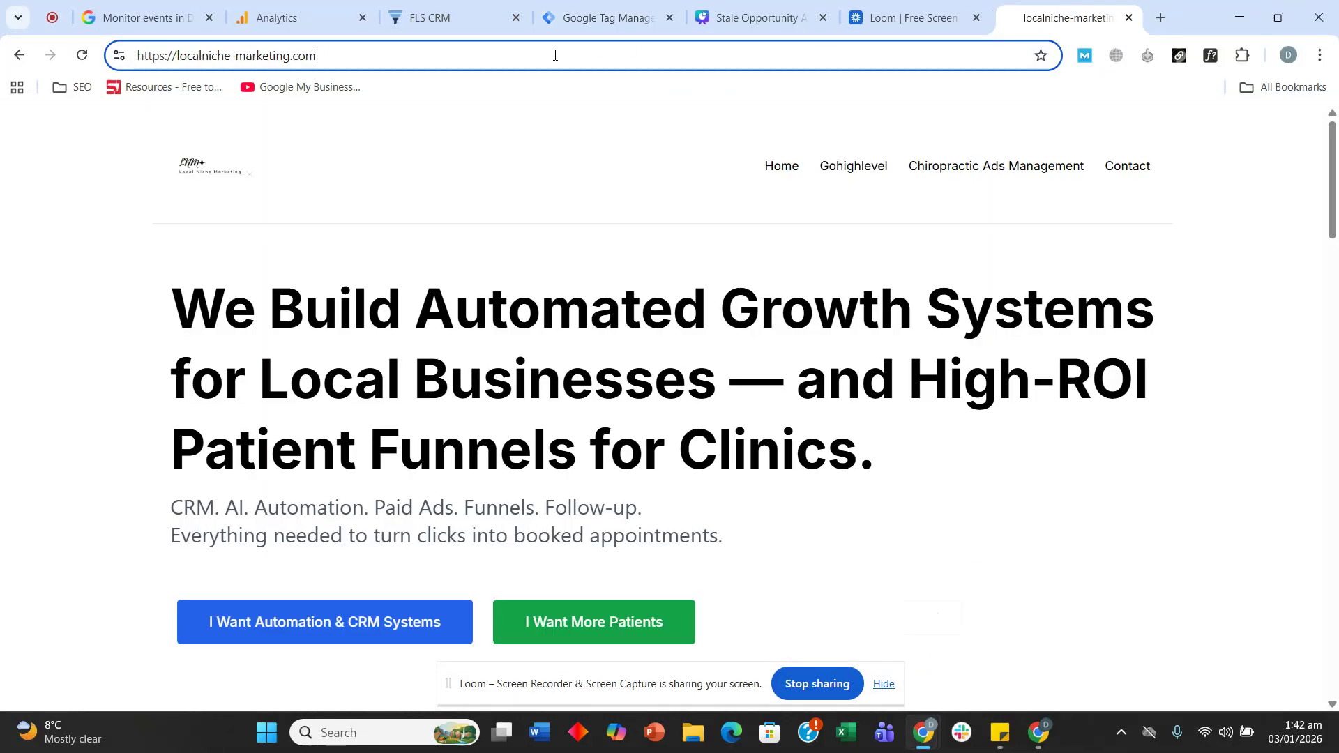
pyautogui.click(572, 51)
pyautogui.click(604, 32)
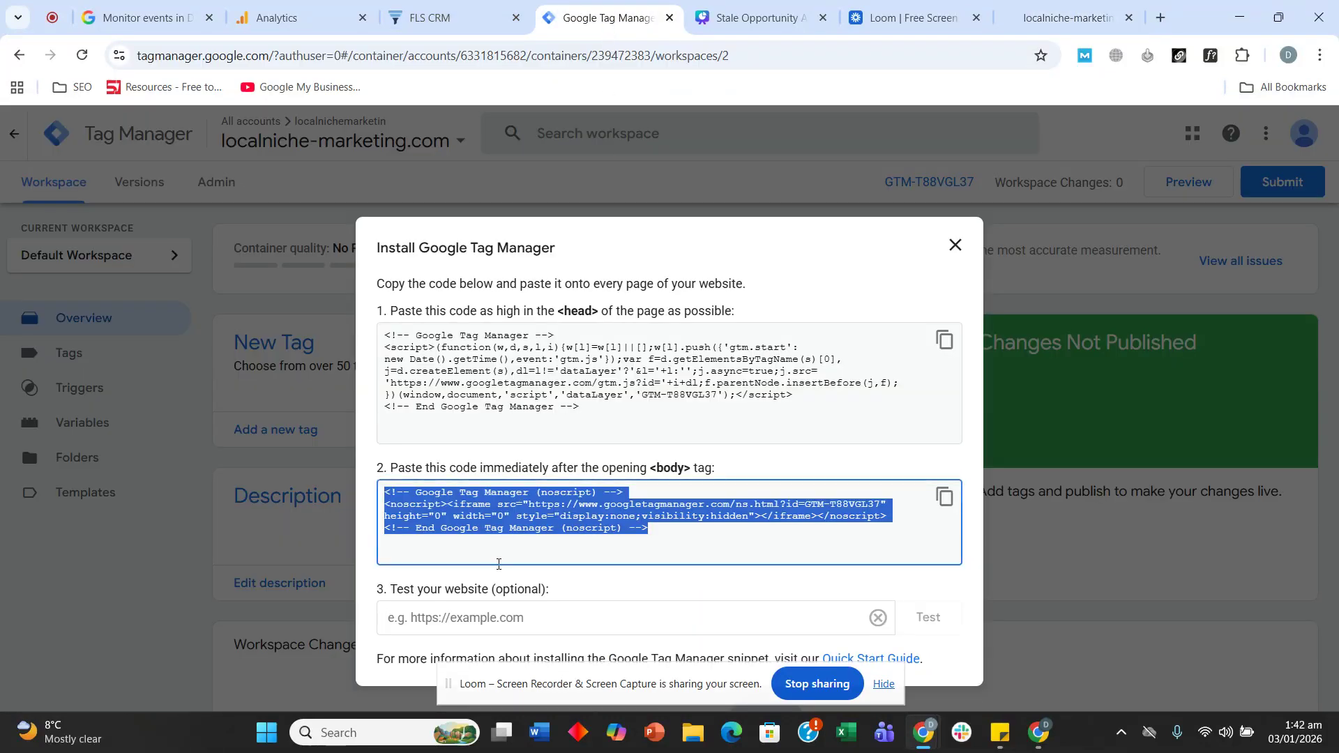
pyautogui.click(478, 615)
pyautogui.hotkey('ctrl', 'v')
pyautogui.click(927, 618)
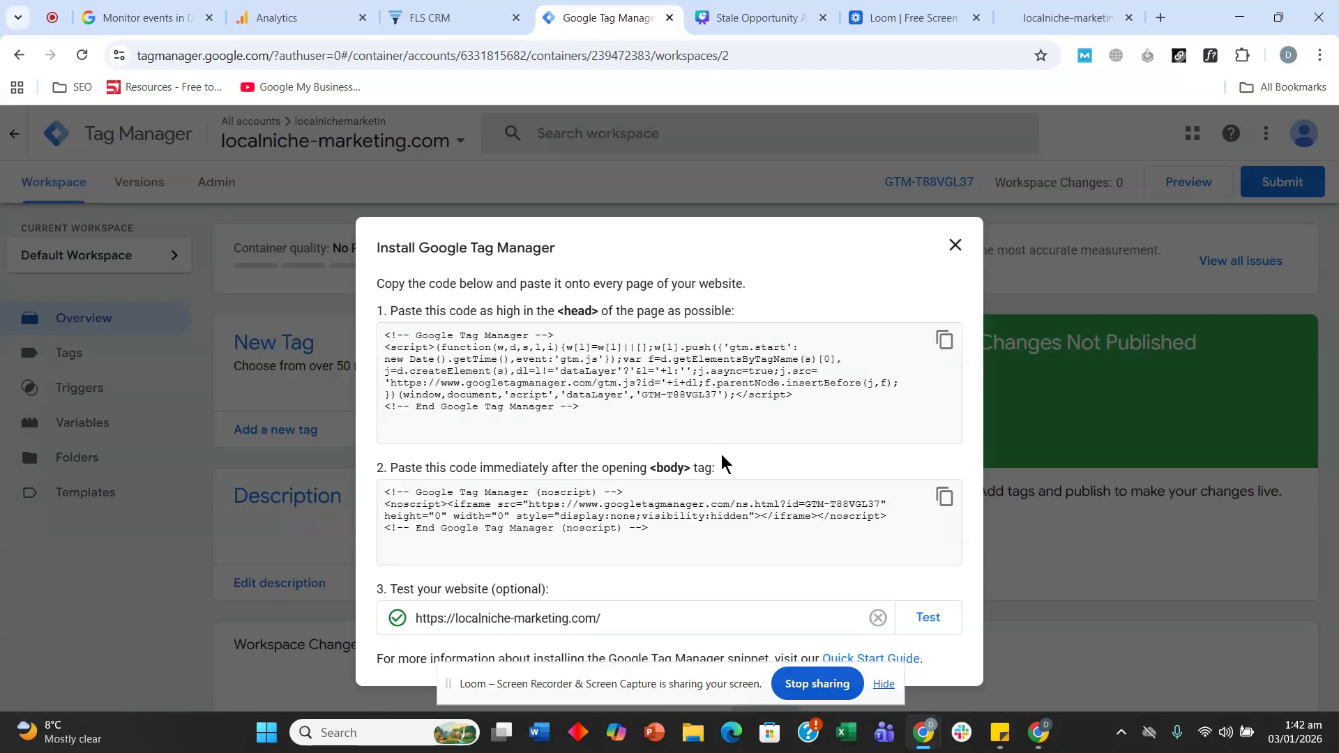
# - Close the install instructions and view the container's empty Tags list
pyautogui.click(954, 245)
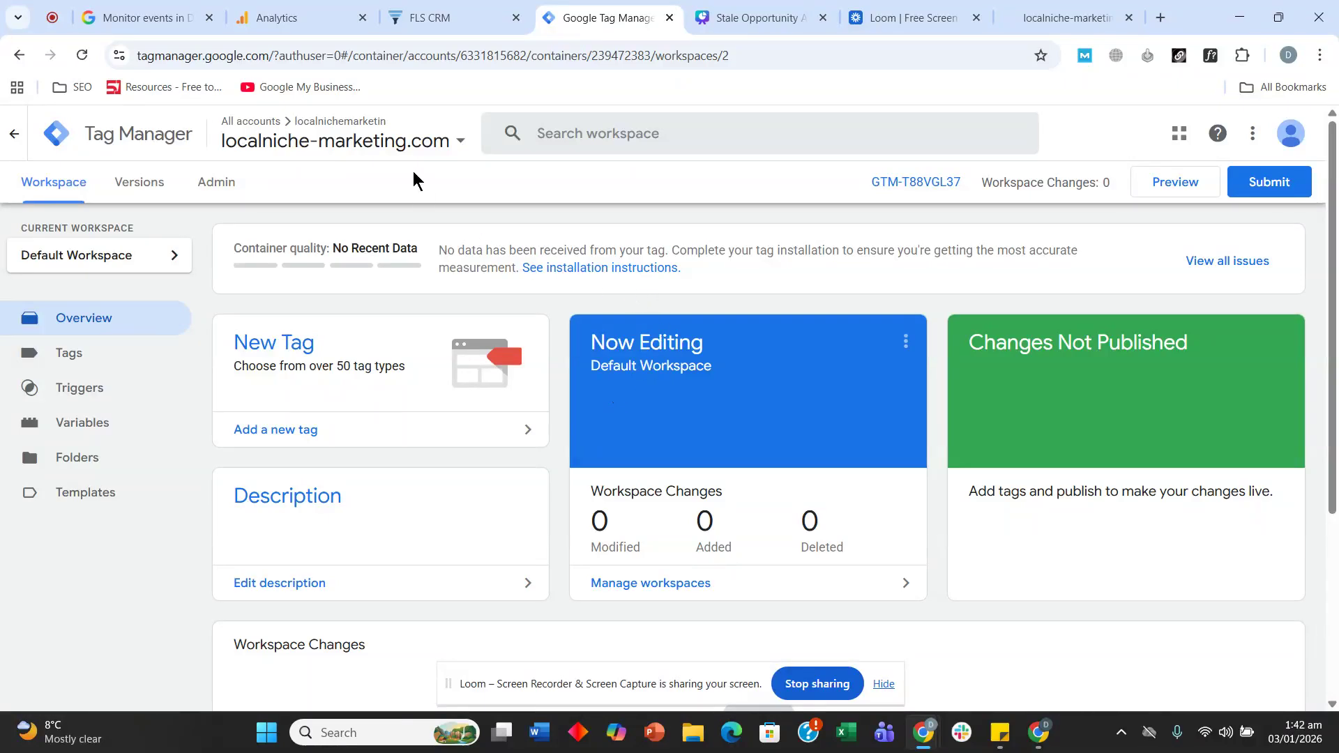
pyautogui.scroll(-1, 351, 286)
pyautogui.scroll(1, 442, 411)
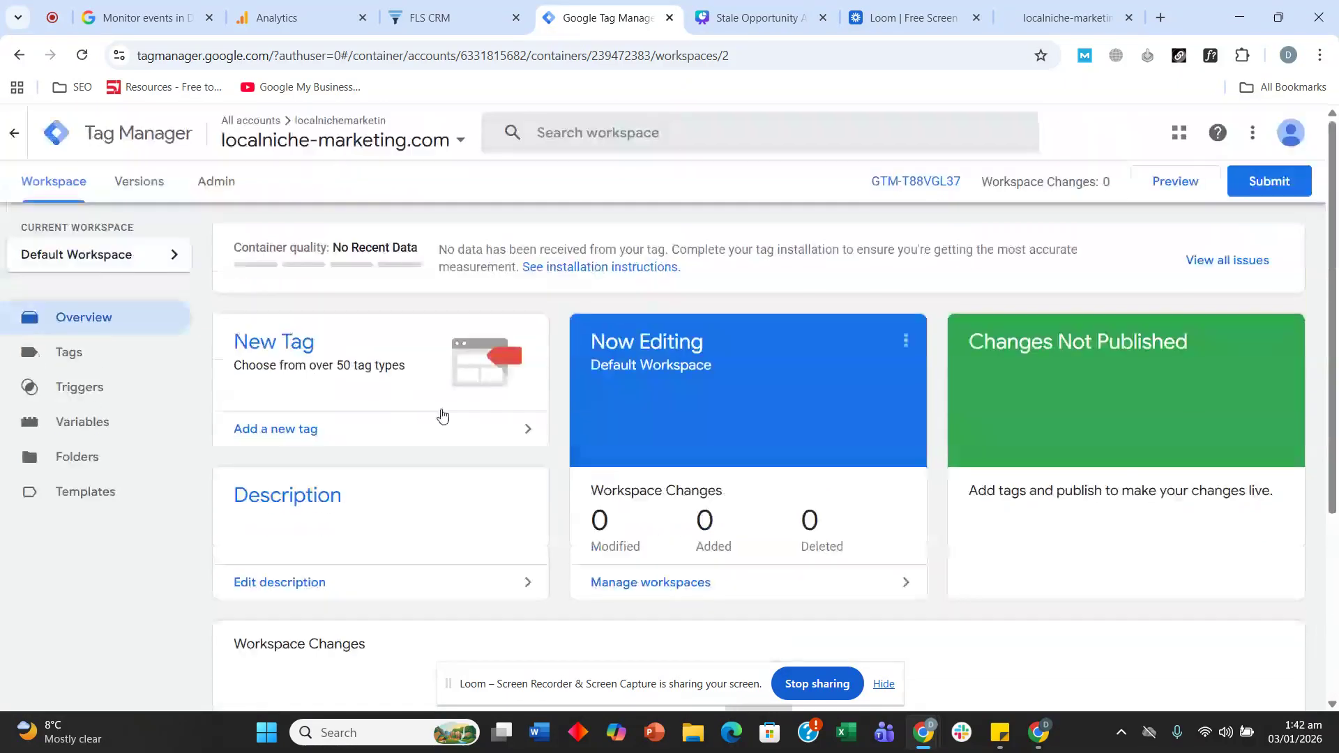
pyautogui.click(115, 360)
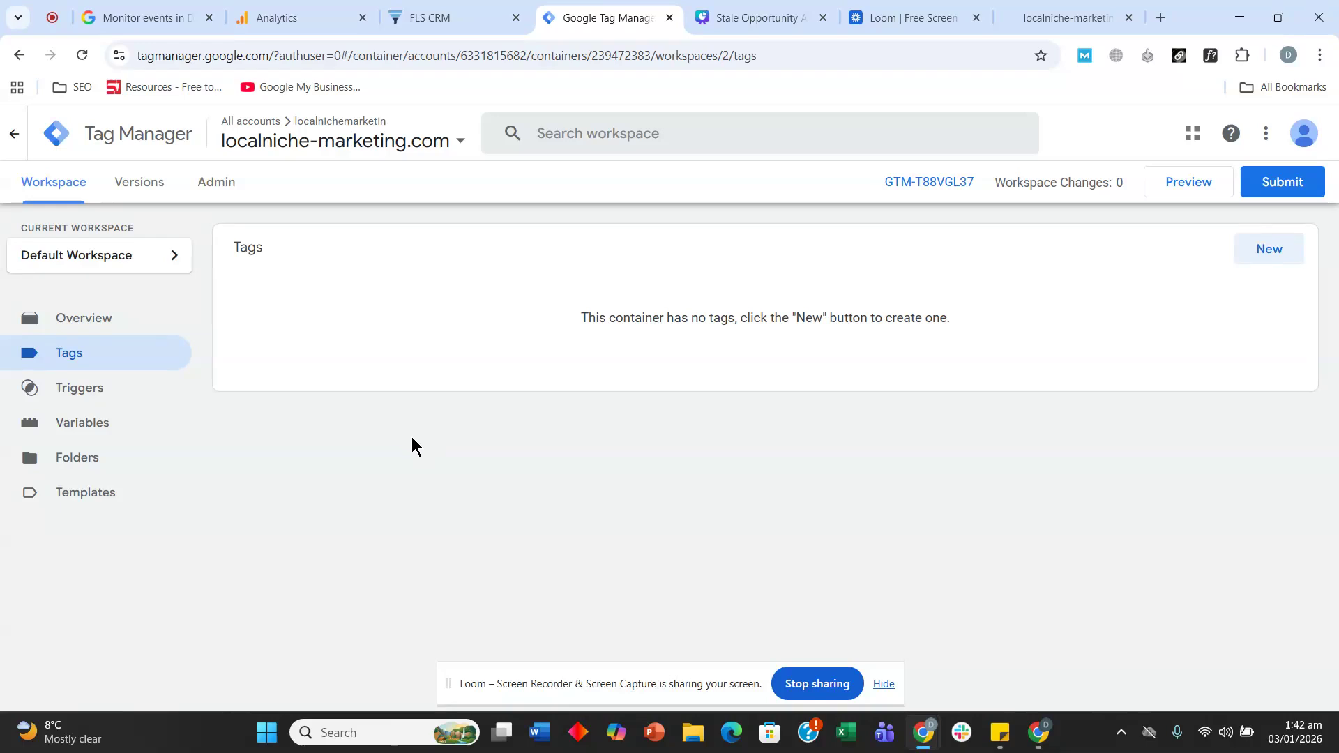
pyautogui.click(767, 17)
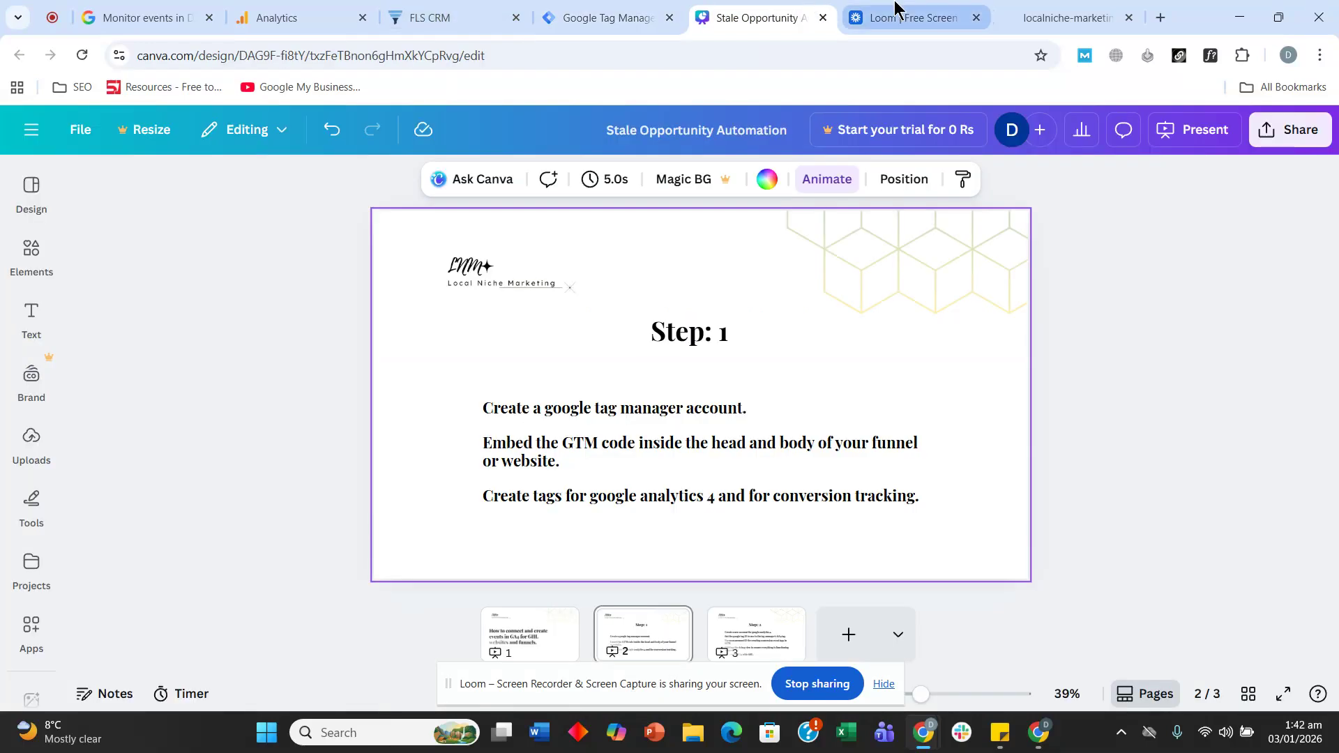
# - Review the create-analytics-tags task on the Step 1 slide, then return to Google Analytics Admin
pyautogui.click(572, 501)
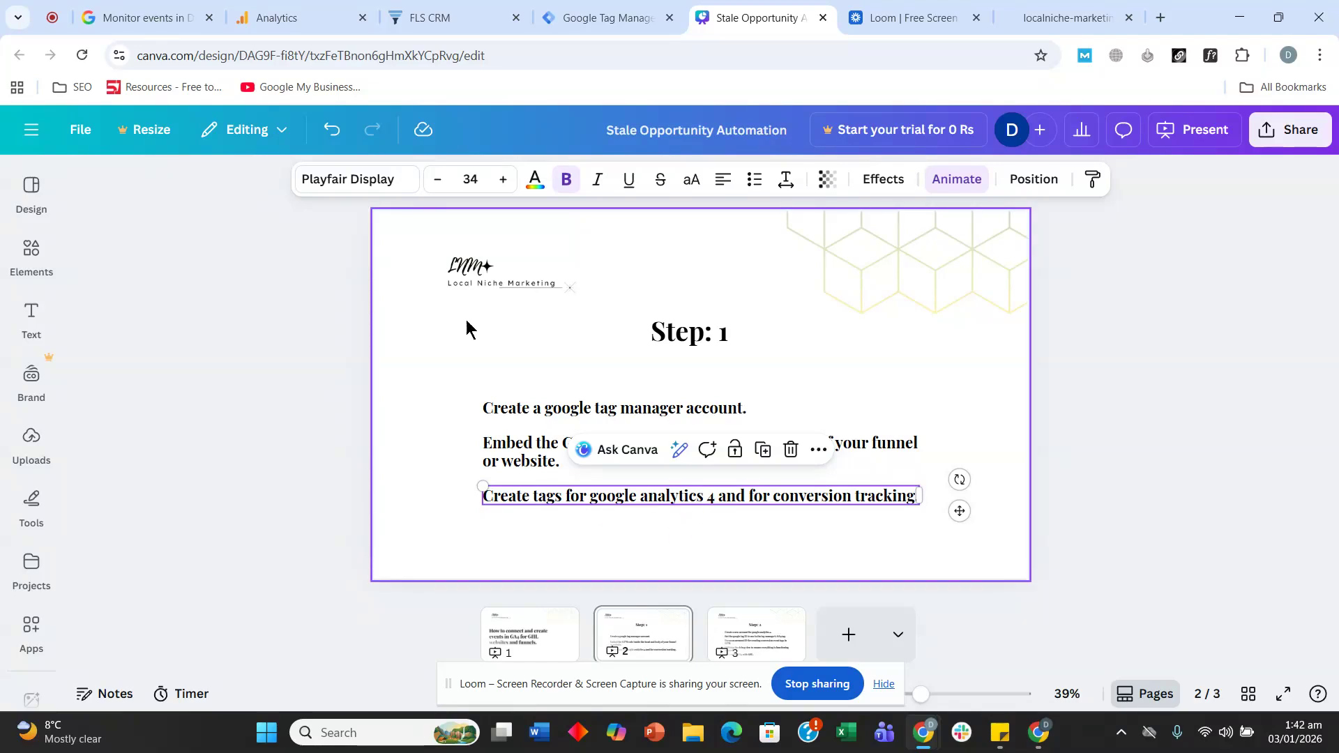
pyautogui.click(290, 18)
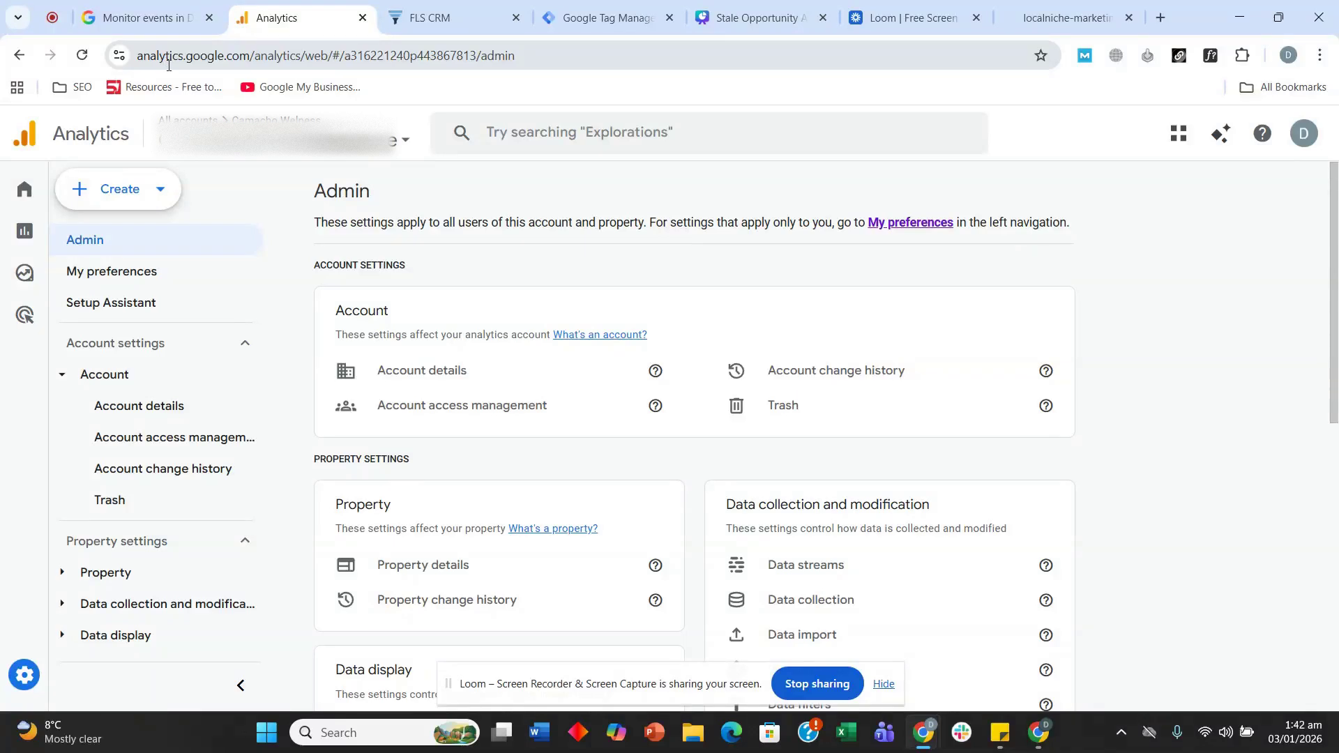
# - Create an Analytics account named localnichemarketing with Google products & services data sharing enabled
pyautogui.click(159, 192)
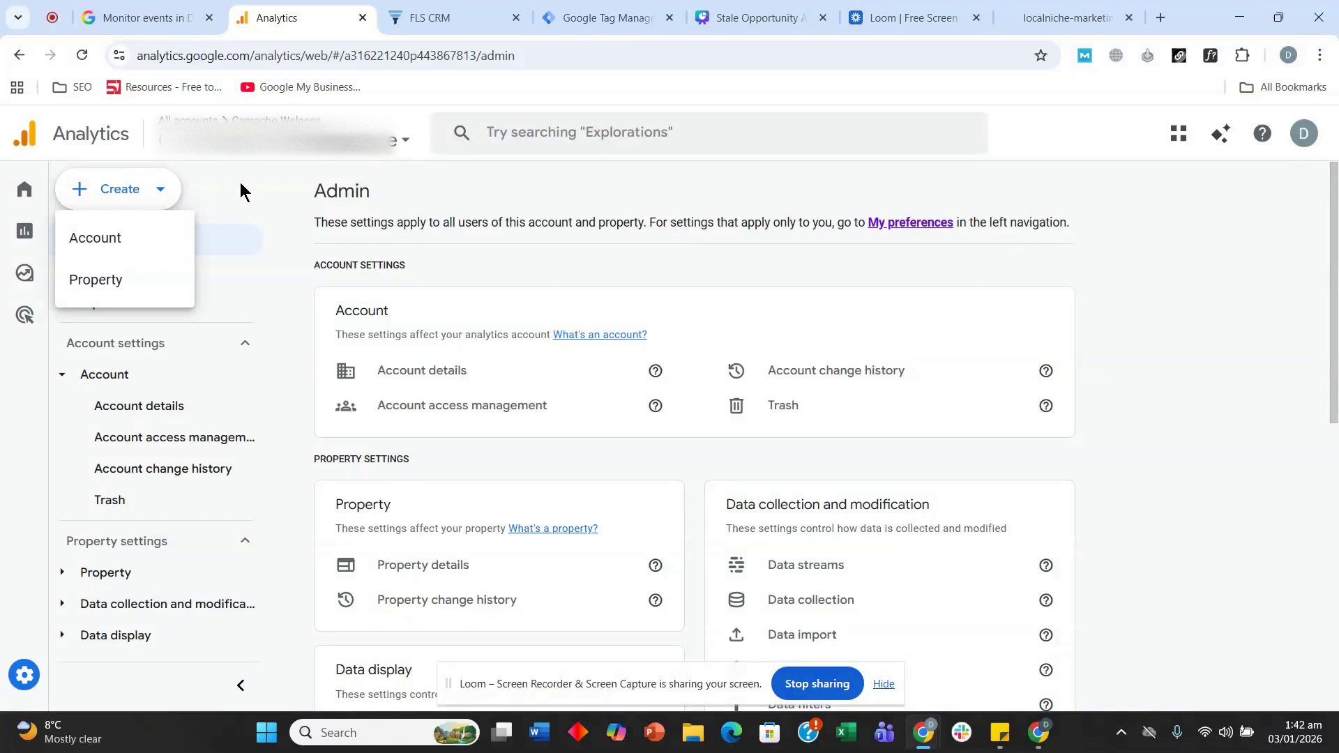
pyautogui.click(136, 239)
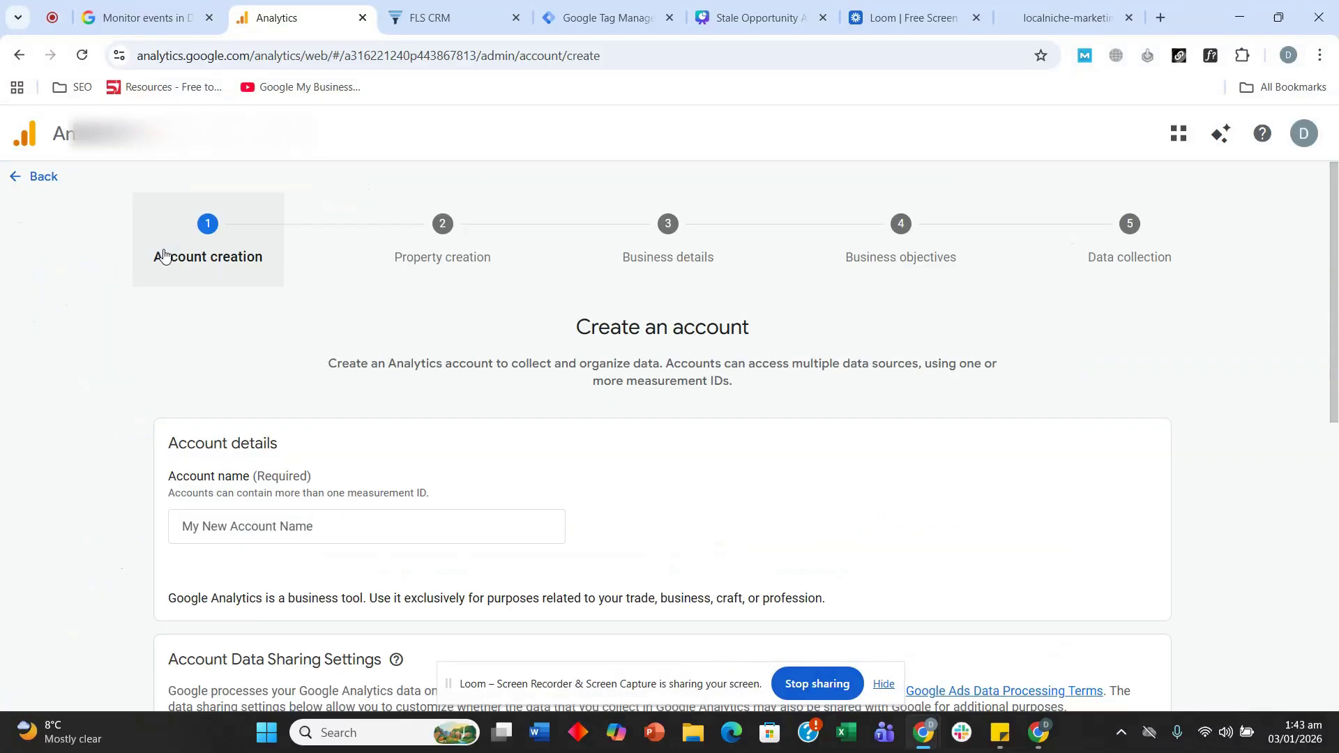
pyautogui.scroll(-1, 314, 467)
pyautogui.click(303, 437)
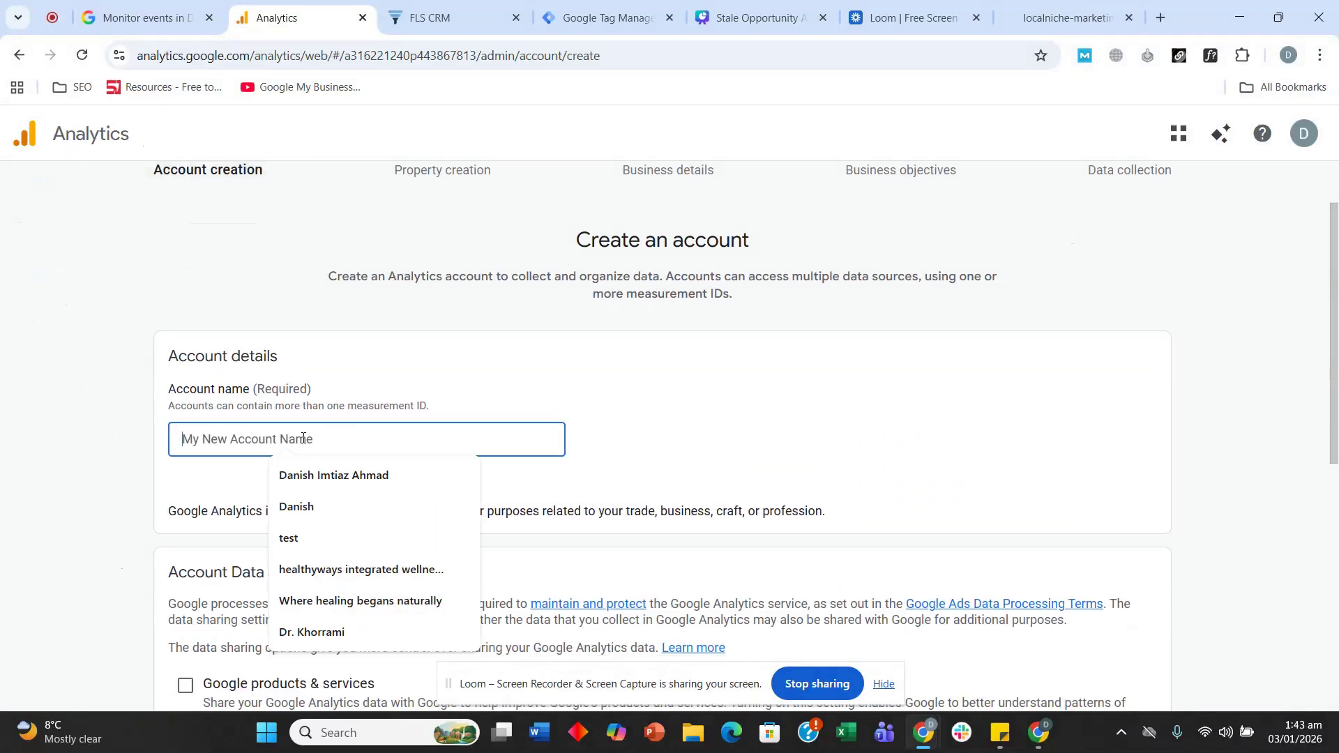
pyautogui.write('localnichemarketing')
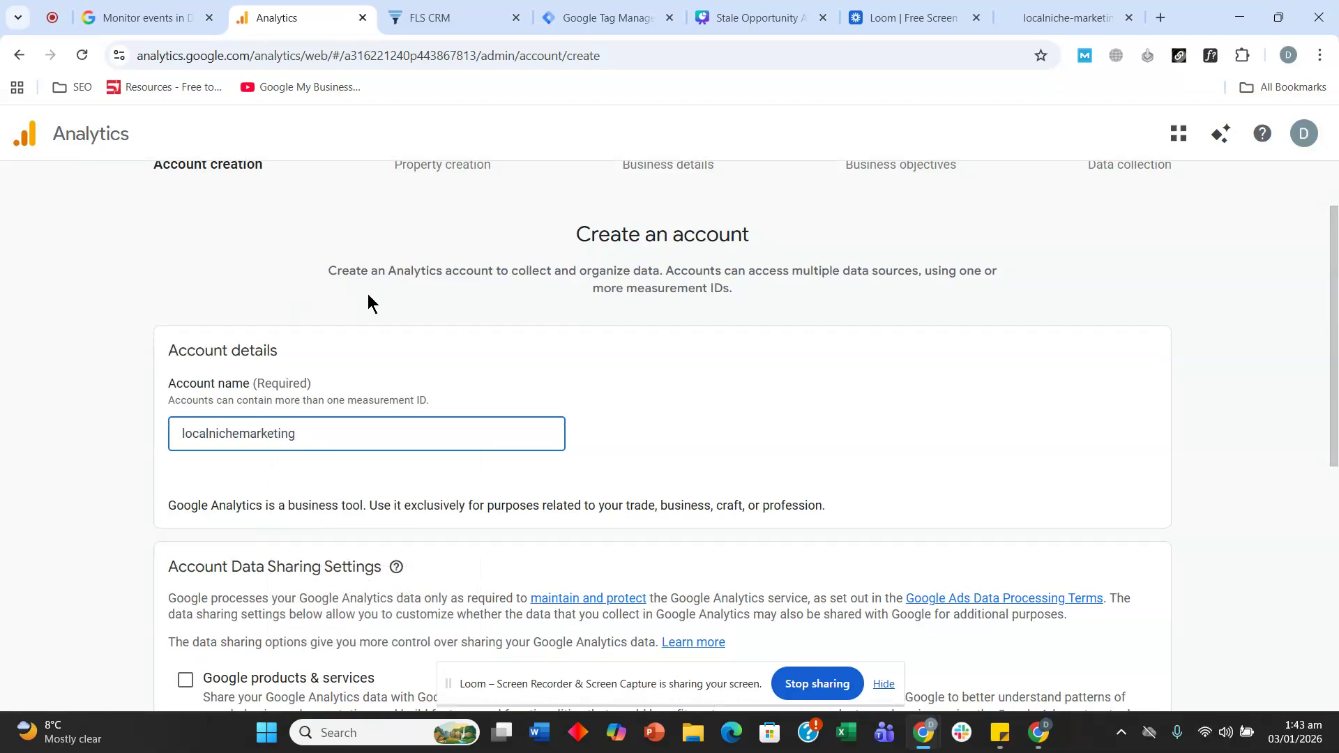
pyautogui.scroll(-3, 361, 298)
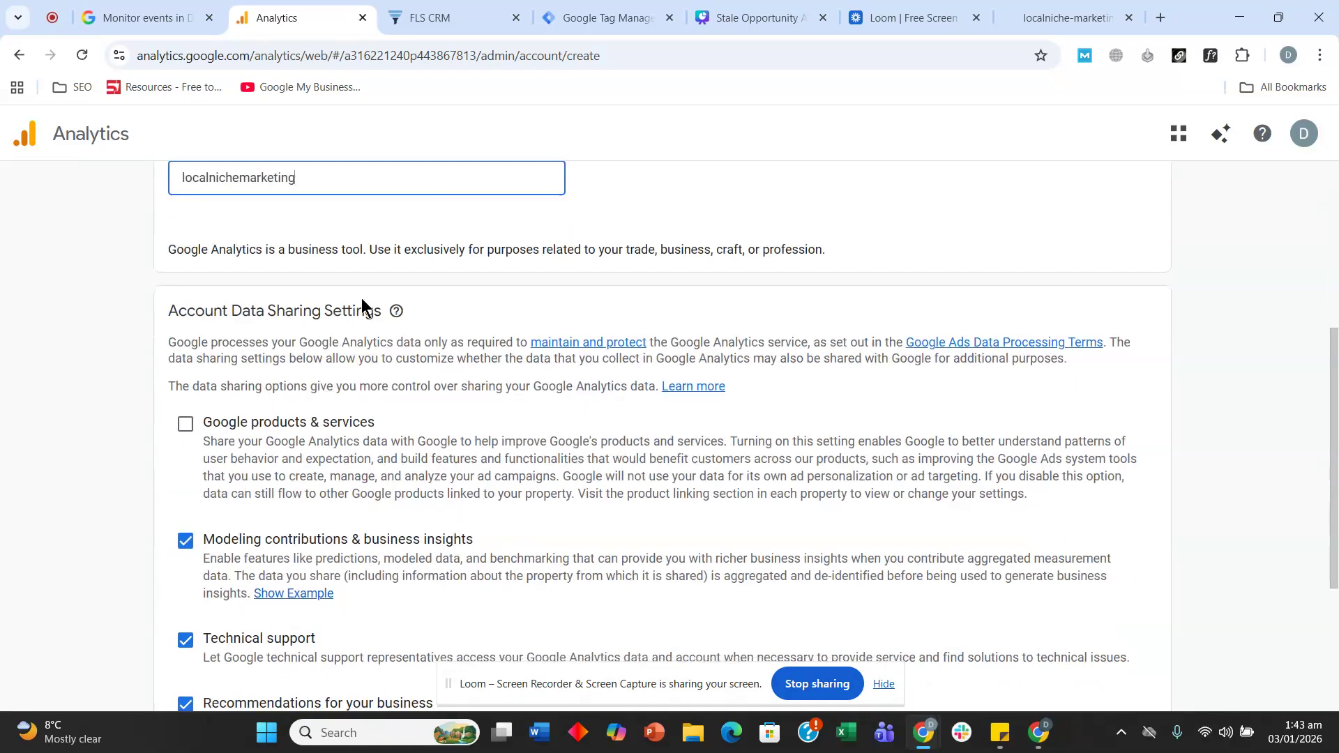
pyautogui.click(185, 423)
pyautogui.scroll(-3, 175, 383)
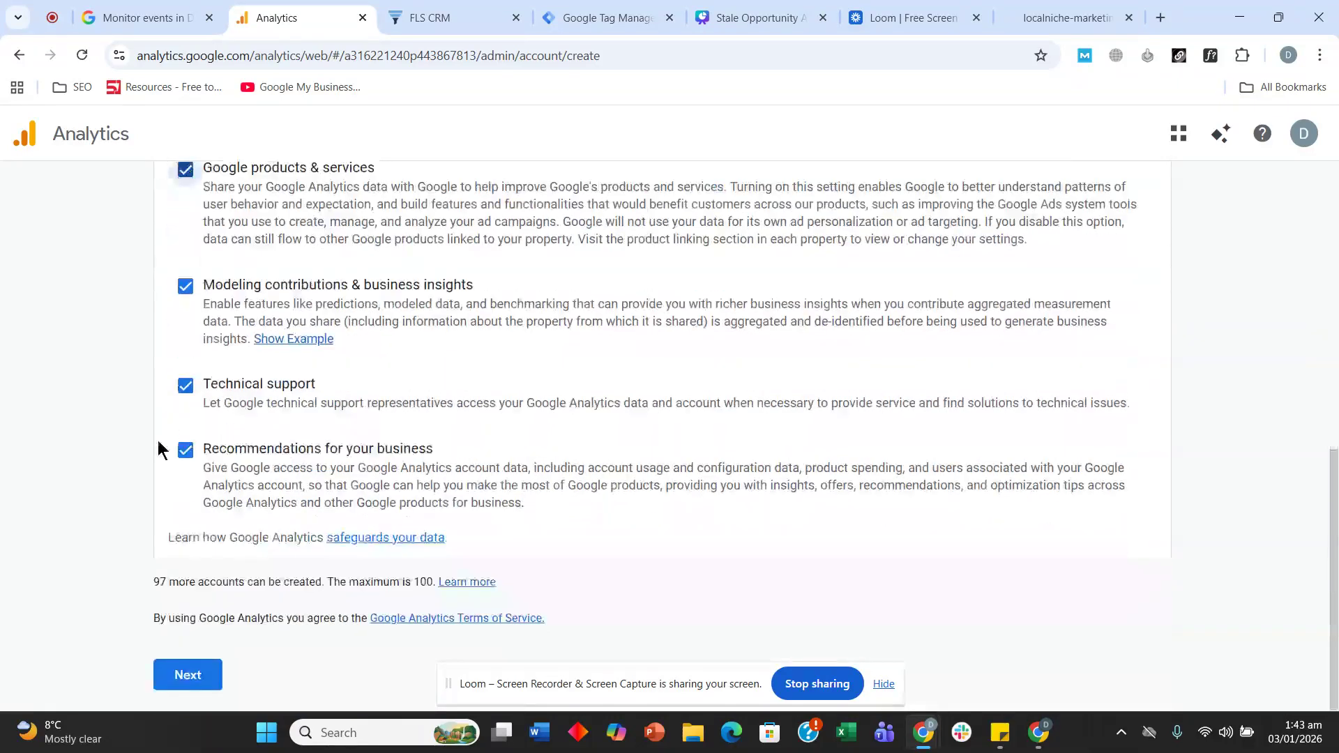
pyautogui.click(185, 674)
pyautogui.scroll(-1, 408, 394)
# - Name the Analytics property localnichemarketing
pyautogui.click(496, 443)
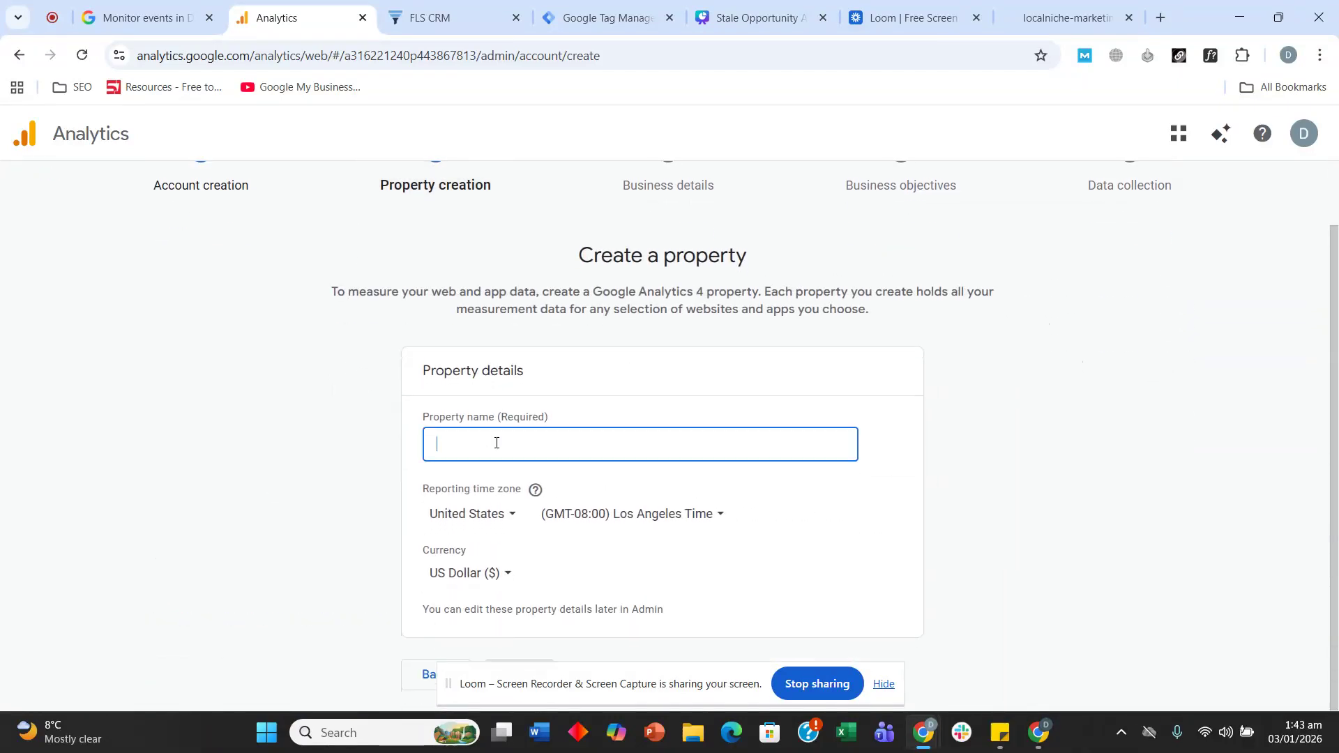
pyautogui.write('localnichemarketing')
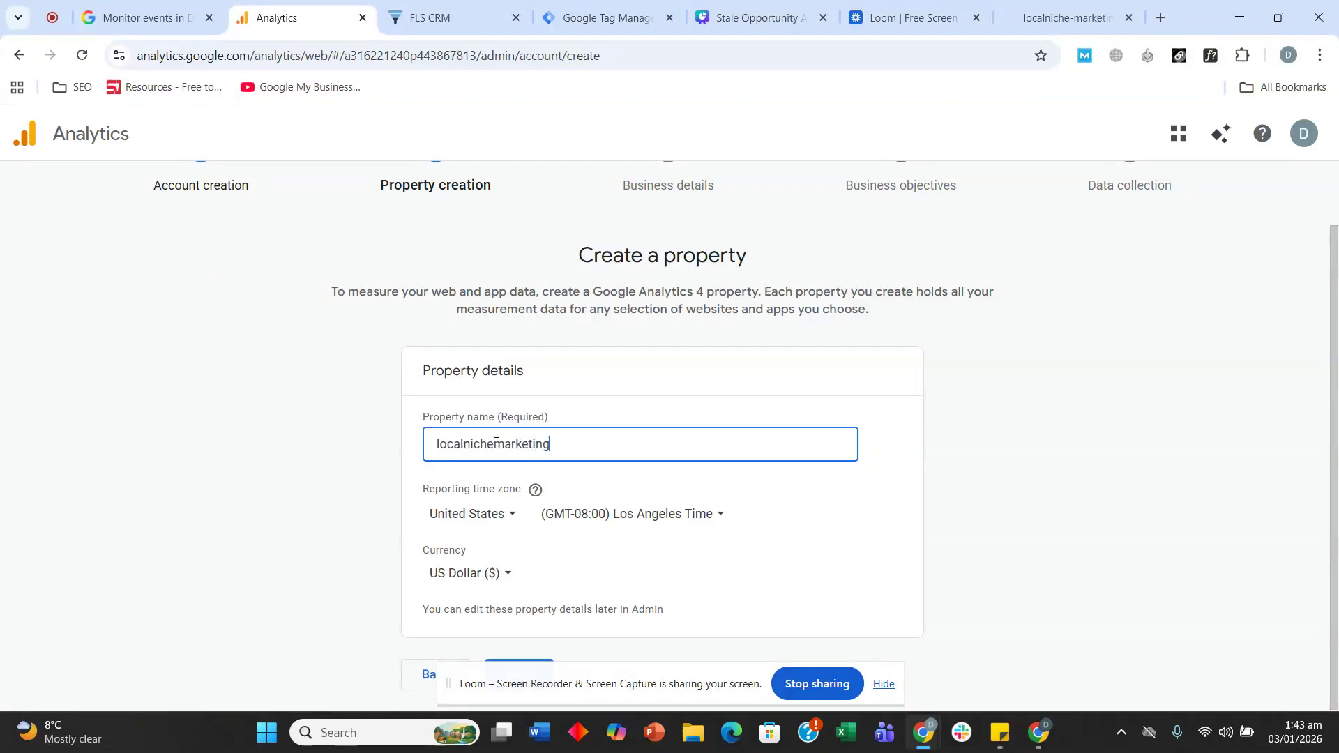
pyautogui.moveTo(616, 680); pyautogui.dragTo(1046, 435)
pyautogui.click(518, 674)
# - Set the industry to Other Business Activity and the business size to Small
pyautogui.click(469, 501)
pyautogui.scroll(-10, 493, 613)
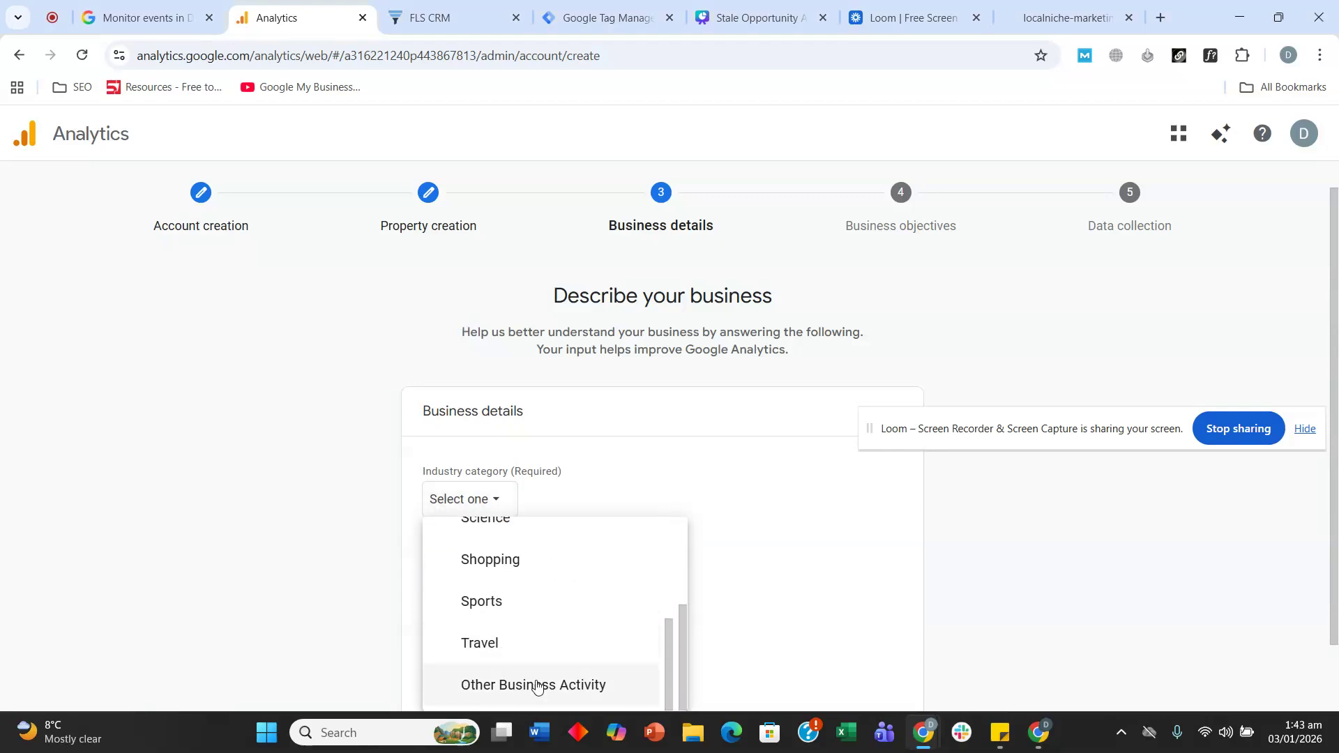
pyautogui.click(509, 684)
pyautogui.click(440, 571)
pyautogui.scroll(-1, 398, 422)
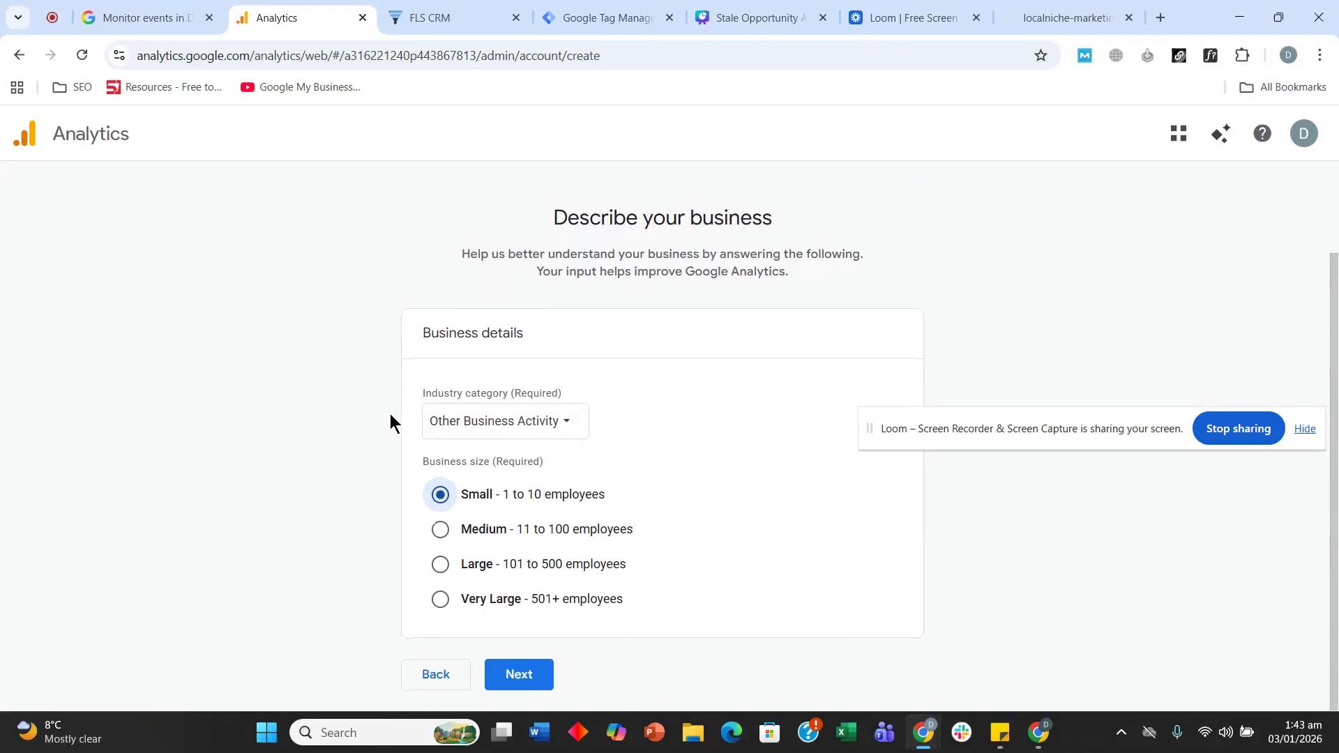
pyautogui.click(516, 675)
# - Tick Generate leads, Drive sales, Understand web traffic and View user engagement objectives
pyautogui.moveTo(949, 437); pyautogui.dragTo(986, 668)
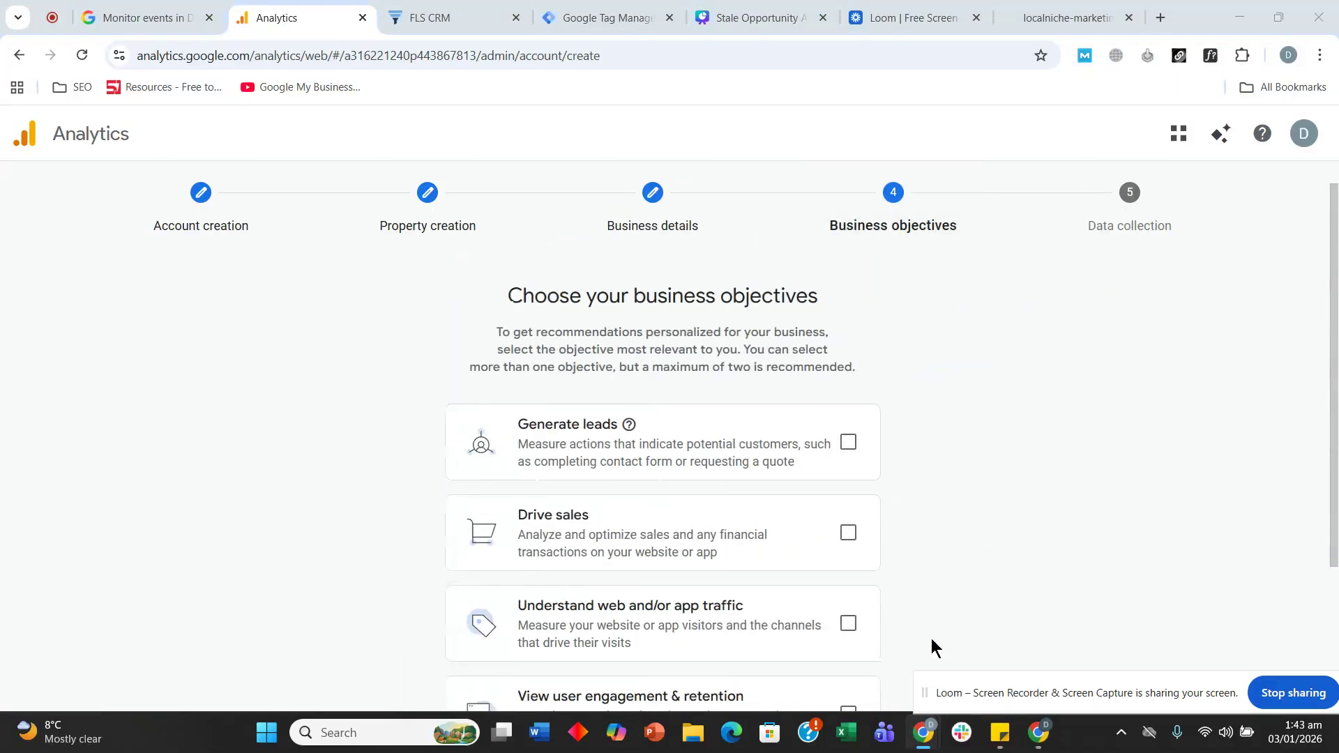
pyautogui.scroll(-3, 443, 302)
pyautogui.scroll(1, 411, 353)
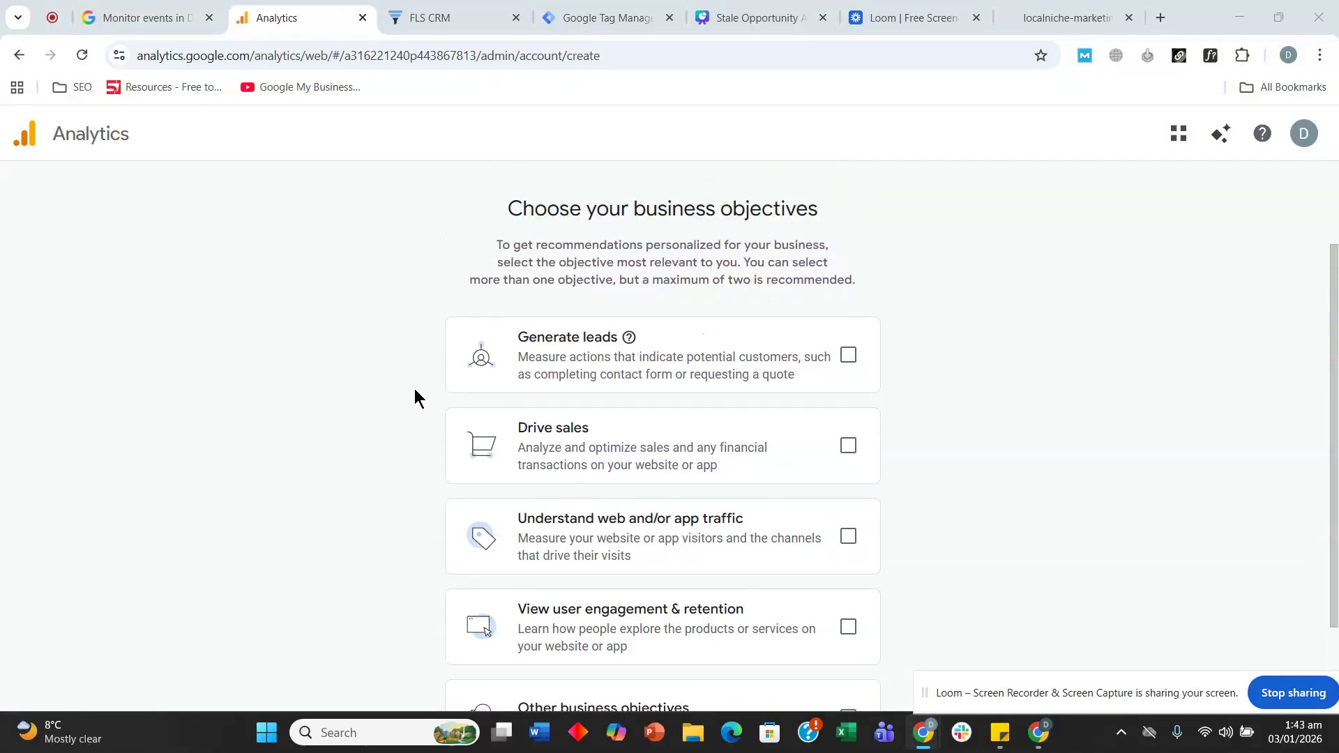
pyautogui.click(839, 361)
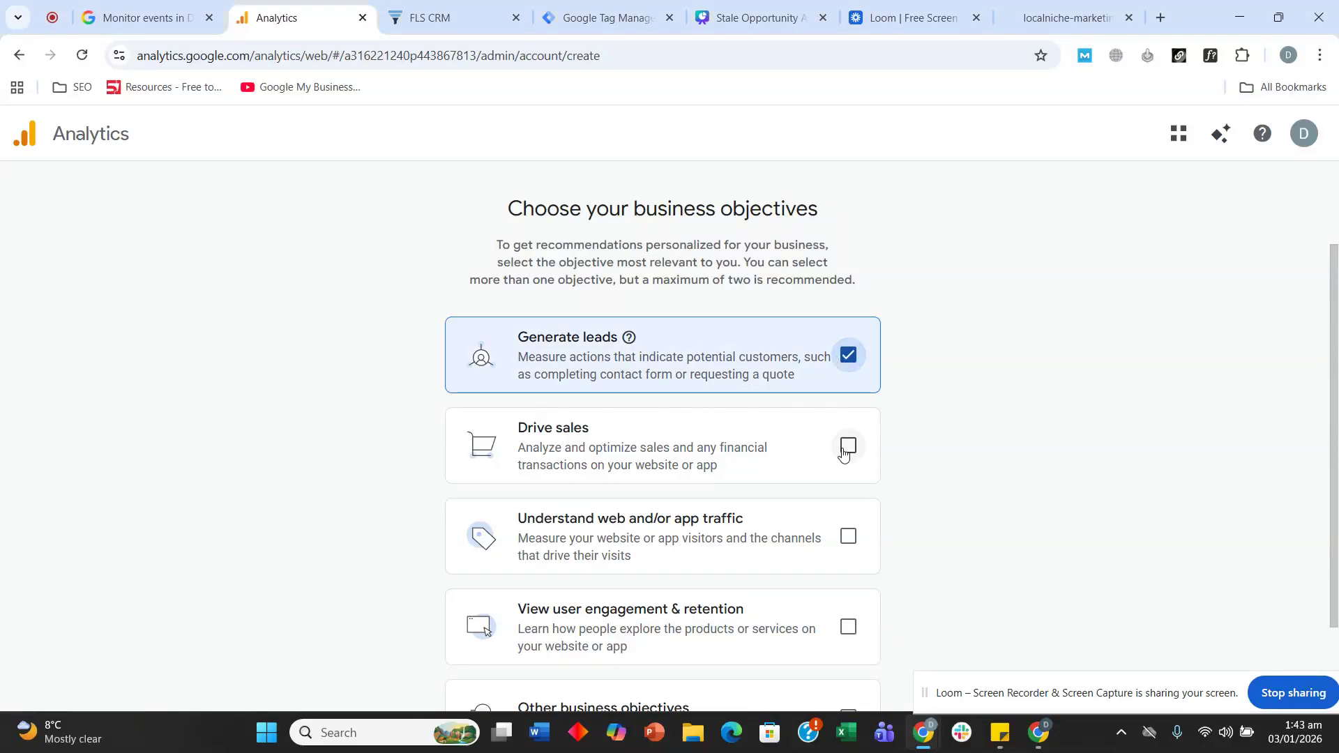
pyautogui.click(836, 454)
pyautogui.click(853, 534)
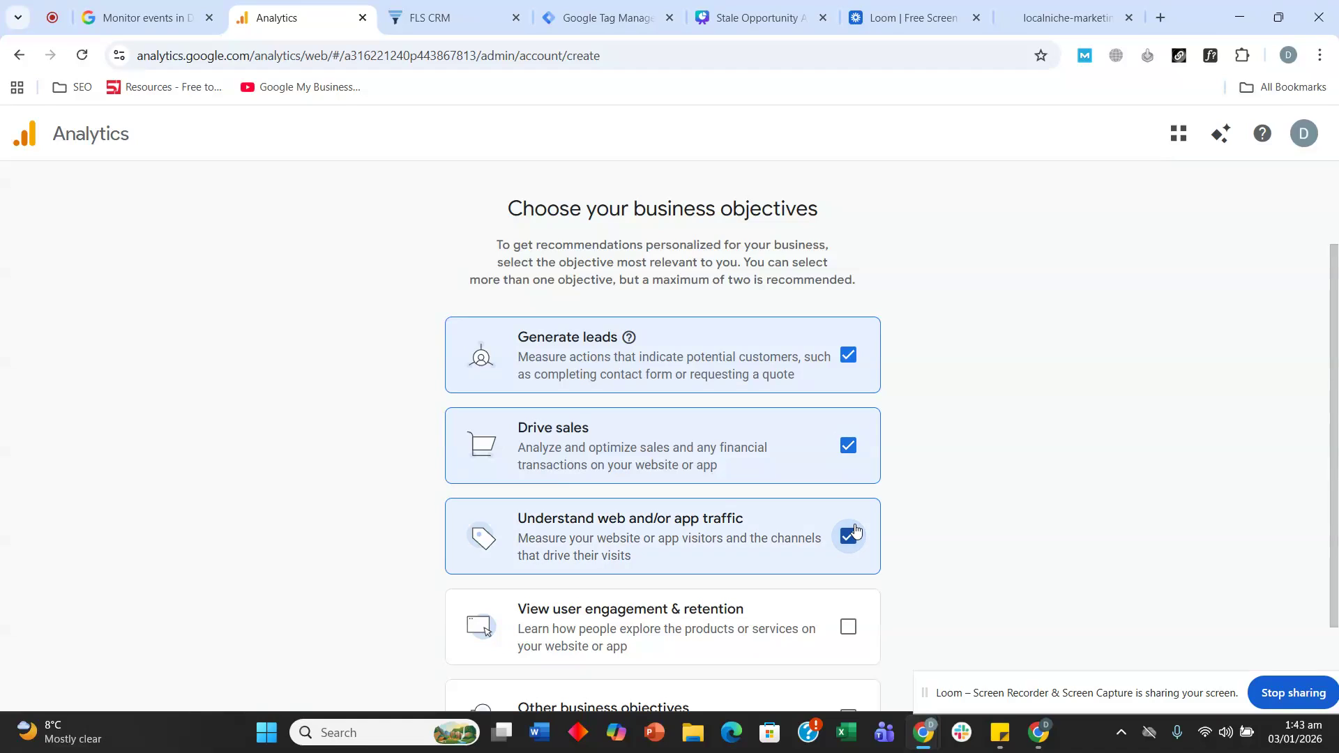
pyautogui.click(848, 626)
# - After trying Other business objectives, reselect the four objectives and create the property
pyautogui.scroll(-2, 454, 404)
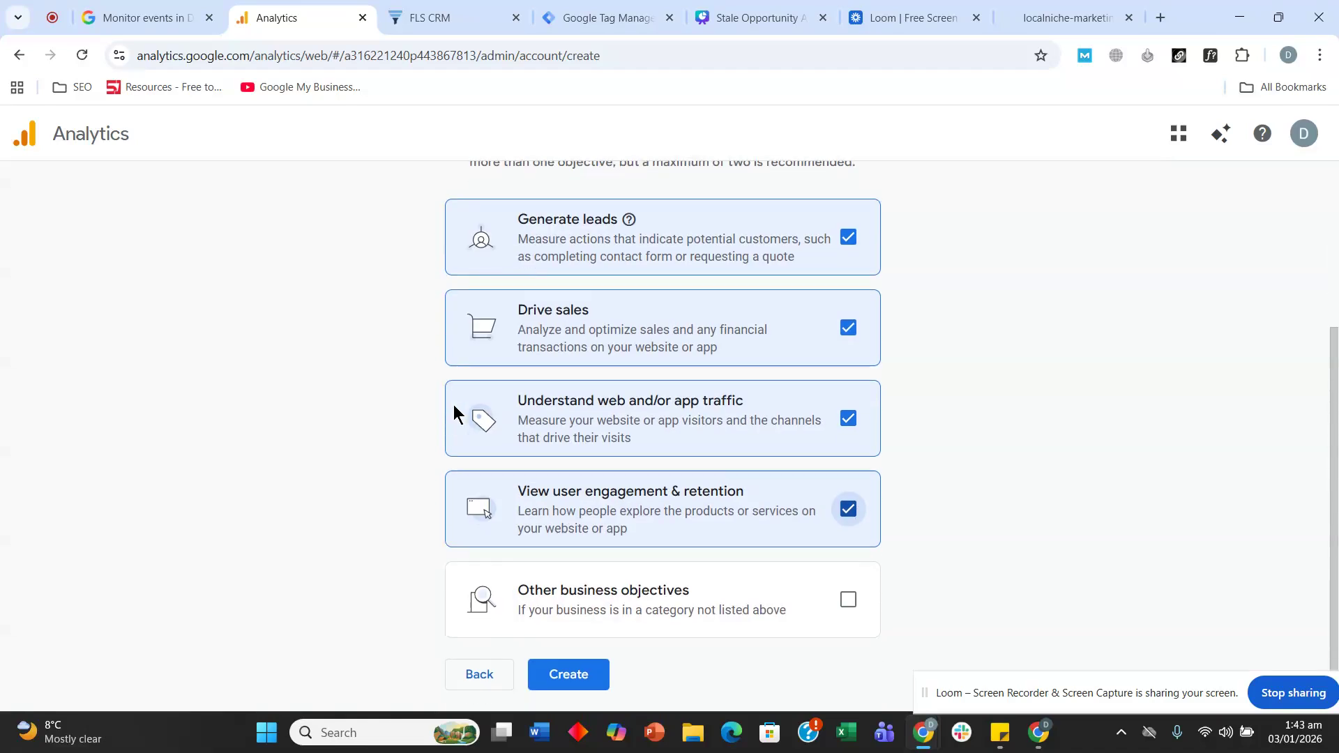
pyautogui.click(847, 599)
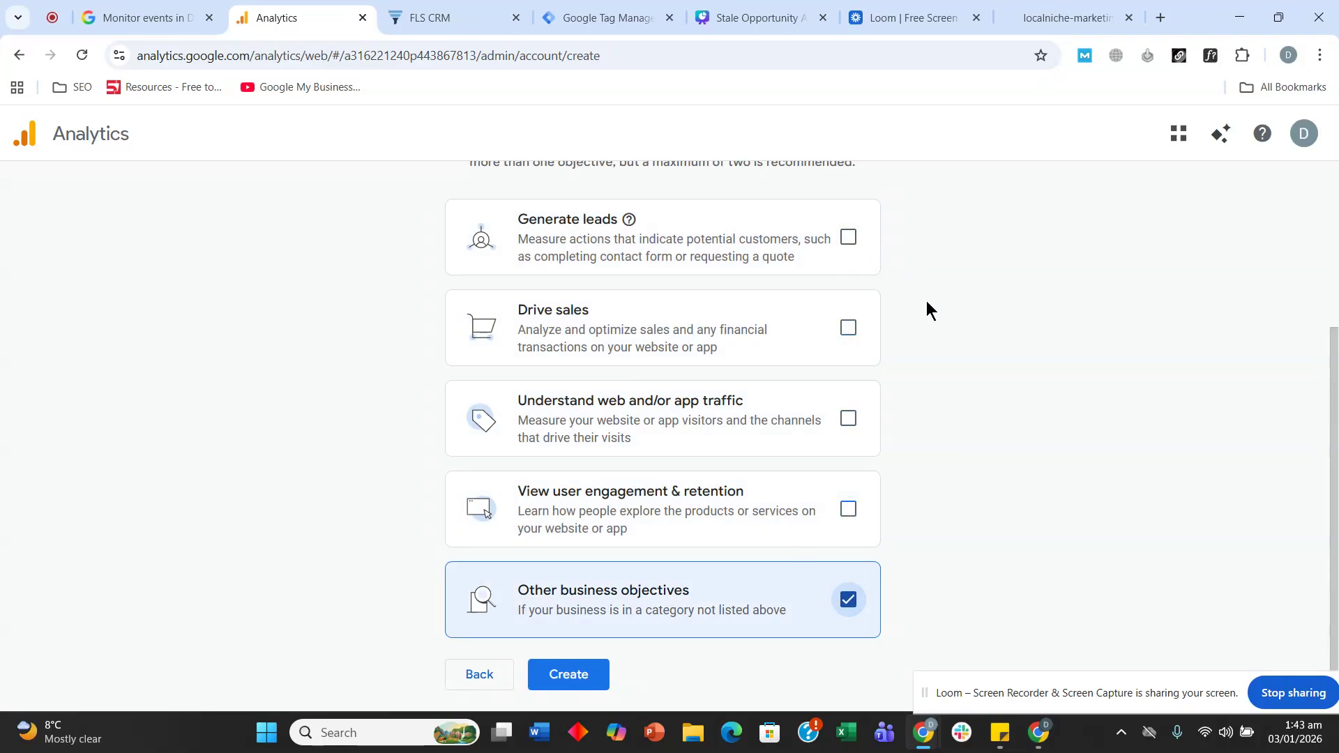
pyautogui.click(849, 238)
pyautogui.click(848, 327)
pyautogui.click(848, 418)
pyautogui.click(848, 509)
pyautogui.click(537, 678)
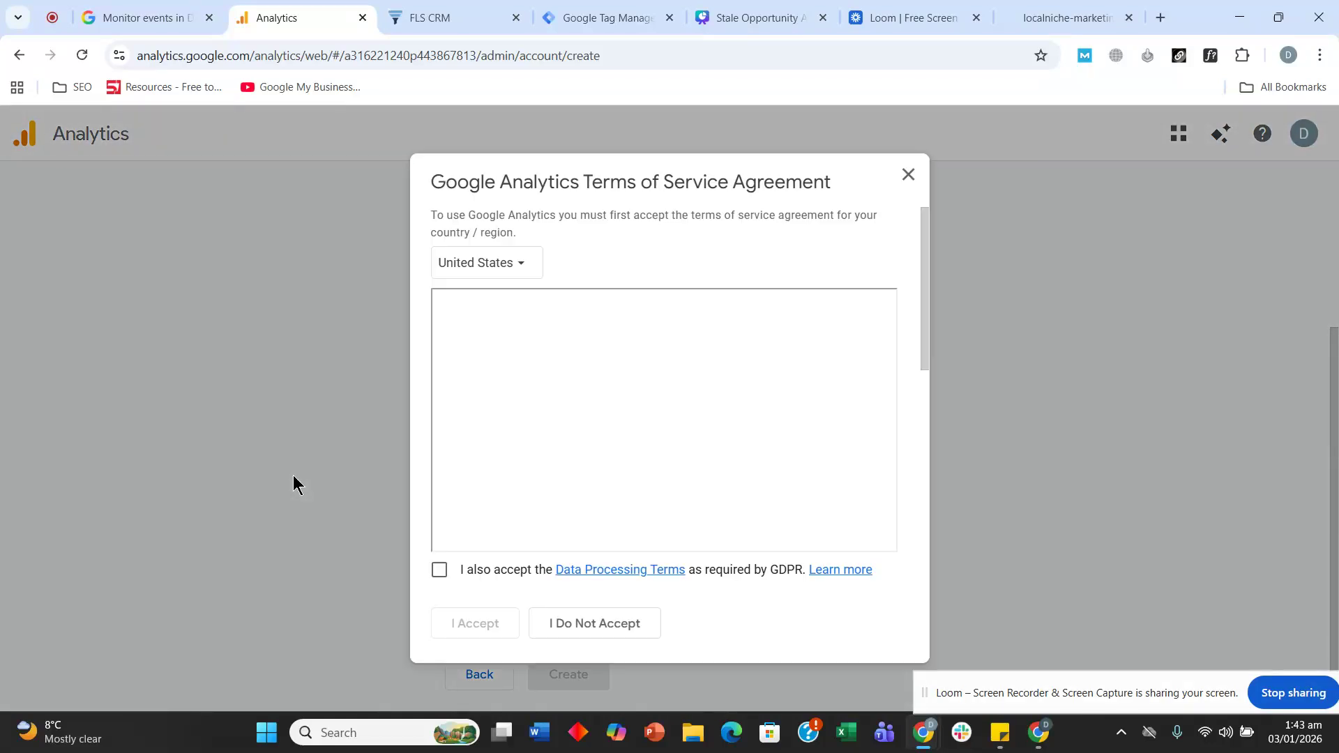
# - Accept the GDPR Data Processing Terms and Controller-Controller Data Protection Terms, then the service terms
pyautogui.click(439, 570)
pyautogui.scroll(-10, 674, 380)
pyautogui.scroll(-15, 675, 380)
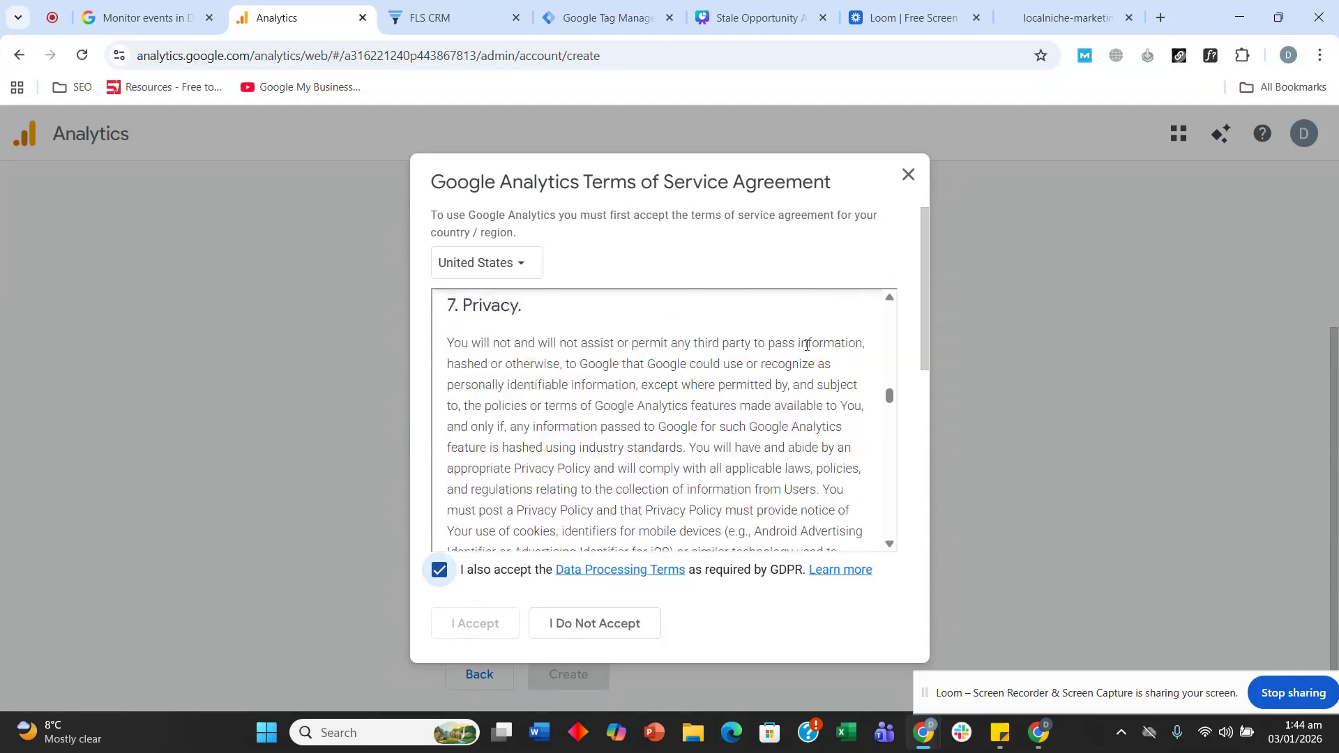
pyautogui.moveTo(918, 278); pyautogui.dragTo(914, 473)
pyautogui.scroll(-2, 915, 472)
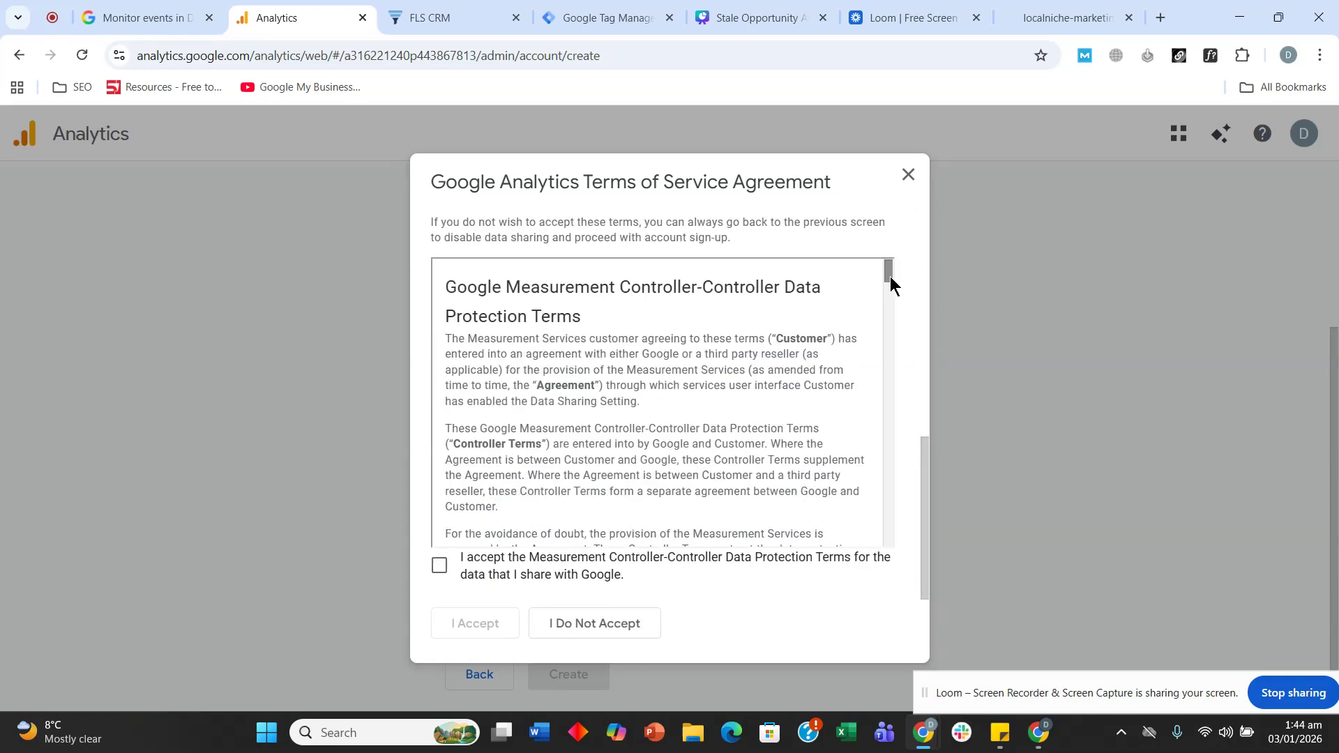
pyautogui.moveTo(890, 277); pyautogui.dragTo(889, 618)
pyautogui.click(441, 567)
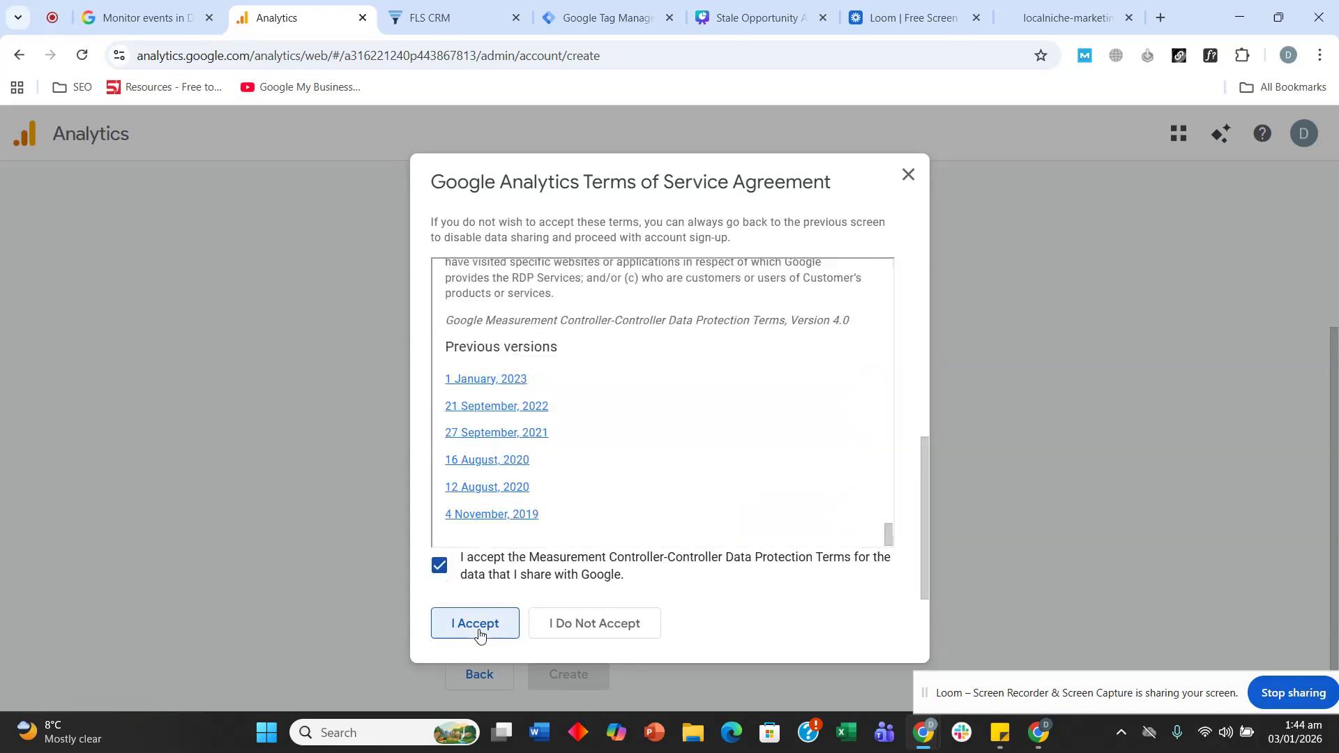
pyautogui.click(477, 624)
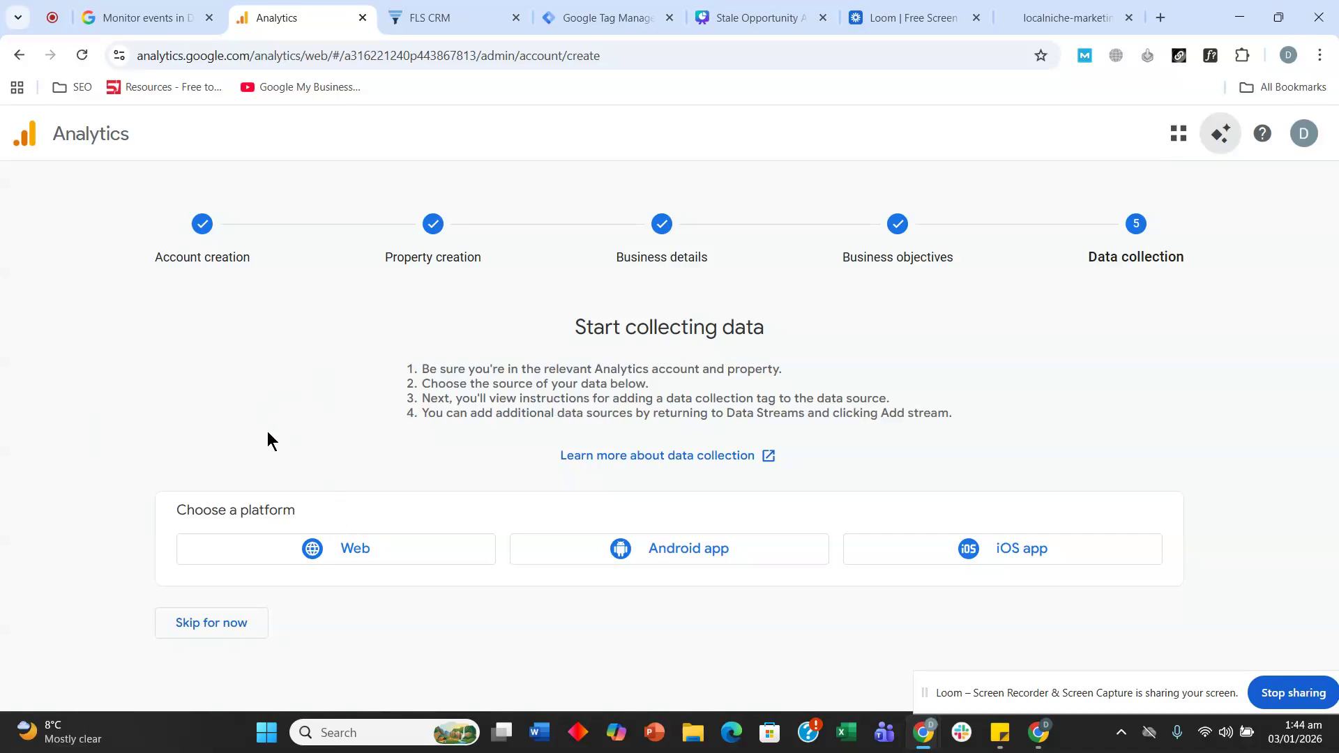
# - Start a web data stream and paste localniche-marketing.com, copied from the website tab, as its URL
pyautogui.click(314, 562)
pyautogui.click(568, 273)
pyautogui.click(1077, 18)
pyautogui.click(358, 61)
pyautogui.moveTo(357, 61); pyautogui.dragTo(177, 58)
pyautogui.hotkey('ctrl', 'c')
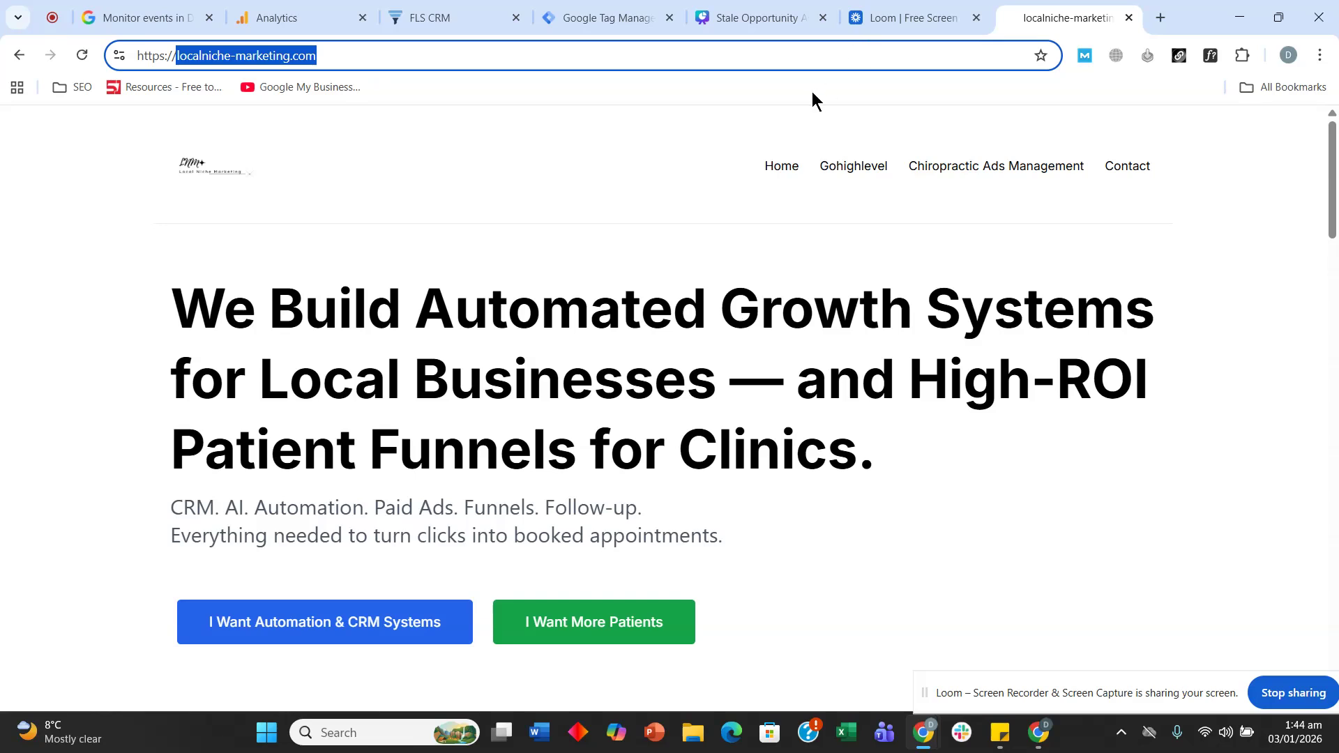
pyautogui.click(305, 15)
pyautogui.click(583, 288)
pyautogui.hotkey('ctrl', 'v')
# - Name the stream localnichemarketing, review its enhanced measurement settings, and create the stream
pyautogui.click(962, 295)
pyautogui.write('localnichemarketing')
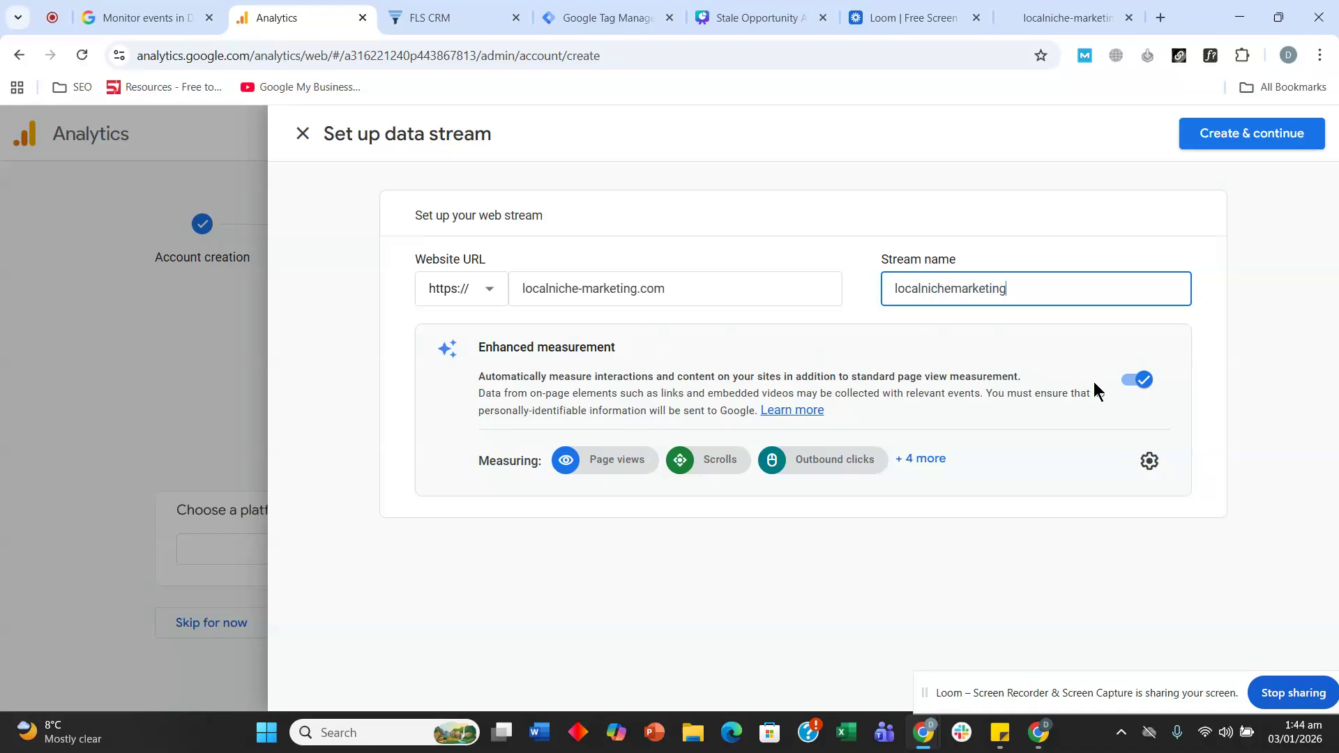
pyautogui.click(1149, 462)
pyautogui.scroll(-1, 1014, 389)
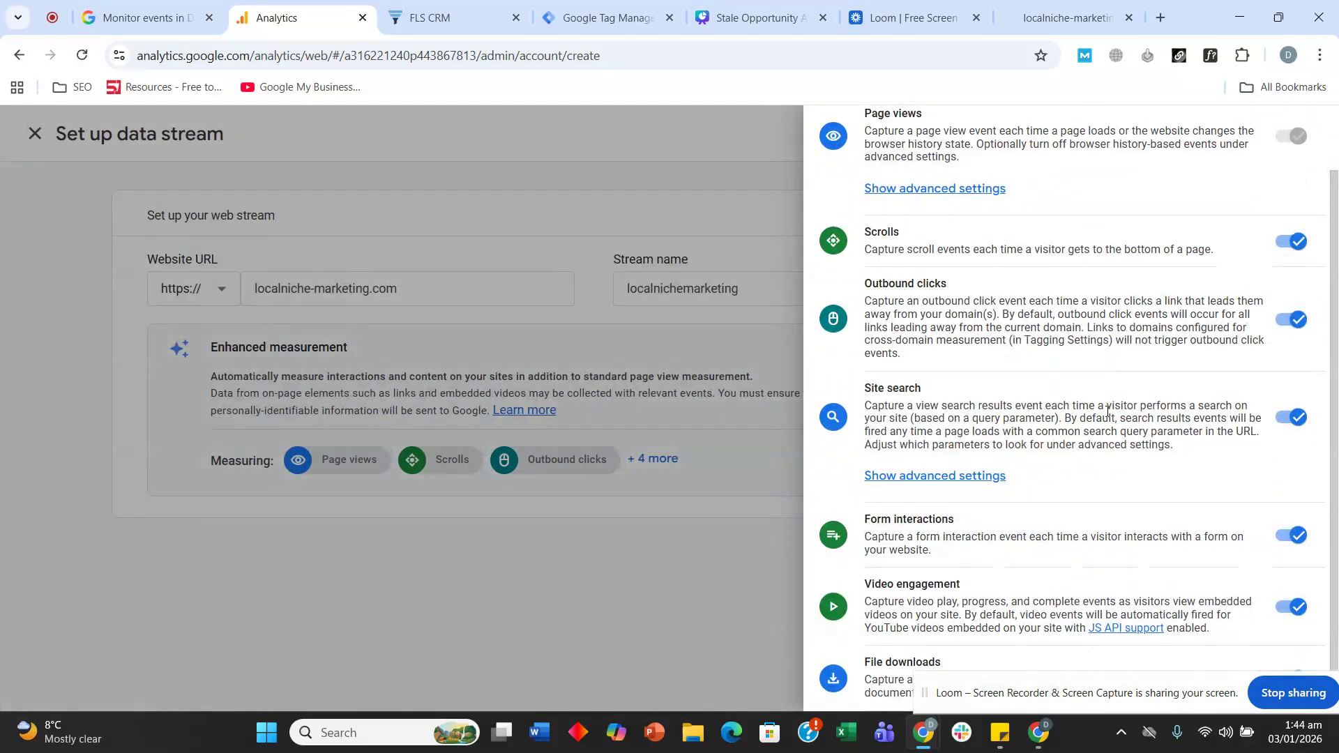
pyautogui.scroll(1, 1109, 610)
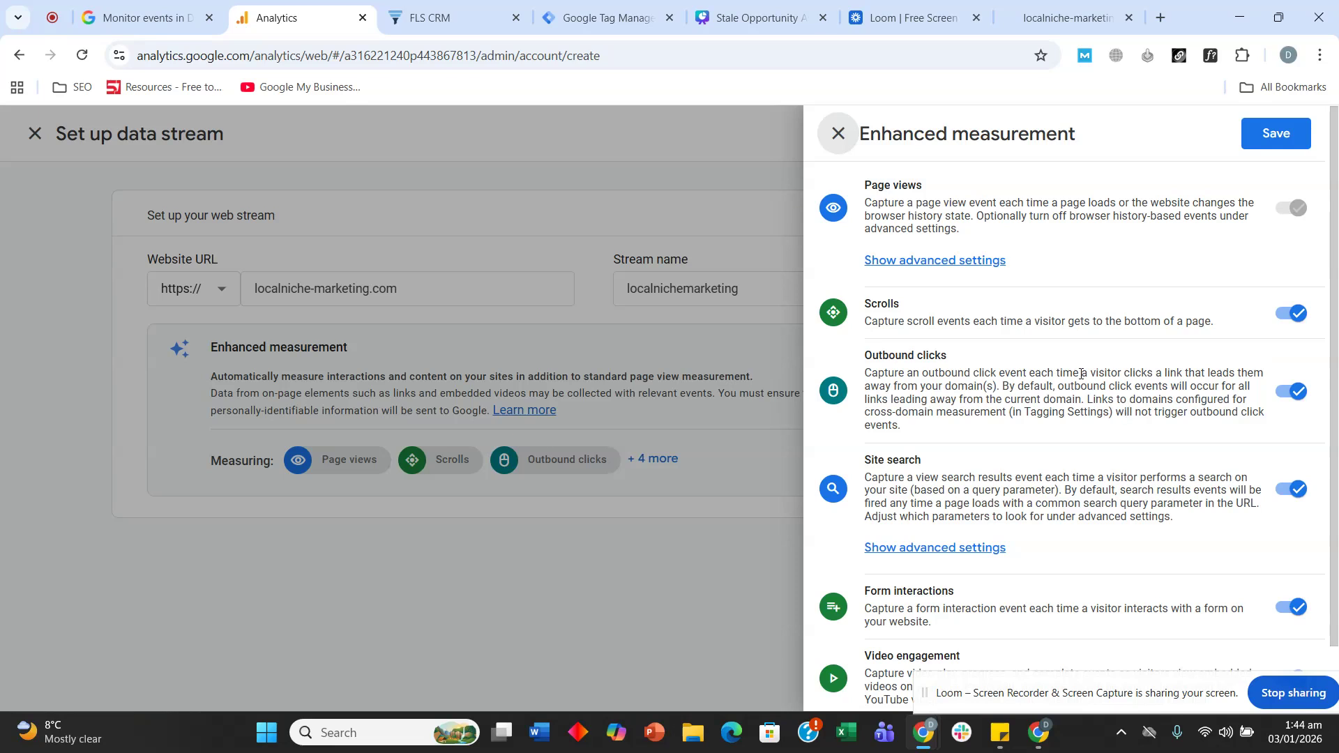
pyautogui.click(838, 133)
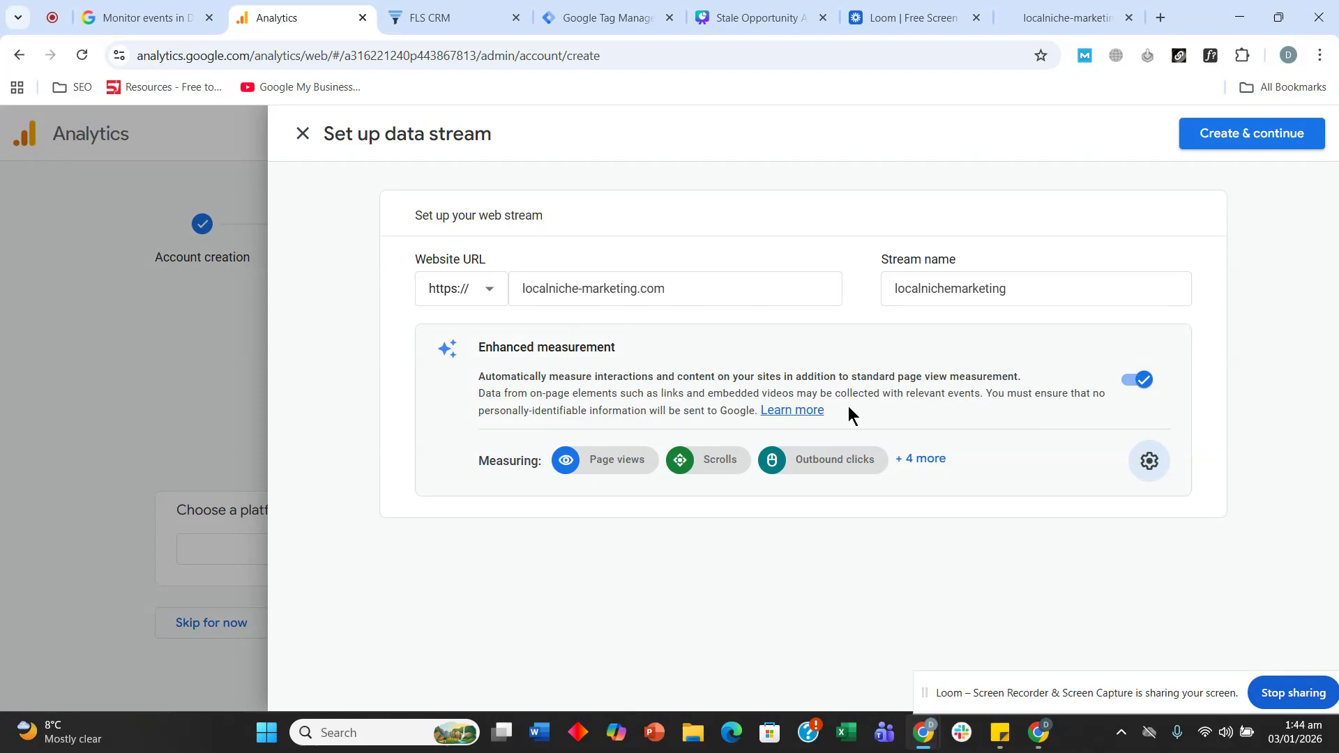
pyautogui.click(1297, 133)
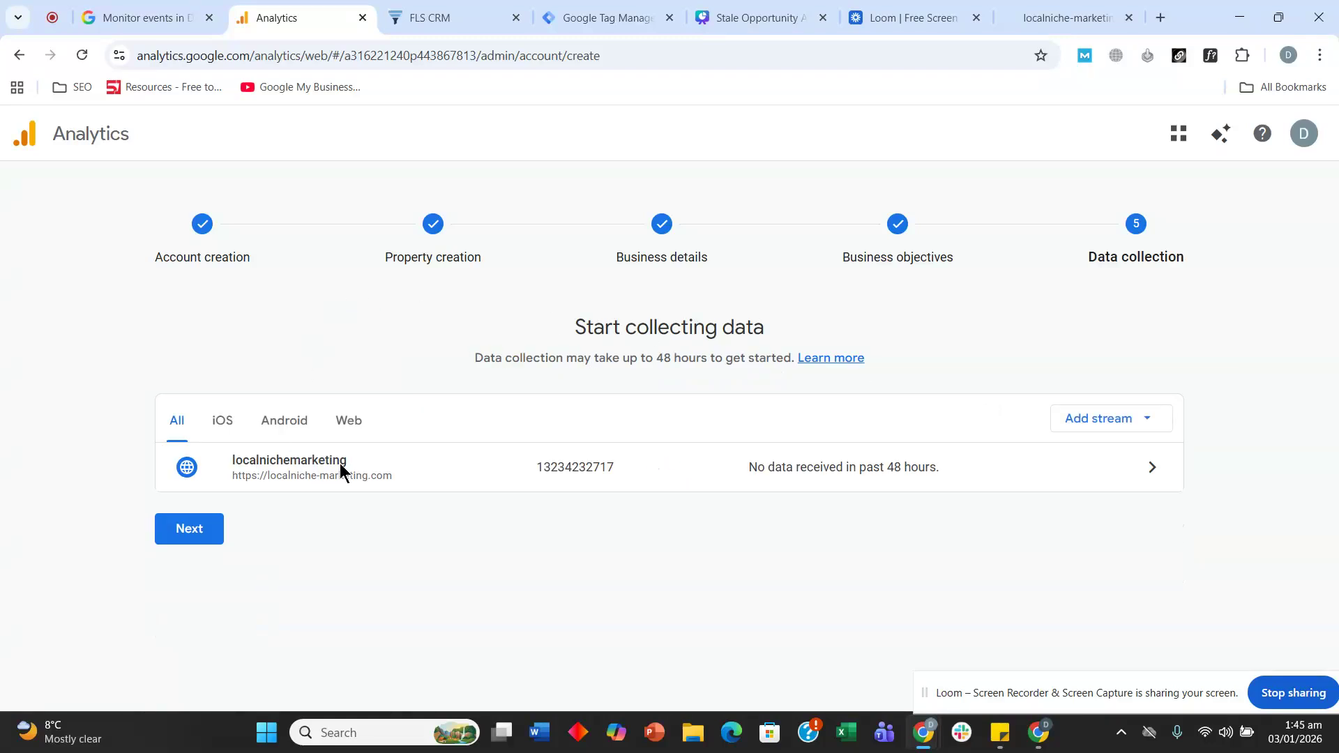
# - Move past the data collection step and dismiss the Google tag installation instructions
pyautogui.click(197, 533)
pyautogui.click(190, 536)
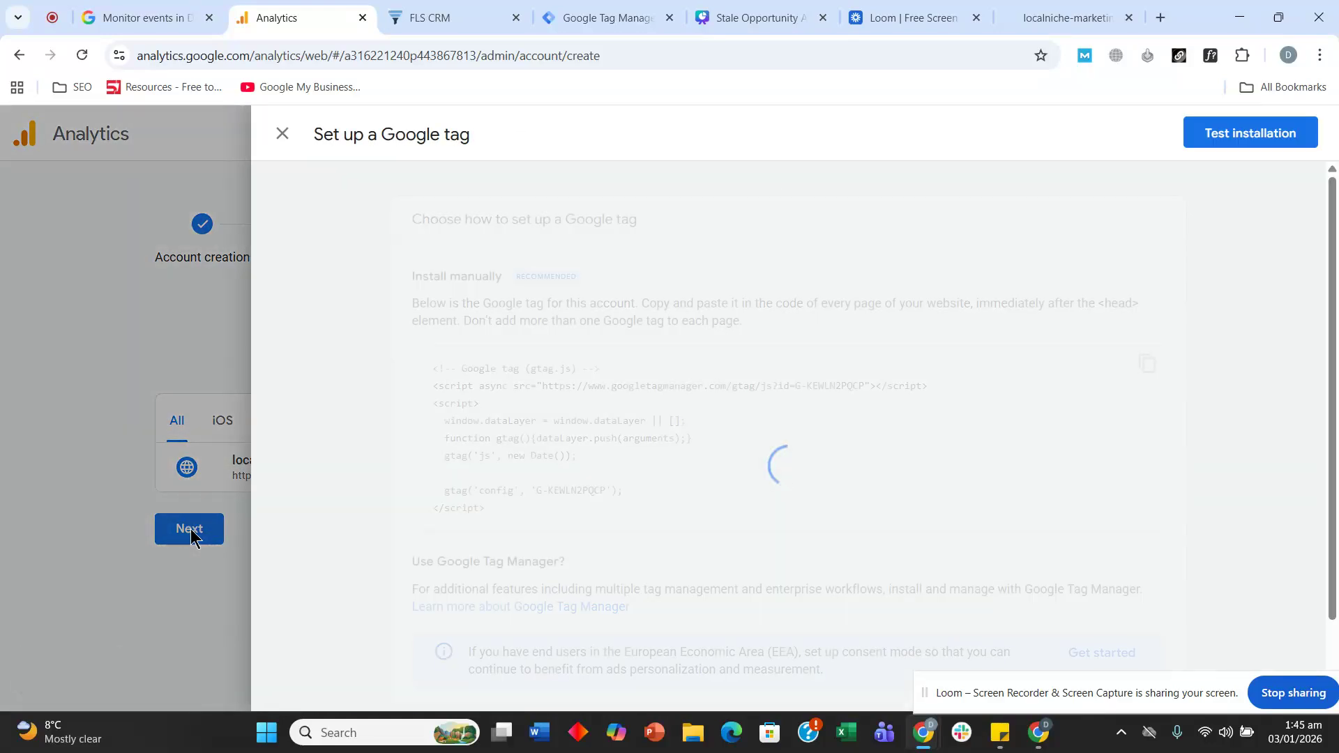
pyautogui.scroll(-1, 495, 356)
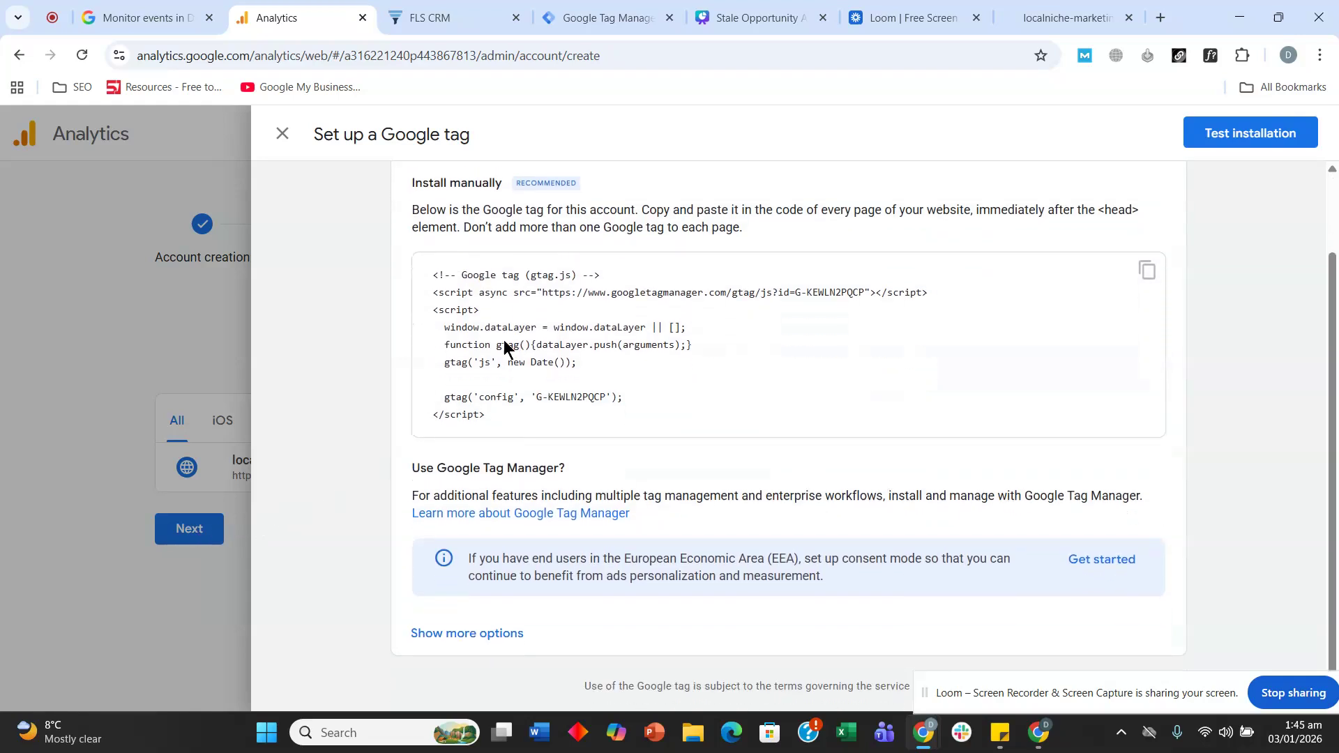
pyautogui.click(294, 147)
# - Review the localnichemarketing stream details and measurement ID G-KEWLN2PQCP, then return to Canva
pyautogui.click(658, 479)
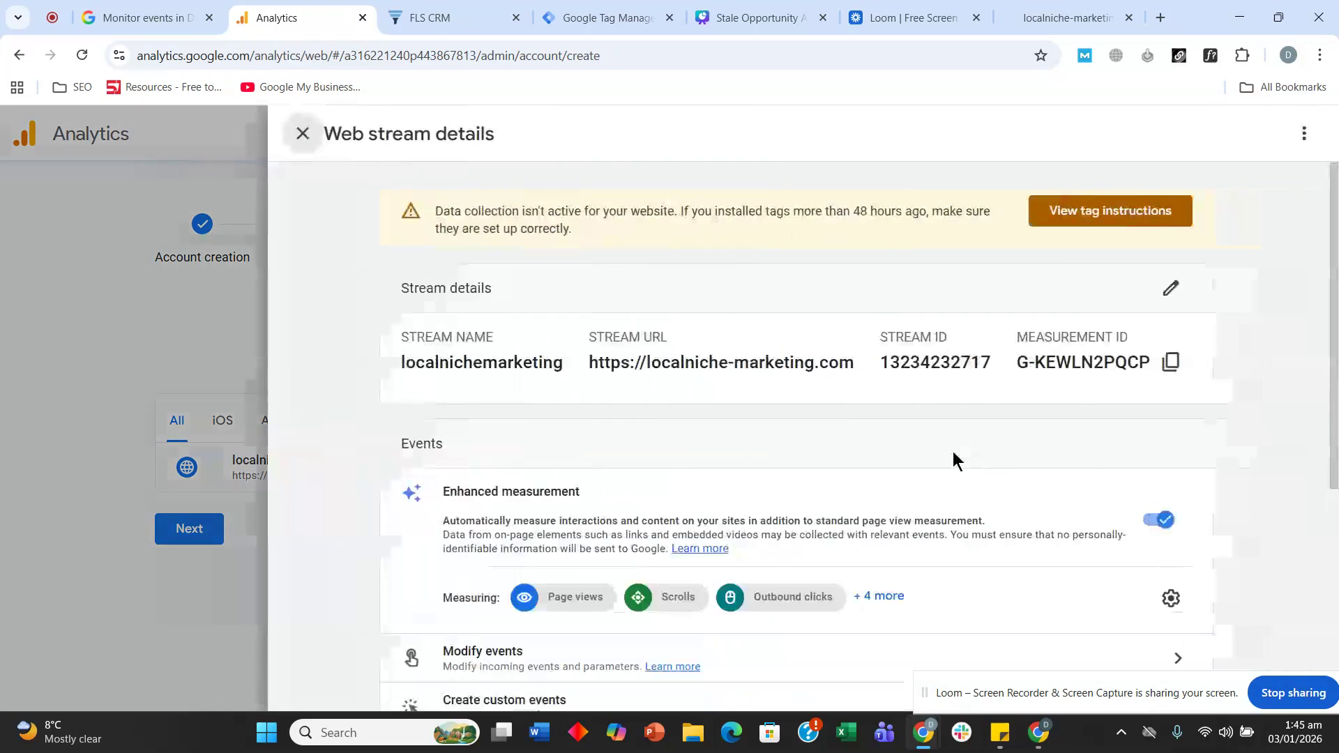
pyautogui.scroll(-5, 662, 242)
pyautogui.scroll(5, 687, 290)
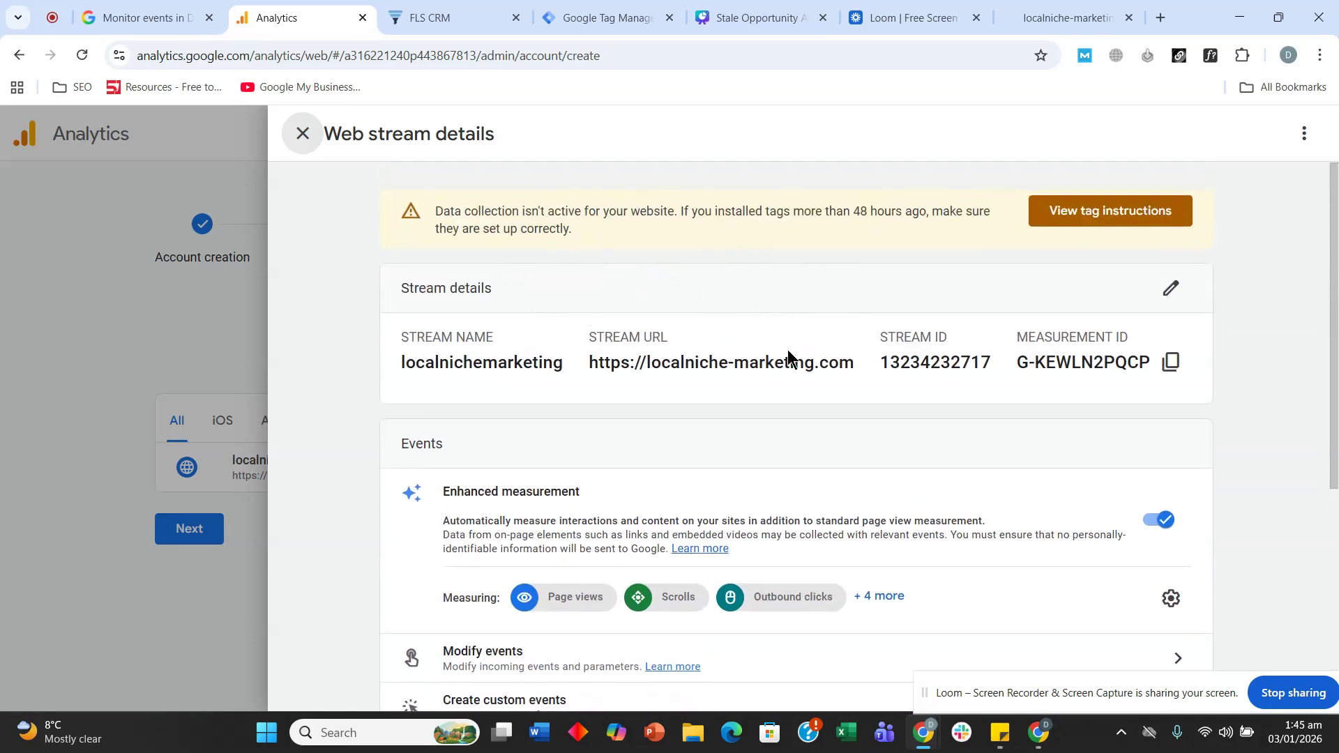
pyautogui.scroll(-3, 784, 361)
pyautogui.scroll(-2, 628, 428)
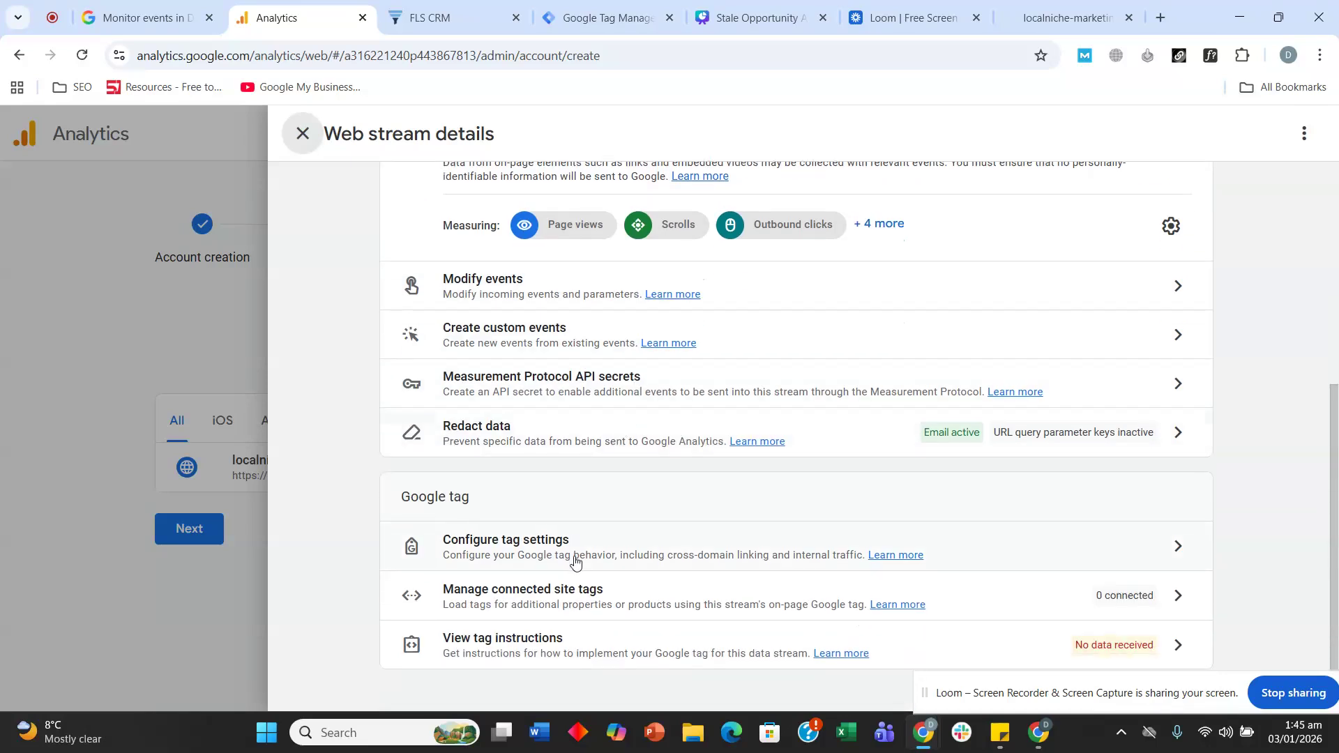
pyautogui.scroll(5, 574, 562)
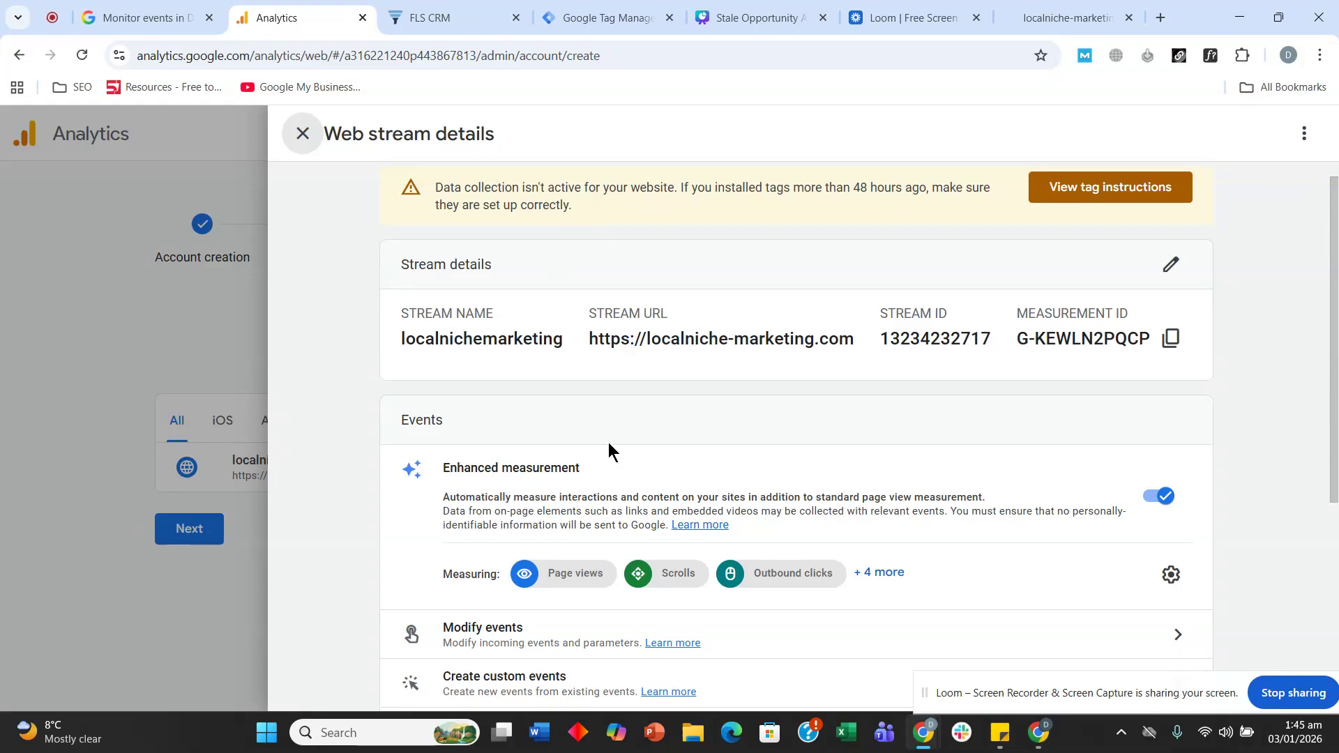
pyautogui.click(737, 21)
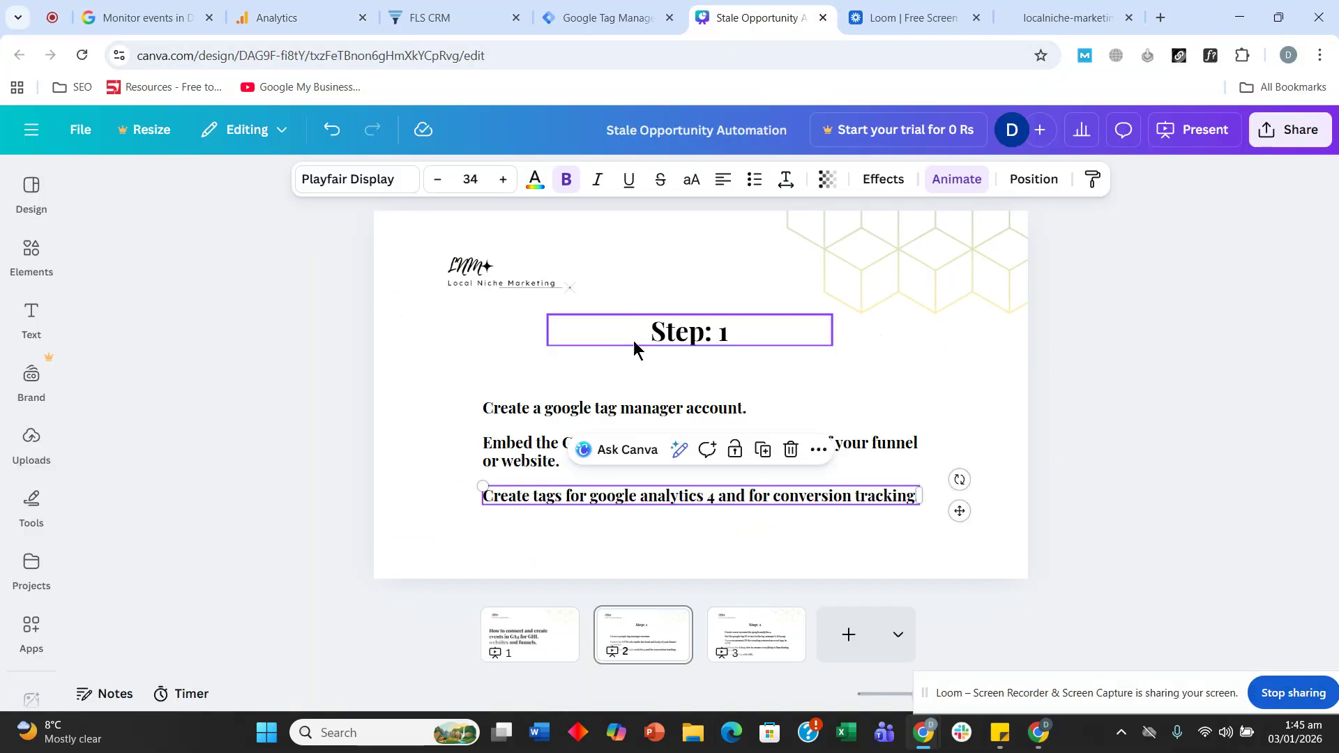
# - Review the Step 1 tasks: create a GTM account, embed the GTM code, create GA4 tags
pyautogui.click(456, 329)
pyautogui.click(532, 412)
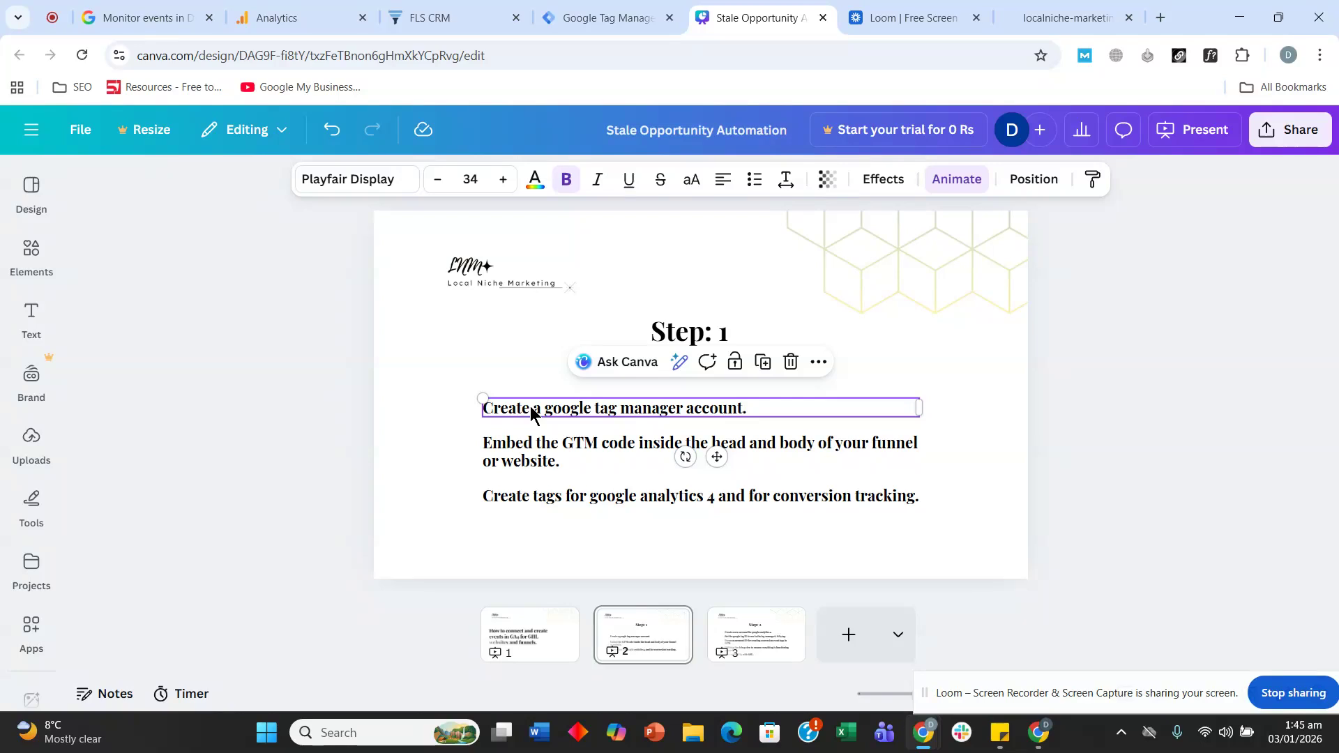
pyautogui.click(540, 457)
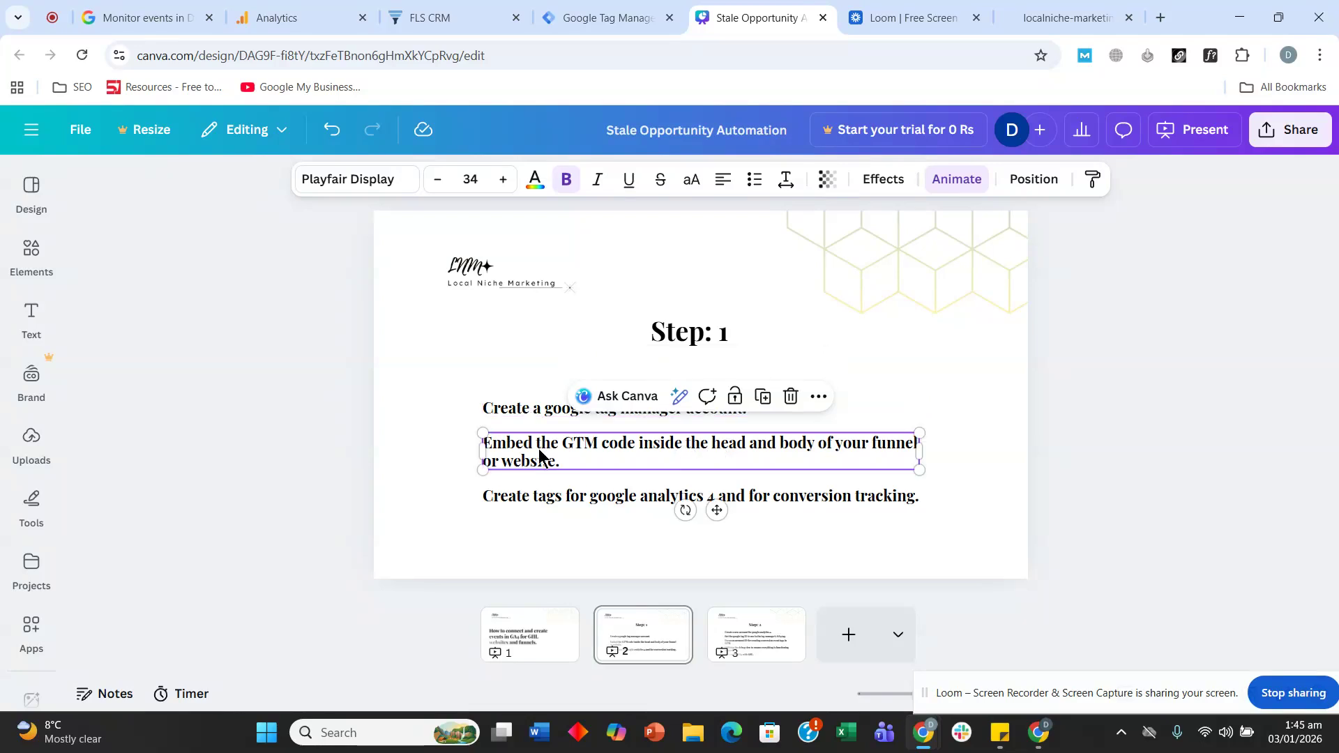
pyautogui.click(530, 503)
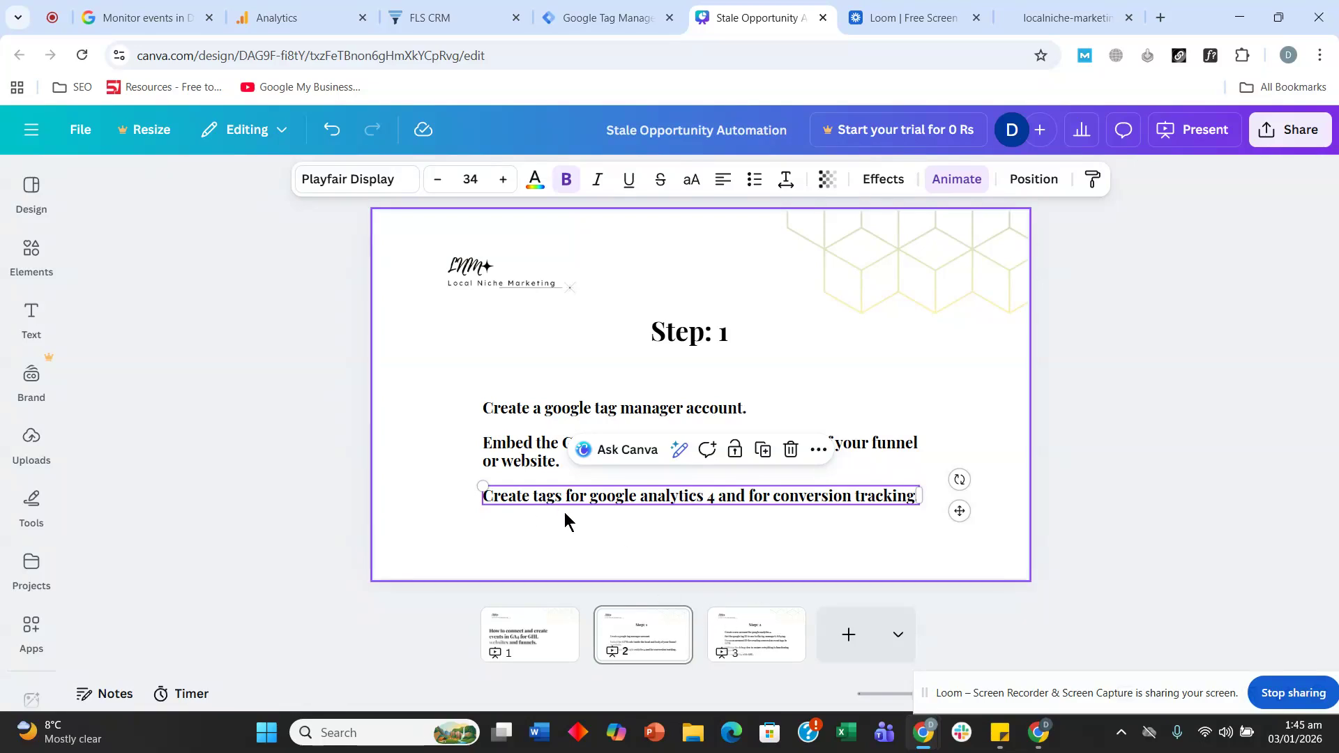
pyautogui.click(594, 497)
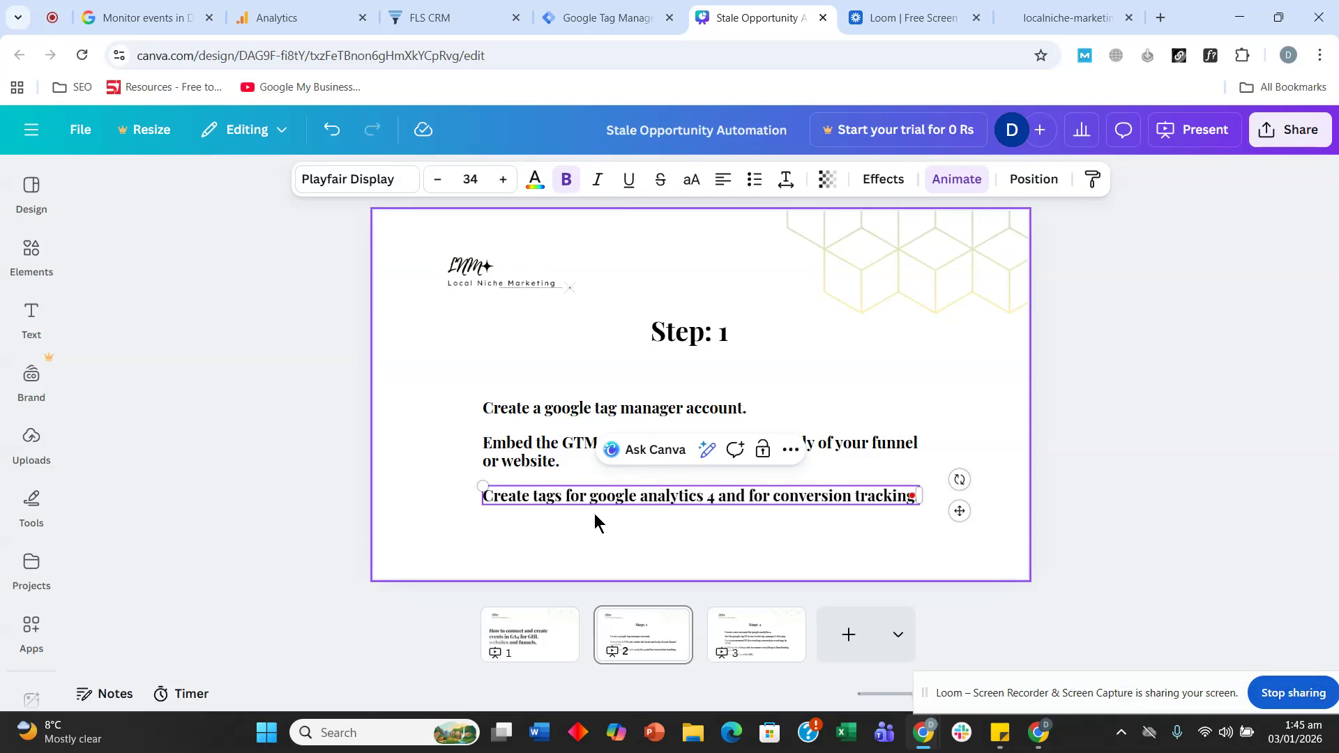
pyautogui.click(332, 15)
# - Create a new Google Analytics Google Tag named 'GA4 tag' in Tag Manager, Tag ID still empty
pyautogui.click(604, 15)
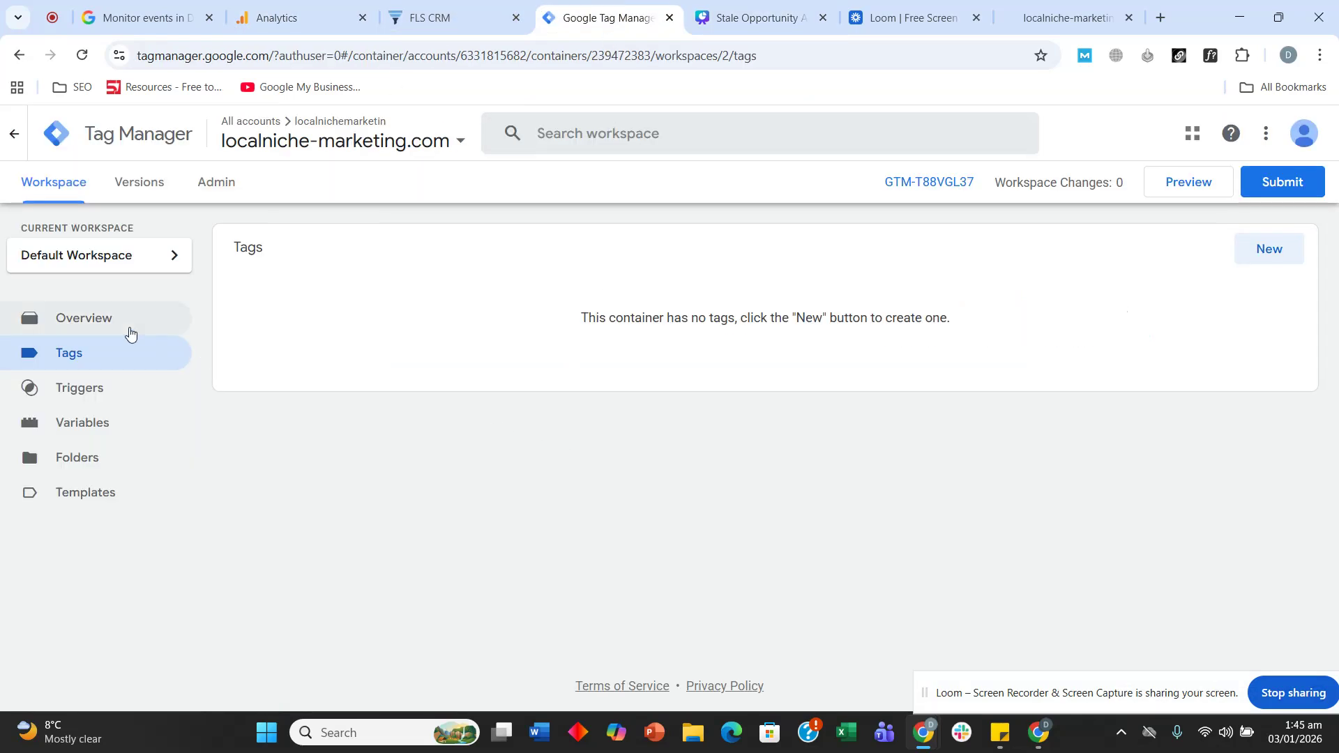
pyautogui.click(1279, 250)
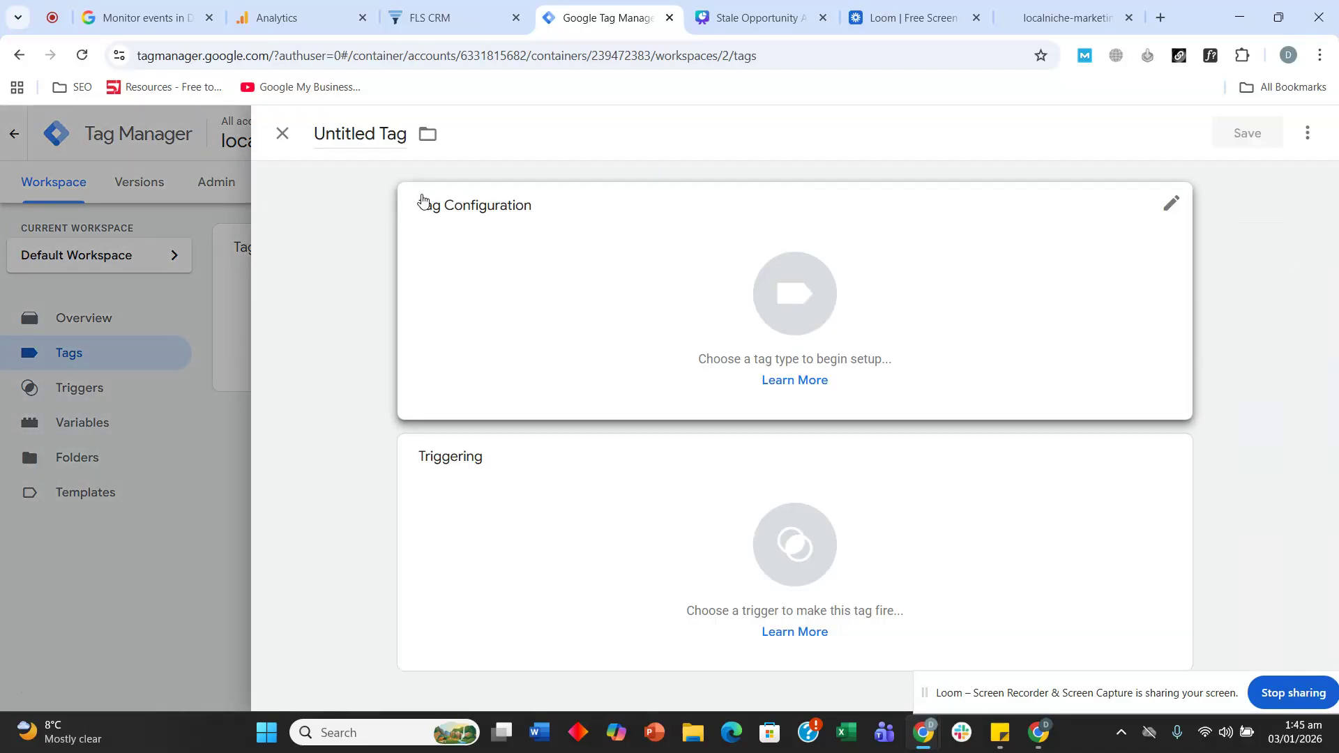
pyautogui.click(369, 123)
pyautogui.write('G')
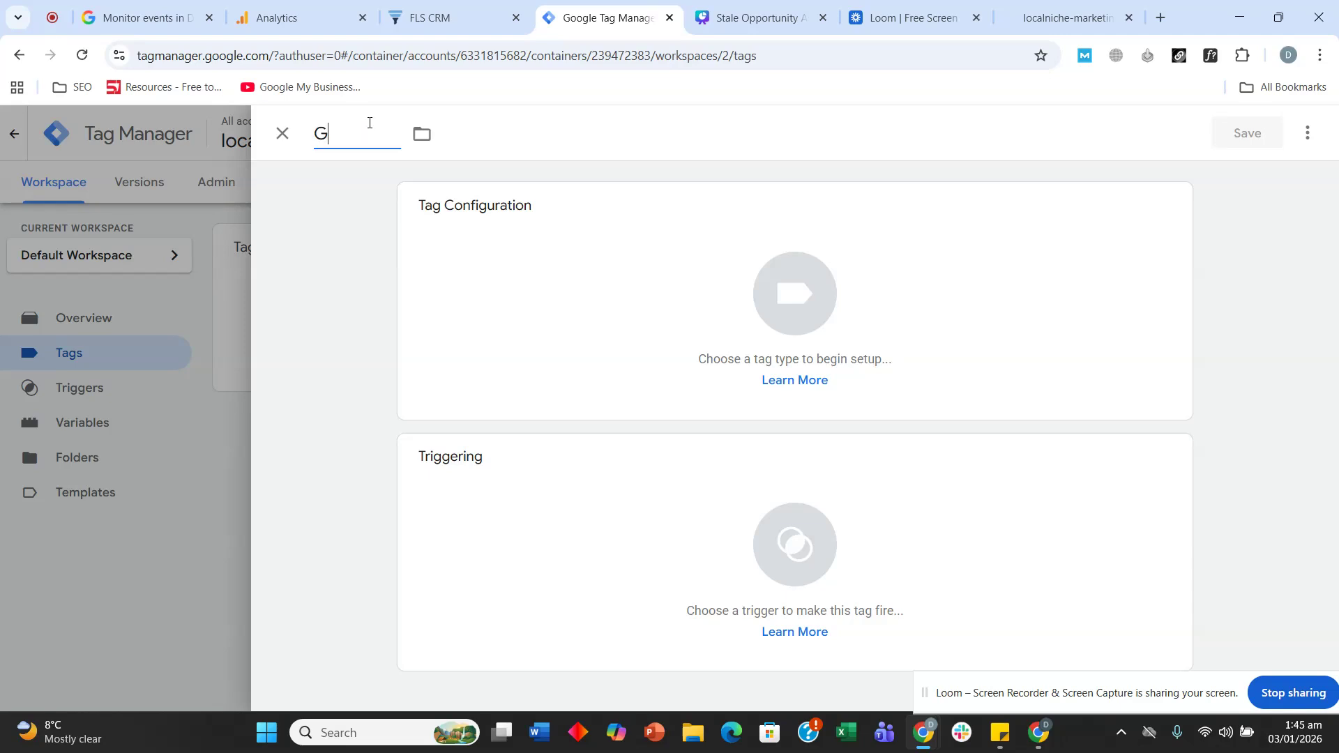
pyautogui.write('A4 tag')
pyautogui.click(415, 210)
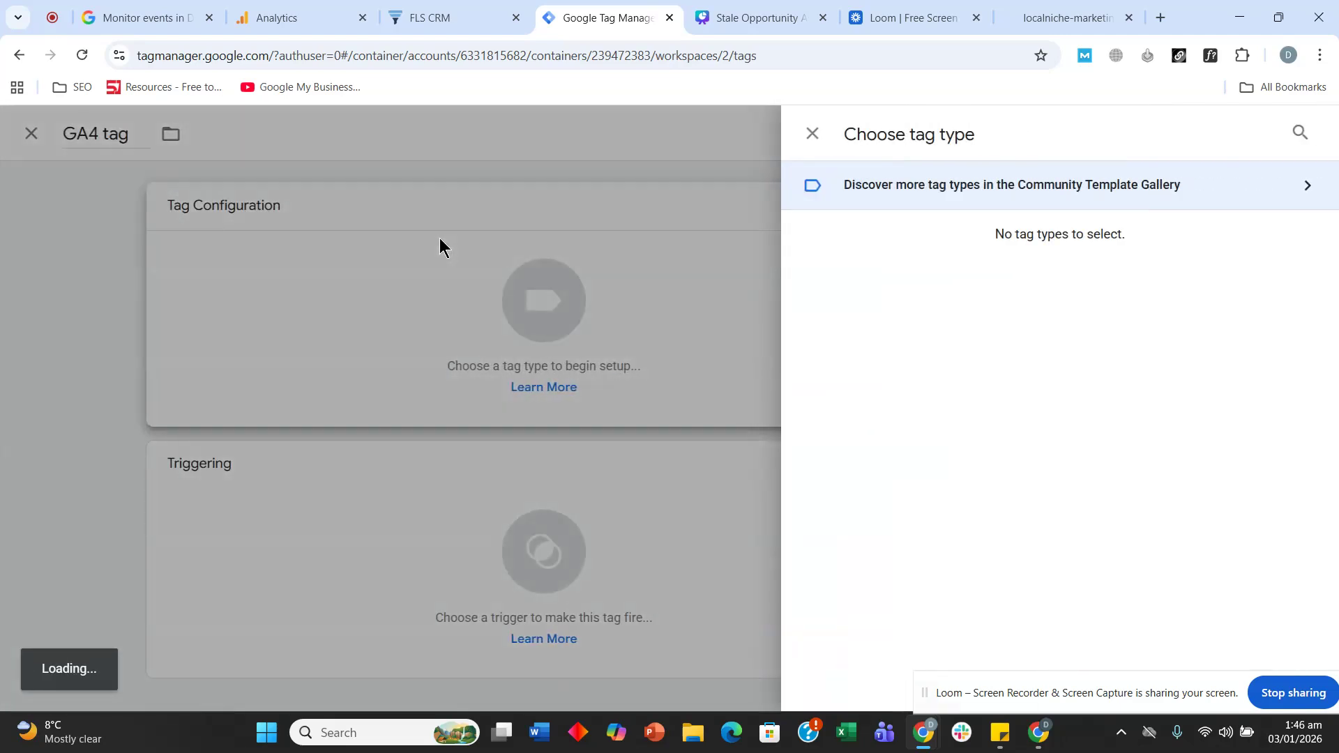
pyautogui.click(929, 284)
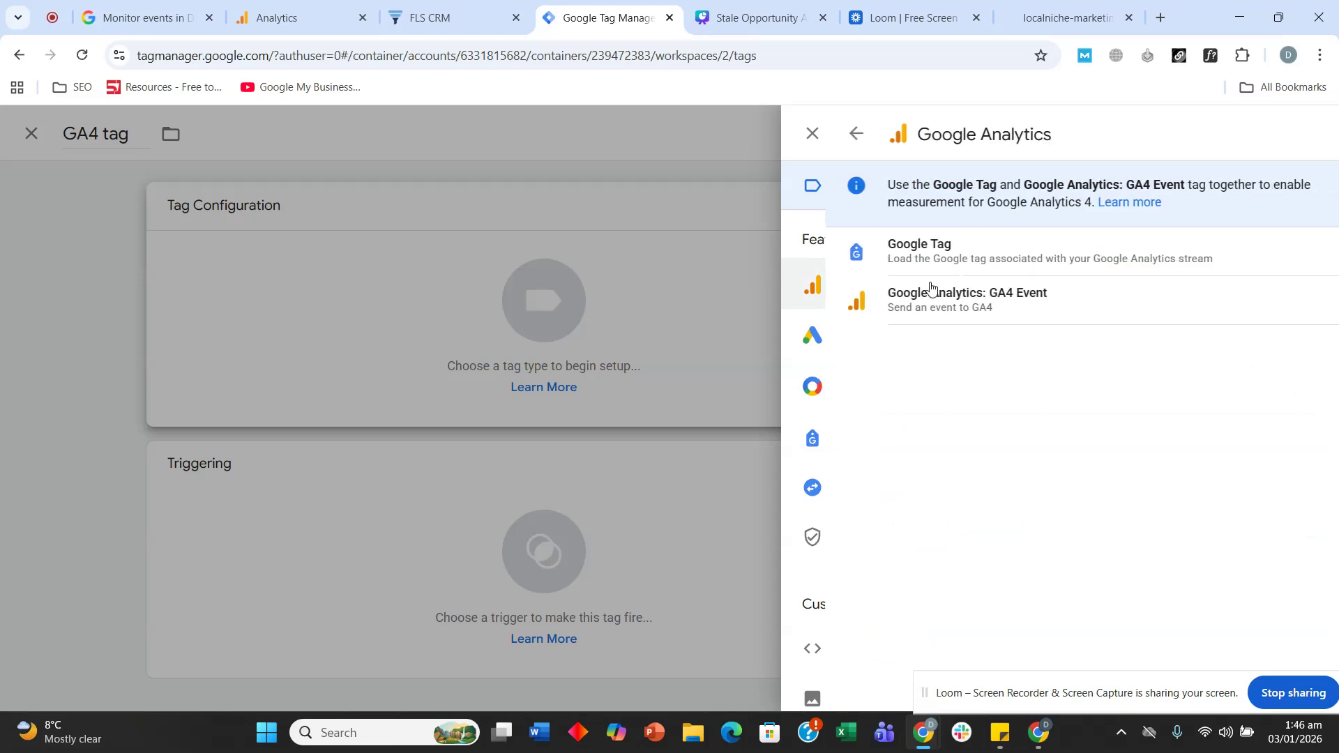
pyautogui.click(919, 261)
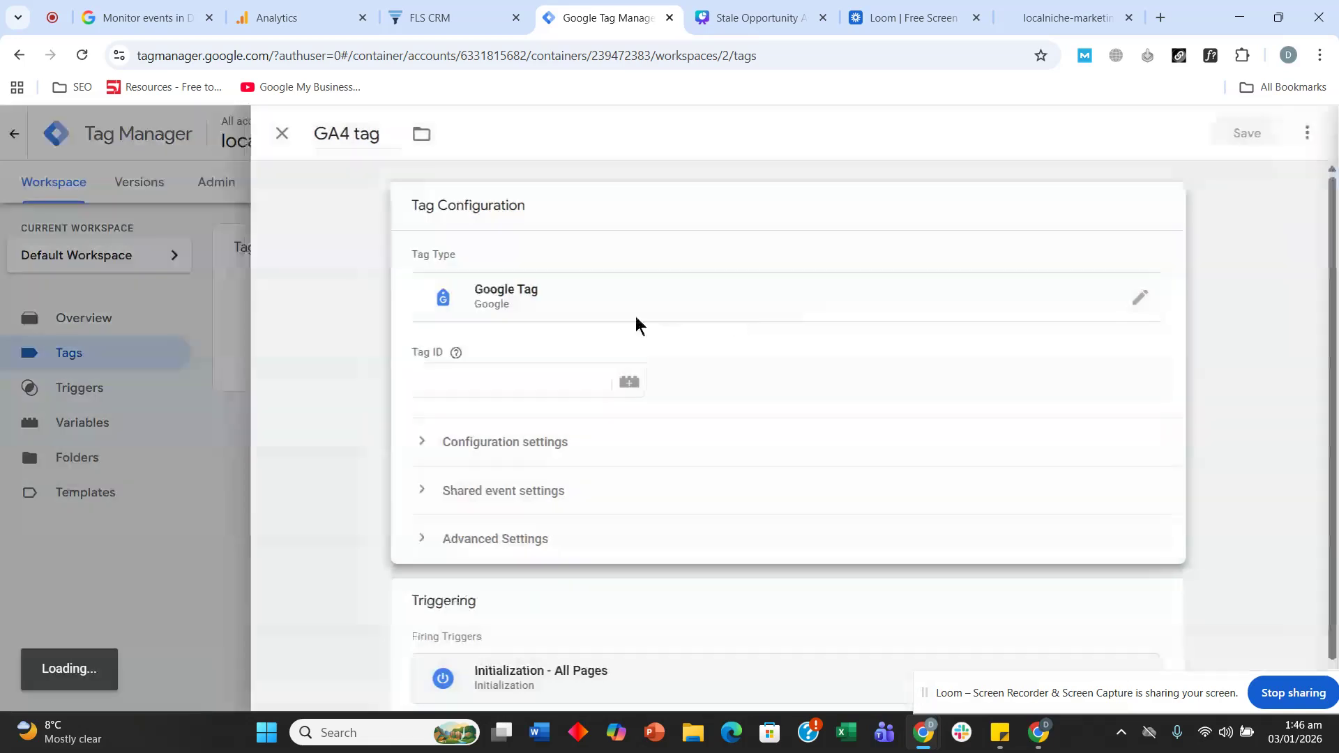
pyautogui.click(517, 375)
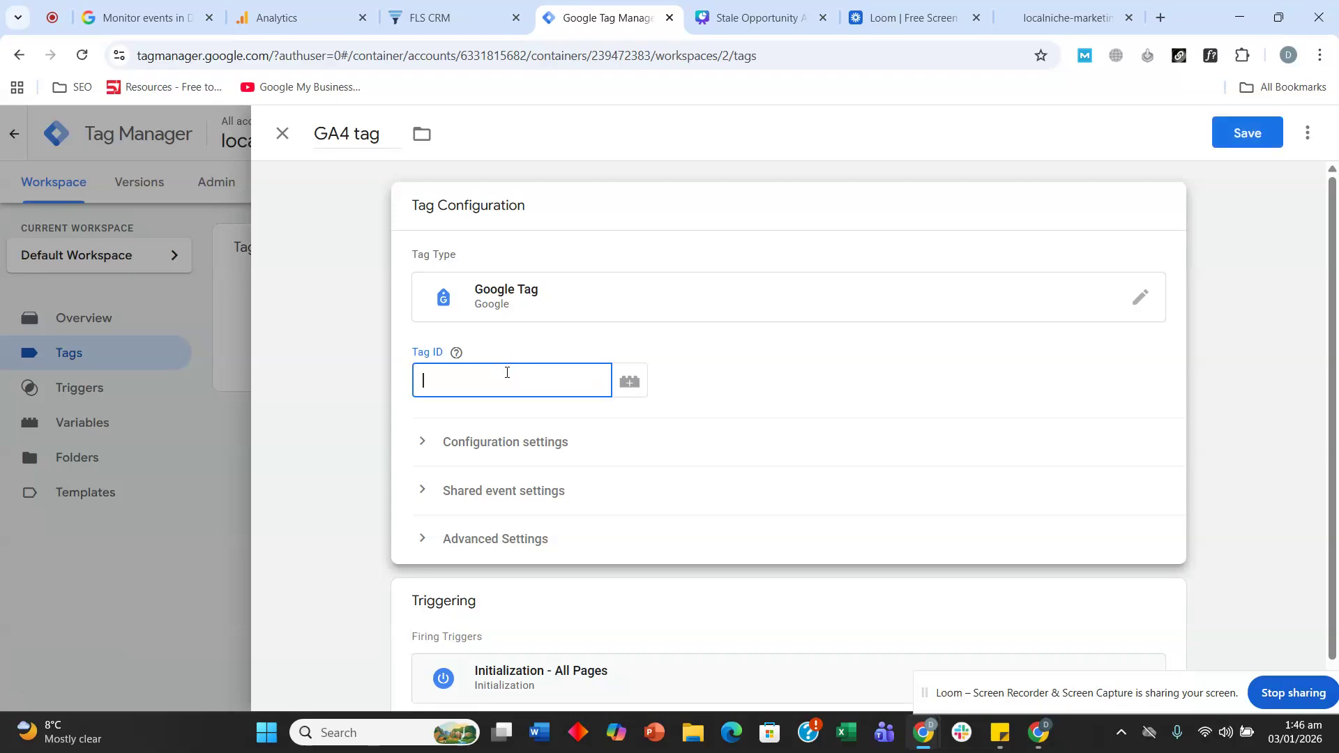
pyautogui.click(290, 9)
# - Open the stream's Google tag settings to view tag IDs G-KEWLN2PQCP and GT-WRFBMJTK
pyautogui.scroll(-5, 496, 454)
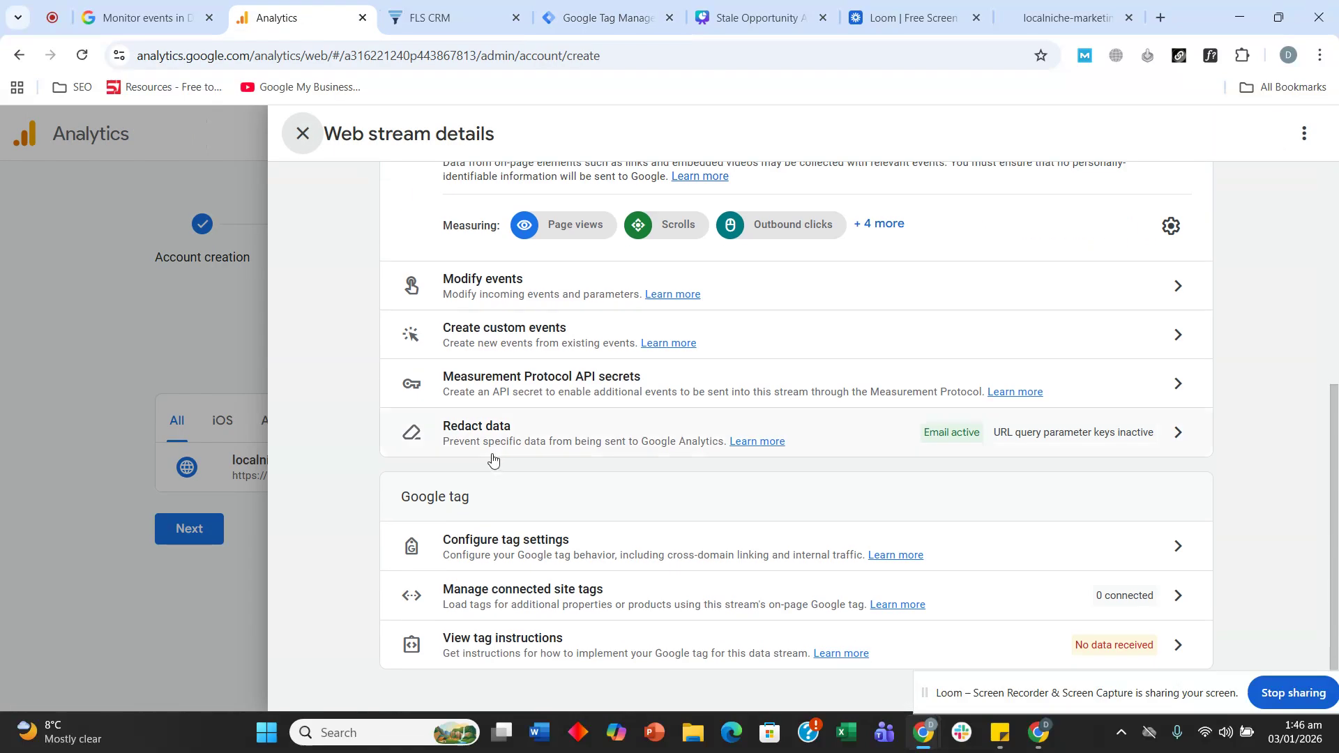
pyautogui.click(549, 553)
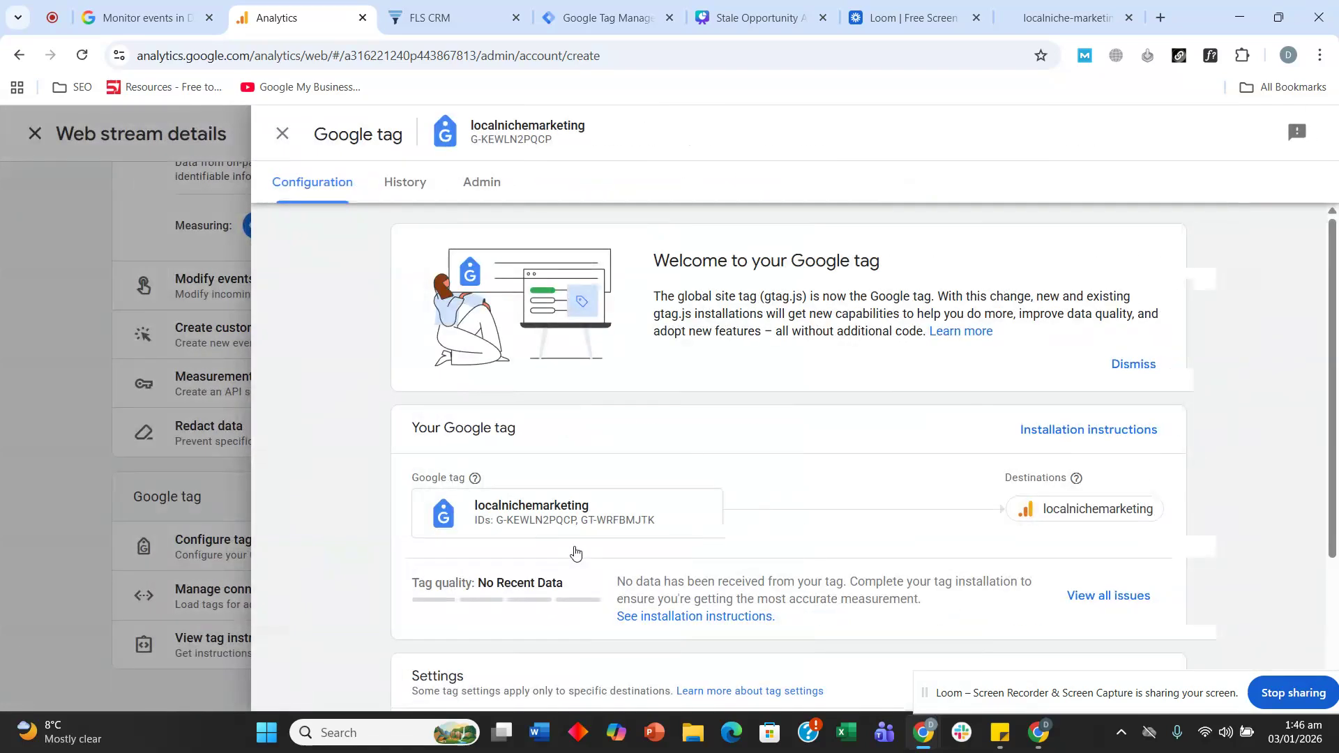
pyautogui.click(551, 529)
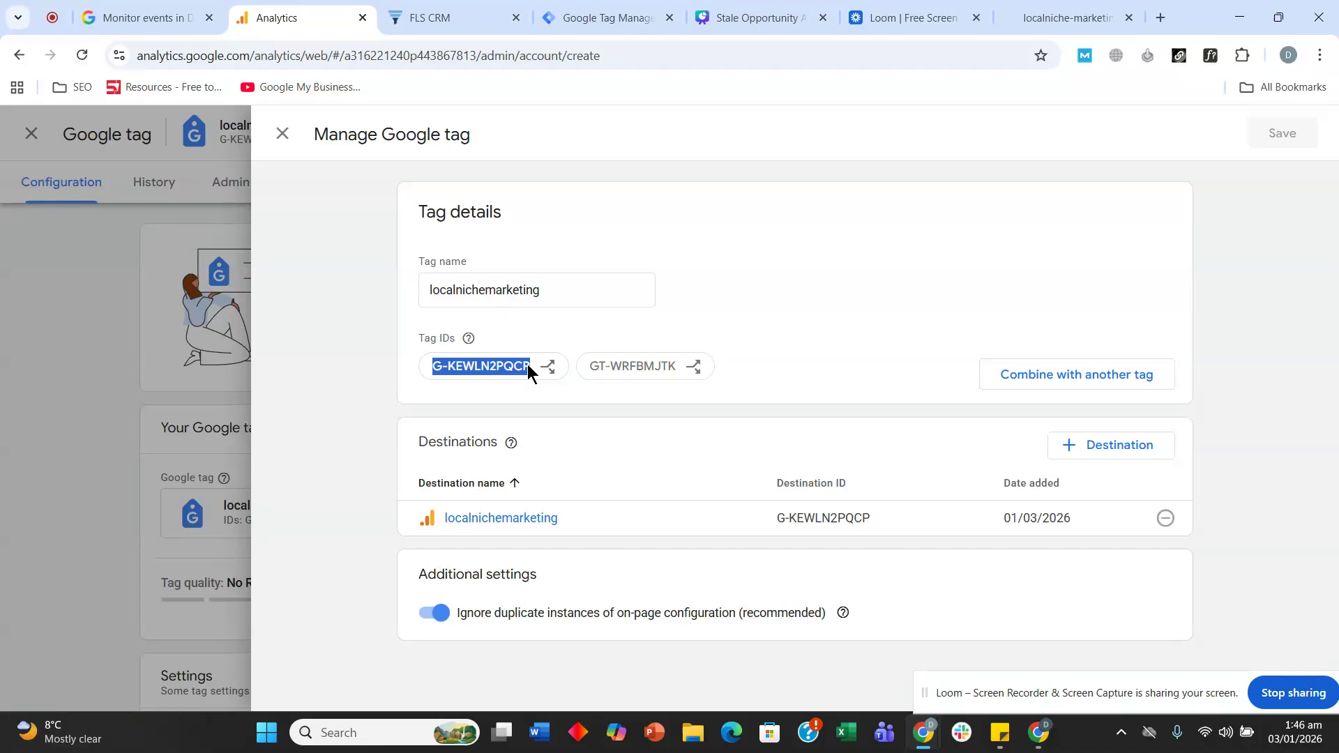
# - Paste G-KEWLN2PQCP as the GA4 tag's Tag ID and expand its Configuration settings
pyautogui.click(590, 17)
pyautogui.write('G-KEWLN2PQCP')
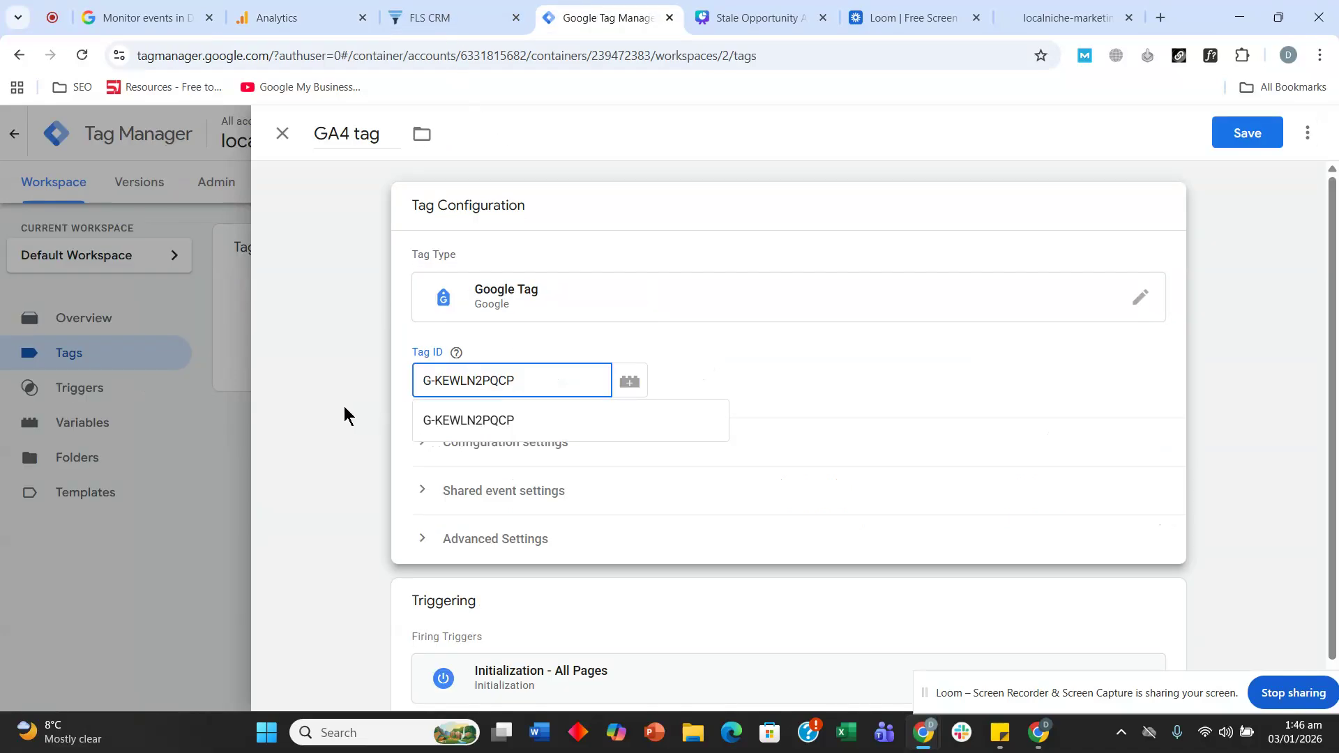
pyautogui.click(345, 406)
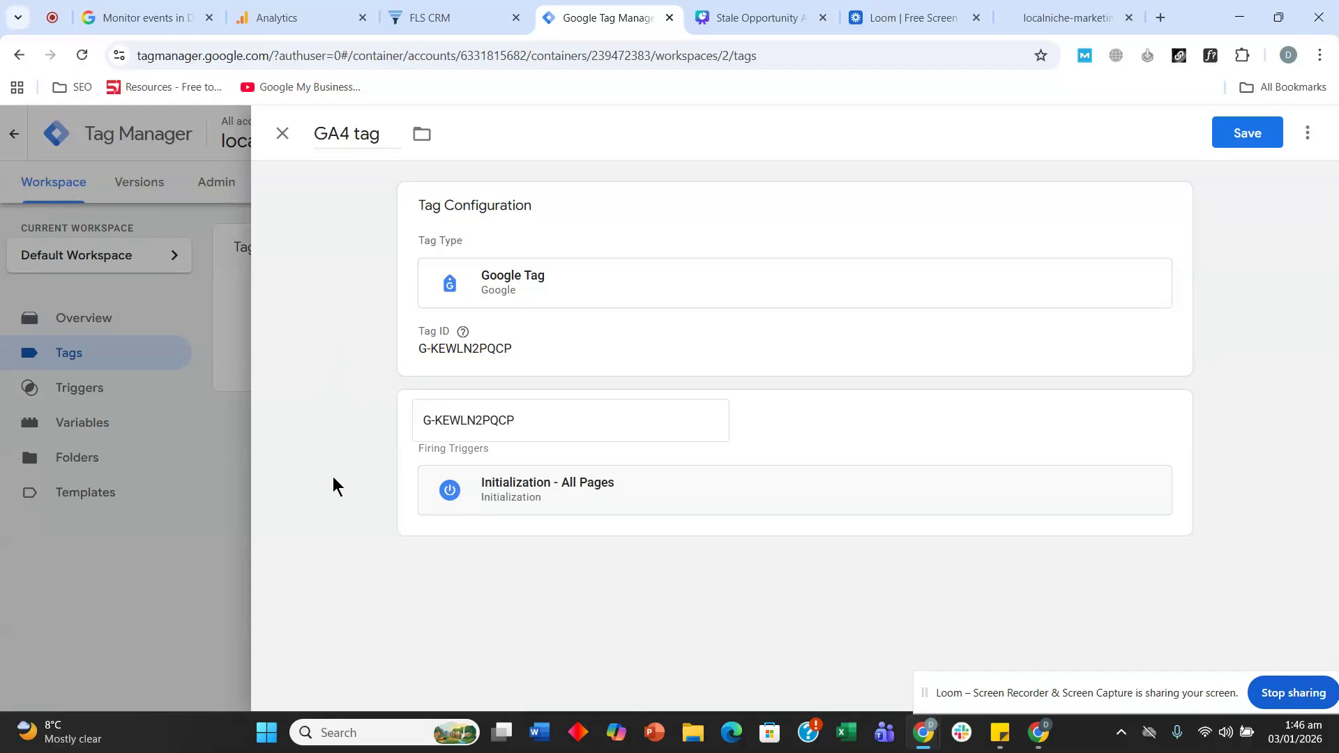
pyautogui.click(969, 459)
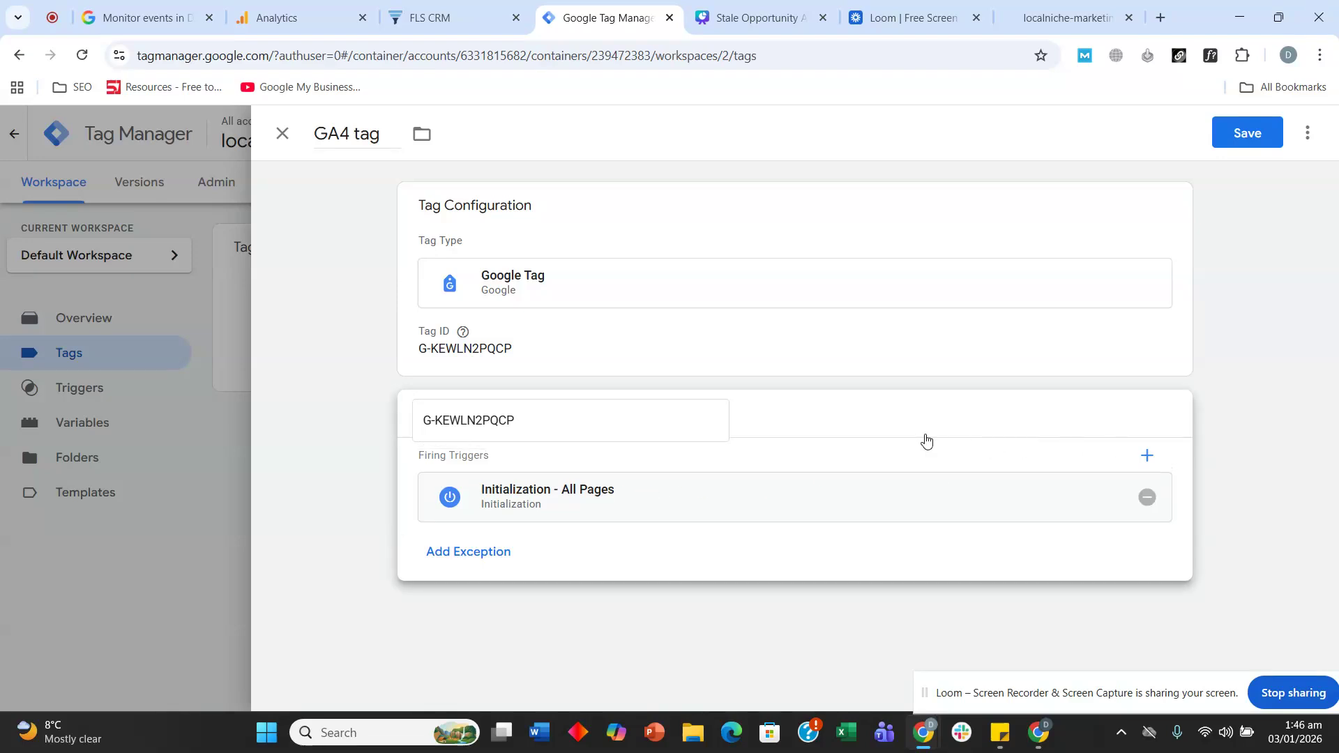
pyautogui.click(566, 340)
pyautogui.click(347, 406)
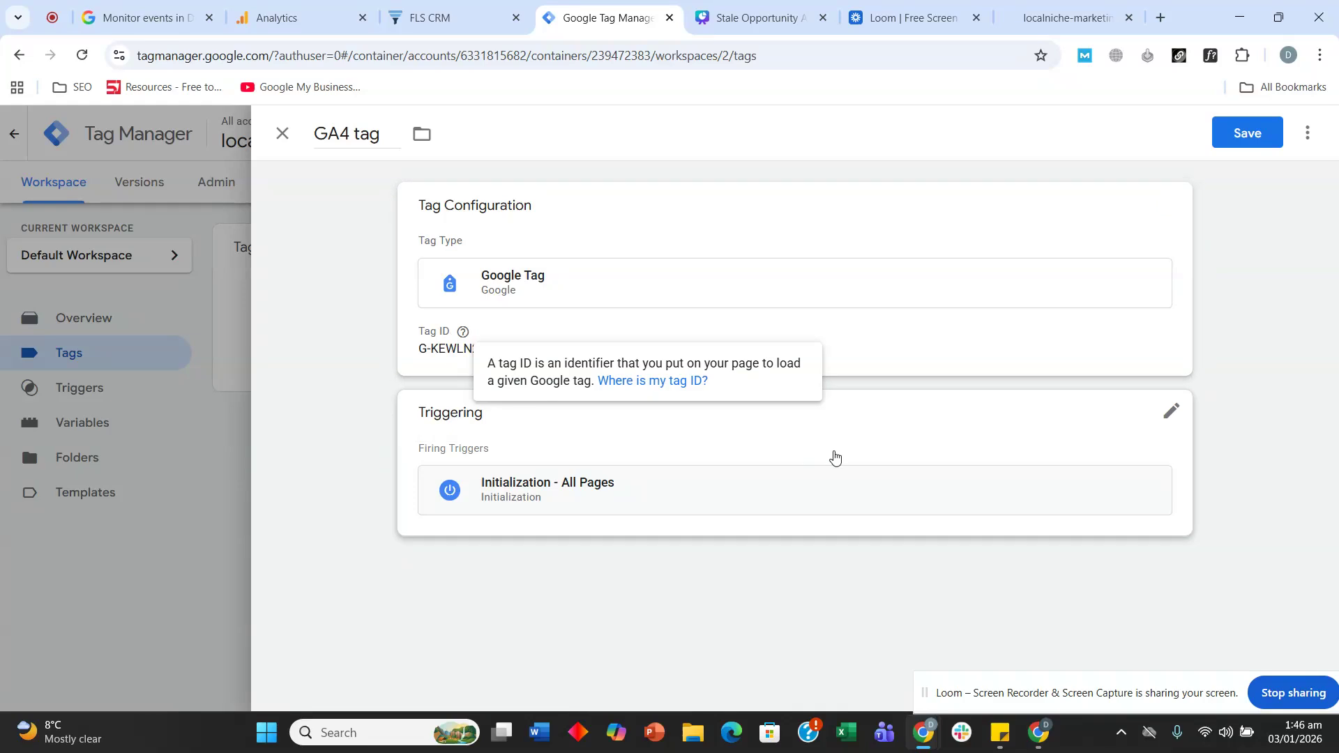
pyautogui.click(534, 343)
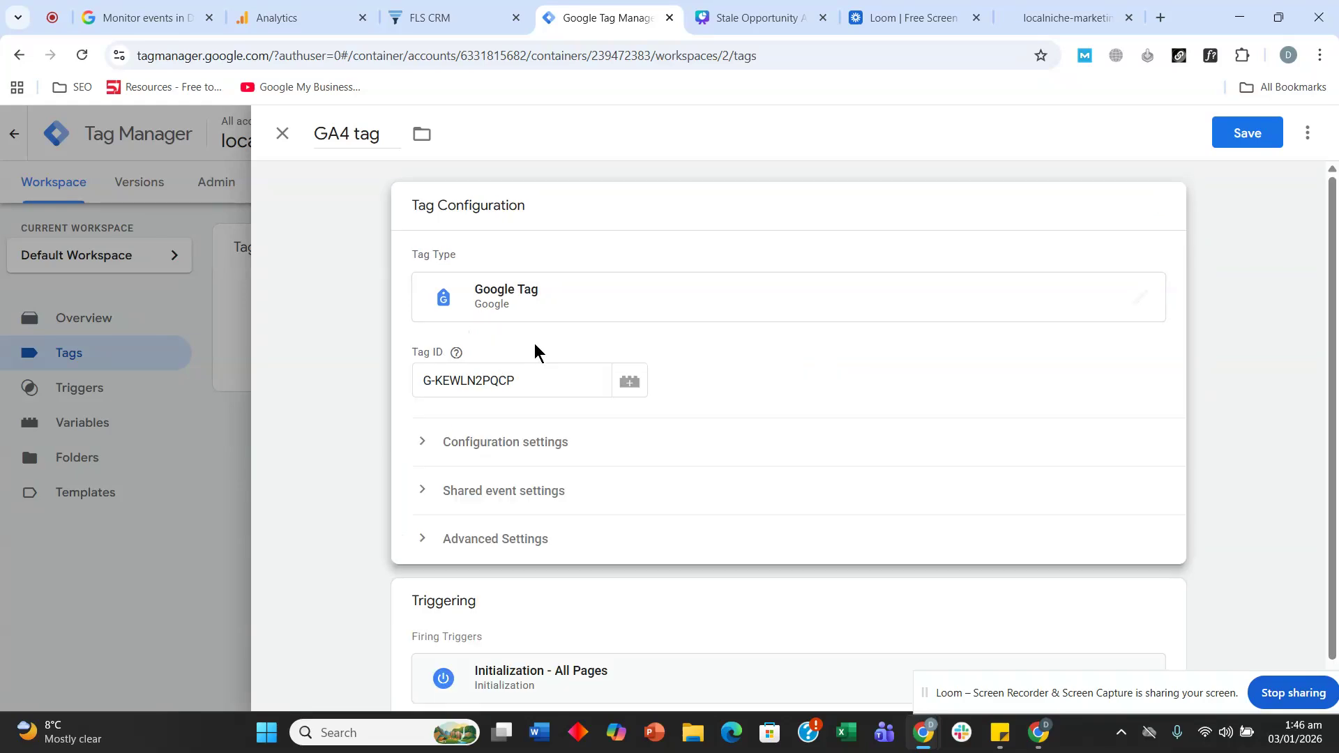
pyautogui.click(422, 442)
pyautogui.scroll(-1, 350, 336)
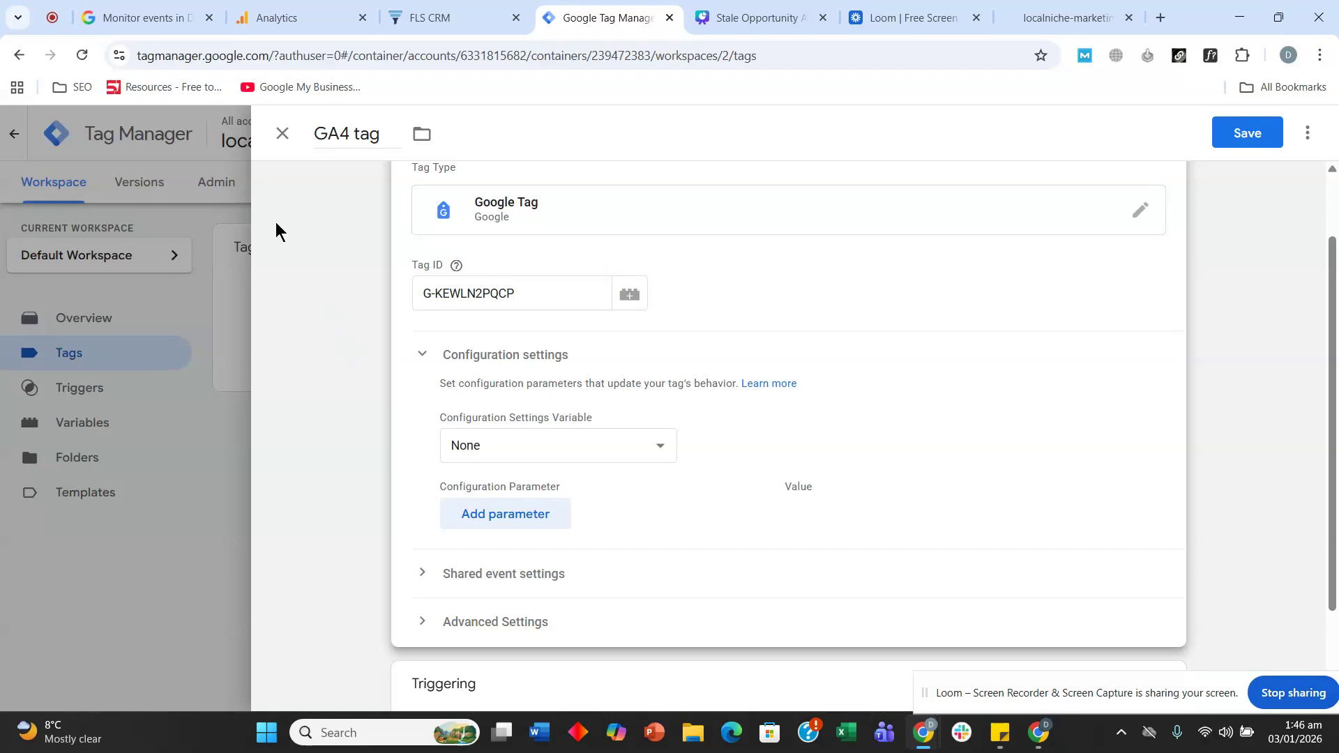
pyautogui.click(139, 17)
pyautogui.scroll(10, 329, 420)
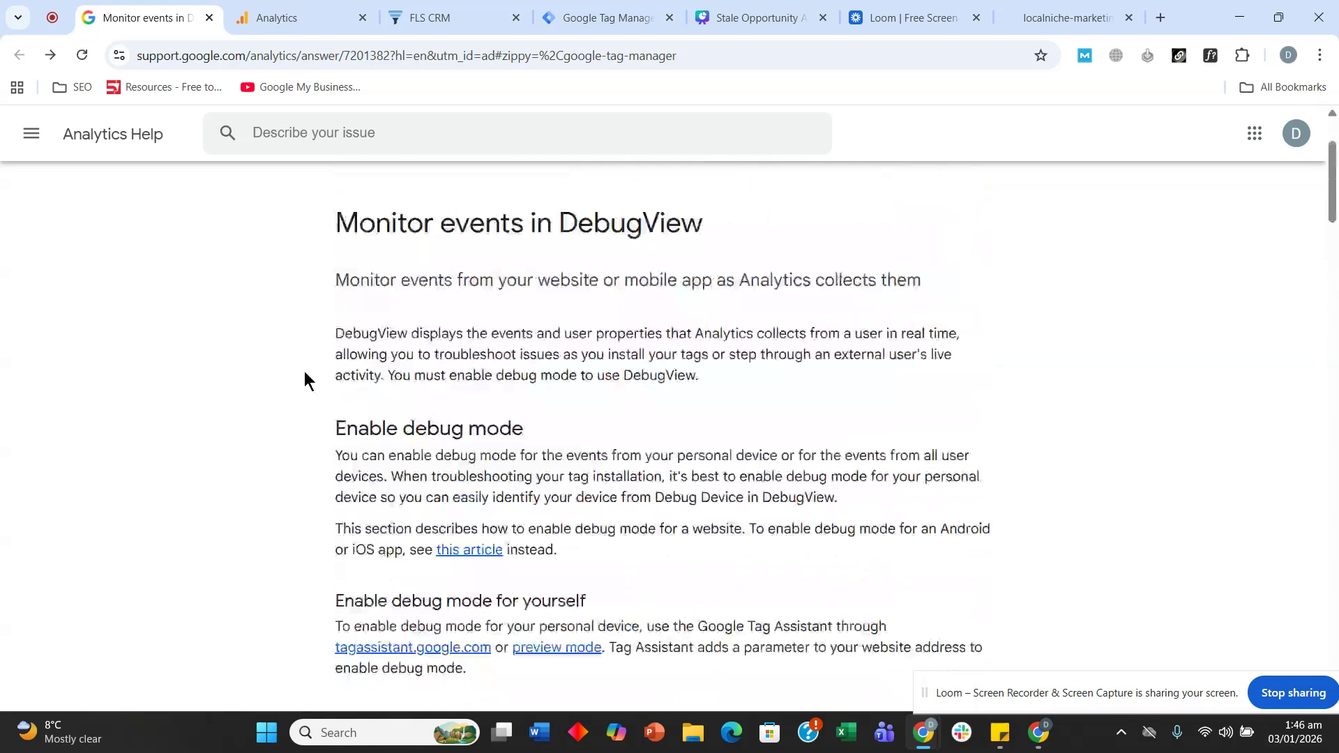
pyautogui.scroll(1, 304, 382)
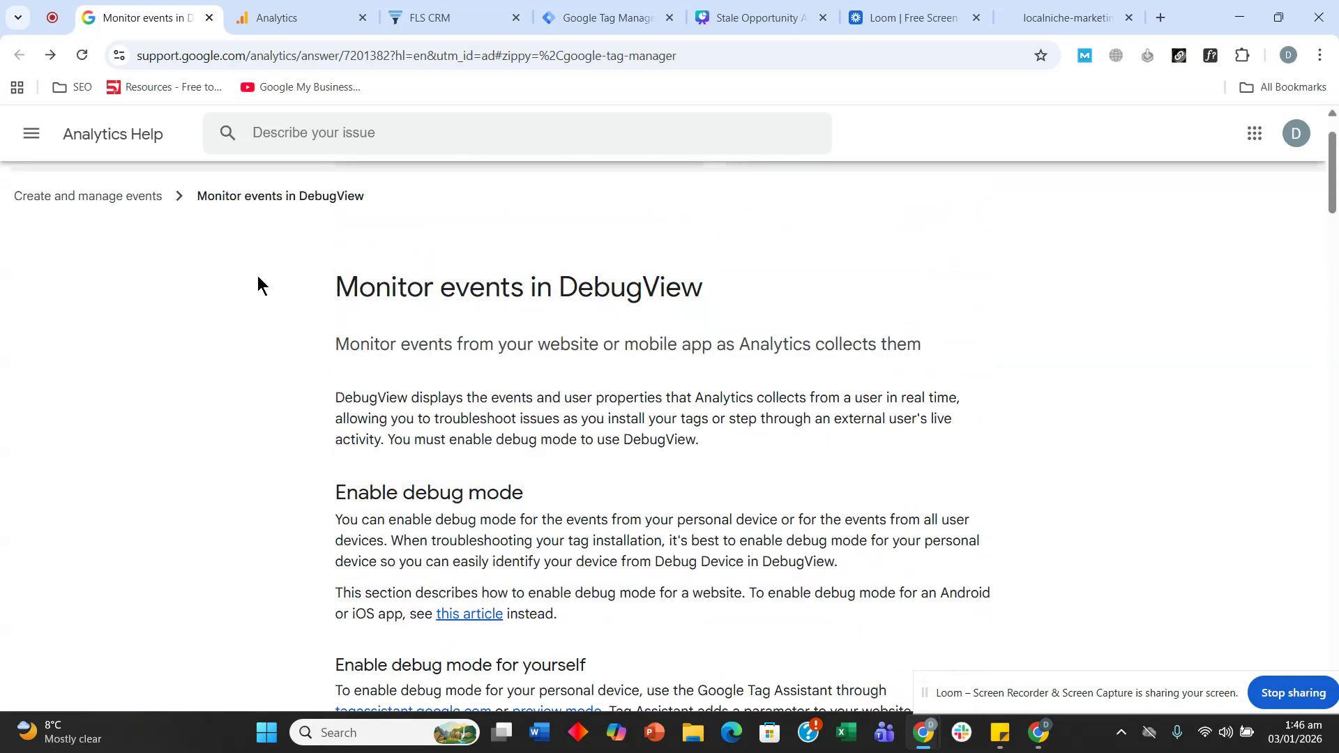
pyautogui.scroll(-3, 257, 276)
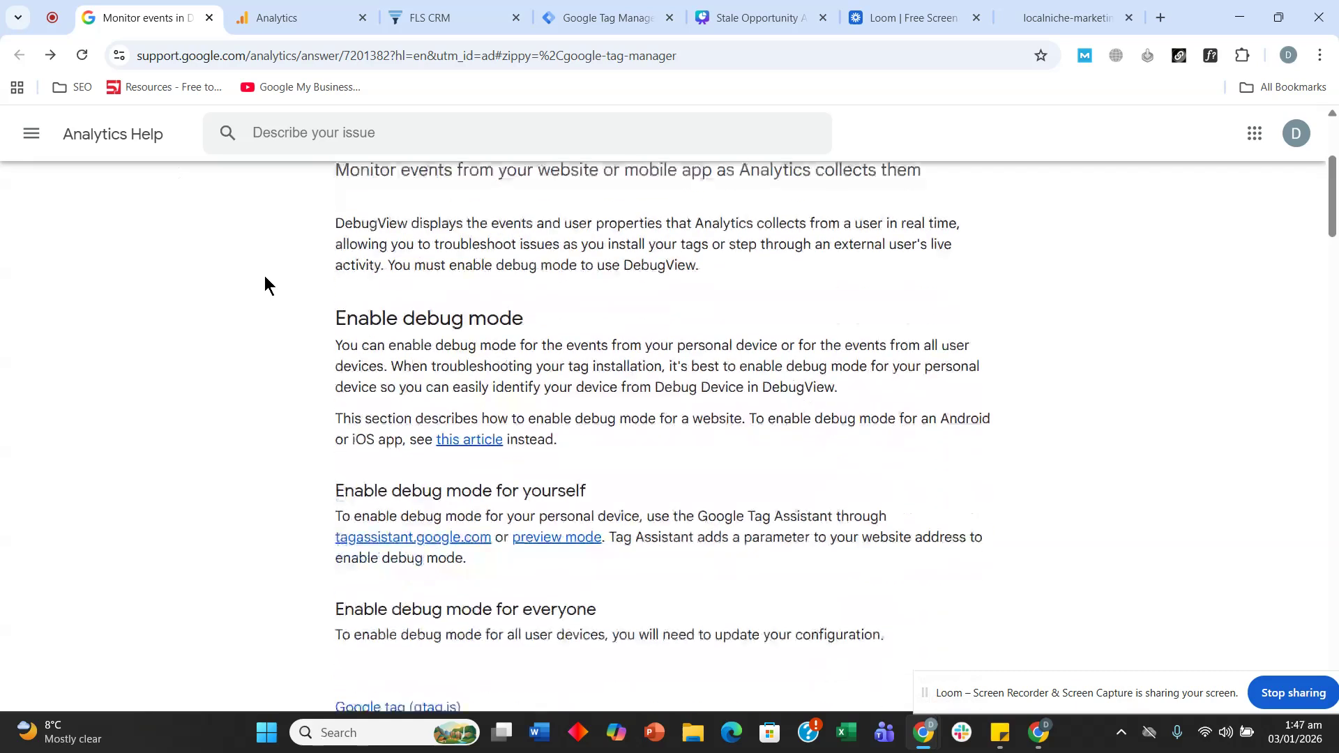
pyautogui.scroll(-1, 267, 282)
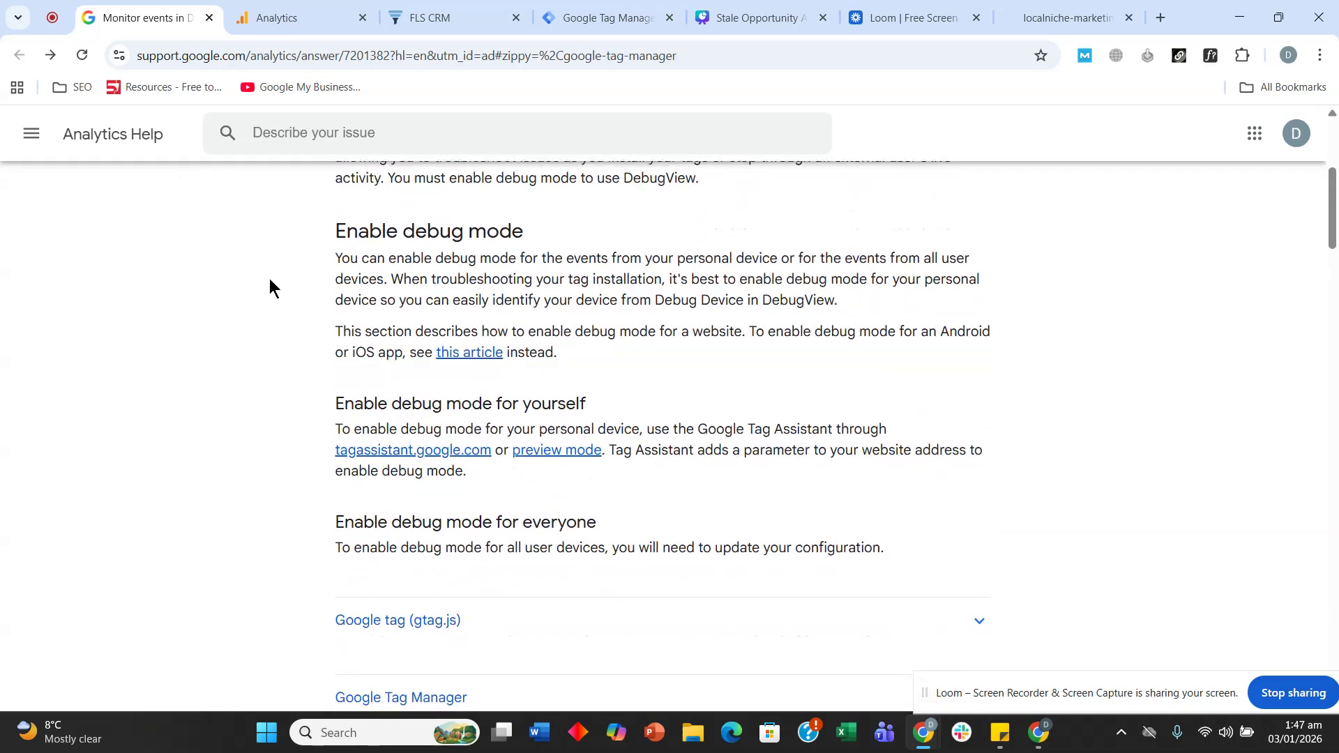
pyautogui.scroll(-7, 270, 280)
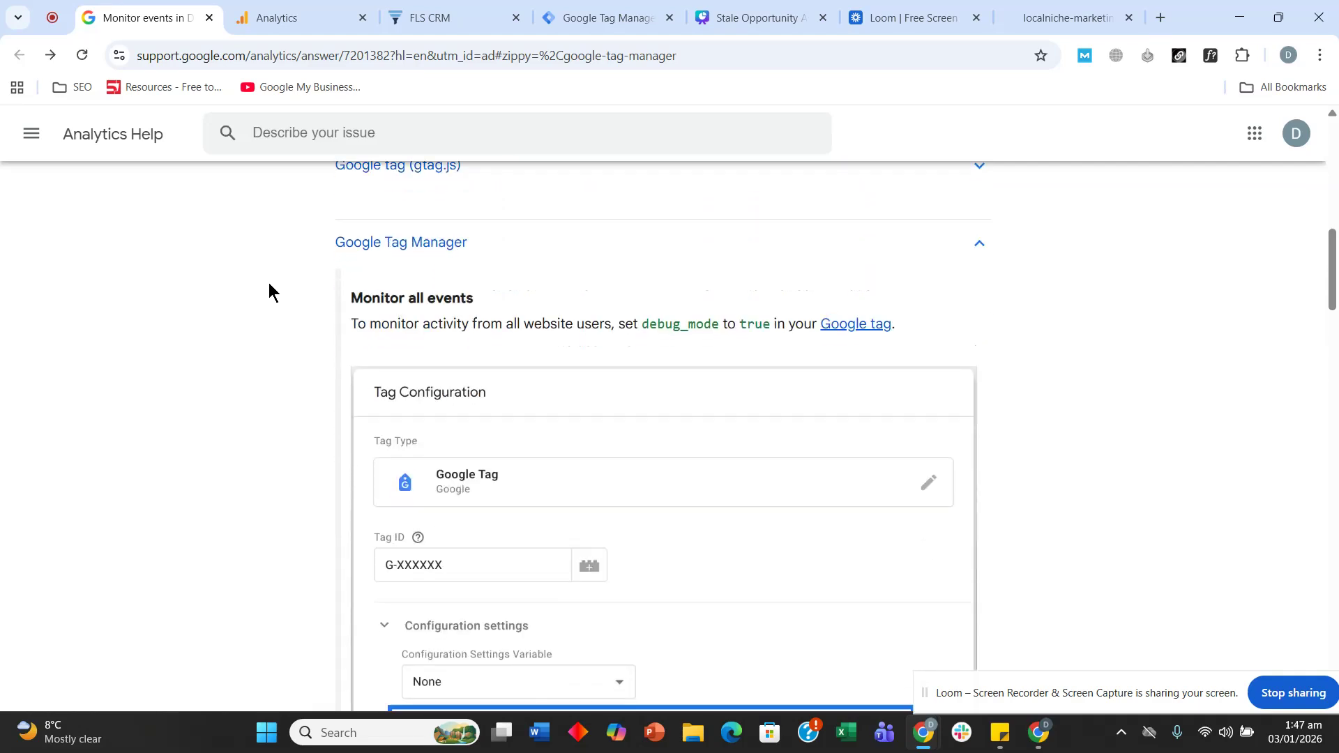
pyautogui.scroll(-1, 269, 283)
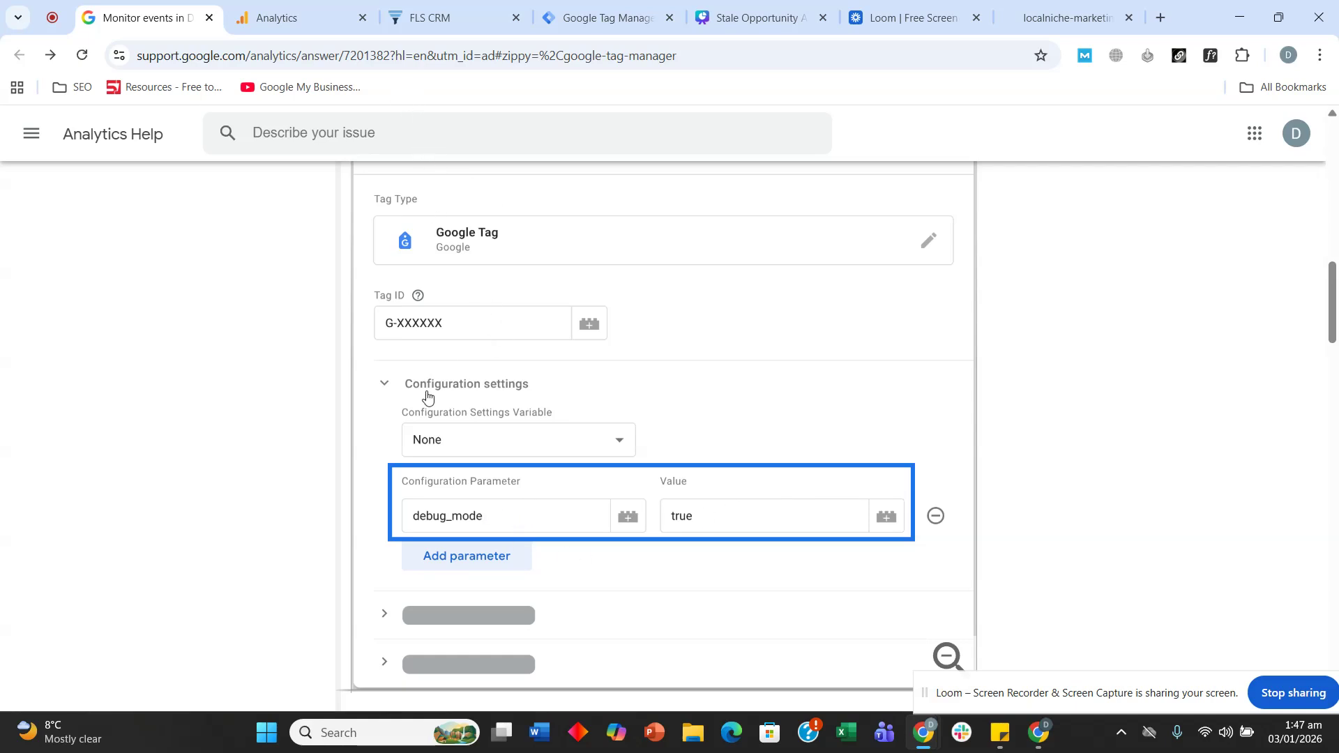
pyautogui.click(576, 25)
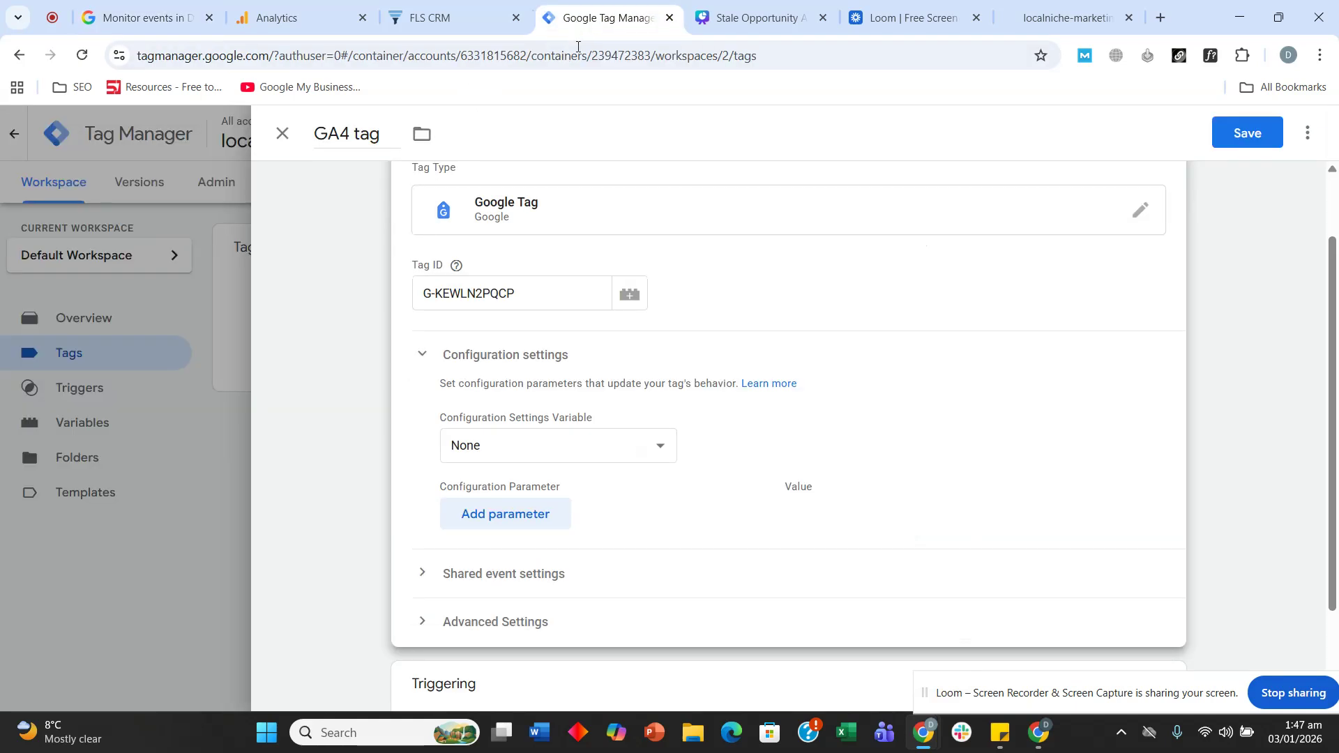
# - Add the configuration parameter debug_mode with value true to the GA4 tag
pyautogui.click(514, 513)
pyautogui.click(525, 524)
pyautogui.write('debi')
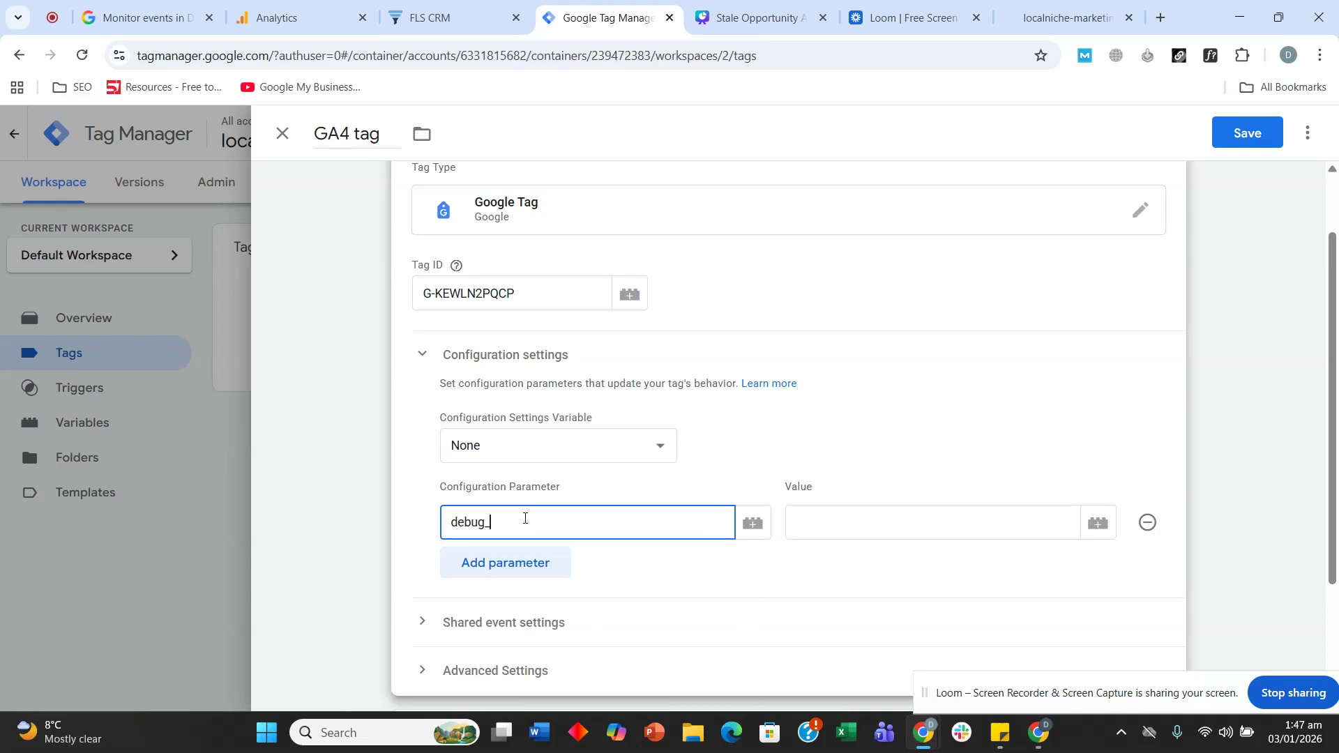
pyautogui.click(290, 10)
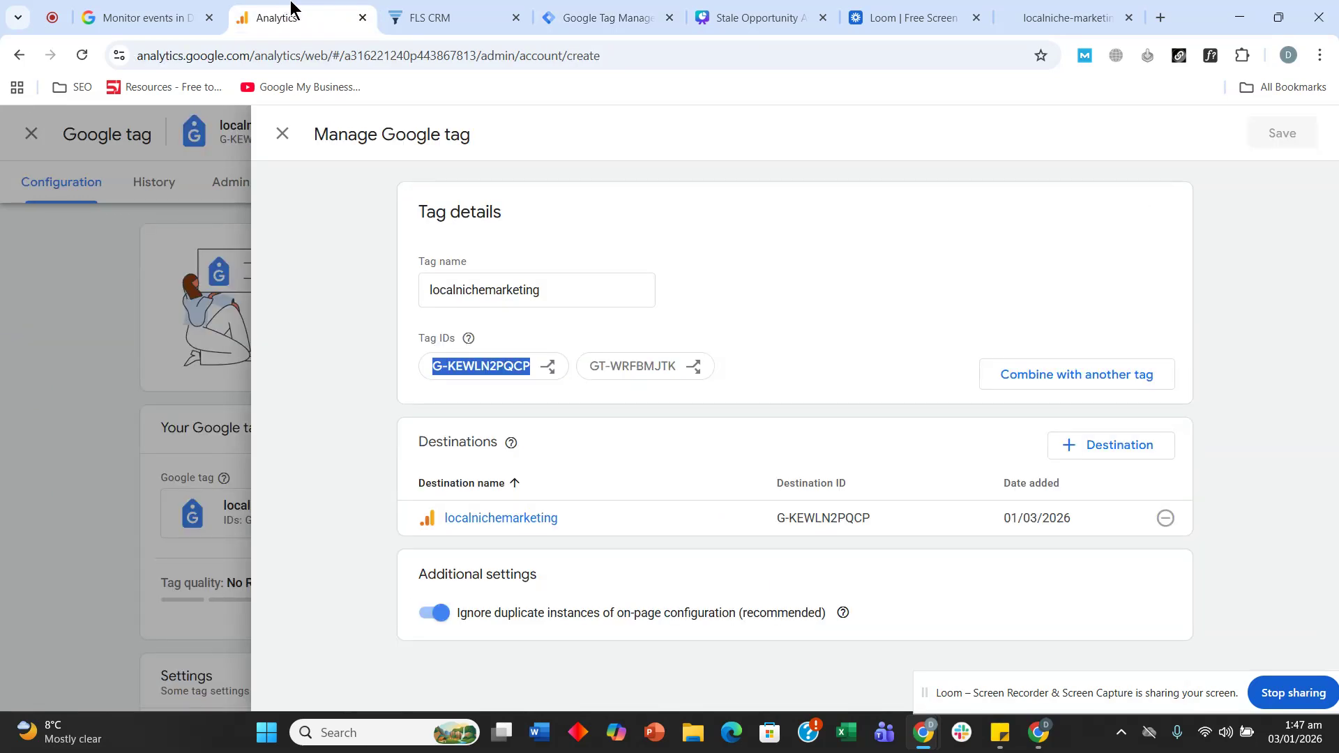
pyautogui.click(416, 8)
pyautogui.click(156, 13)
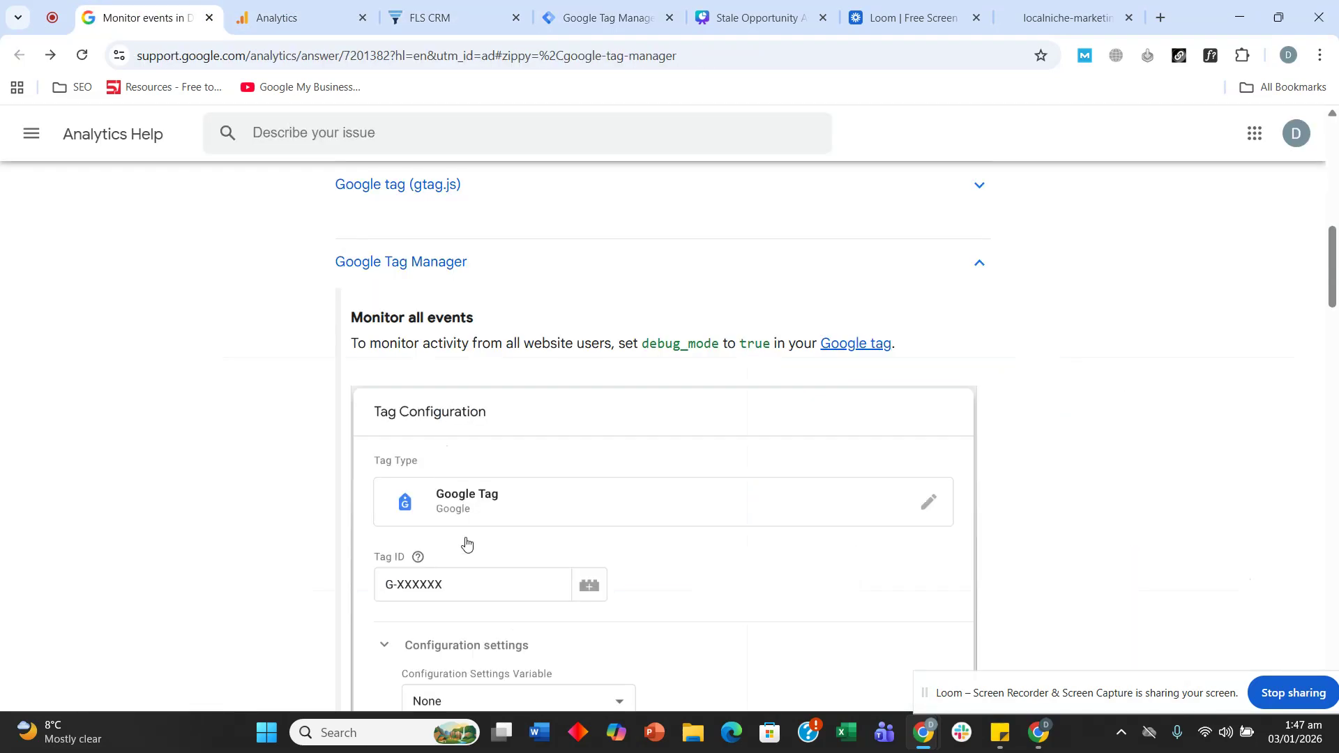
pyautogui.scroll(-1, 471, 536)
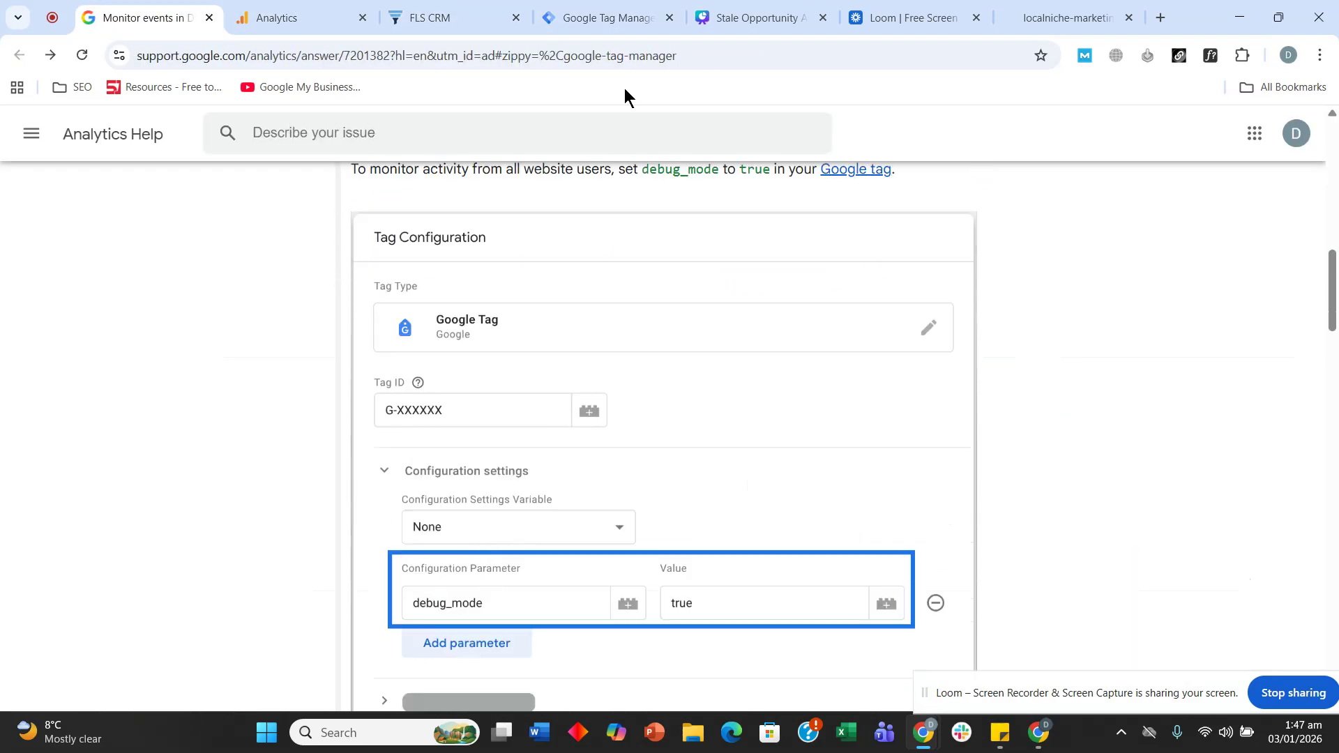
pyautogui.click(615, 12)
pyautogui.write('mode')
pyautogui.press('Tab')
pyautogui.press('Tab')
pyautogui.write('tru')
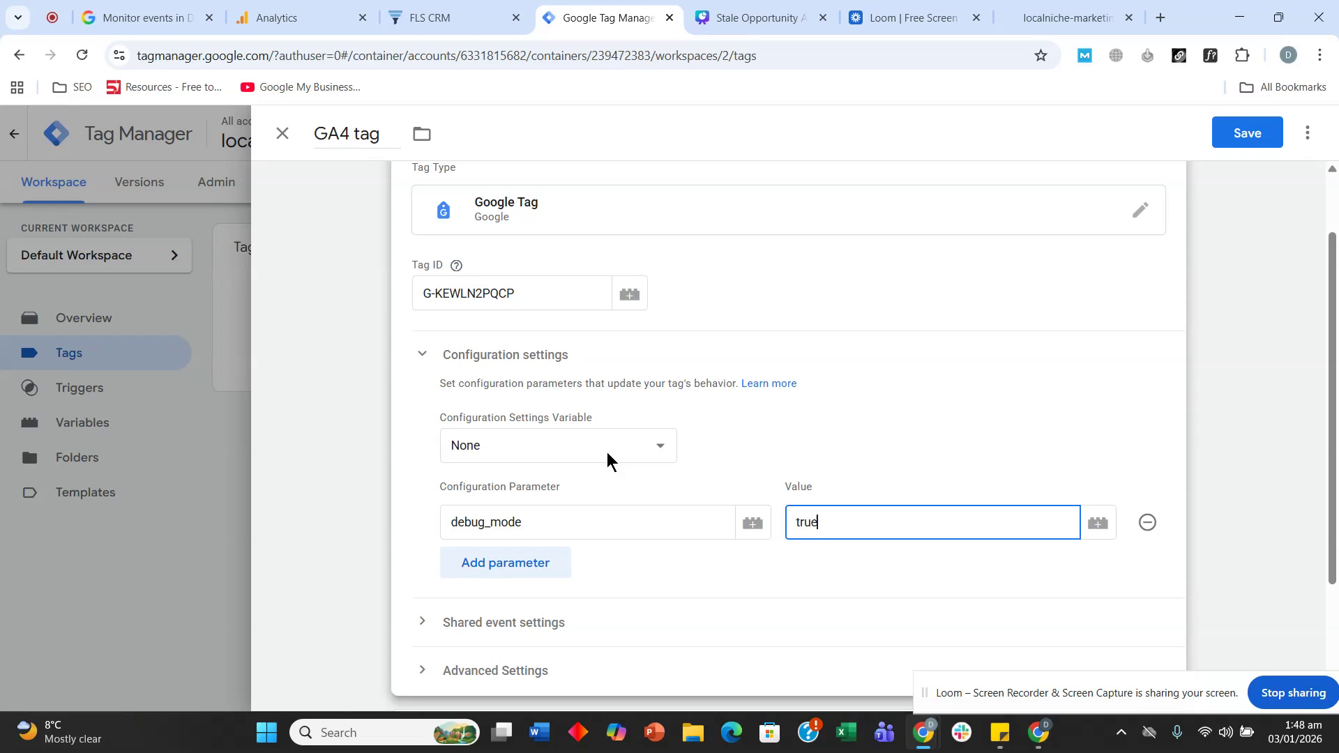
pyautogui.scroll(-3, 606, 452)
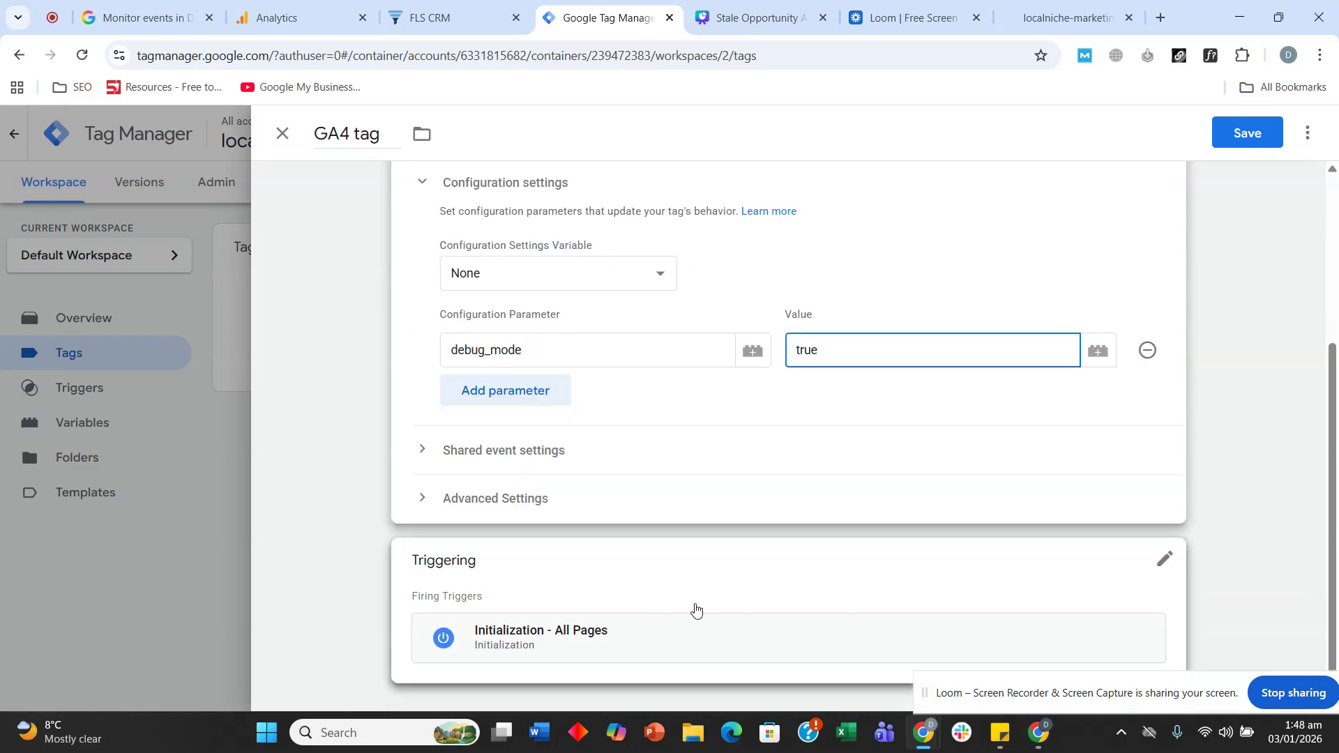
pyautogui.click(1165, 559)
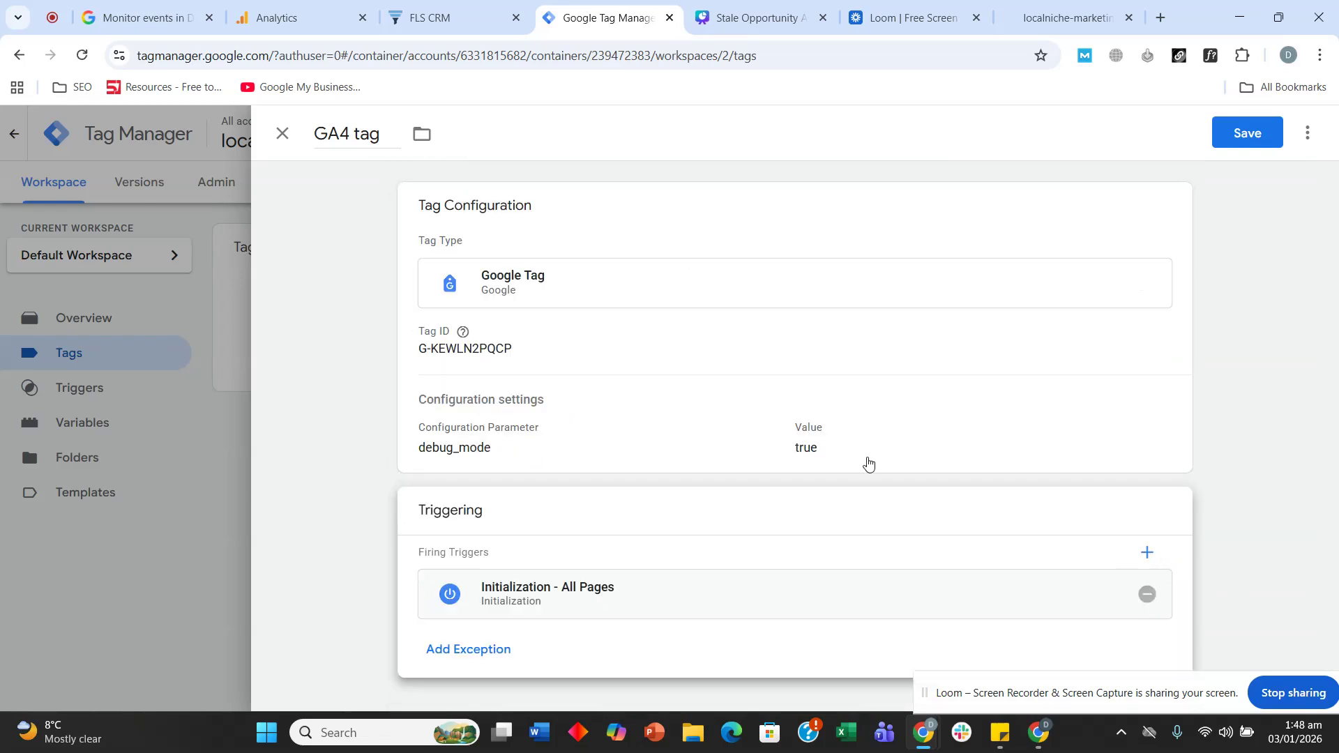
# - Replace the Initialization - All Pages trigger with All Pages and save the GA4 tag
pyautogui.click(1148, 594)
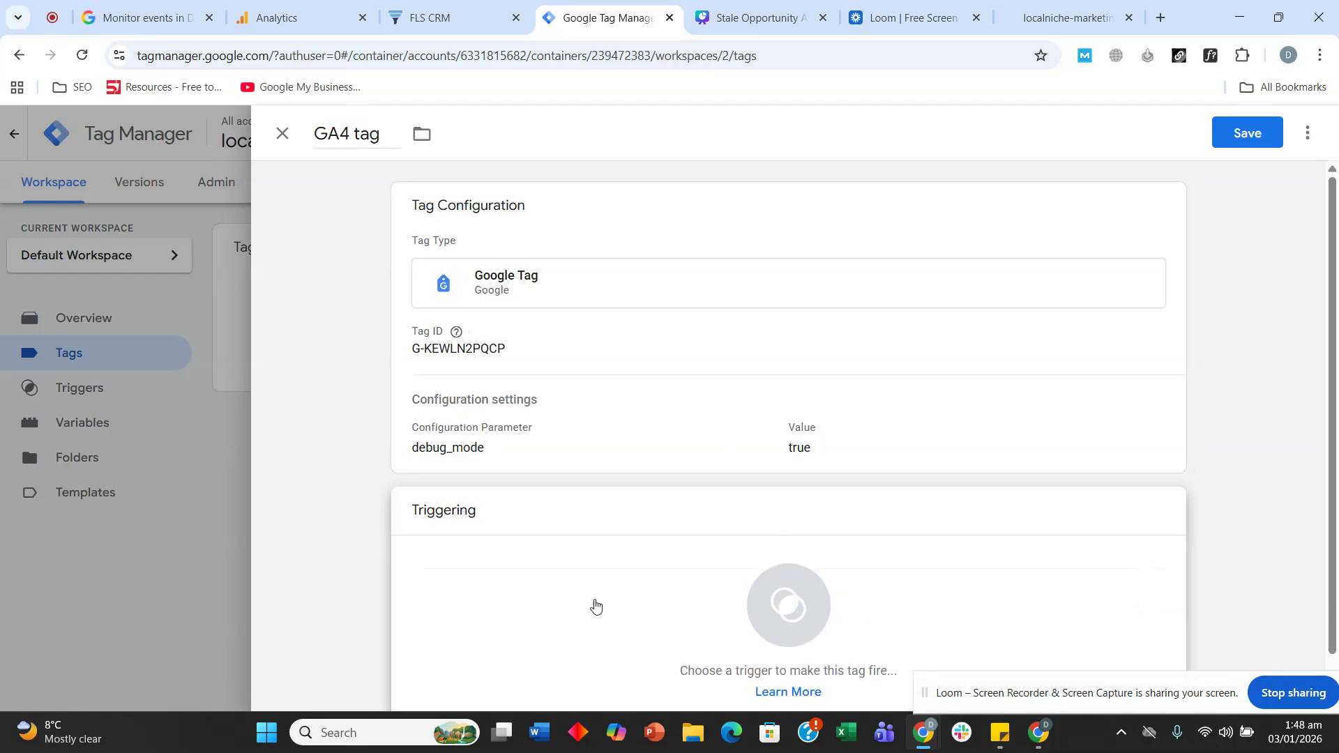
pyautogui.click(578, 543)
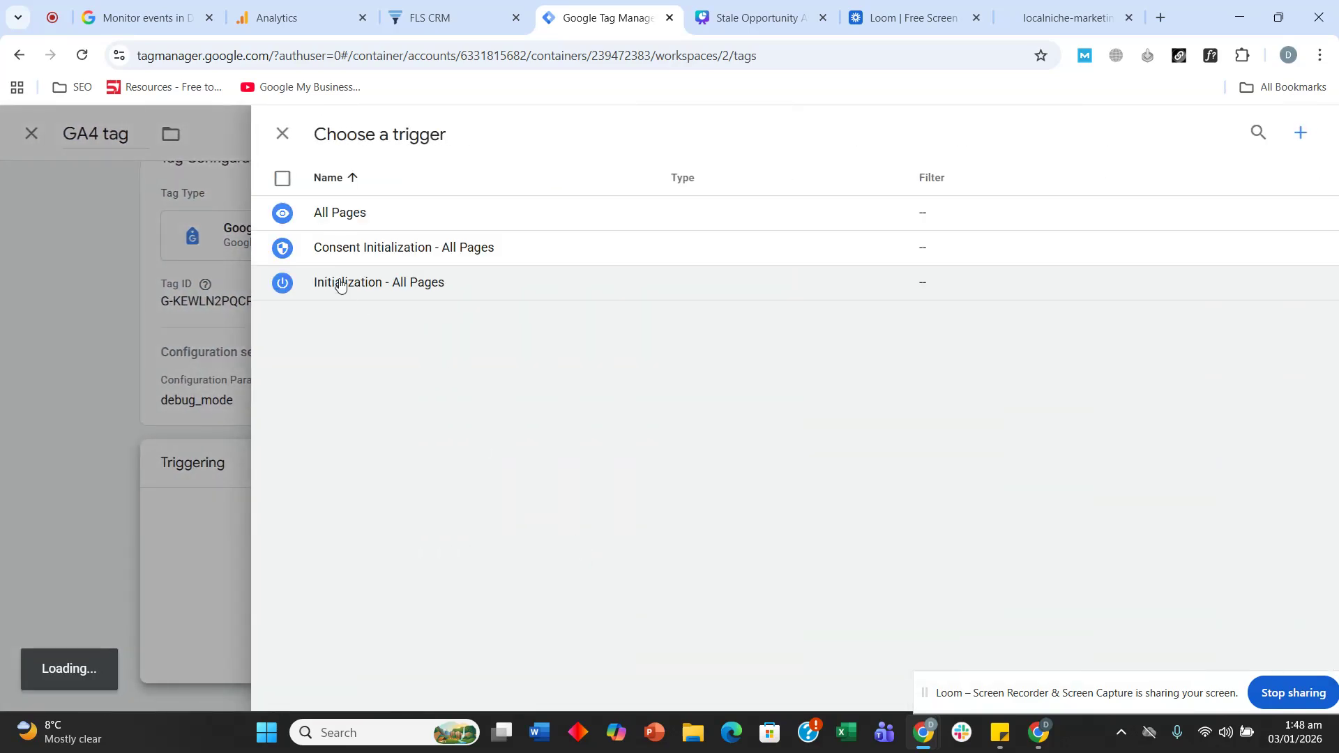
pyautogui.click(322, 218)
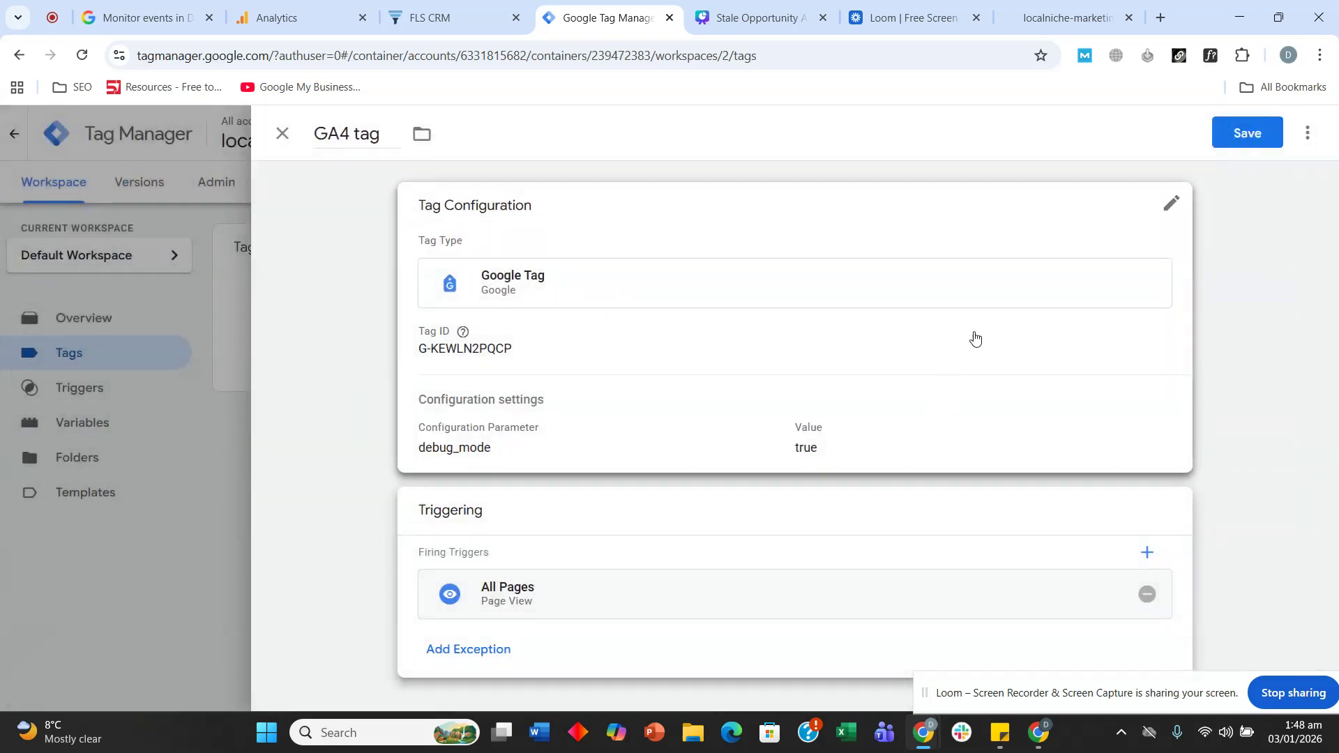
pyautogui.click(1246, 136)
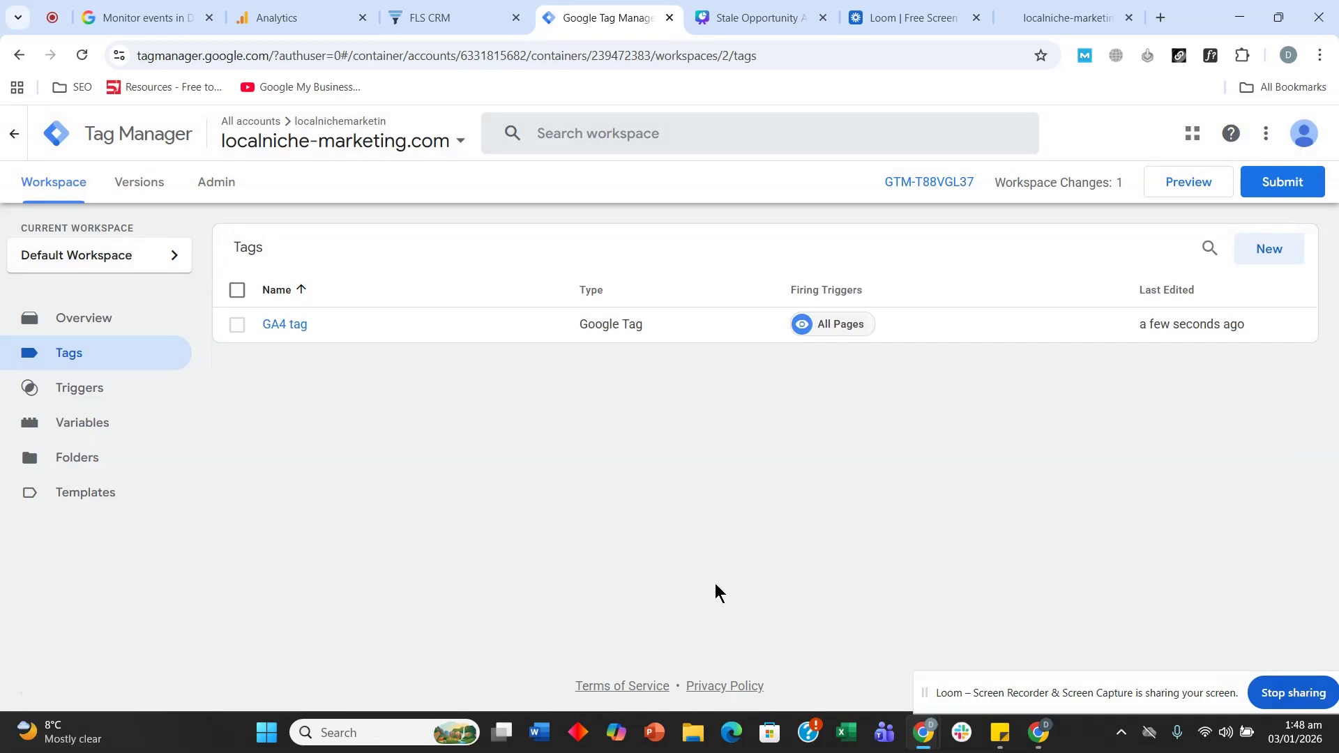
pyautogui.click(1042, 12)
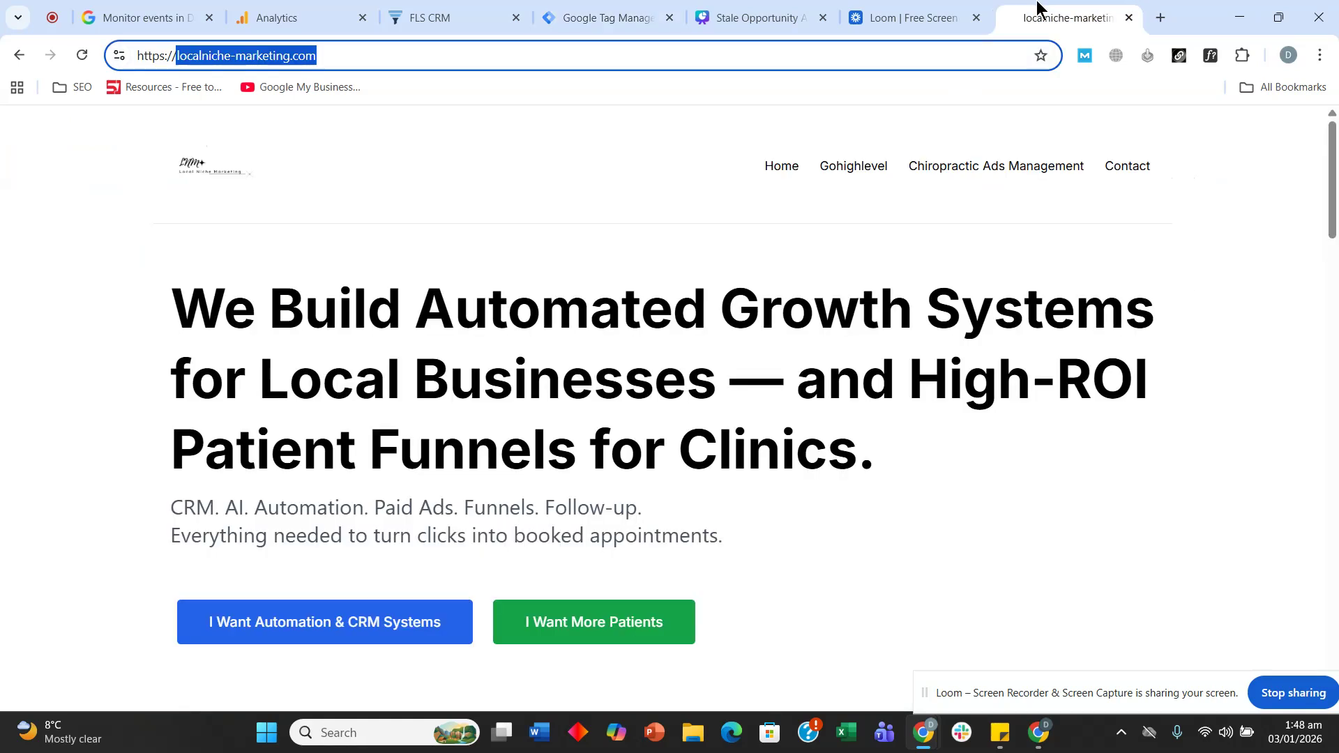
# - On the contact page, enter a test first name, last name and phone number
pyautogui.click(1119, 167)
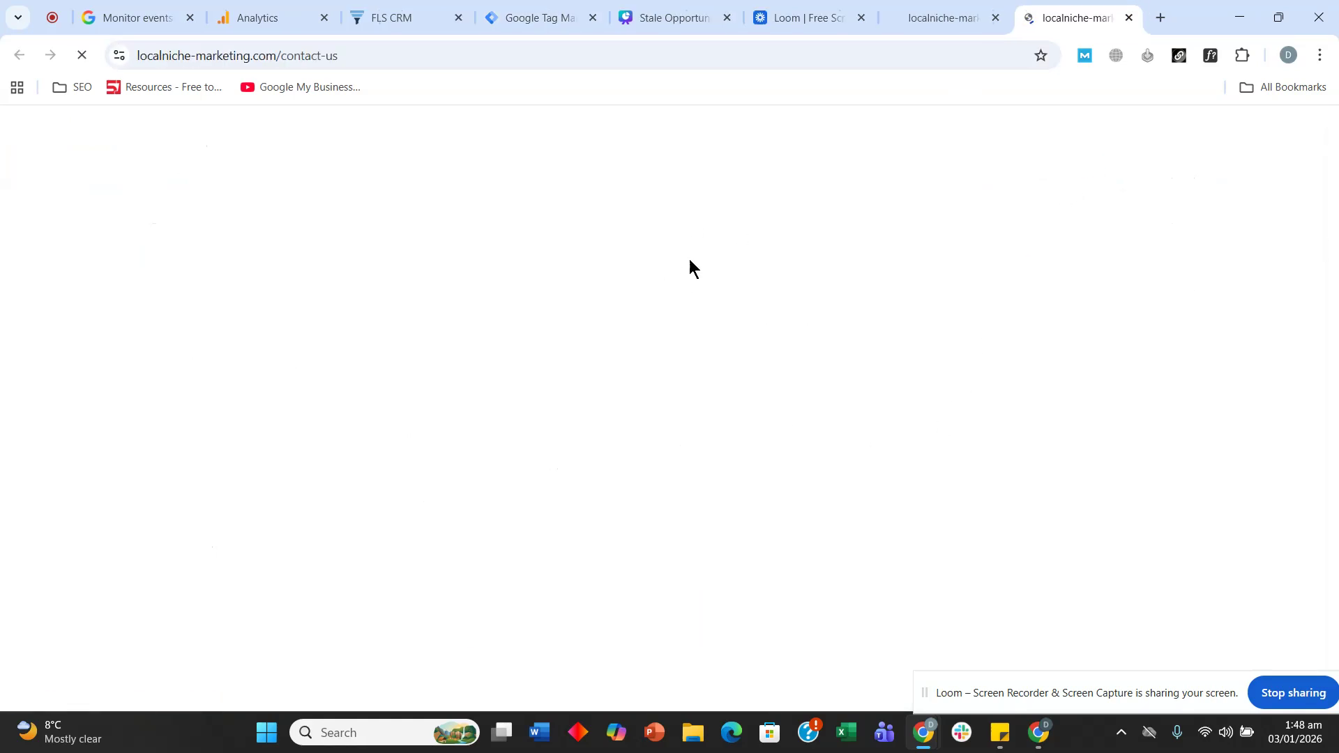
pyautogui.scroll(-4, 610, 275)
pyautogui.scroll(1, 628, 293)
pyautogui.click(761, 267)
pyautogui.click(763, 341)
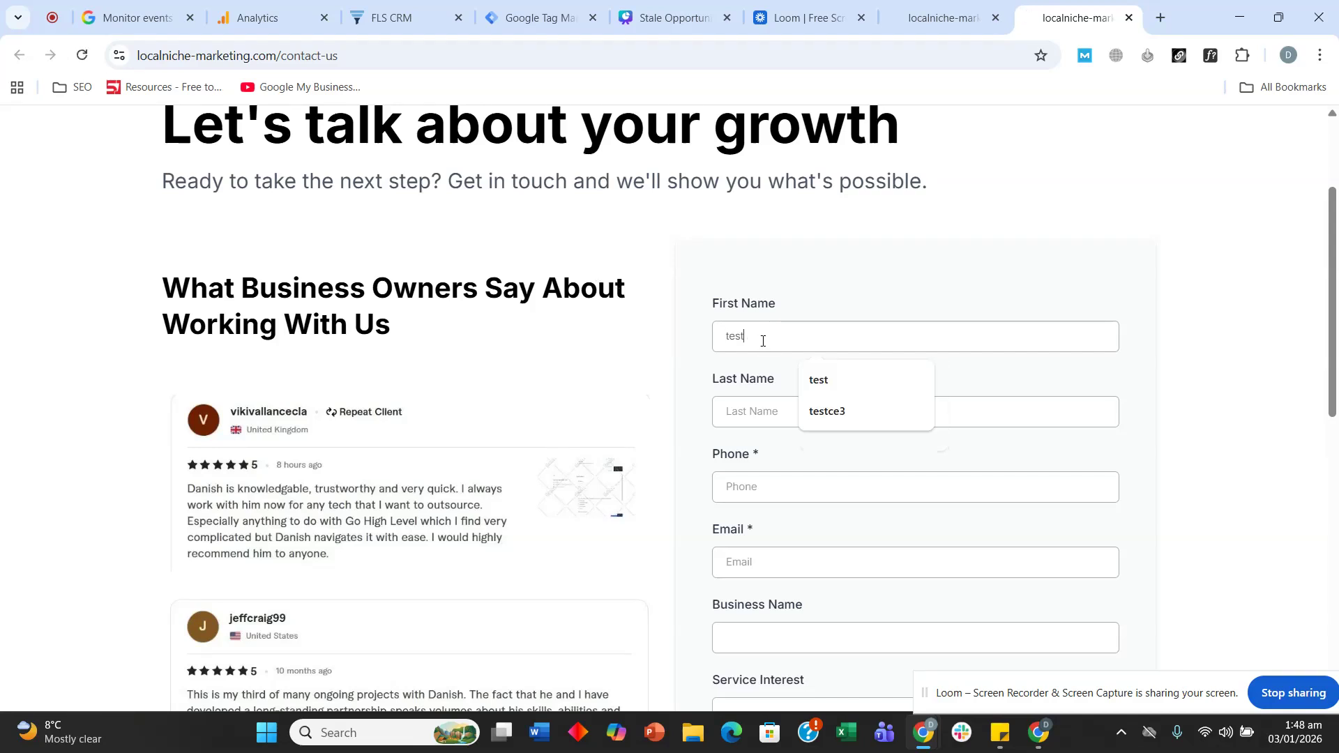
pyautogui.write('test')
pyautogui.click(863, 382)
pyautogui.click(818, 408)
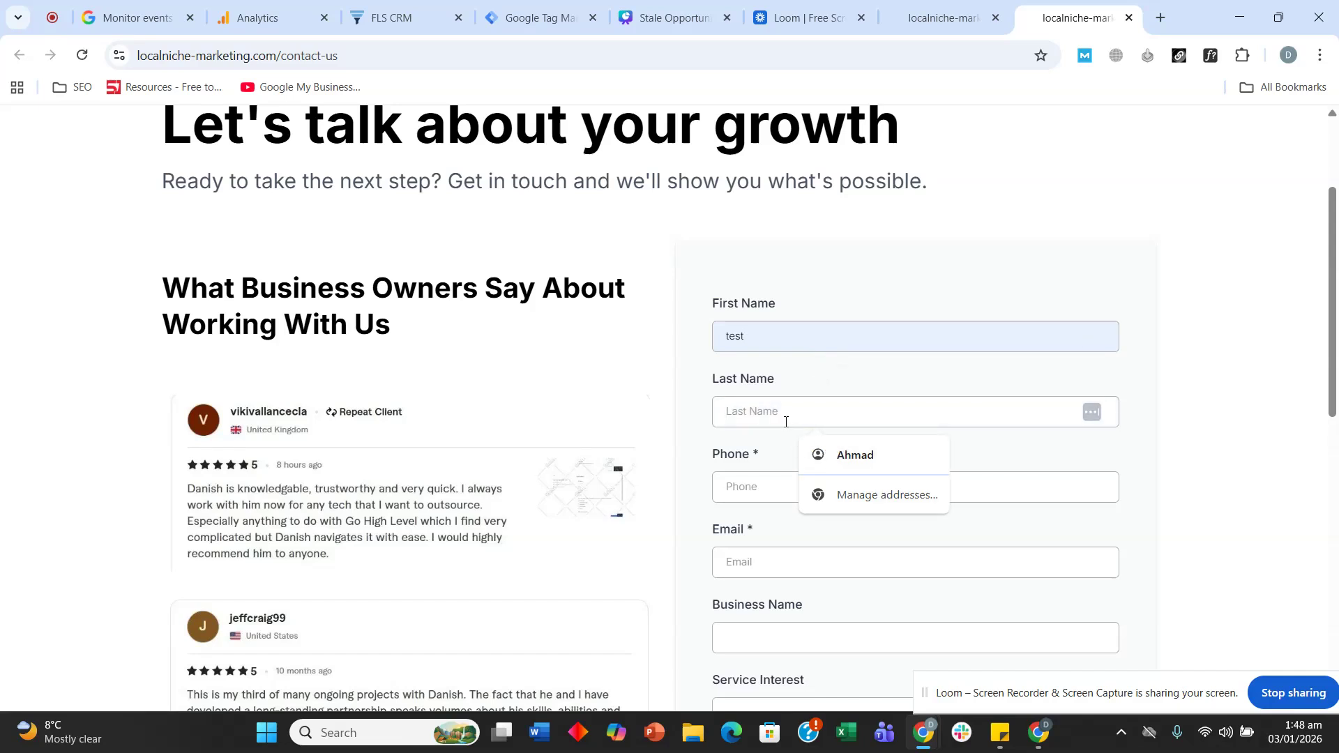
pyautogui.write('asd')
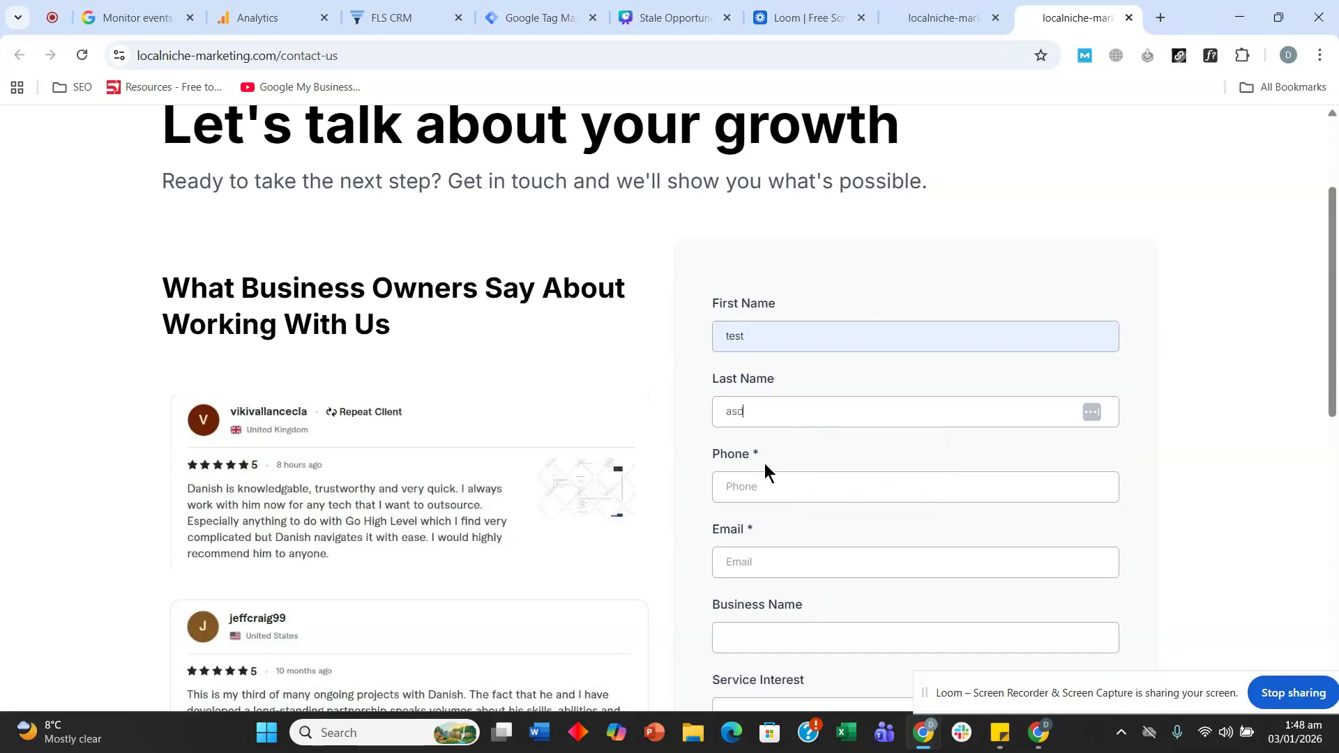
pyautogui.click(763, 494)
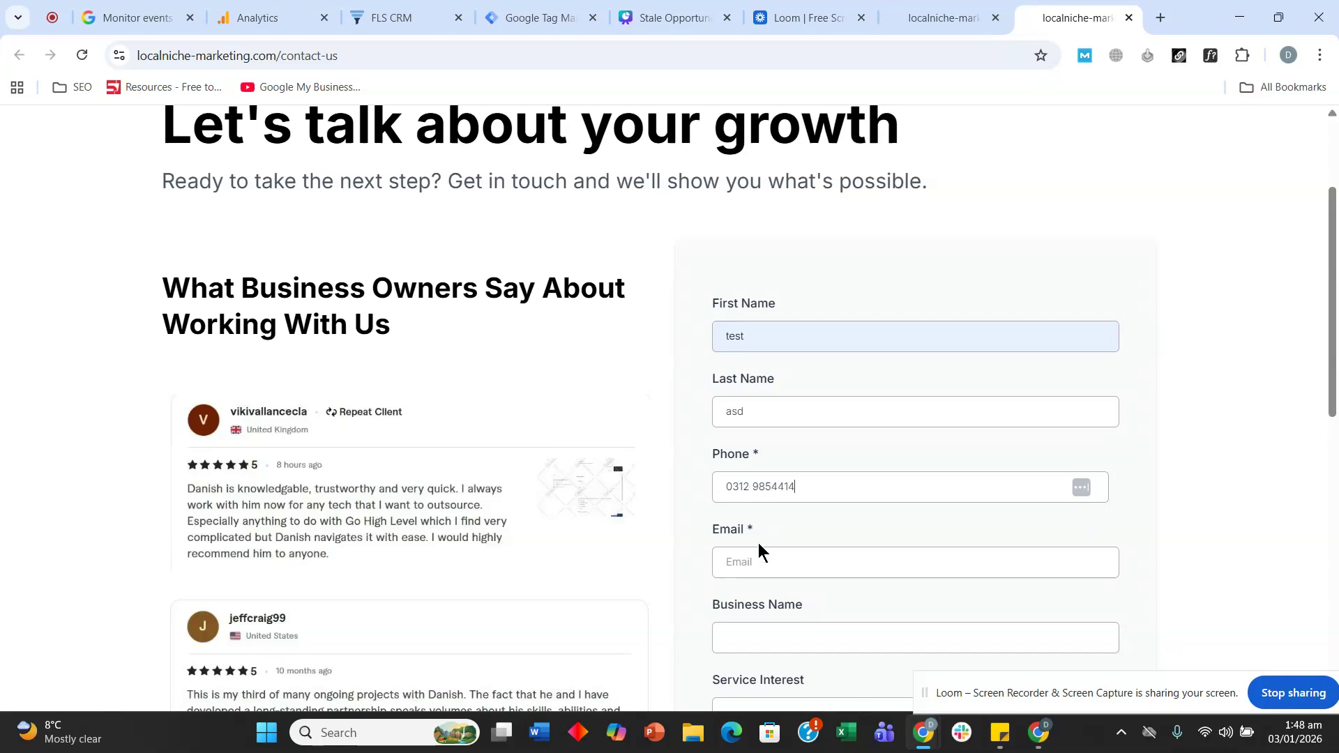
# - Enter a test email address and fill Business Name from the saved suggestion
pyautogui.click(758, 565)
pyautogui.doubleClick(766, 328)
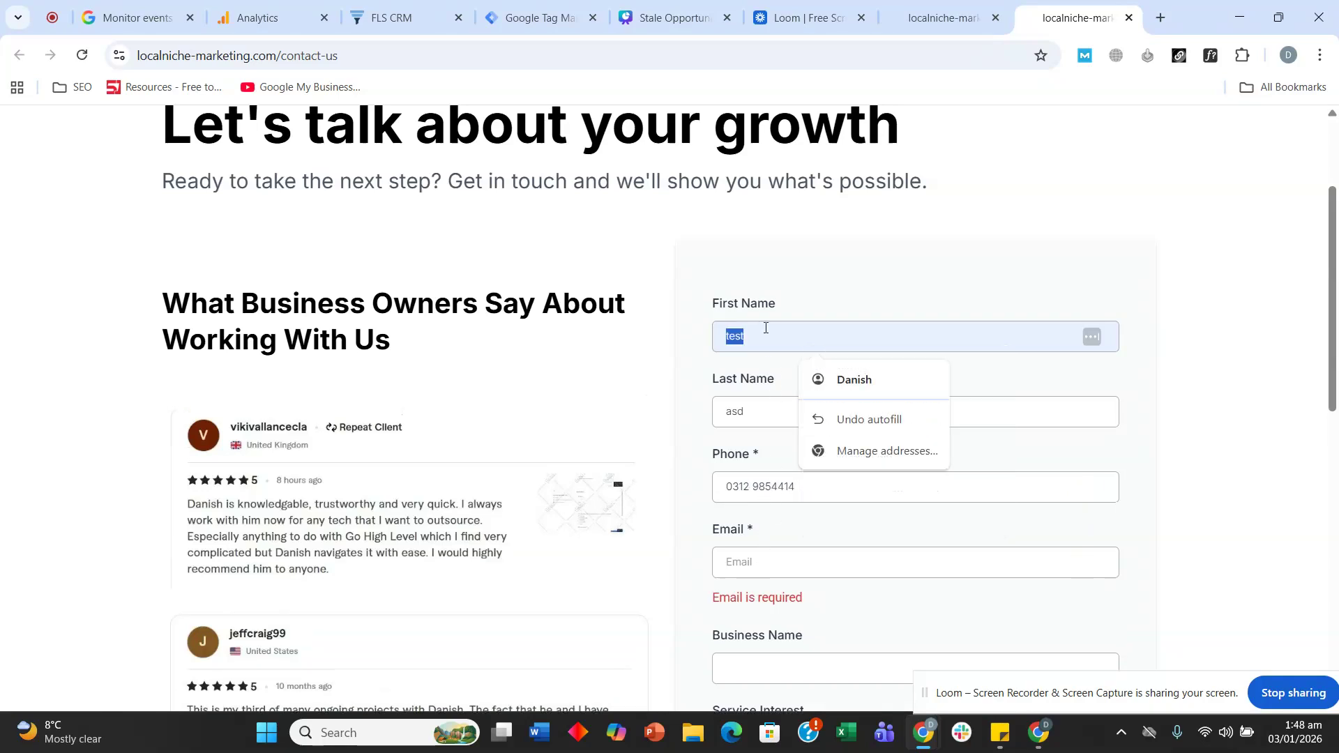
pyautogui.click(747, 554)
pyautogui.write('@')
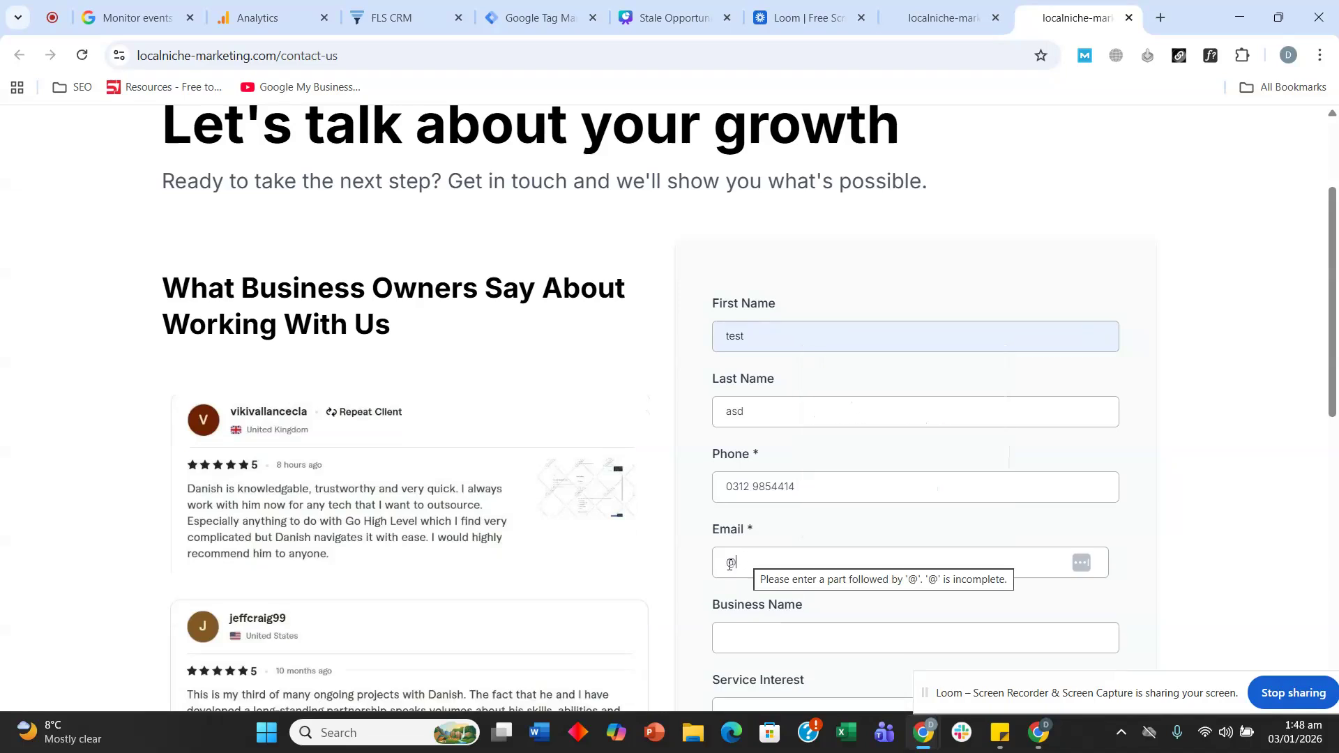
pyautogui.click(731, 565)
pyautogui.write('test')
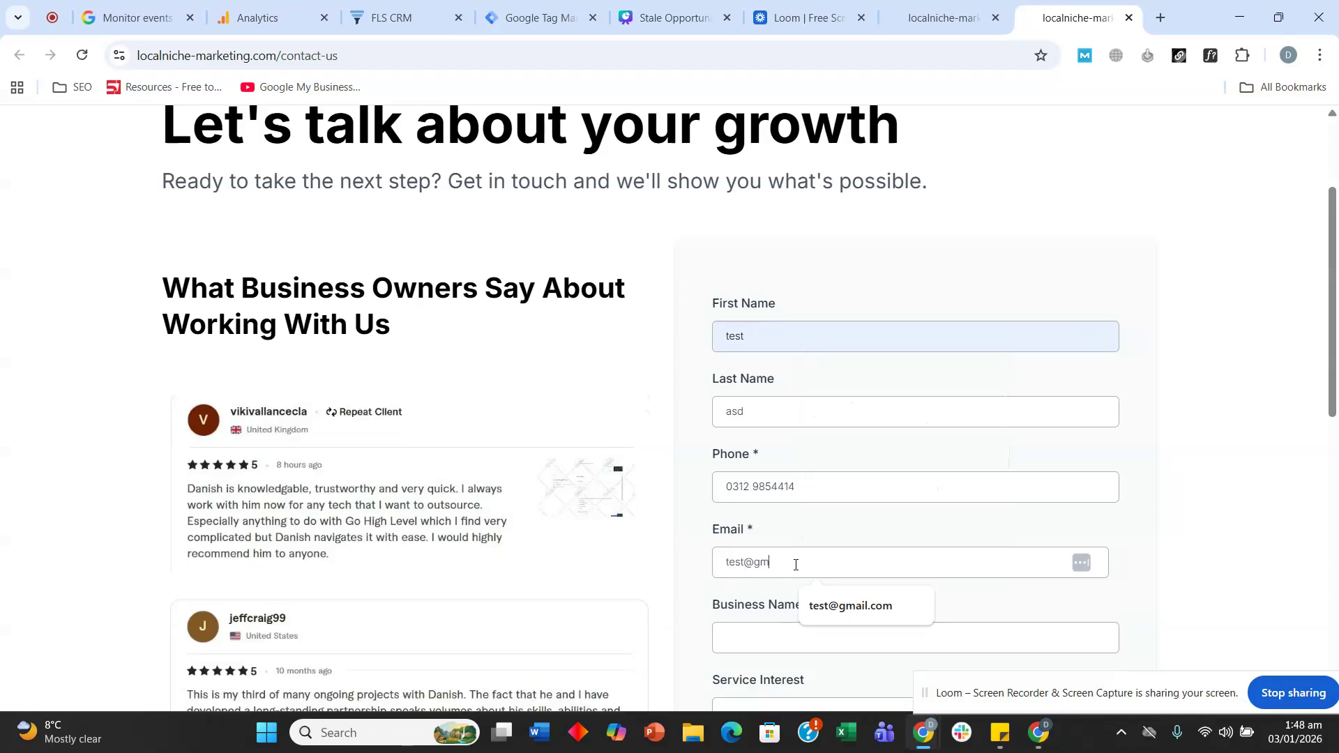
pyautogui.click(809, 633)
pyautogui.click(823, 677)
# - Choose Ads Management for Chiropractors, add pain-point text, tick both consents, and submit to the thank-you page
pyautogui.scroll(-3, 802, 558)
pyautogui.click(800, 462)
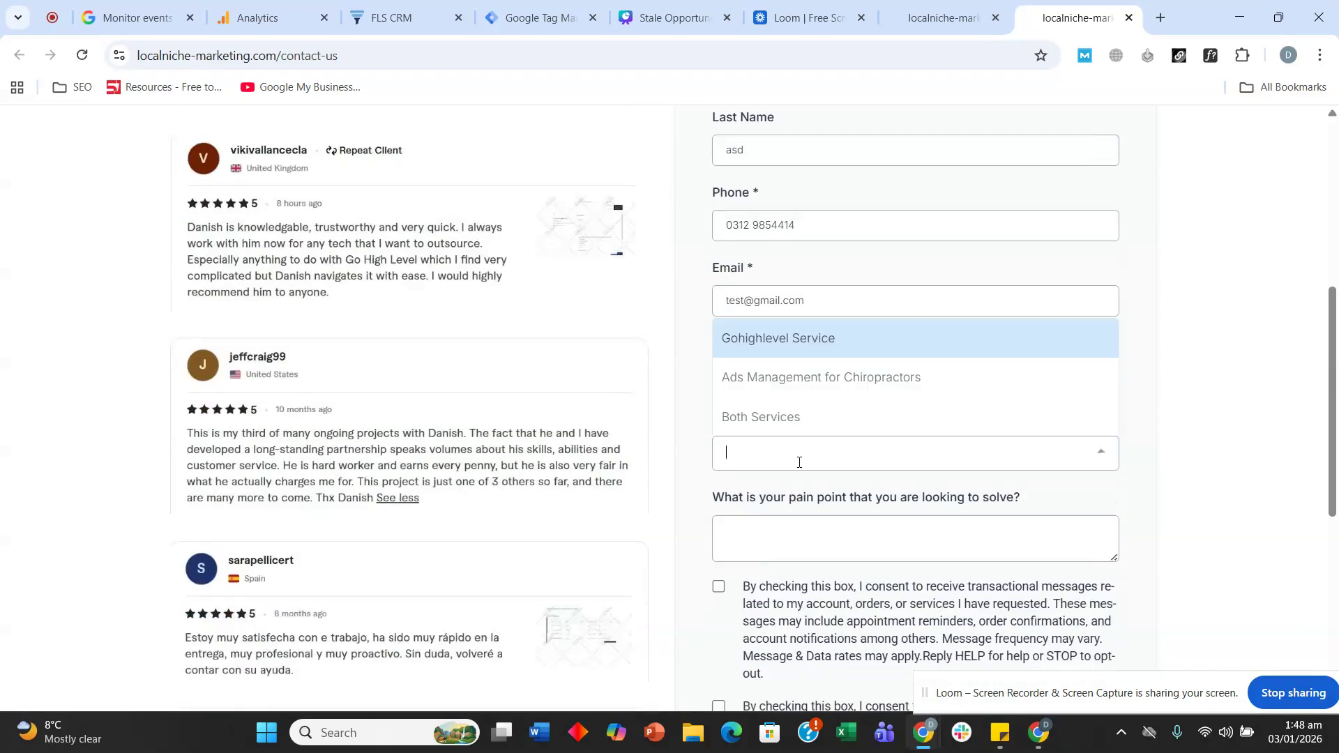
pyautogui.click(795, 378)
pyautogui.scroll(-2, 798, 418)
pyautogui.click(797, 371)
pyautogui.write('sadasd')
pyautogui.click(719, 417)
pyautogui.click(719, 537)
pyautogui.click(772, 664)
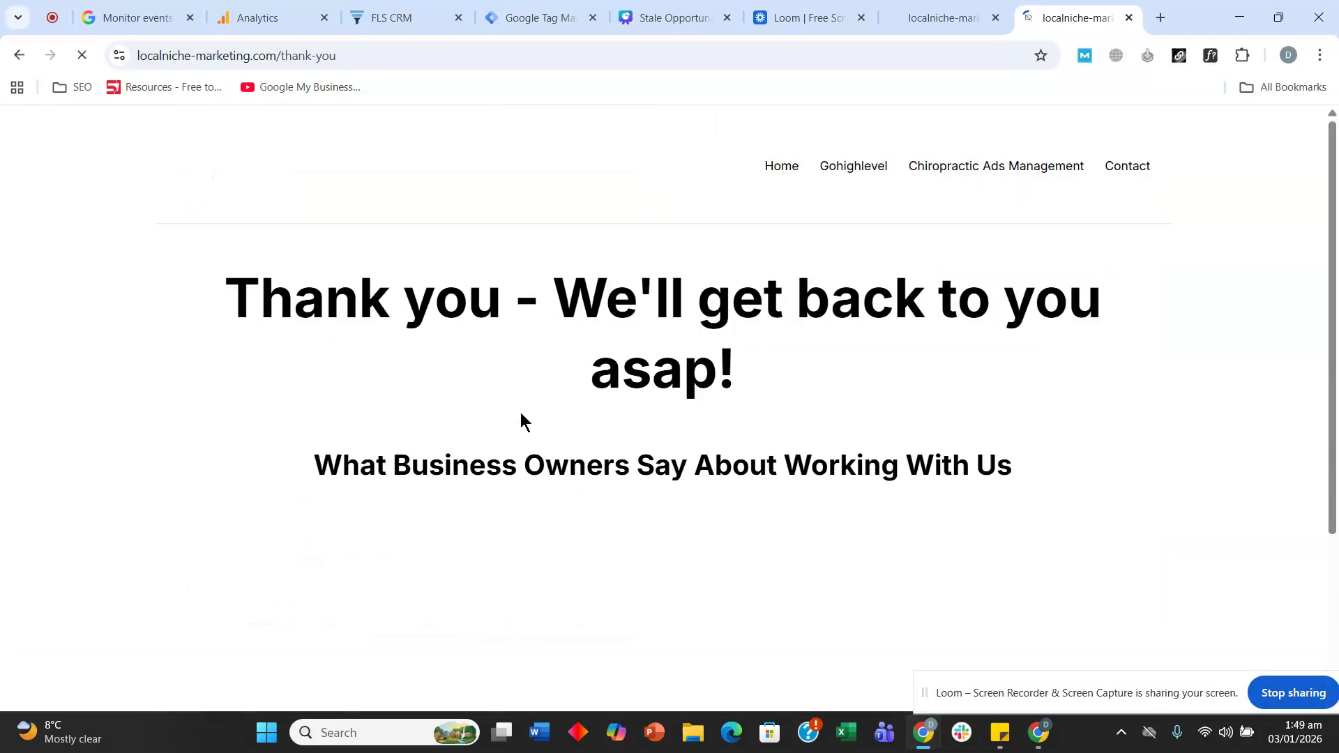
pyautogui.moveTo(338, 56); pyautogui.dragTo(282, 63)
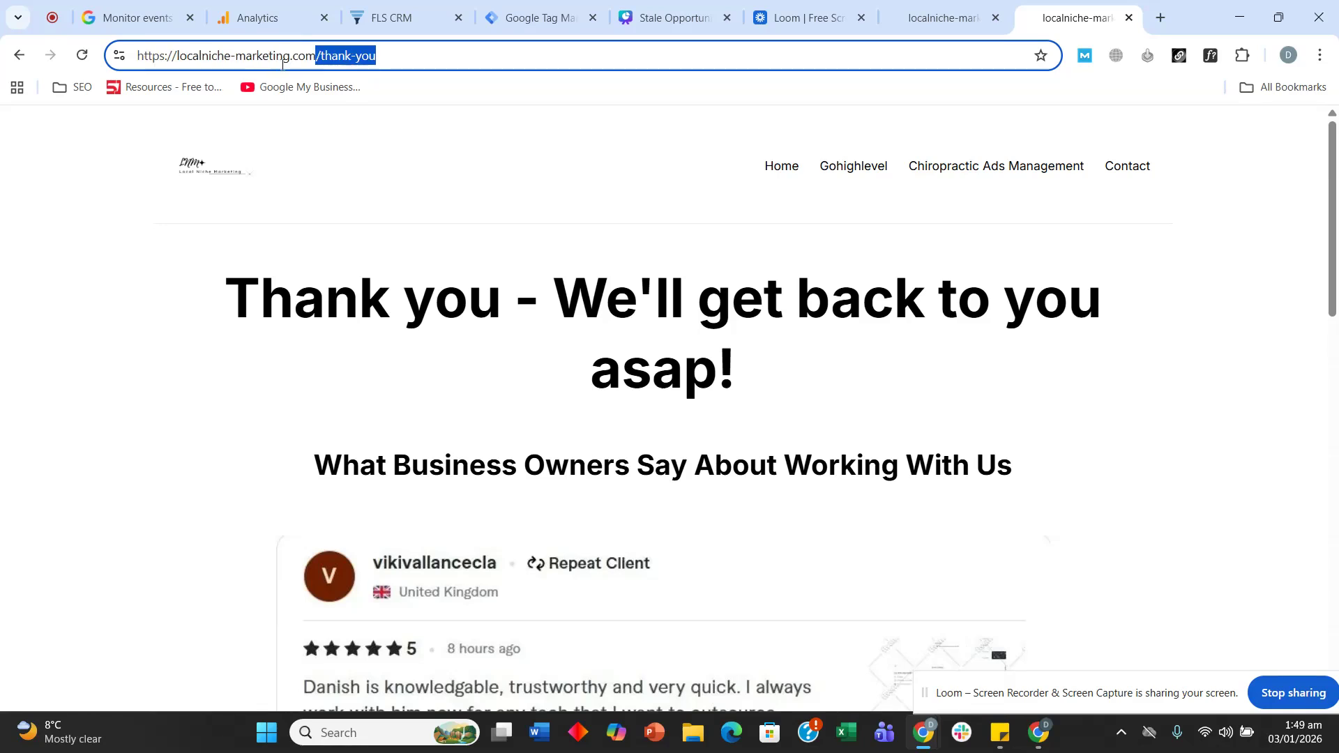
pyautogui.click(263, 14)
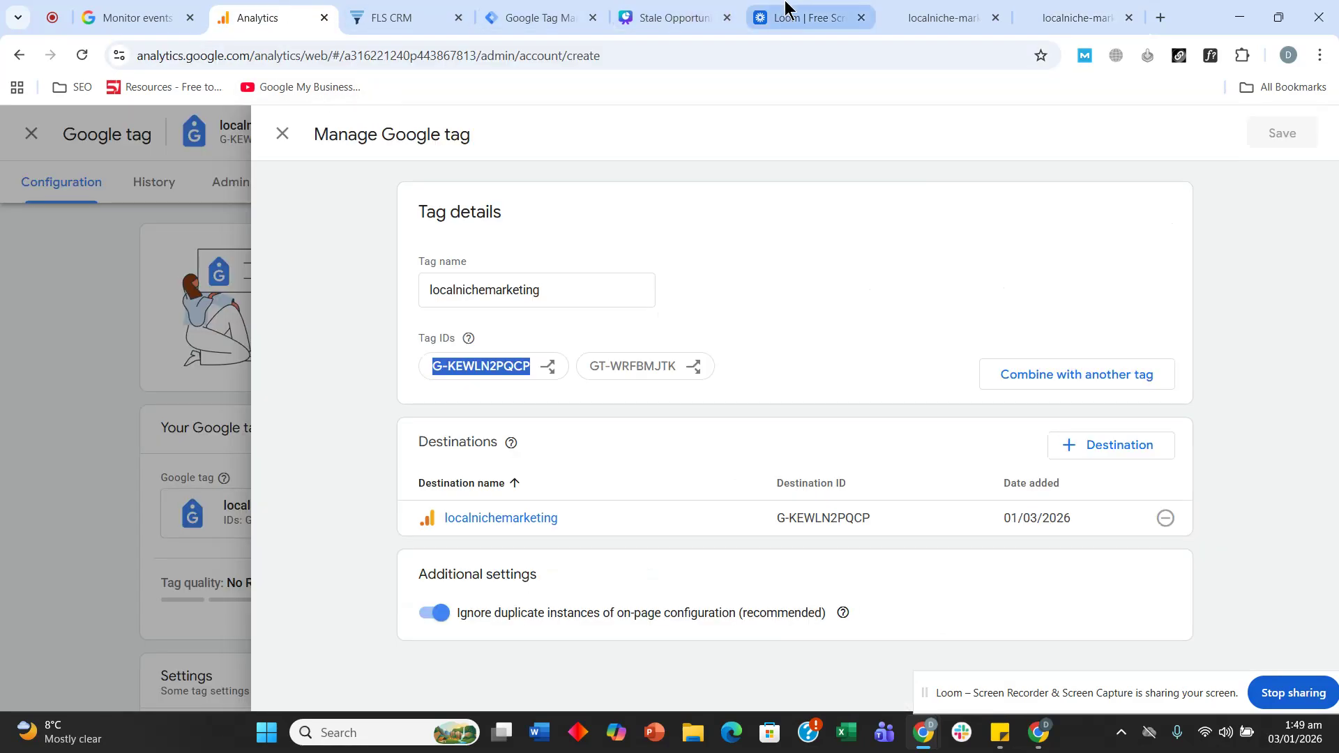
# - Review slide 3's GA4 tasks: create an account, get the Google tag ID, use the measurement ID
pyautogui.click(668, 16)
pyautogui.click(759, 631)
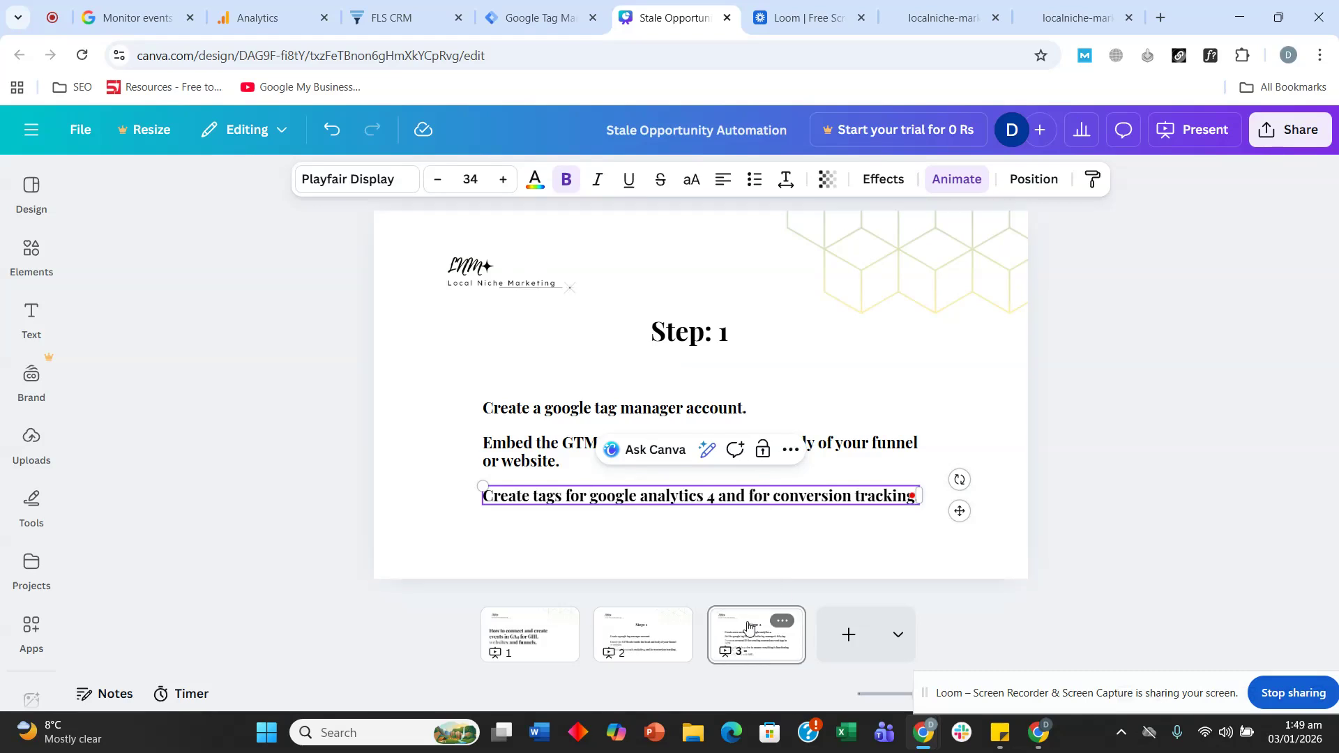
pyautogui.click(595, 382)
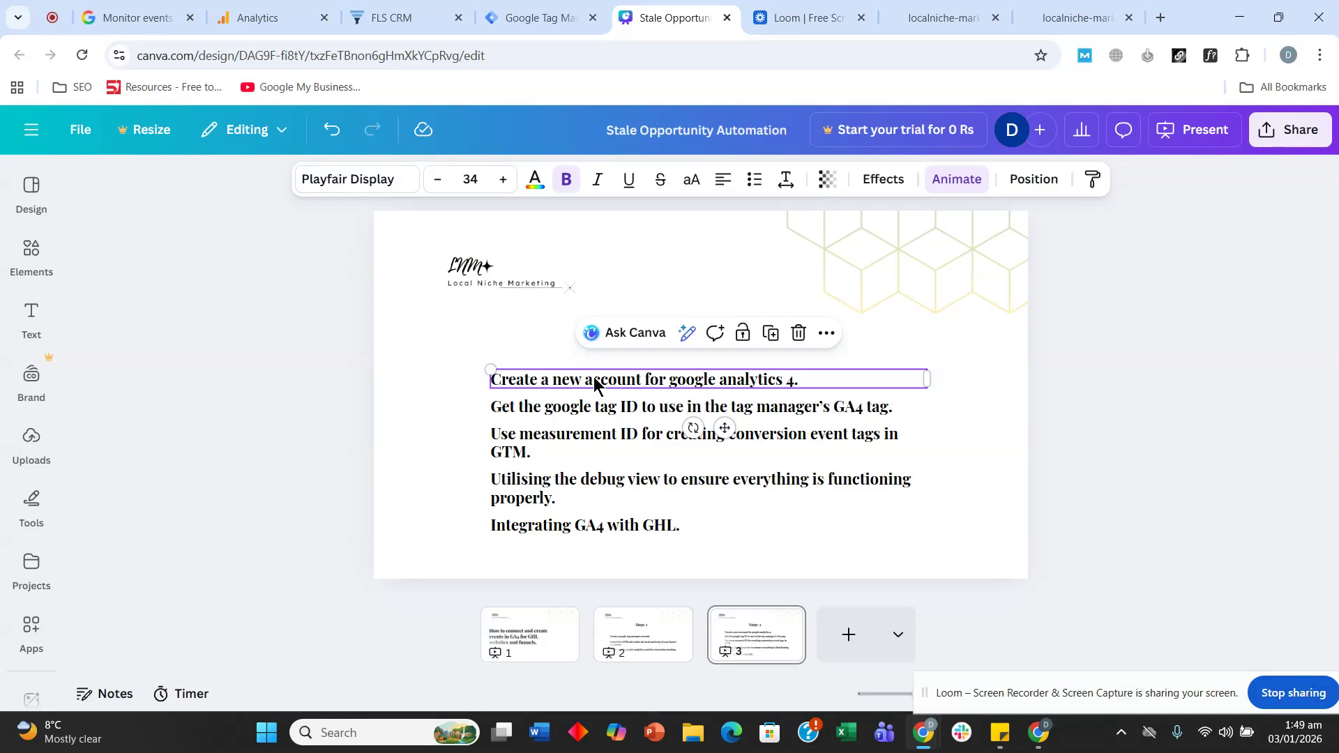
pyautogui.click(565, 413)
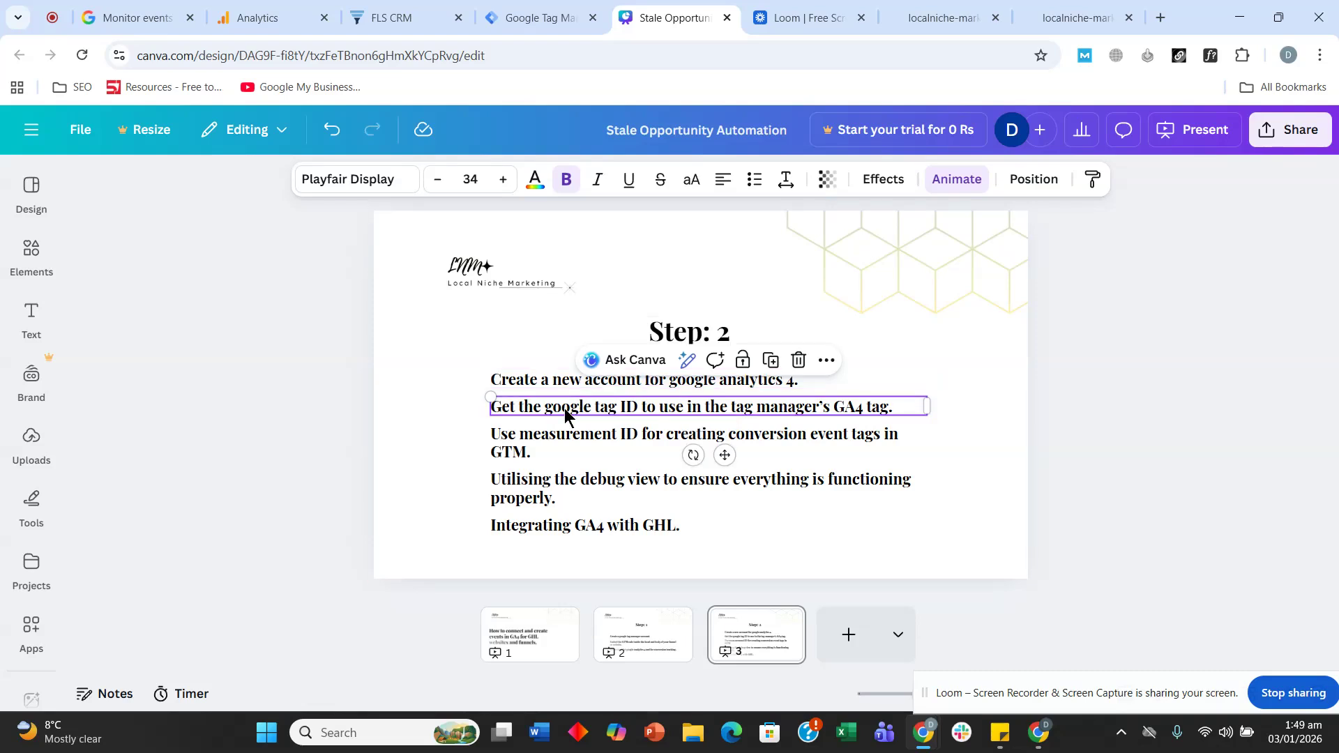
pyautogui.doubleClick(662, 406)
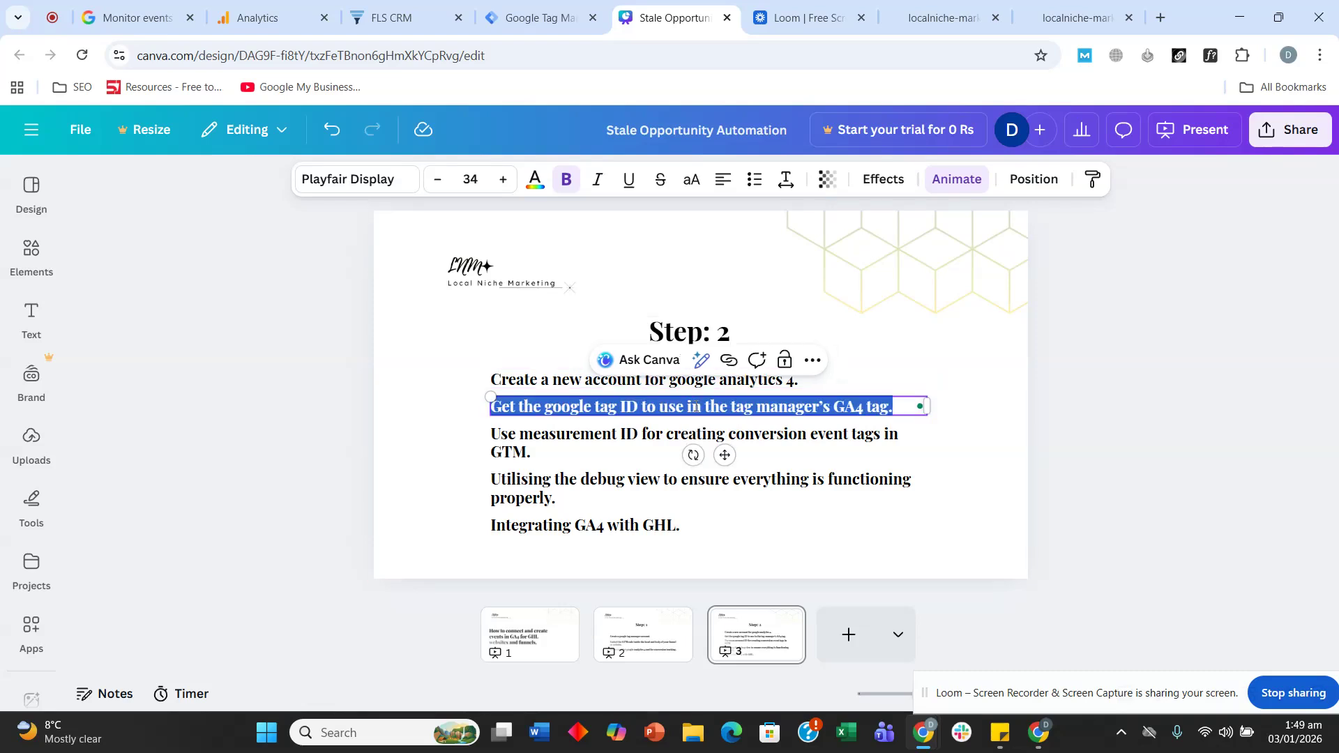
pyautogui.click(583, 439)
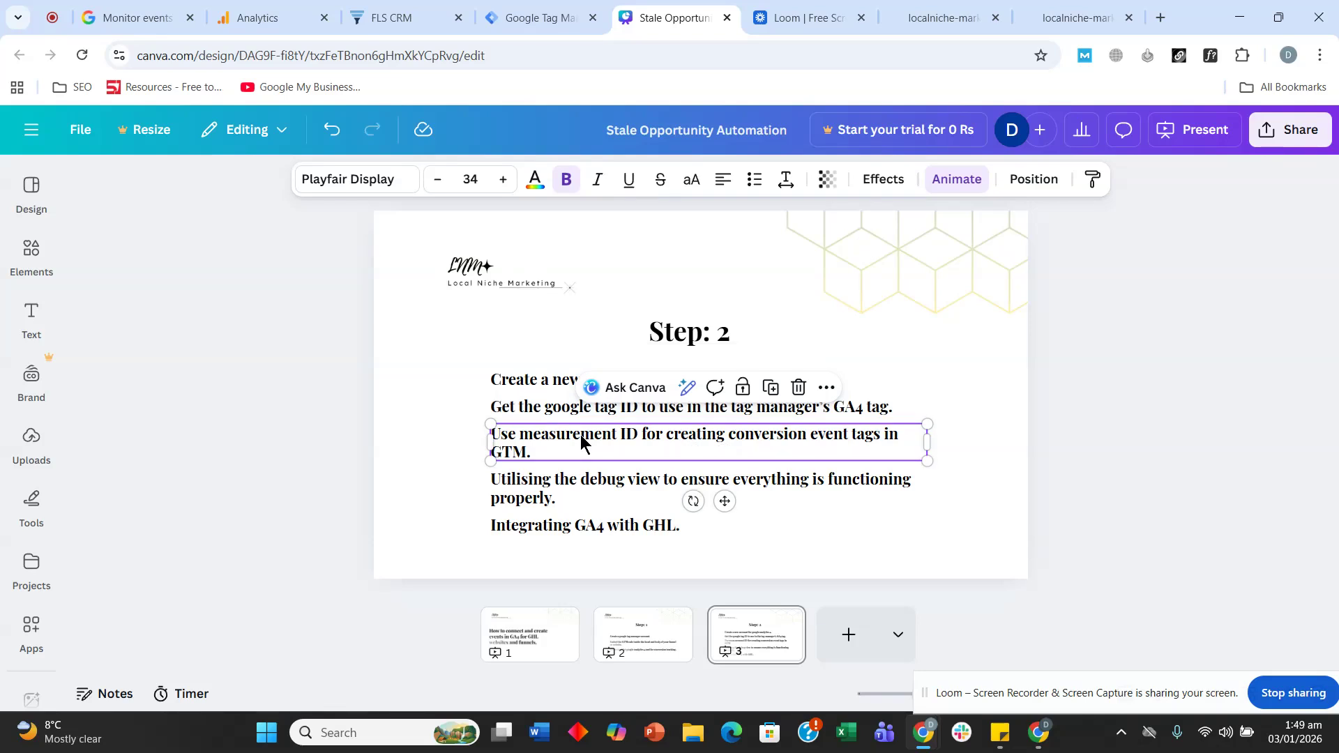
pyautogui.doubleClick(722, 447)
pyautogui.click(785, 438)
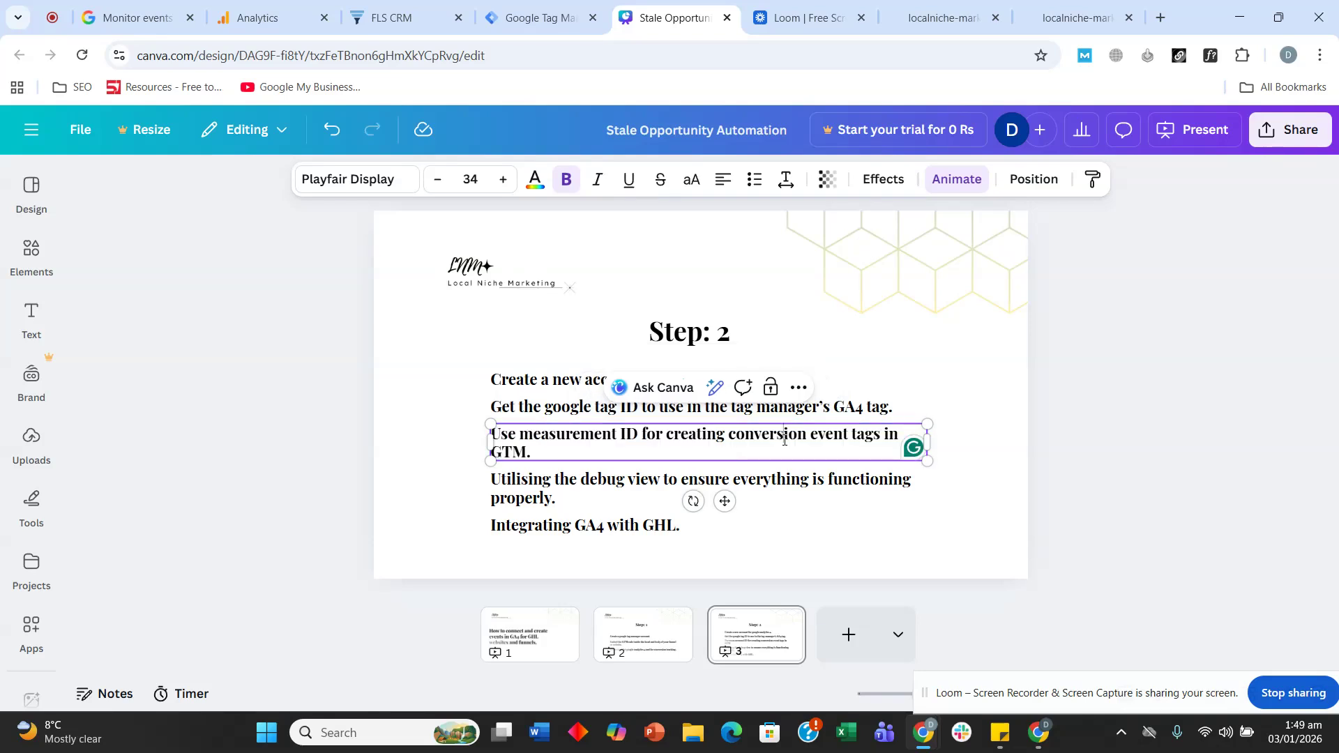
pyautogui.click(554, 449)
# - Close both Google tag panels in Analytics to review the G-KEWLN2PQCP web stream details
pyautogui.click(268, 8)
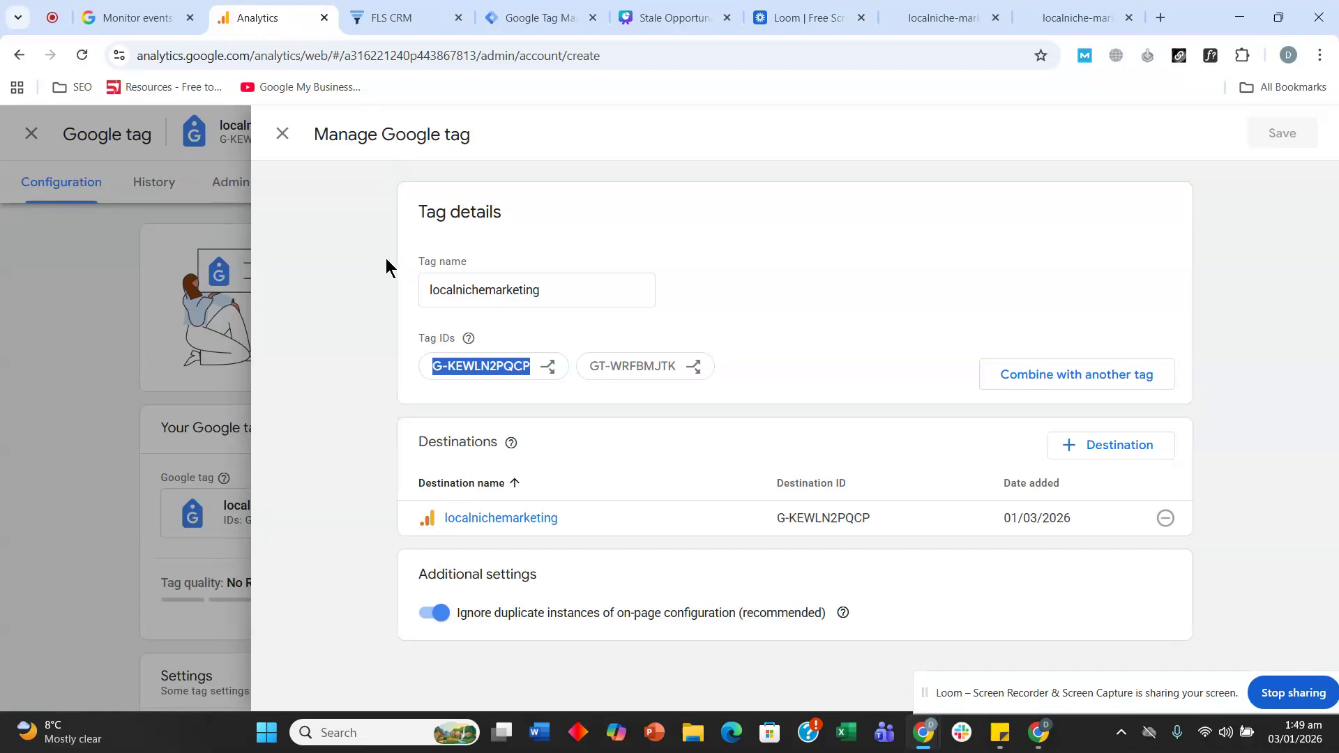
pyautogui.click(283, 133)
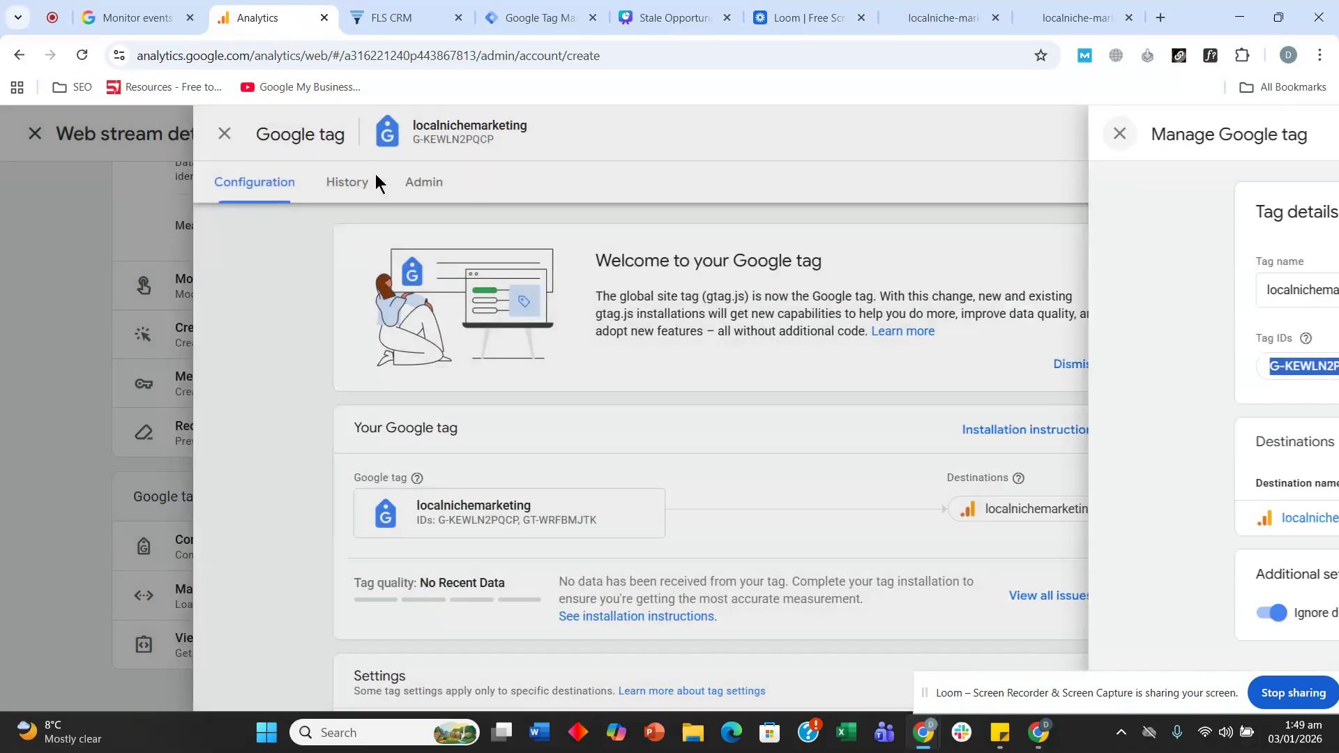
pyautogui.click(283, 133)
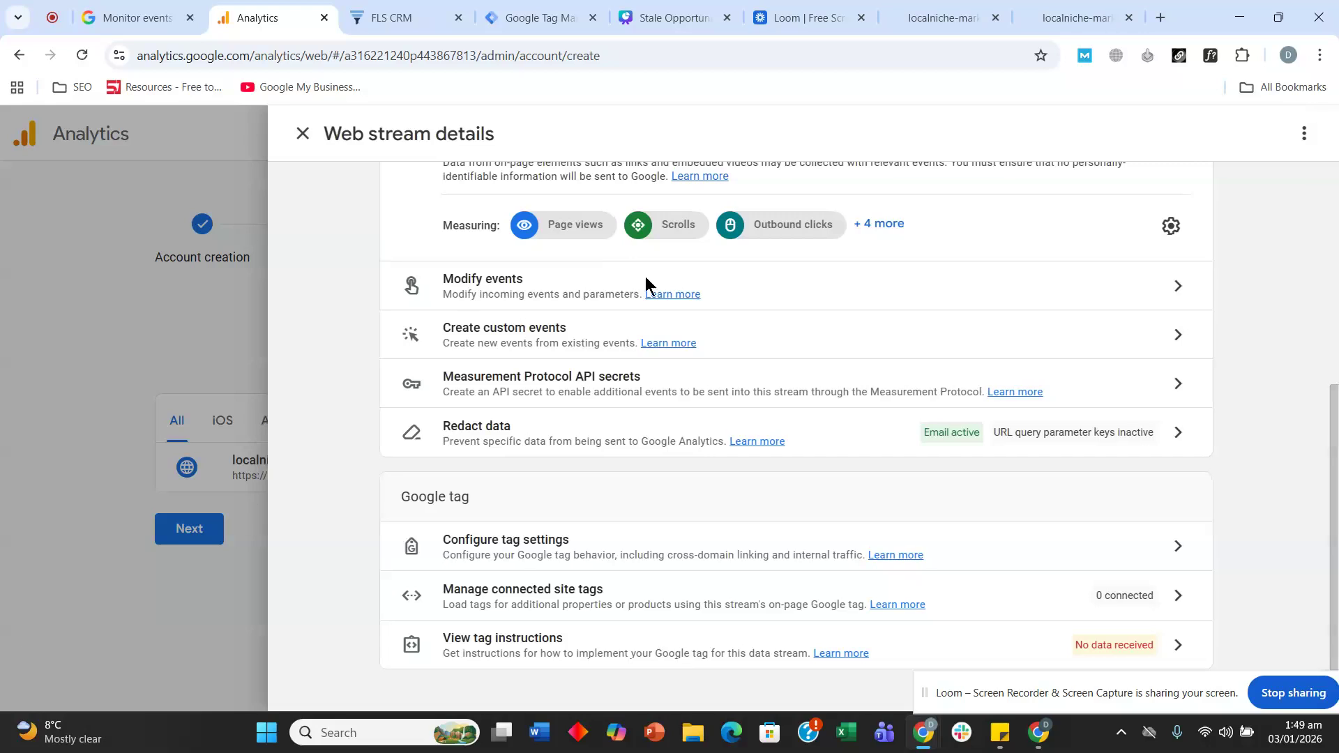
pyautogui.scroll(5, 894, 412)
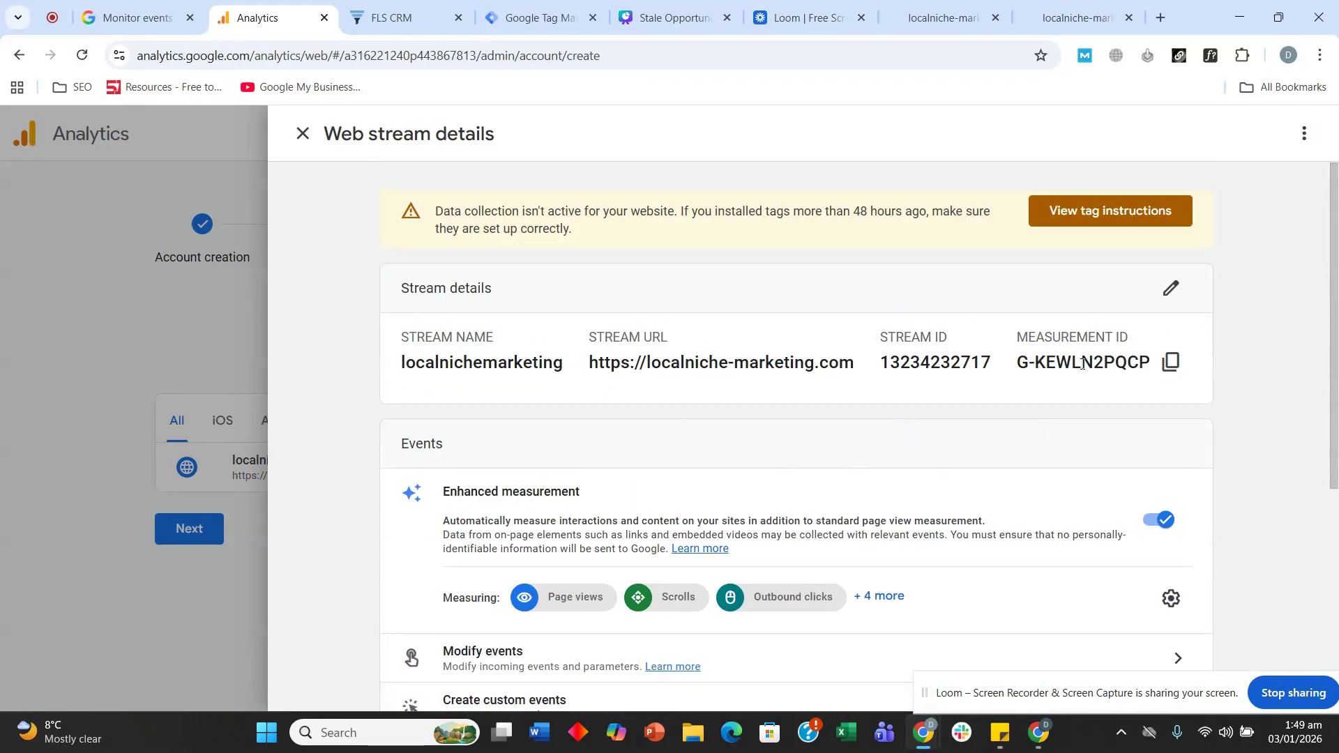
pyautogui.click(529, 19)
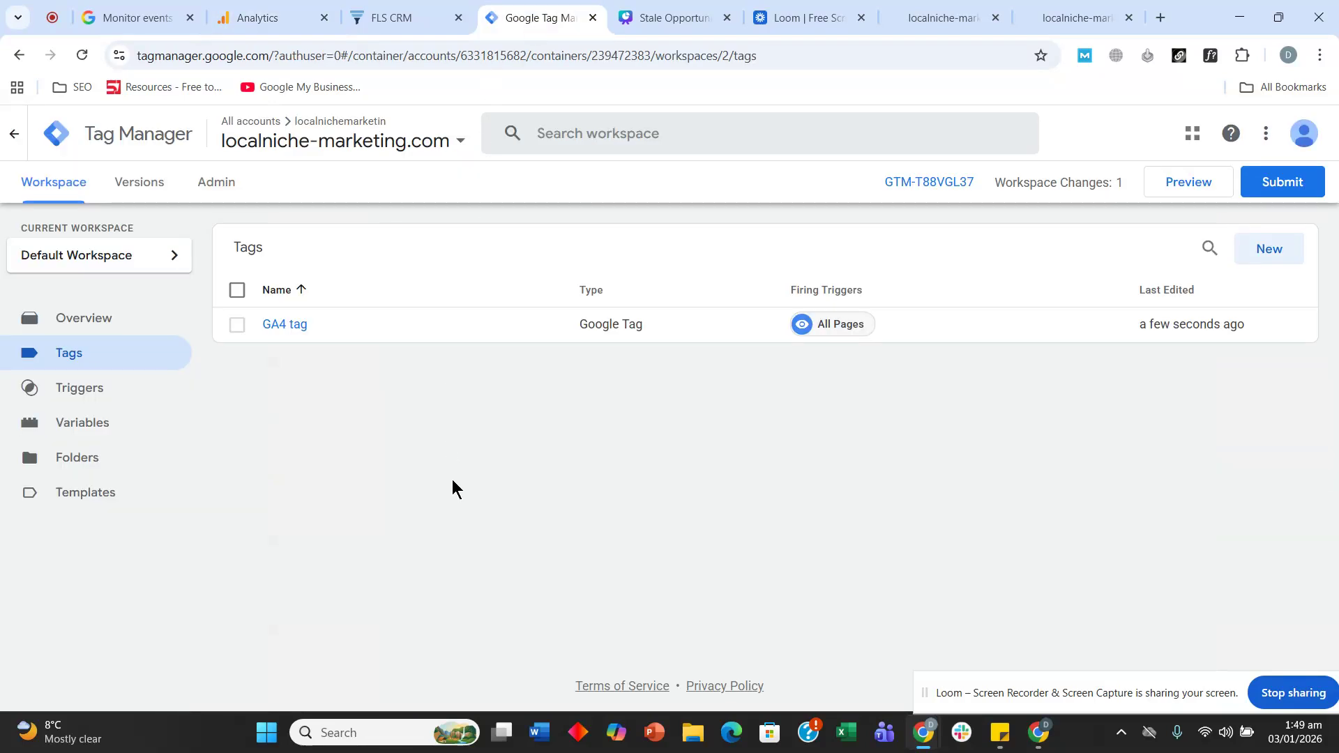
# - Create a new tag named 'GA 4 lead submit' of type Google Analytics: GA4 Event
pyautogui.click(1273, 251)
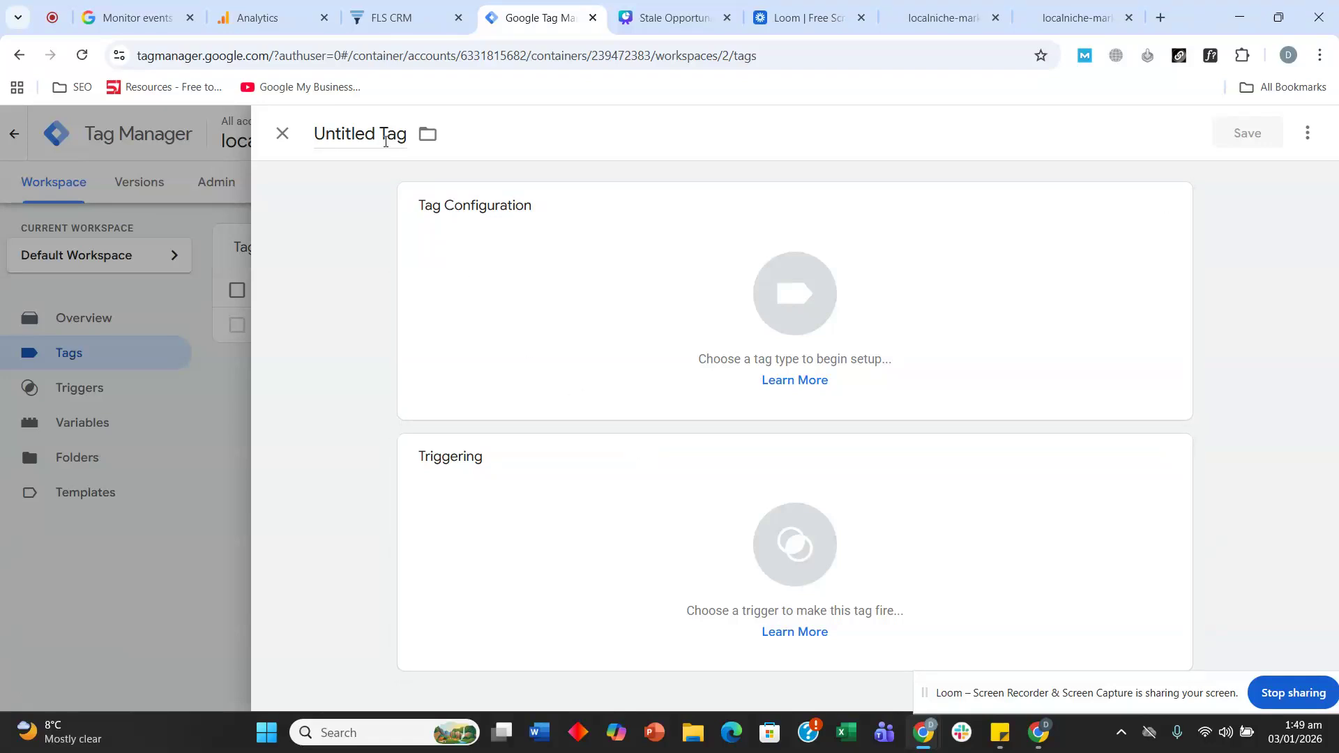
pyautogui.click(385, 140)
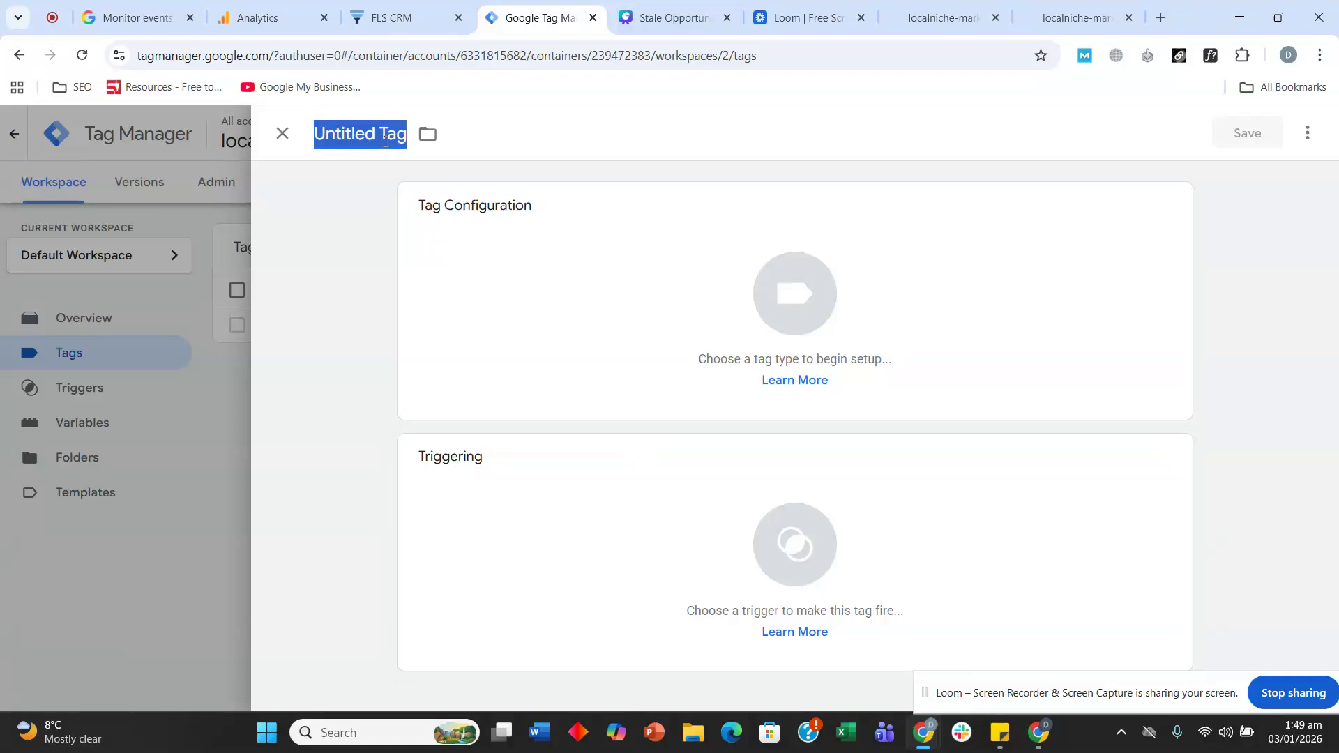
pyautogui.write('GA 4 lead')
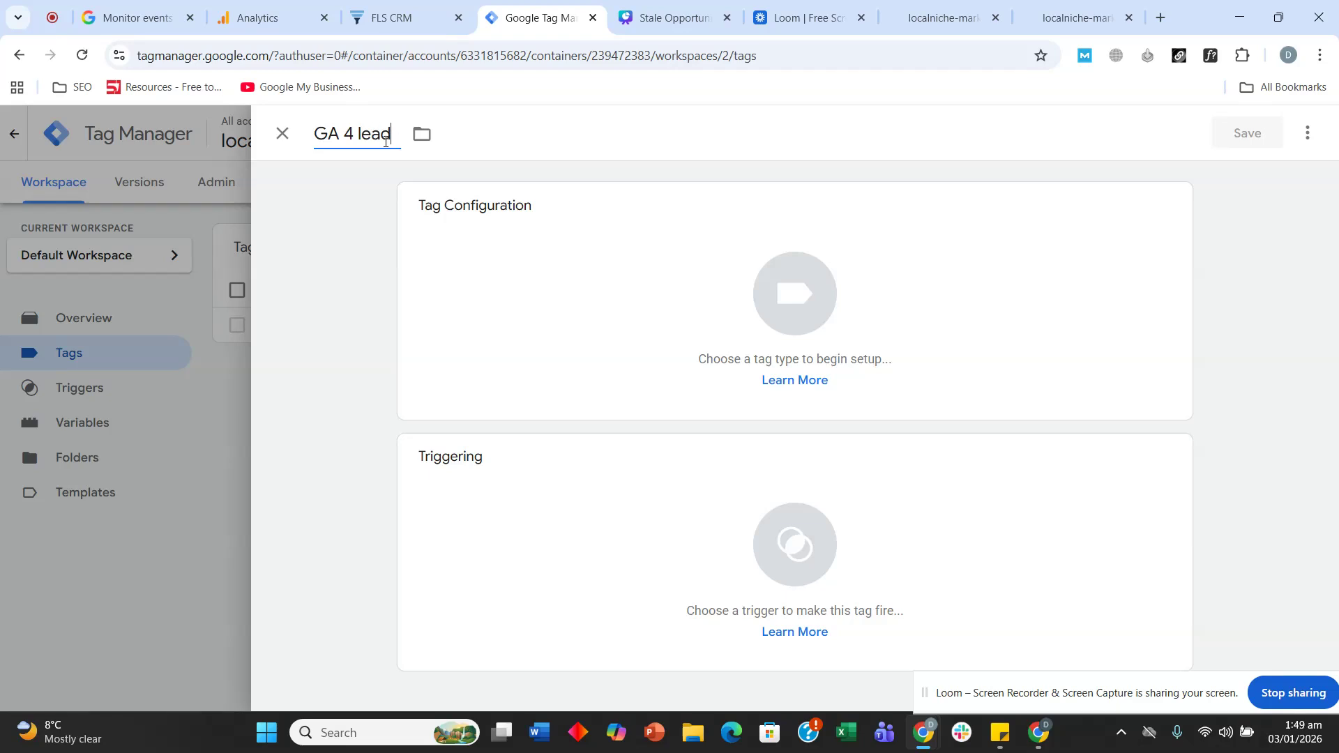
pyautogui.write(' submit')
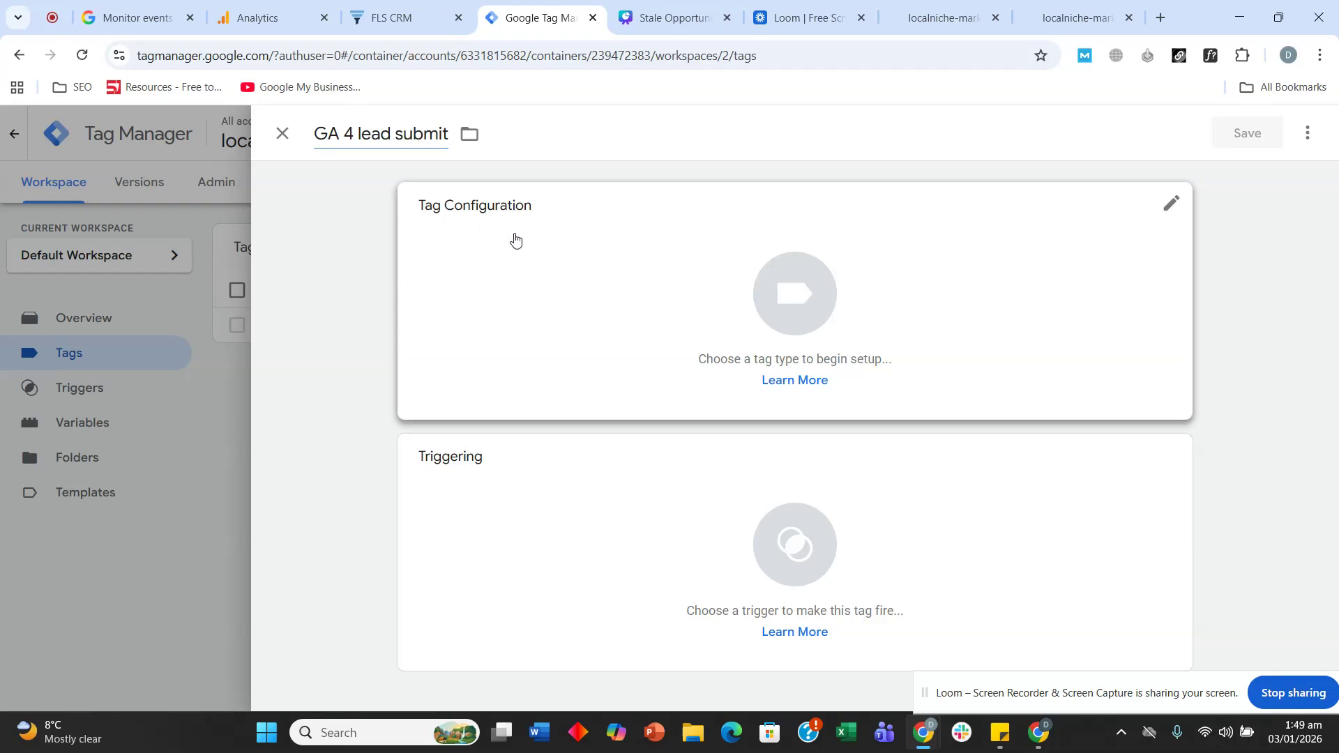
pyautogui.click(514, 241)
pyautogui.click(890, 283)
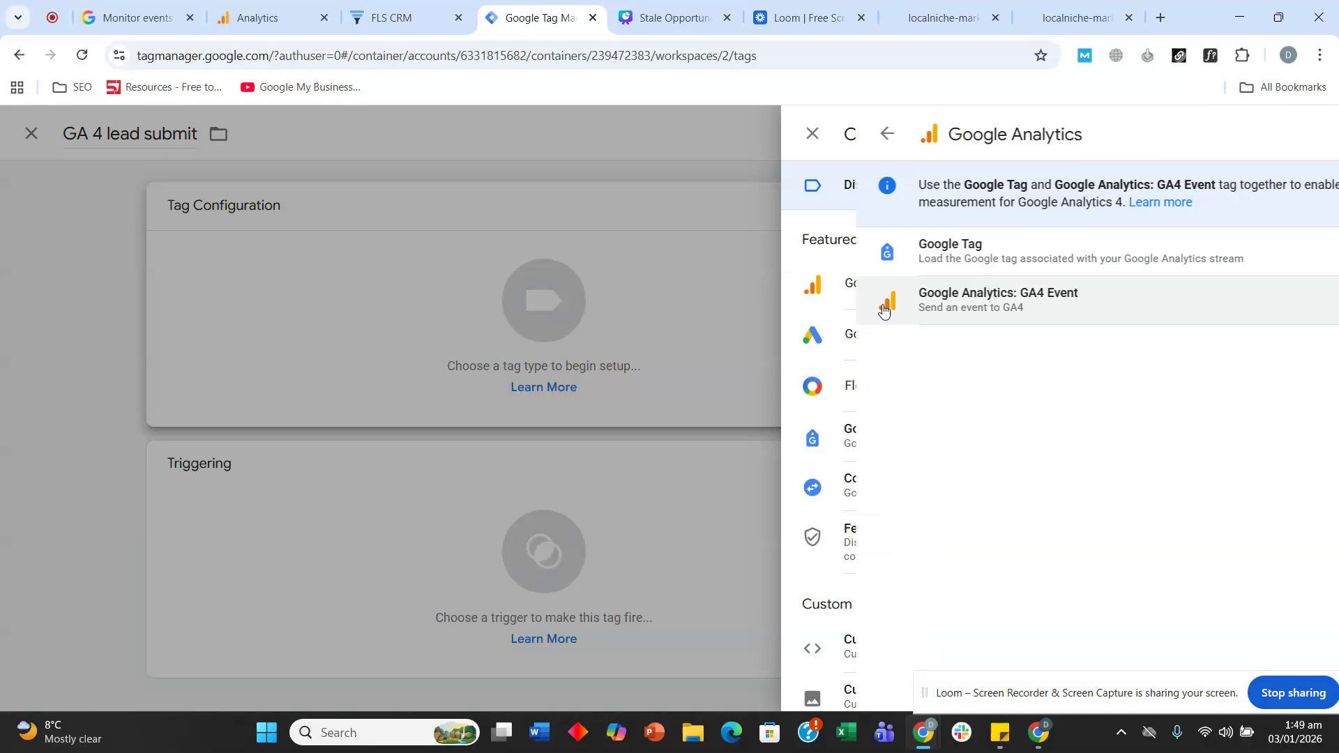
pyautogui.click(902, 305)
# - Paste measurement ID G-KEWLN2PQCP from Analytics into the tag and set event name lead_submit
pyautogui.click(538, 386)
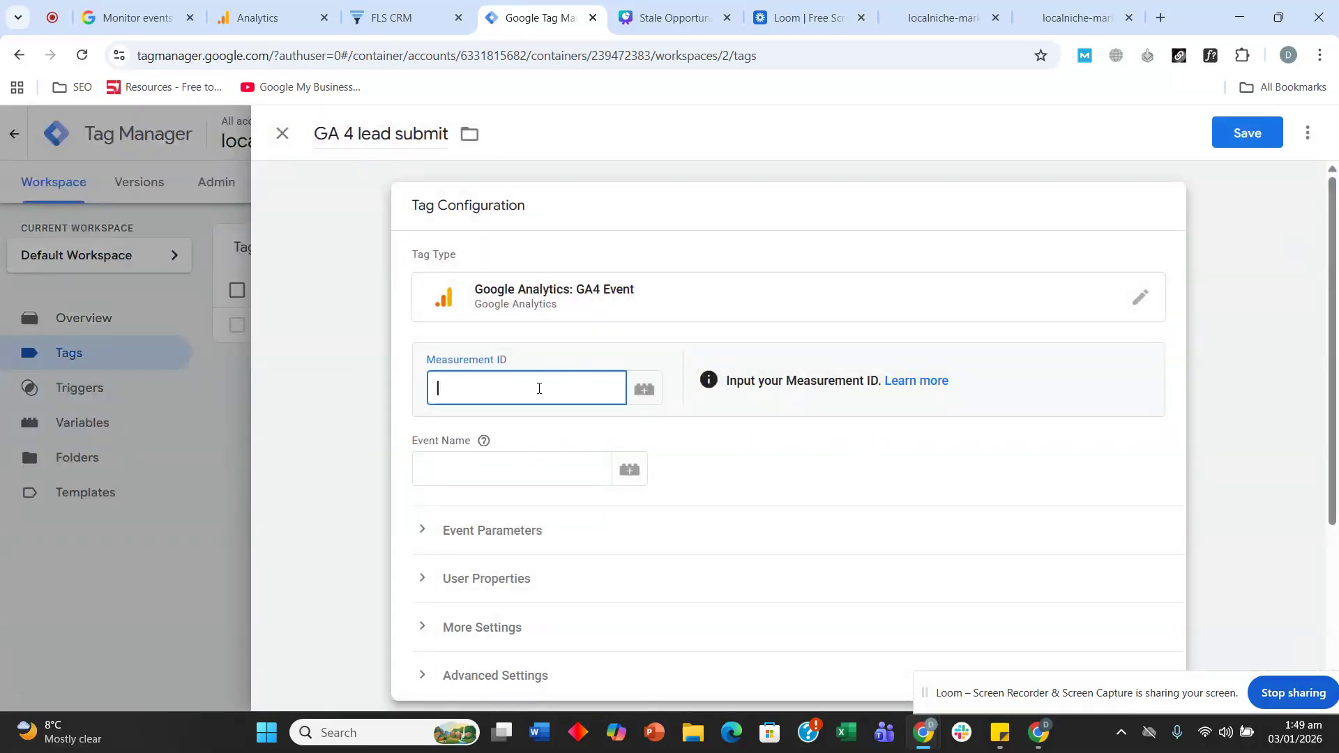
pyautogui.click(268, 18)
pyautogui.click(1171, 362)
pyautogui.click(527, 18)
pyautogui.hotkey('ctrl', 'v')
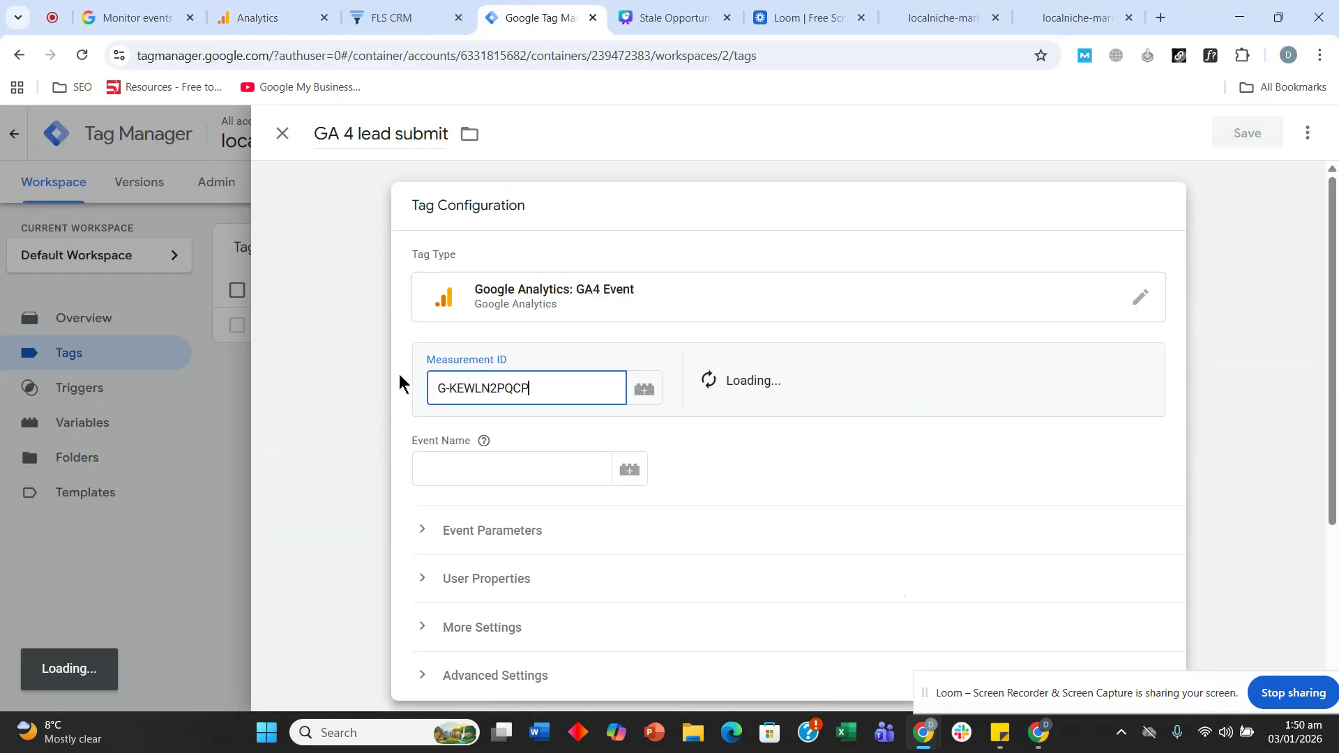
pyautogui.scroll(-1, 394, 383)
pyautogui.click(459, 382)
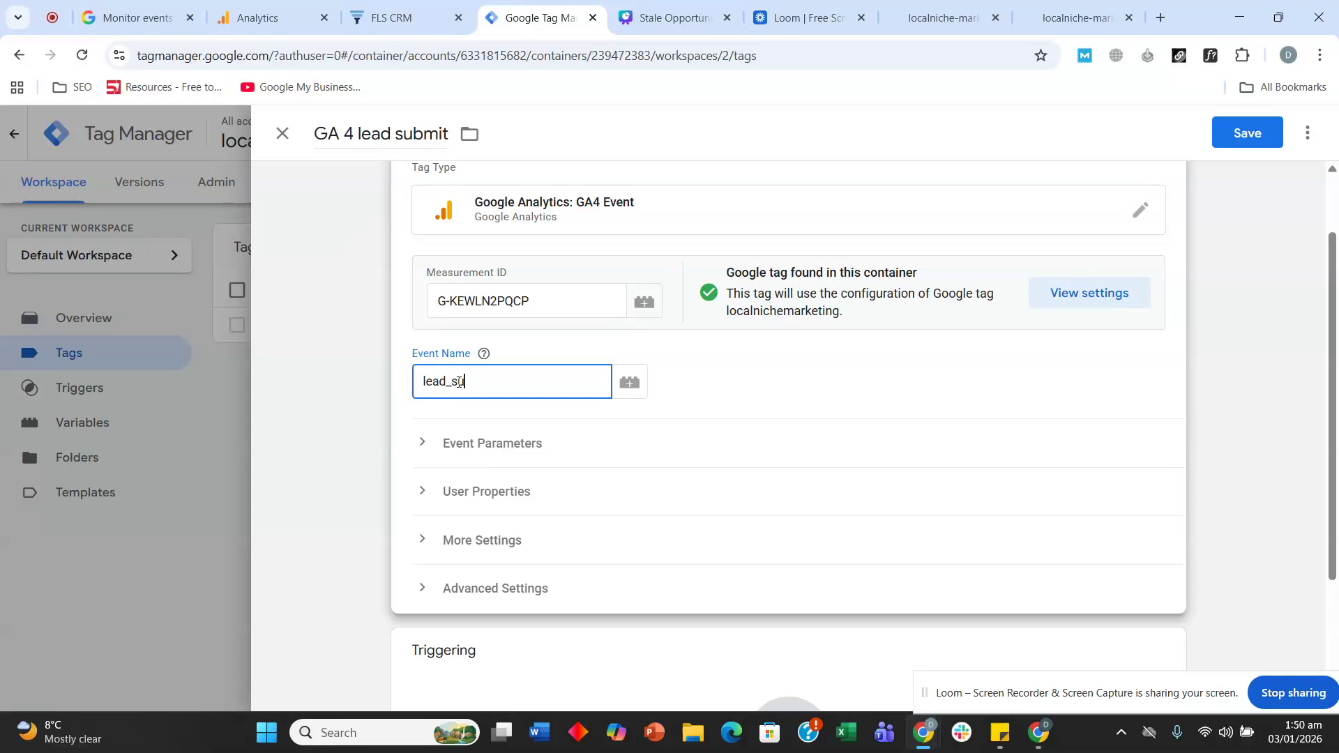
pyautogui.scroll(-3, 558, 488)
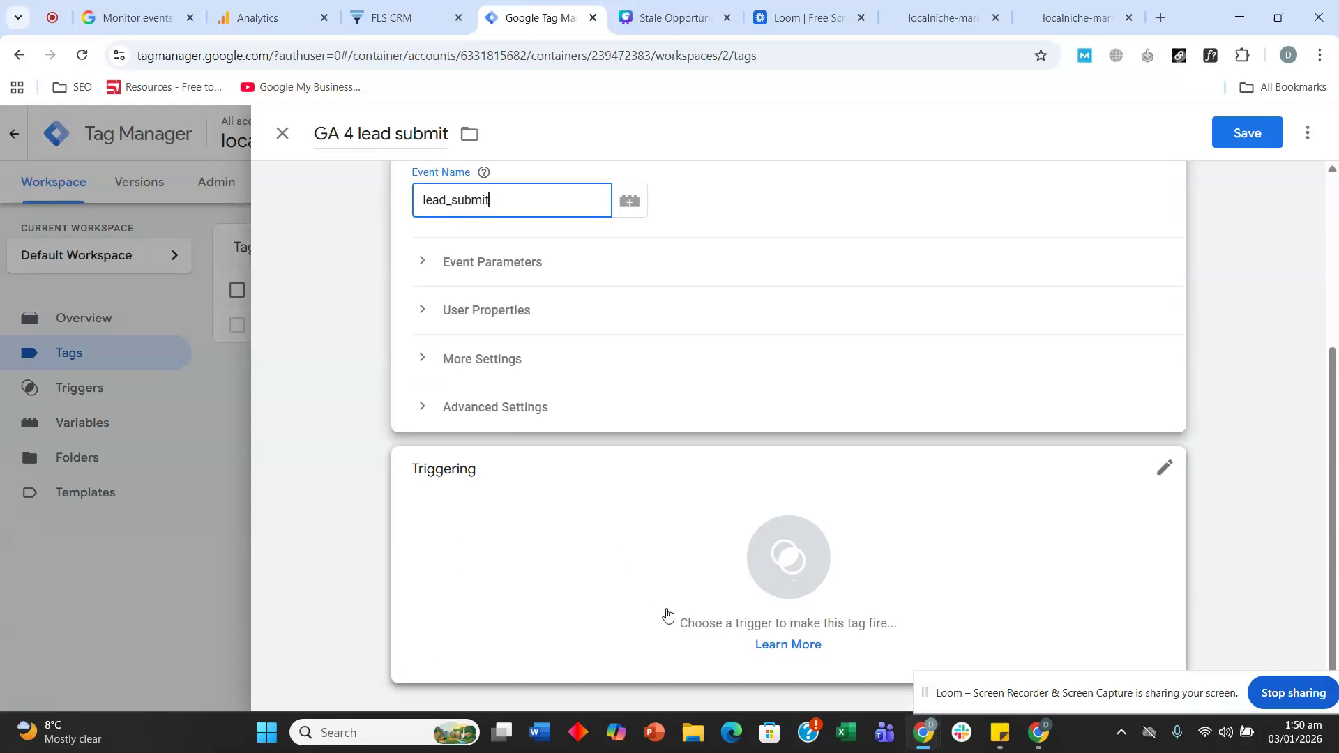
pyautogui.click(664, 614)
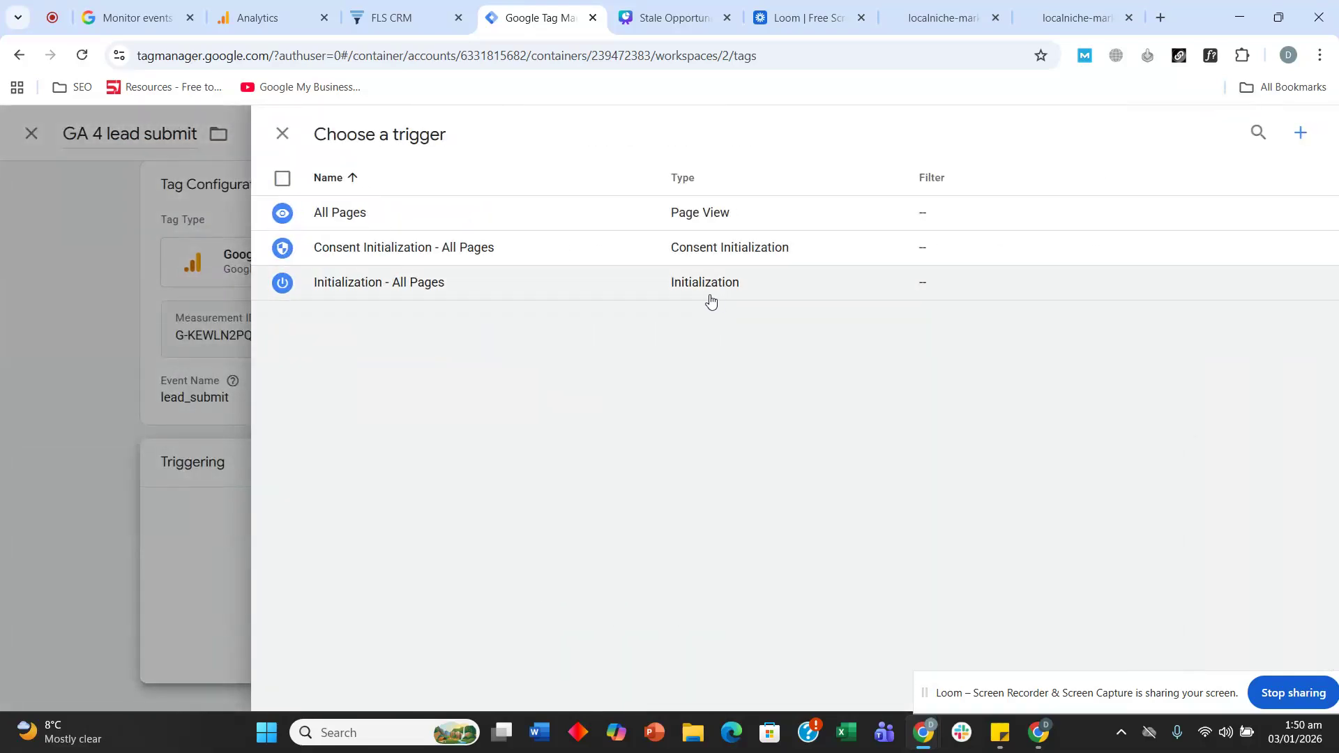
# - Create a Page View trigger named 'pageview thank you' firing on Some Page Views
pyautogui.click(1301, 132)
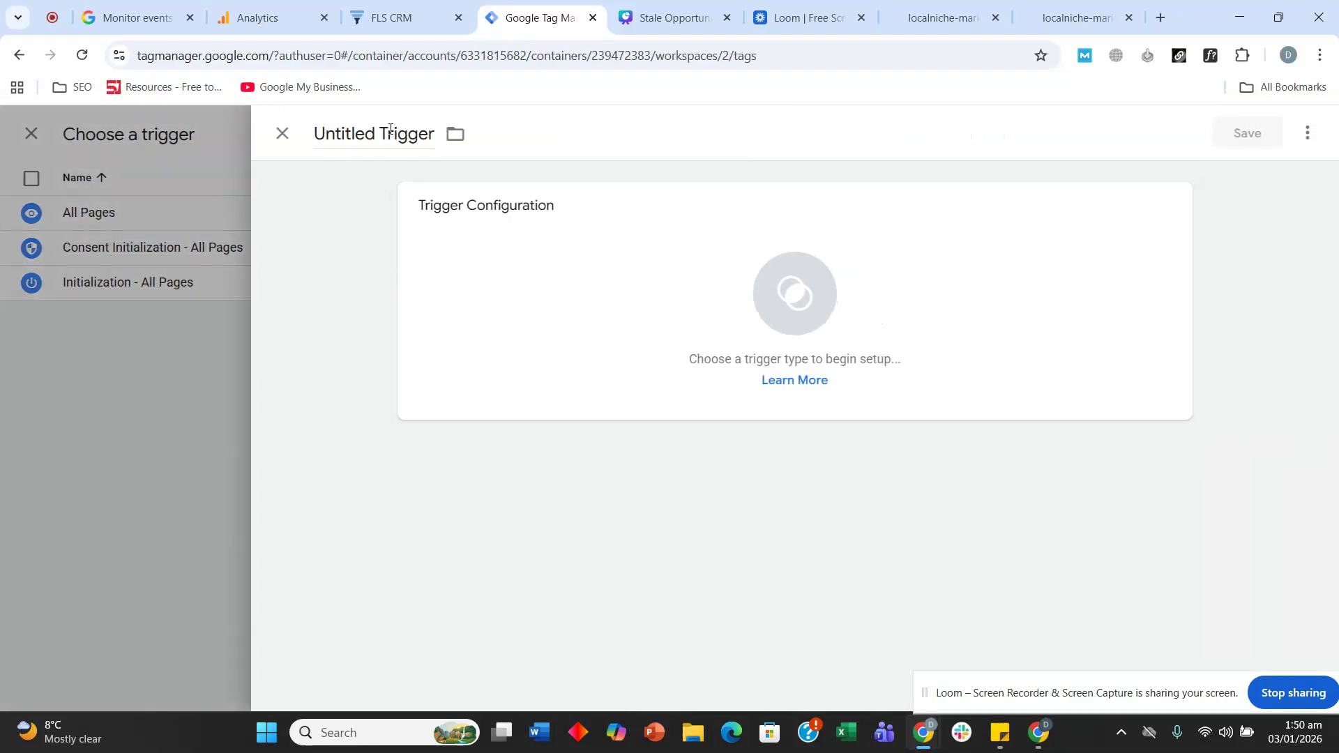
pyautogui.click(389, 131)
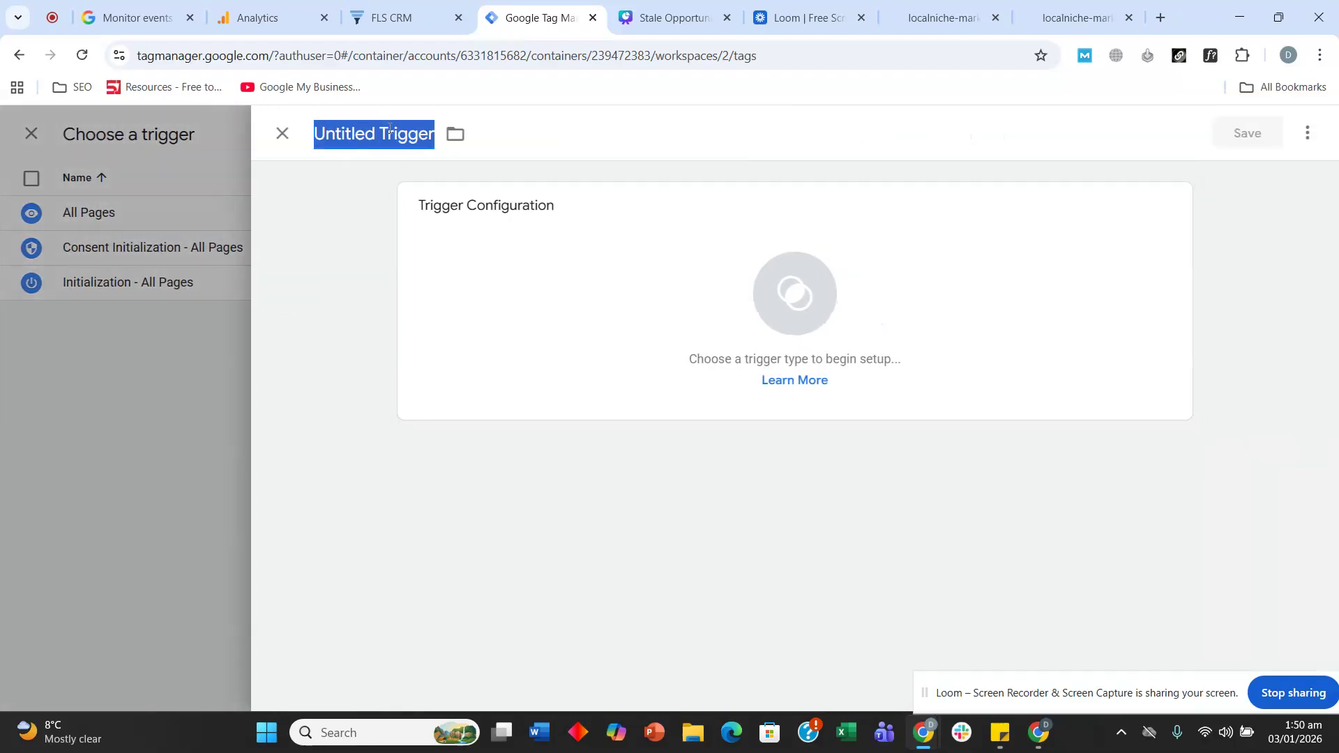
pyautogui.write('pageview')
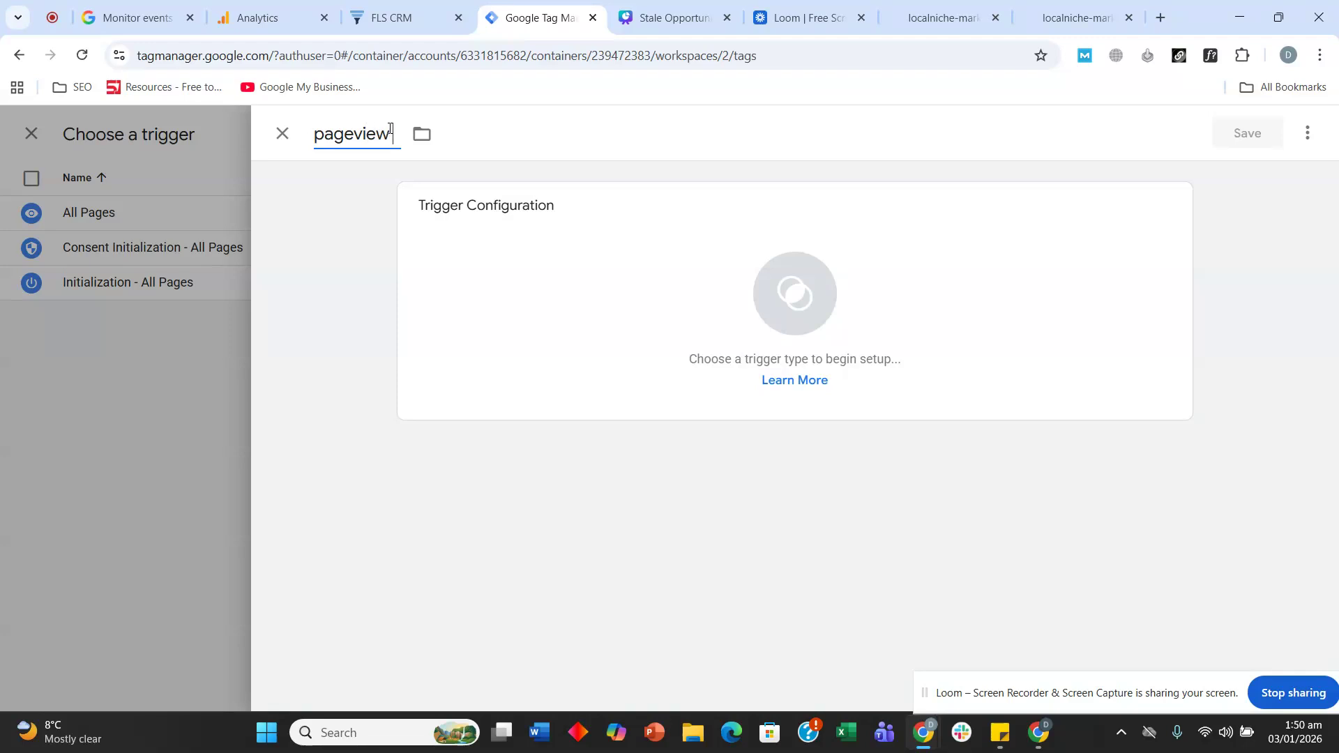
pyautogui.write(' thank you')
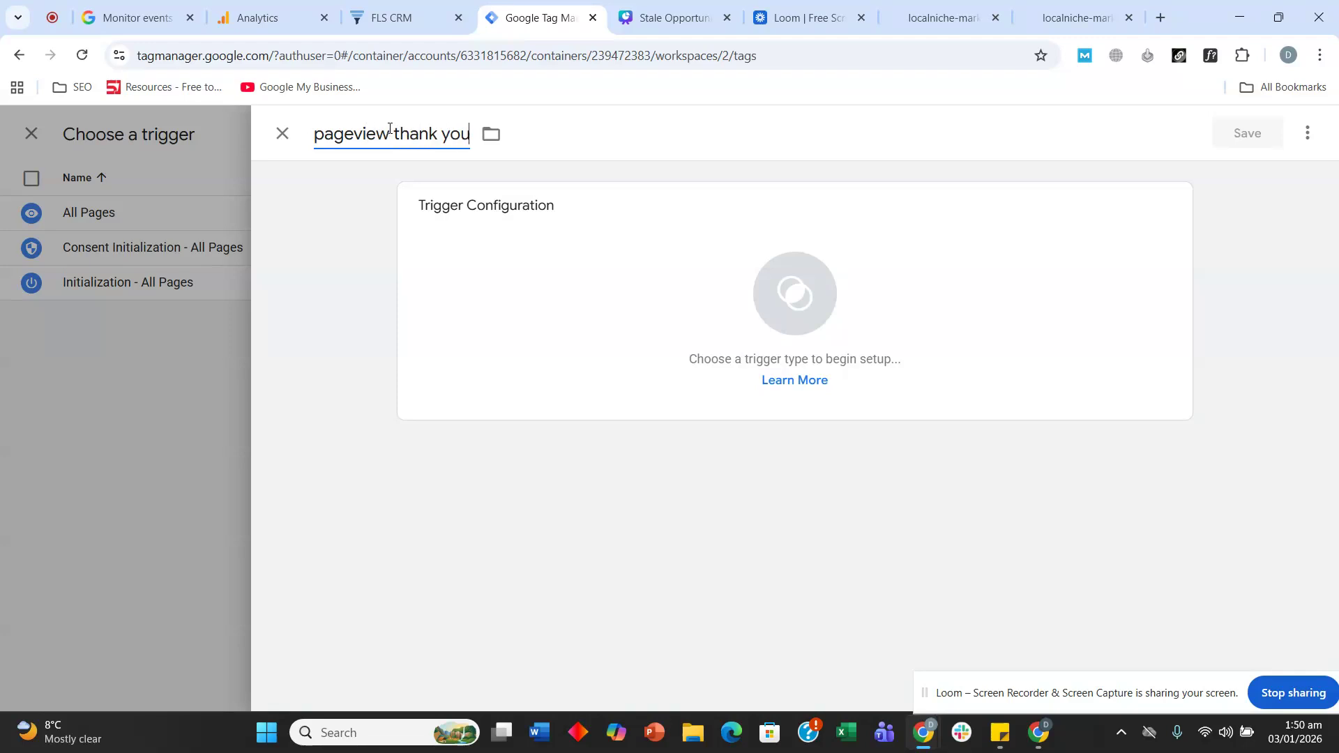
pyautogui.click(507, 208)
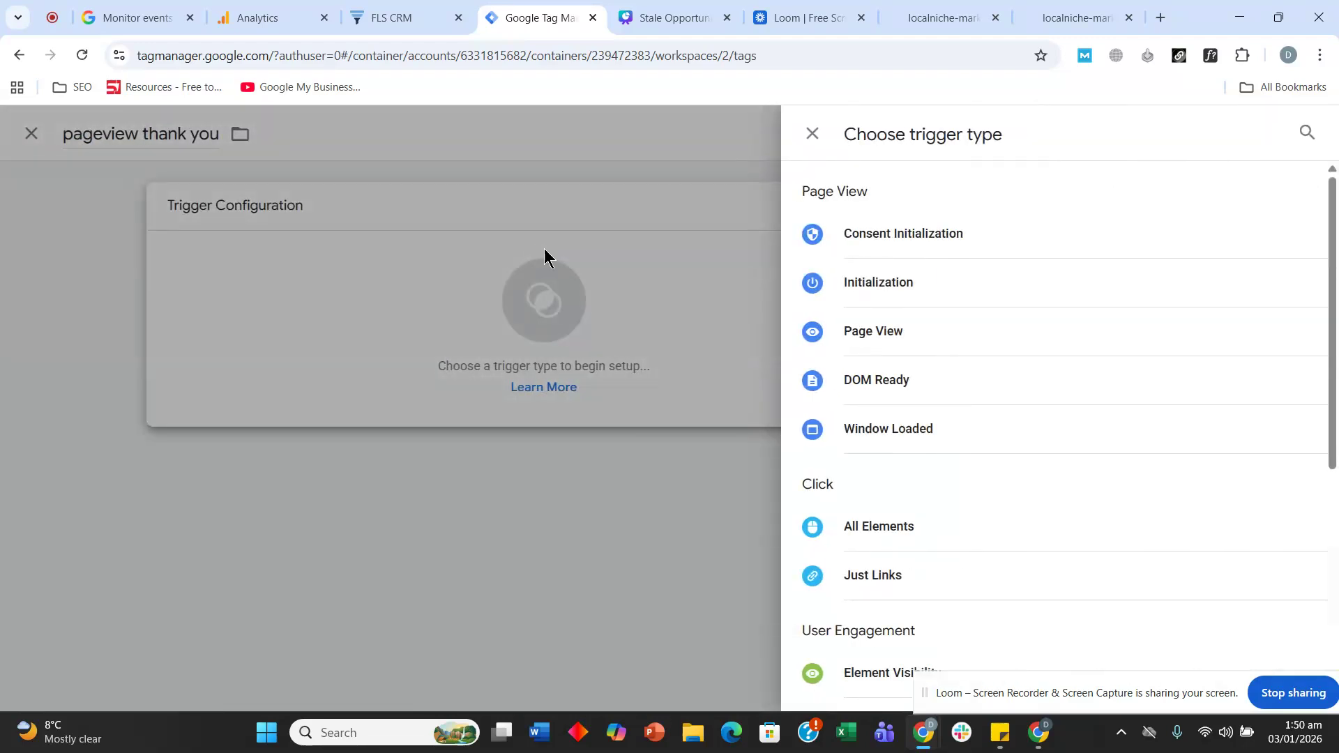
pyautogui.click(853, 335)
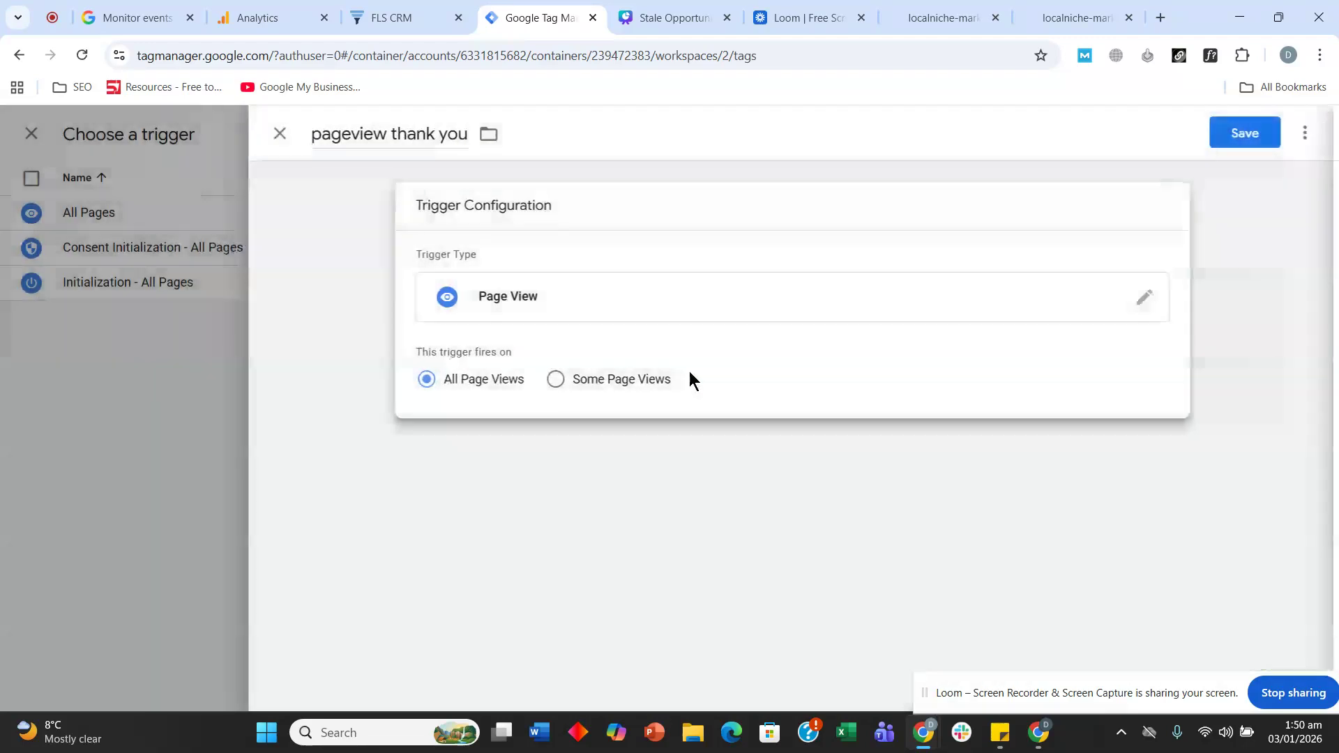
pyautogui.click(584, 385)
# - Set the trigger condition to Page Path contains /thank-you
pyautogui.click(537, 446)
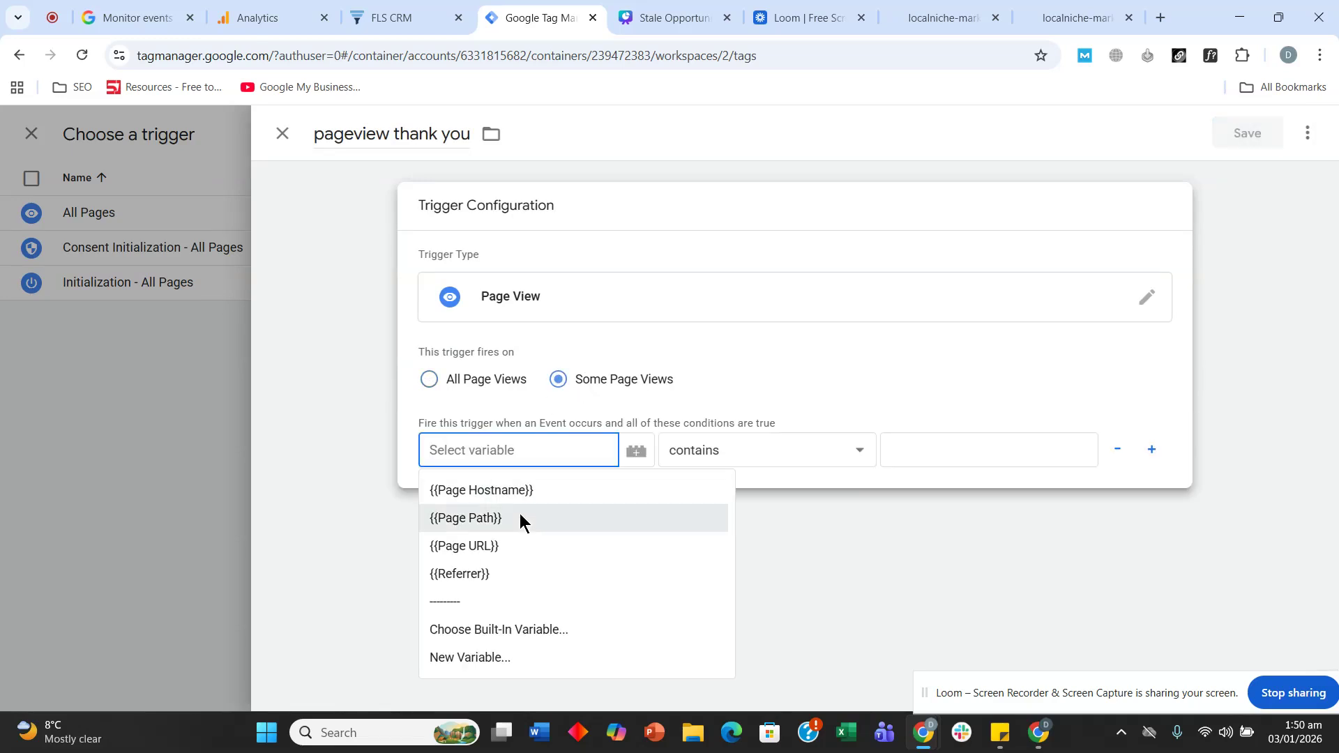
pyautogui.click(514, 520)
pyautogui.click(550, 452)
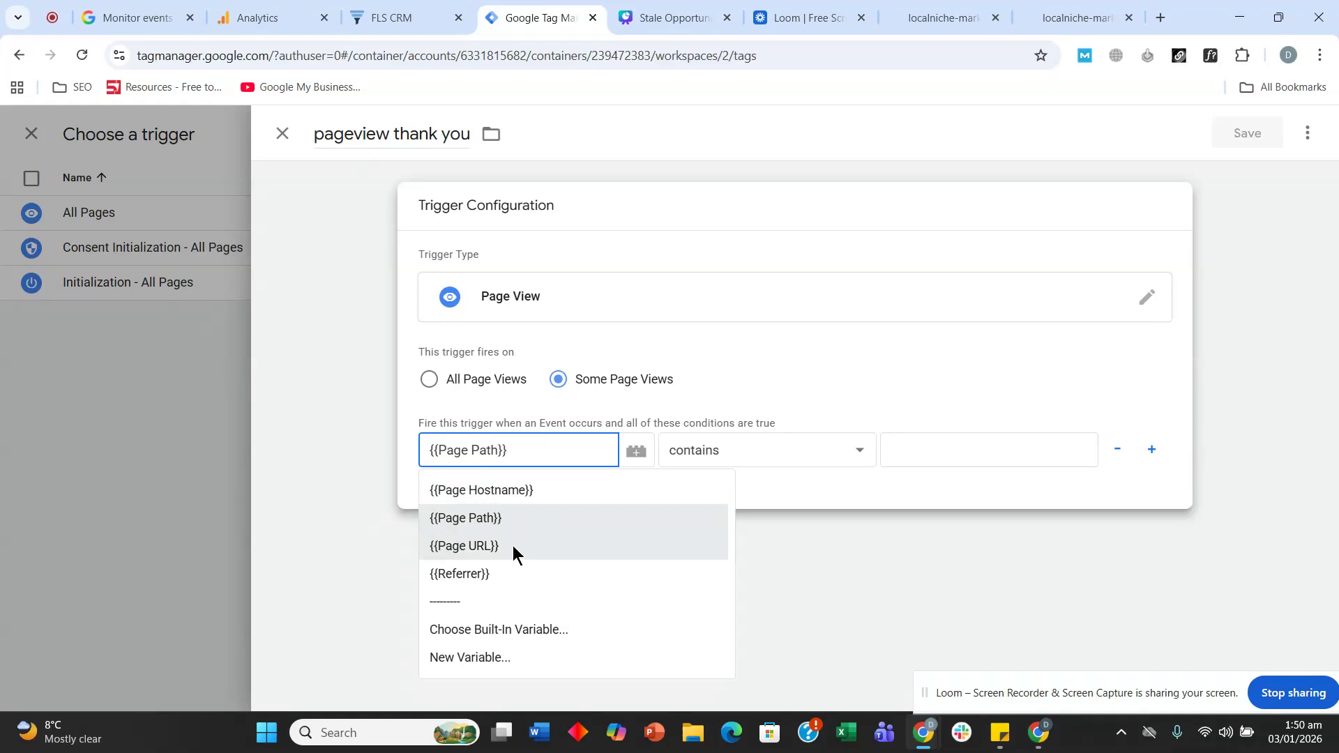
pyautogui.click(459, 516)
pyautogui.click(534, 454)
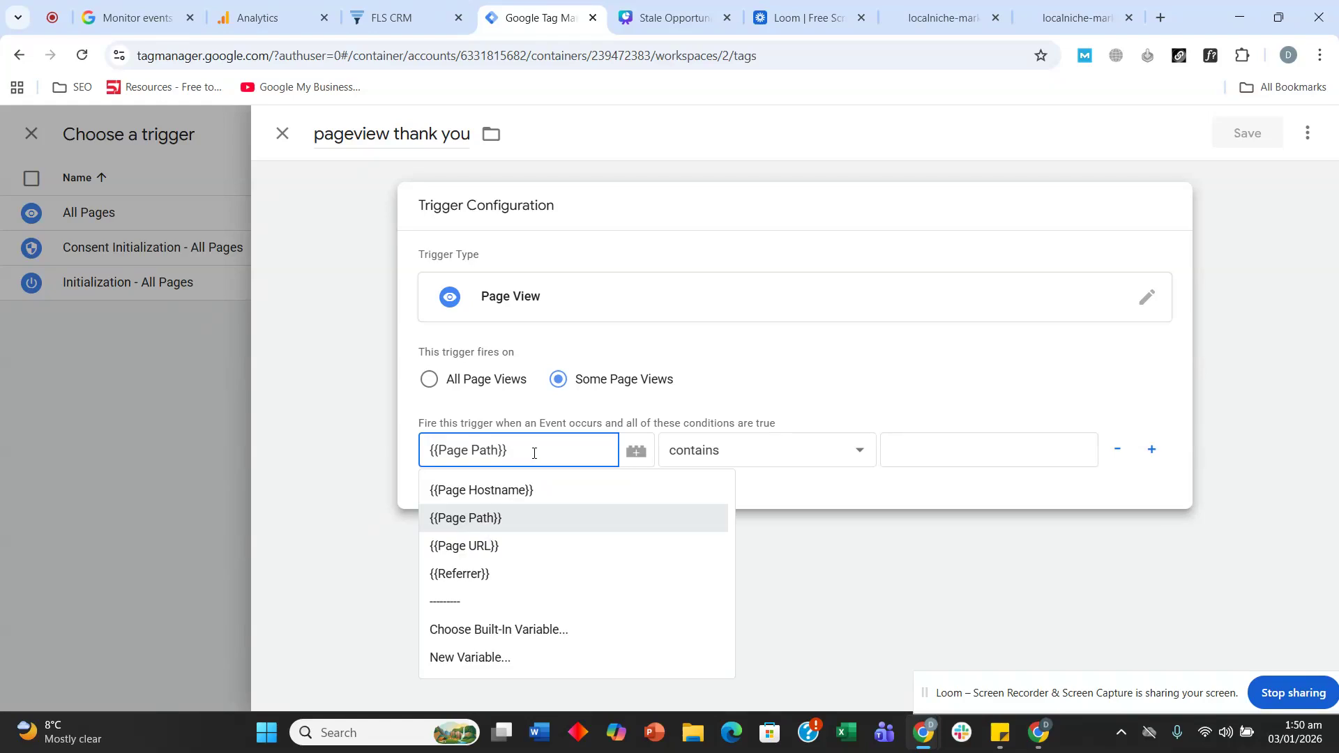
pyautogui.click(943, 520)
pyautogui.click(594, 364)
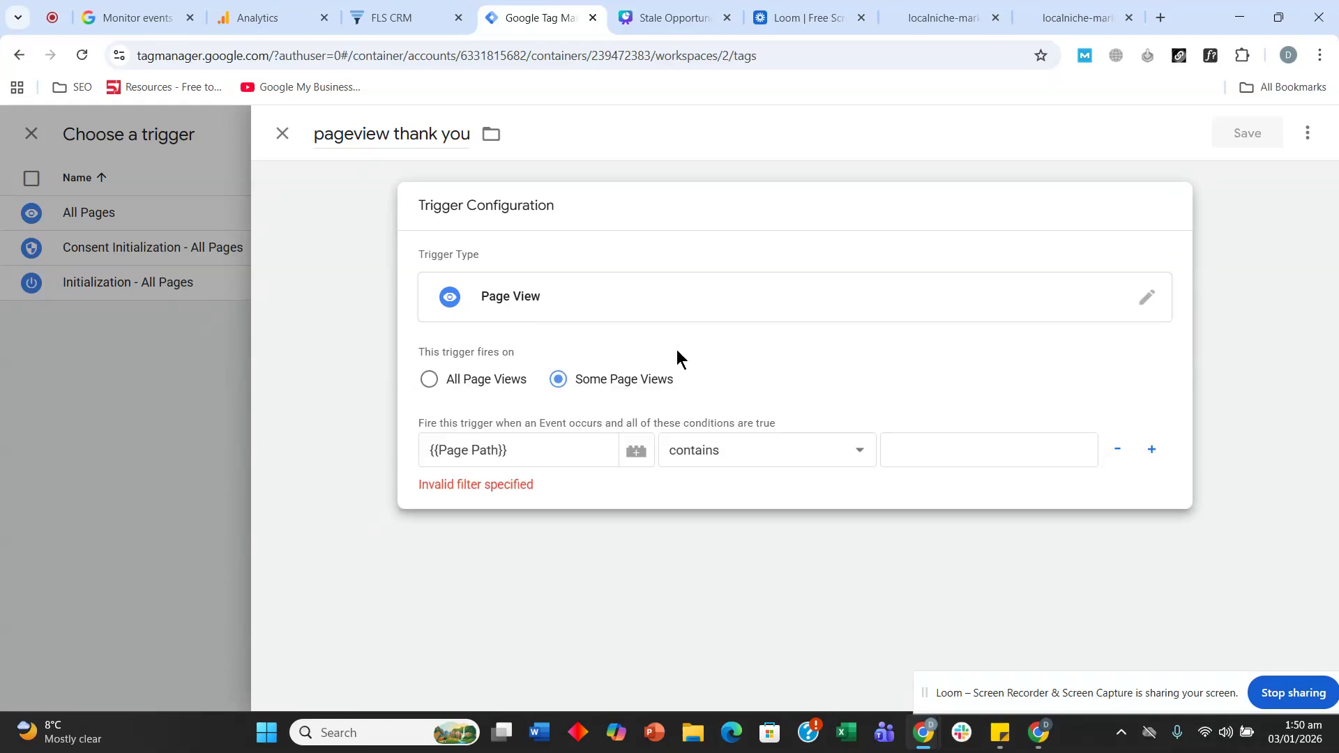
pyautogui.click(1077, 17)
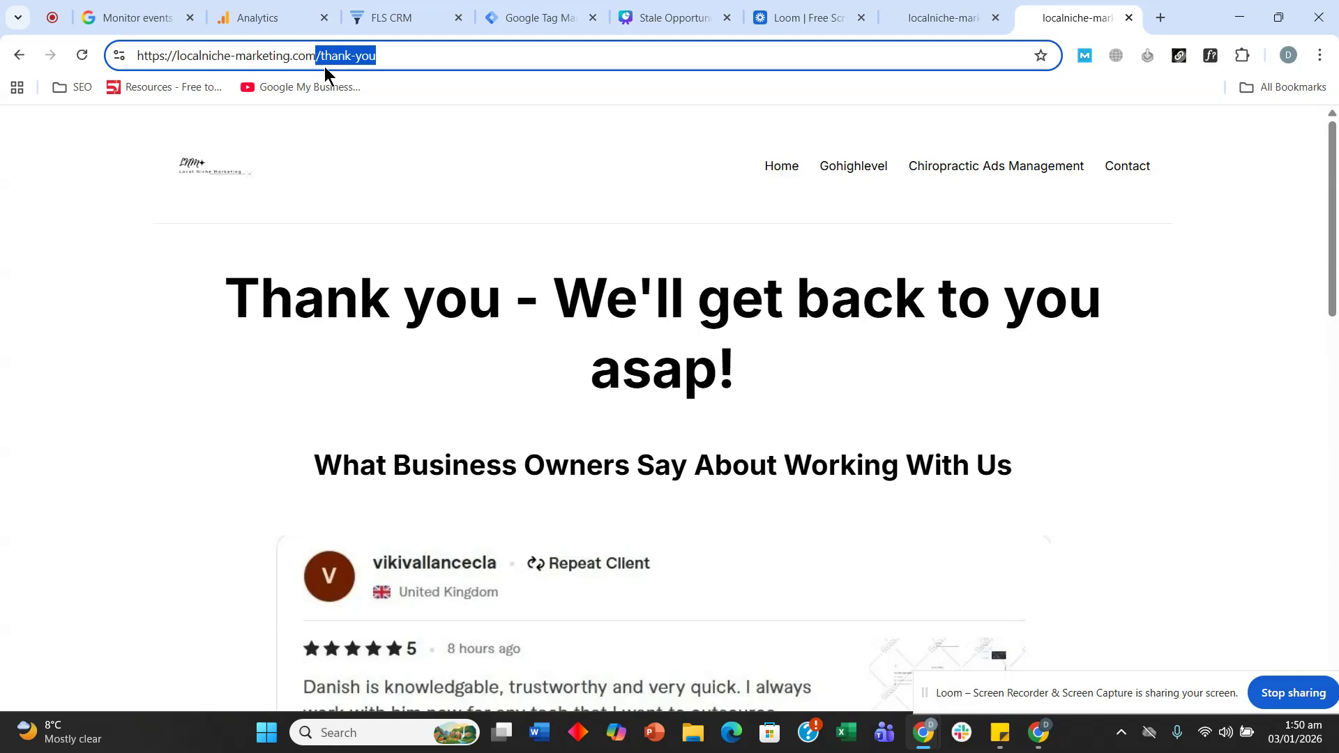
pyautogui.click(275, 18)
pyautogui.click(401, 17)
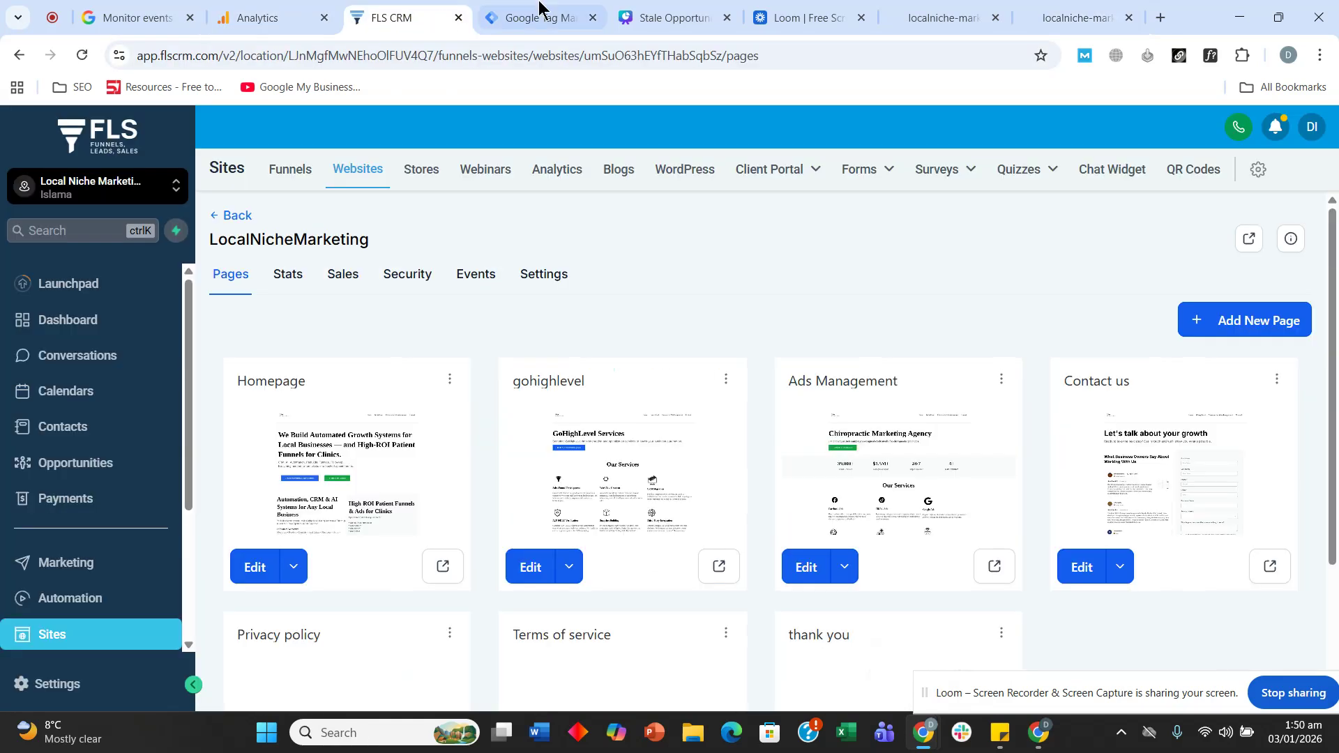
pyautogui.click(541, 8)
pyautogui.click(935, 451)
pyautogui.hotkey('ctrl', 'v')
# - Save the pageview thank you trigger and the GA 4 lead submit tag
pyautogui.click(1191, 166)
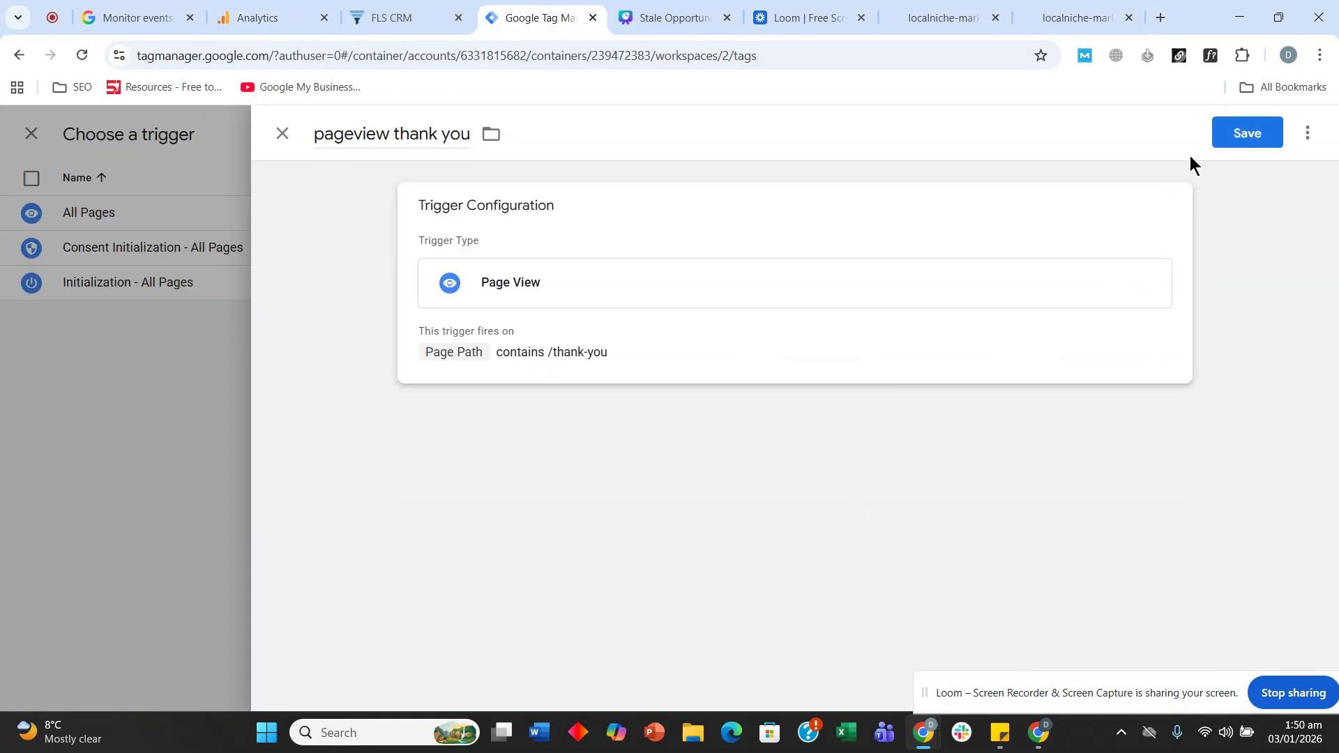
pyautogui.click(1229, 147)
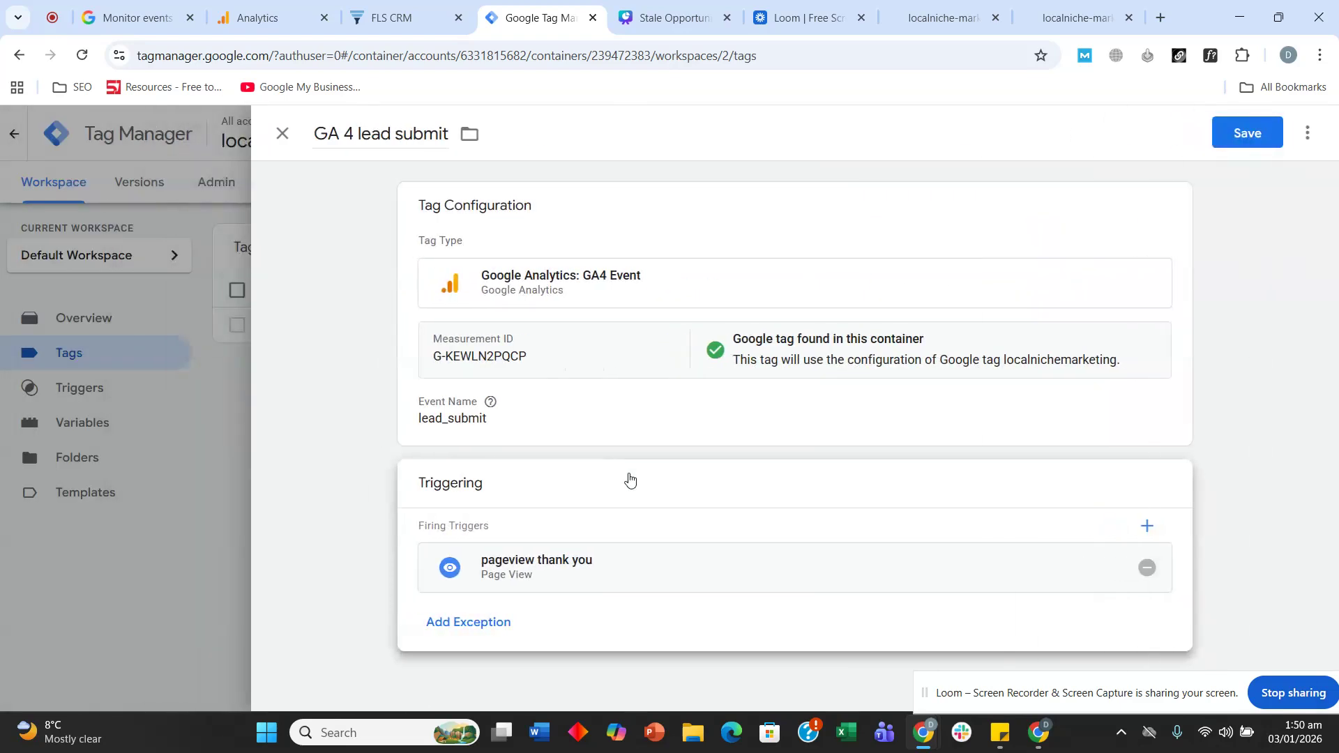
pyautogui.click(1252, 143)
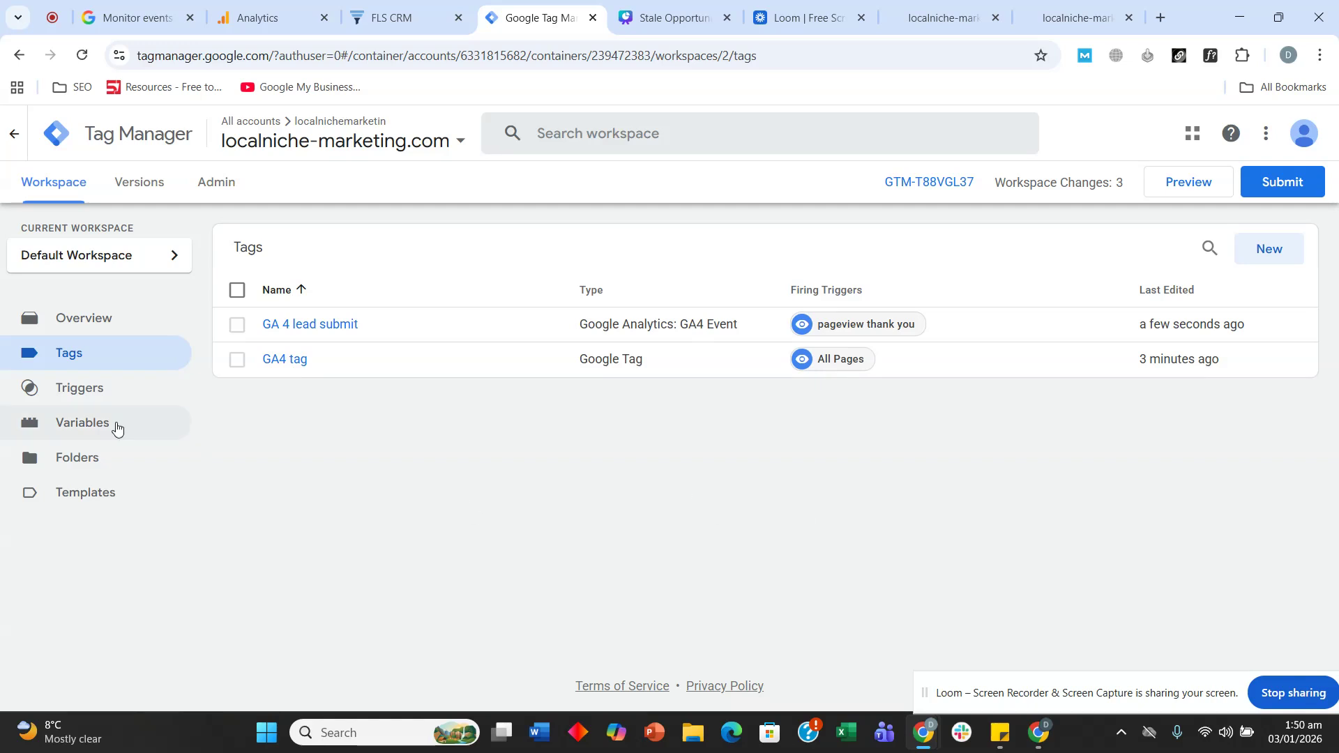
pyautogui.click(83, 422)
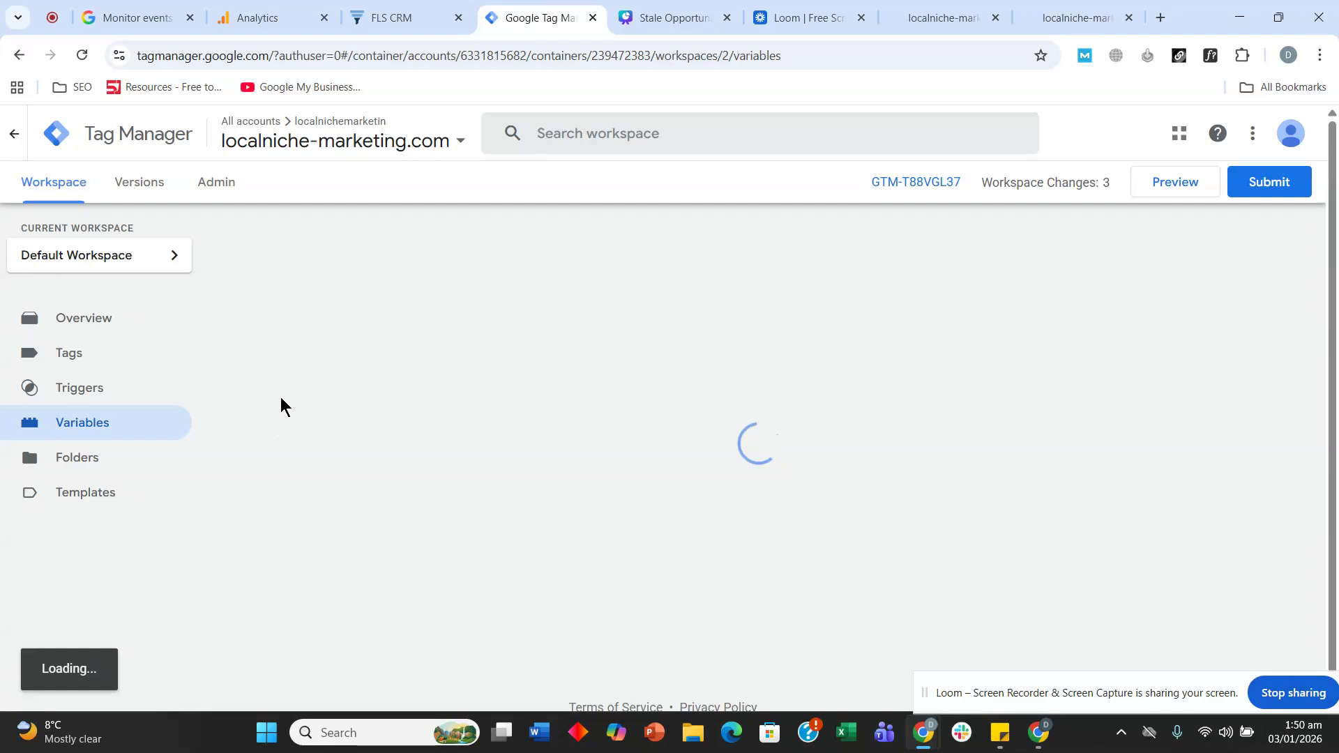
# - Enable the Analytics, Environment, Container, Random Number, HTML ID, Error and Debug Mode built-in variables
pyautogui.click(1244, 273)
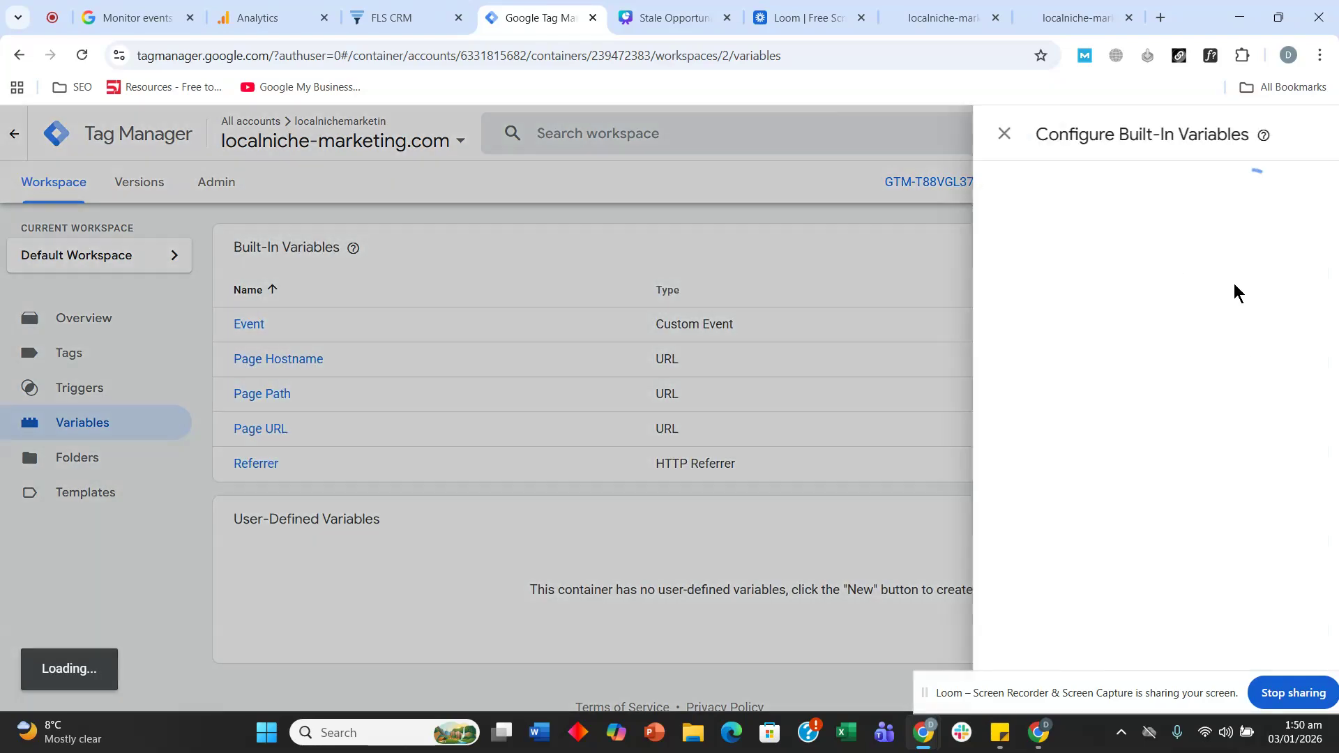
pyautogui.click(813, 415)
pyautogui.click(812, 451)
pyautogui.click(812, 485)
pyautogui.click(813, 555)
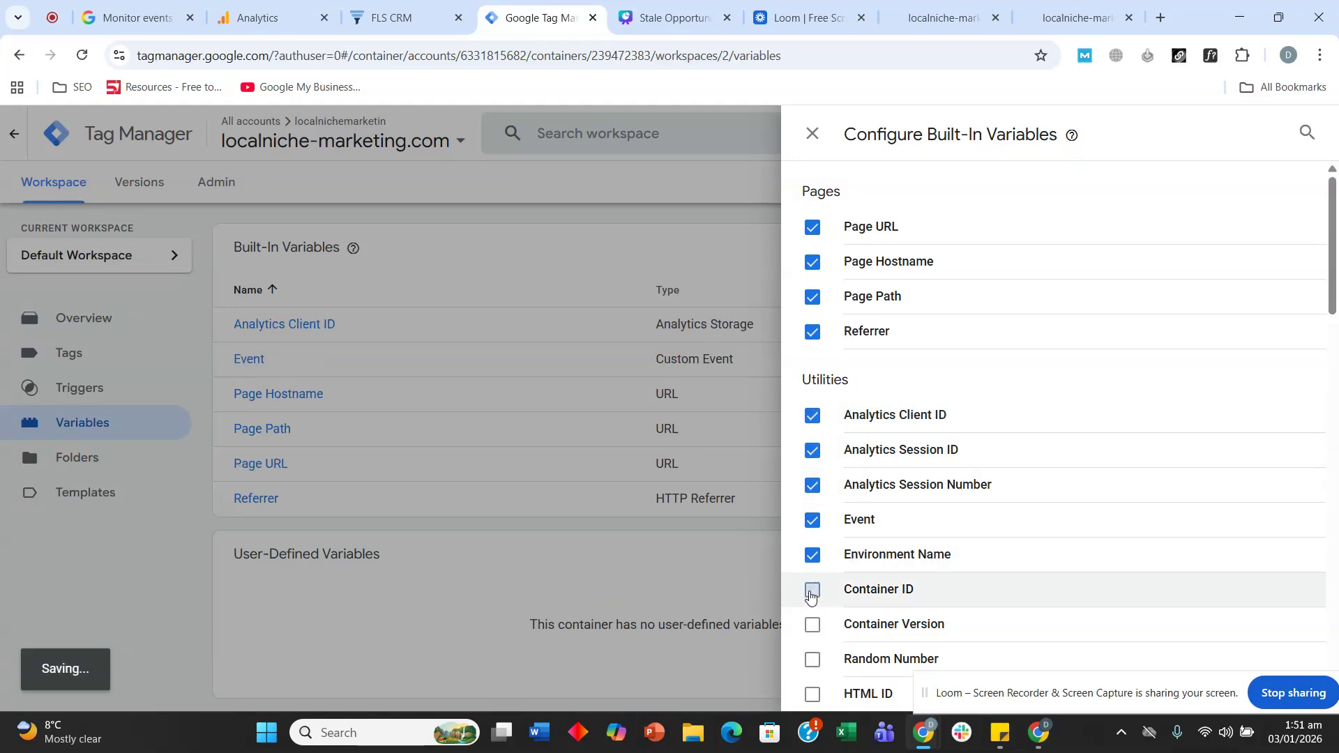
pyautogui.click(813, 590)
pyautogui.scroll(-5, 809, 557)
pyautogui.click(812, 277)
pyautogui.click(813, 311)
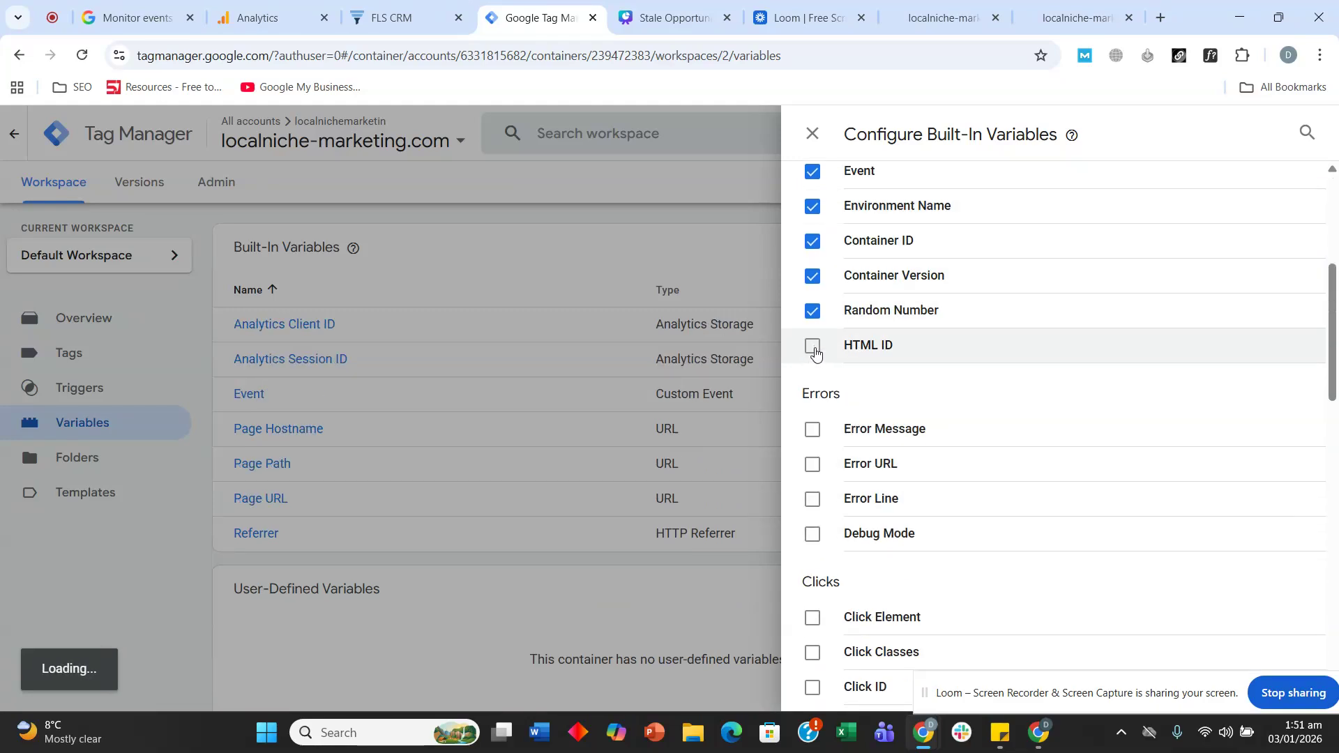
pyautogui.click(813, 346)
pyautogui.click(813, 430)
pyautogui.click(813, 465)
pyautogui.click(813, 499)
pyautogui.click(812, 534)
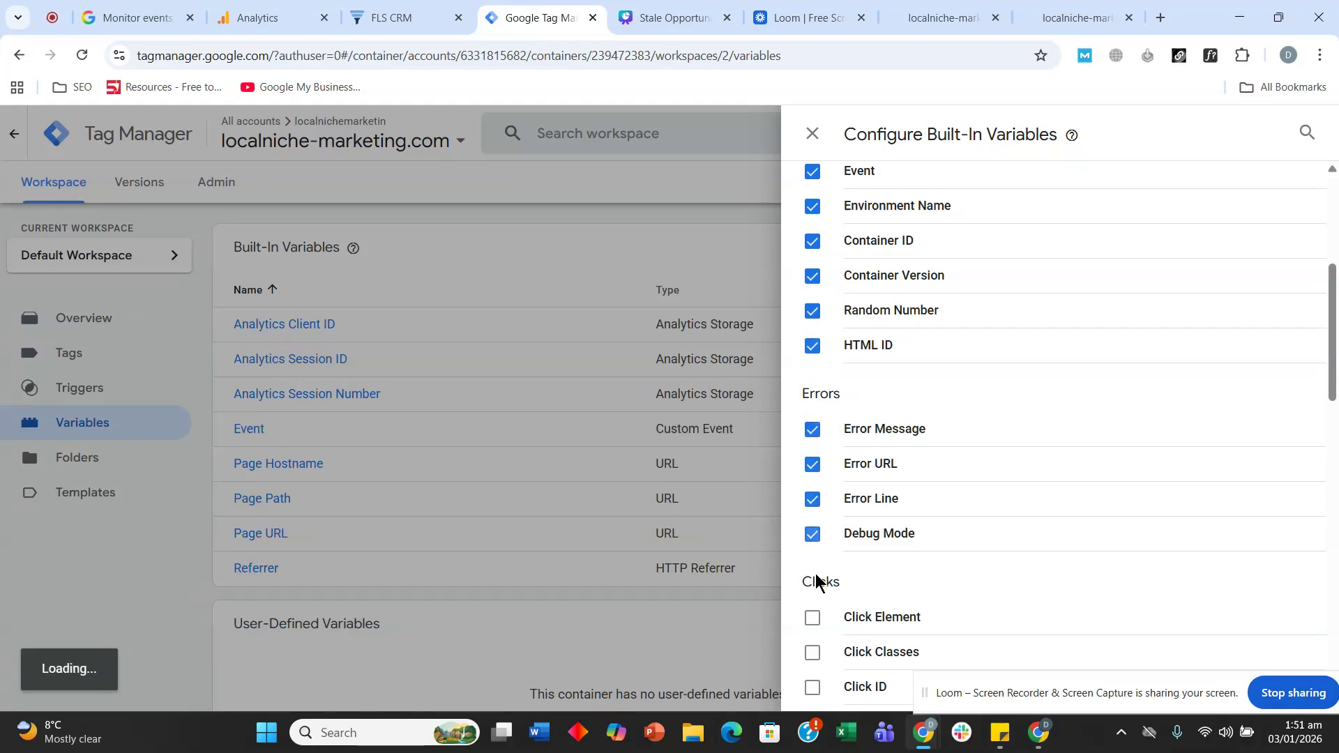
# - Enable all Click and Form built-in variables (Element, Classes, ID, Target, URL, Text)
pyautogui.click(812, 618)
pyautogui.scroll(-6, 823, 489)
pyautogui.click(812, 217)
pyautogui.click(813, 252)
pyautogui.click(813, 287)
pyautogui.click(812, 321)
pyautogui.click(813, 356)
pyautogui.click(812, 440)
pyautogui.click(813, 474)
pyautogui.click(812, 510)
pyautogui.click(812, 545)
pyautogui.click(813, 580)
pyautogui.click(813, 614)
# - Enable the History built-in variables: New/Old History Fragment, New/Old History State, History Source
pyautogui.scroll(-6, 828, 459)
pyautogui.click(814, 262)
pyautogui.click(813, 297)
pyautogui.click(813, 332)
pyautogui.click(813, 367)
pyautogui.click(815, 404)
# - Enable all Video, Scroll Depth, Scroll Direction and Percent Visible built-in variables
pyautogui.scroll(-5, 816, 411)
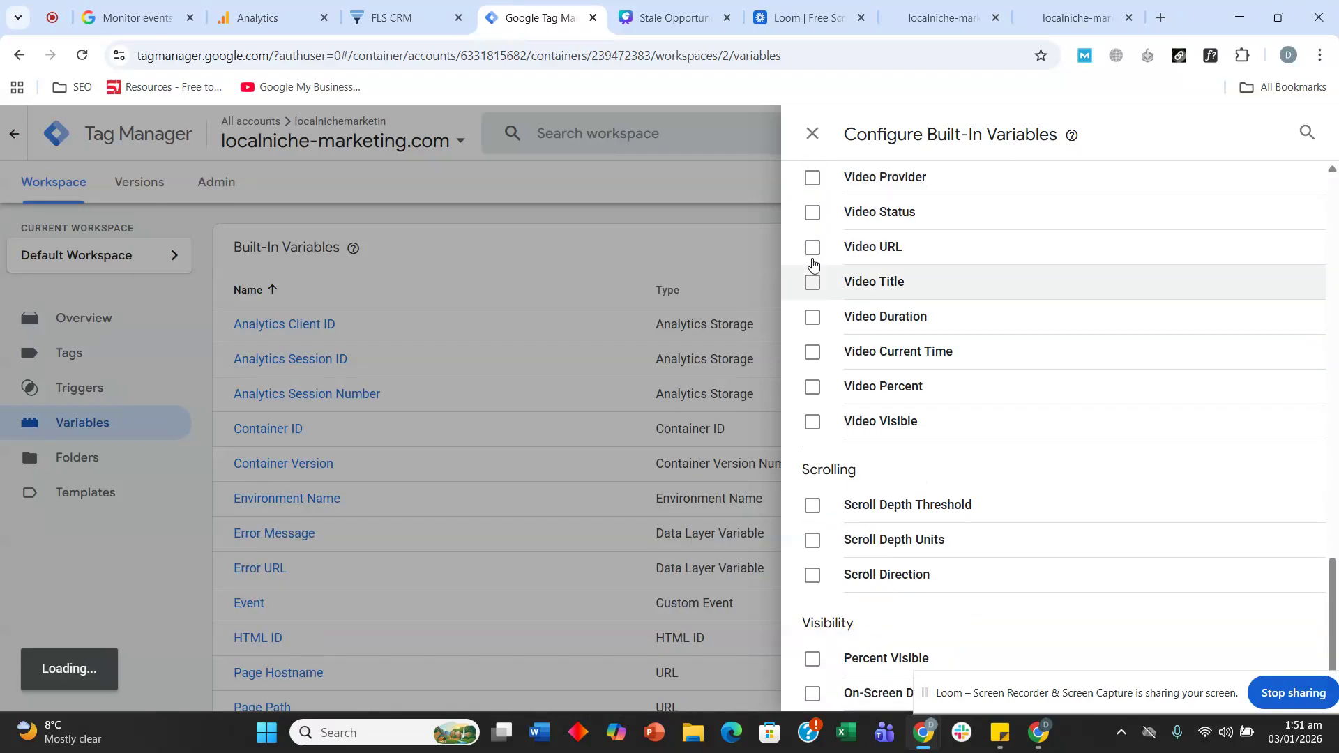
pyautogui.click(813, 178)
pyautogui.click(813, 212)
pyautogui.click(812, 248)
pyautogui.click(812, 282)
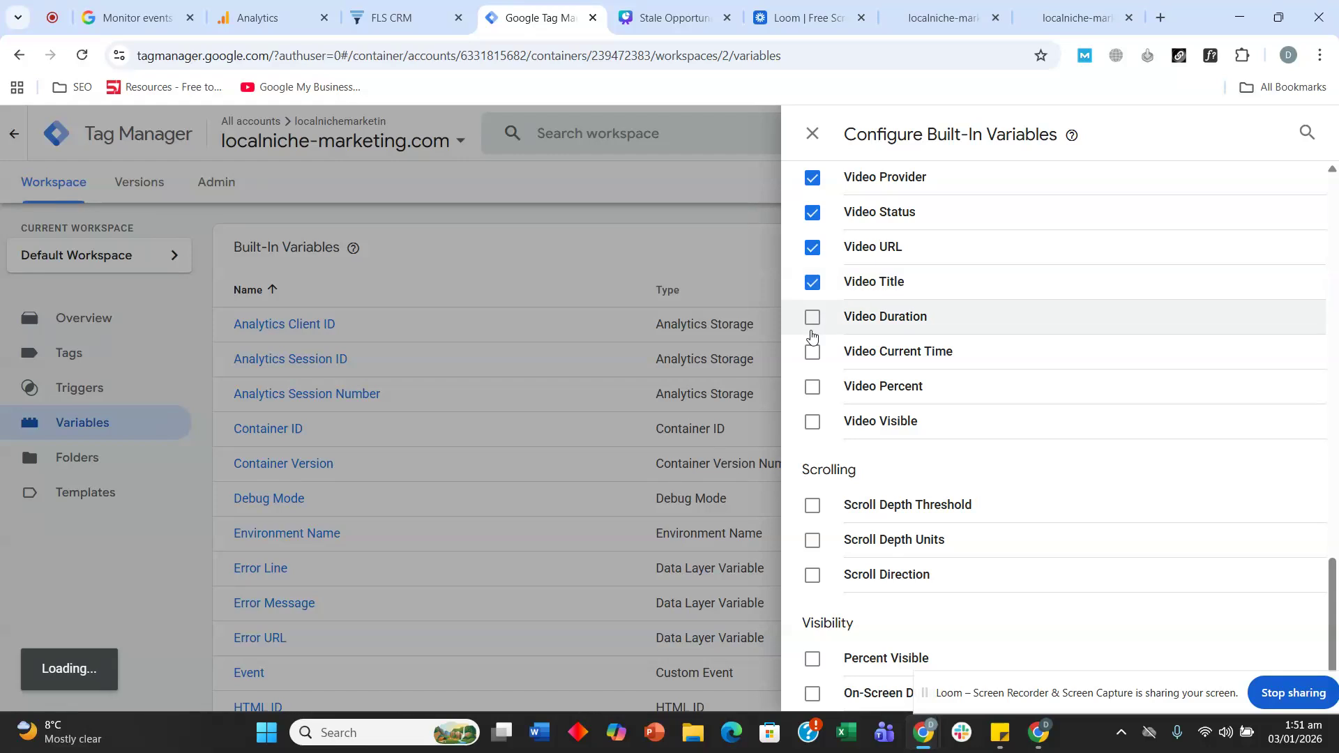
pyautogui.click(812, 317)
pyautogui.click(813, 352)
pyautogui.click(812, 387)
pyautogui.click(812, 421)
pyautogui.scroll(1, 813, 332)
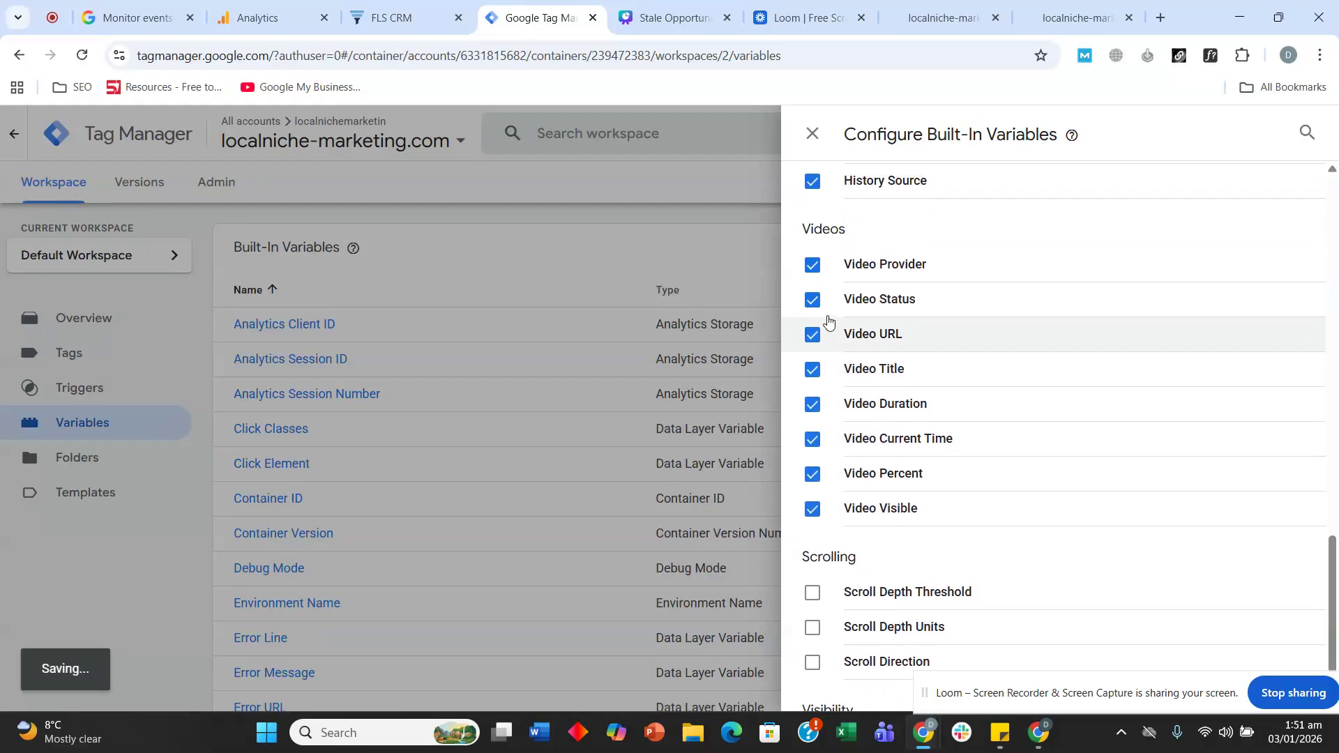
pyautogui.scroll(-1, 811, 418)
pyautogui.click(812, 506)
pyautogui.click(812, 540)
pyautogui.click(812, 576)
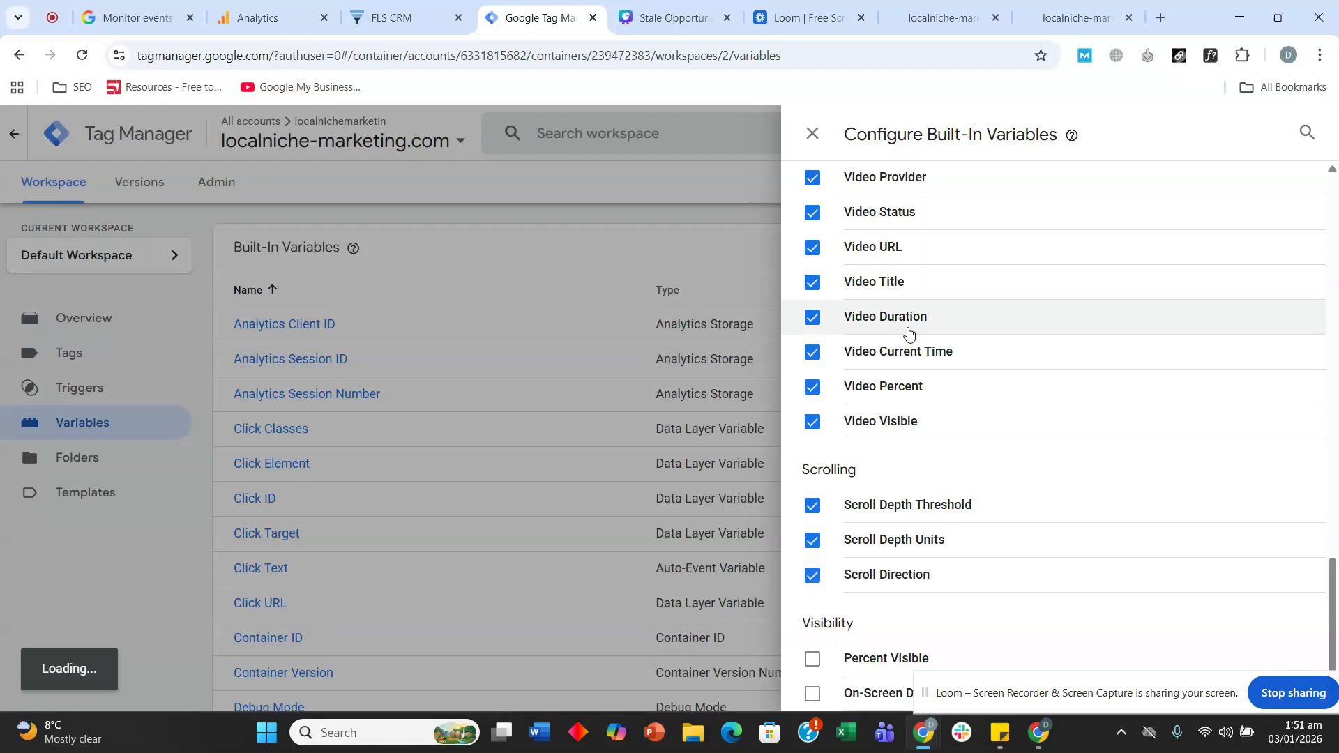
pyautogui.click(813, 659)
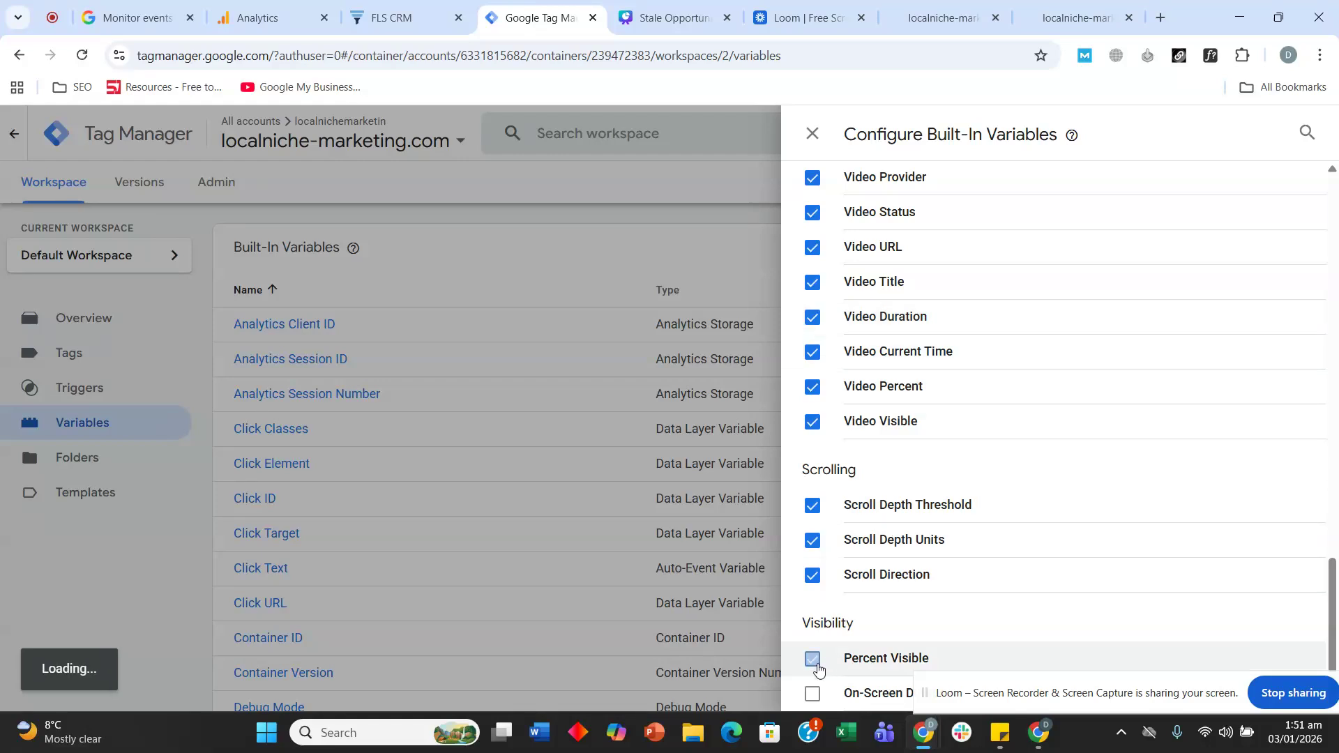
# - Close the built-in variables panel and review the workspace Overview with 33 changes
pyautogui.click(812, 132)
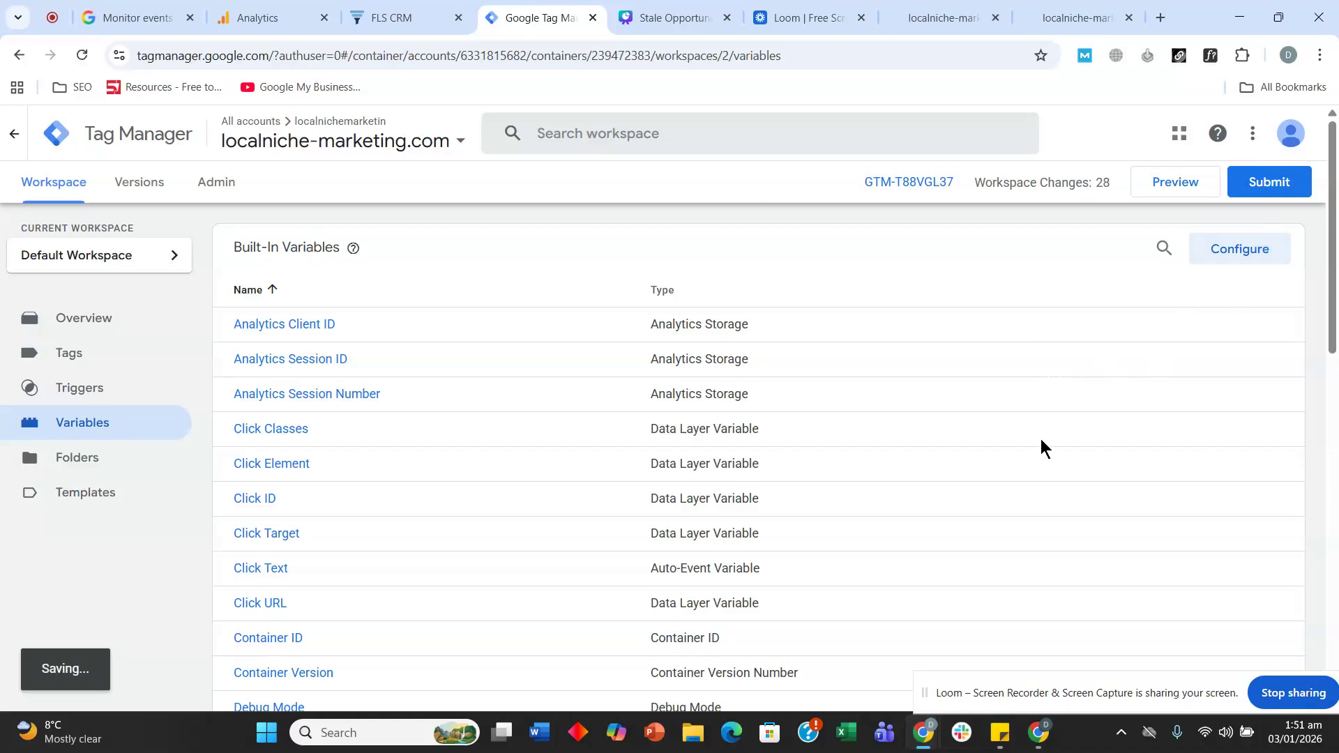
pyautogui.click(144, 327)
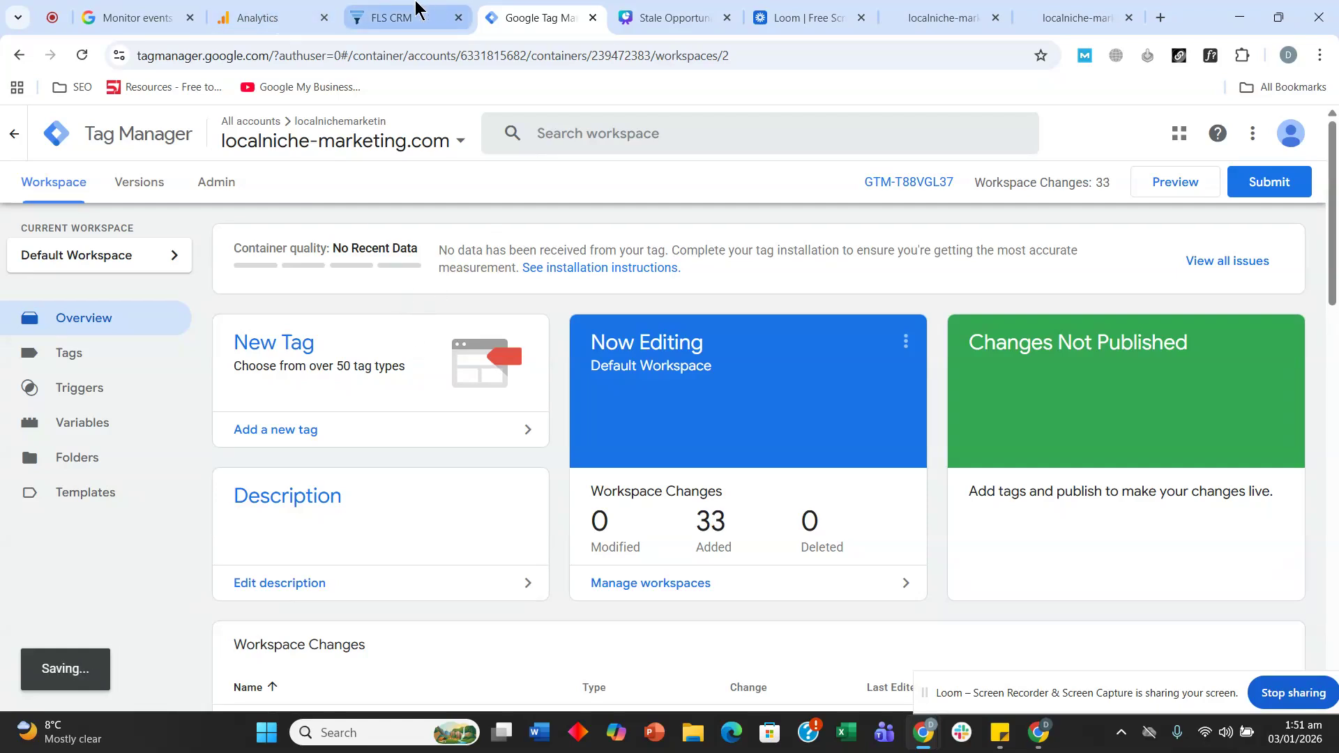
pyautogui.click(394, 19)
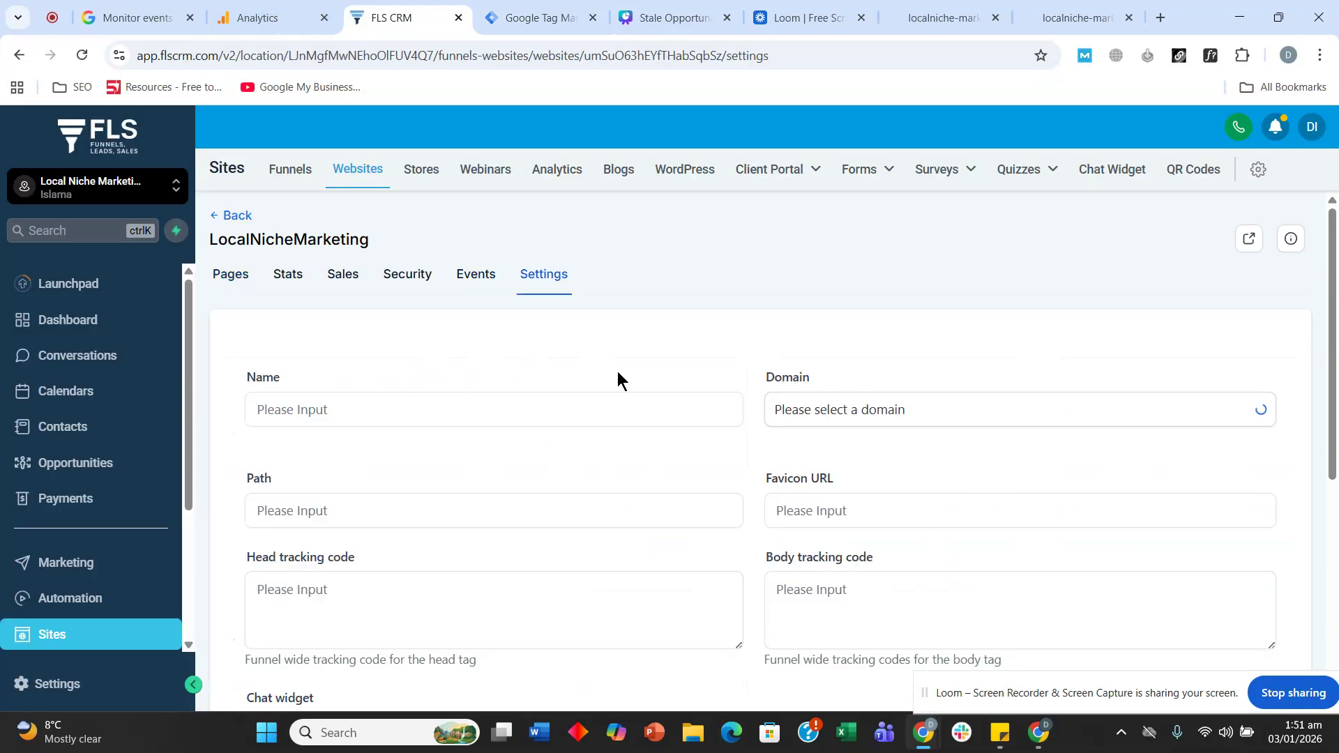
# - Save the FLS CRM website settings and return to the GTM workspace showing 39 changes
pyautogui.scroll(-8, 582, 427)
pyautogui.scroll(-1, 959, 494)
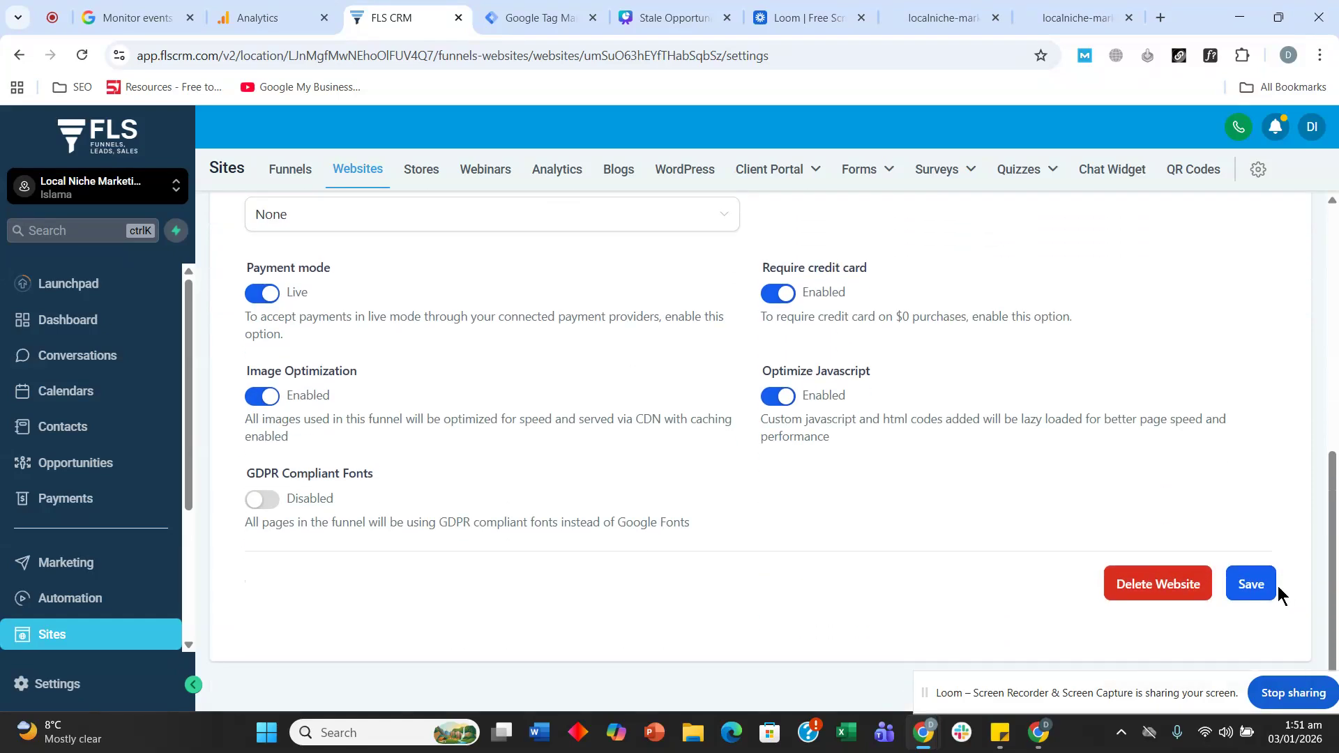
pyautogui.click(1264, 587)
pyautogui.click(272, 18)
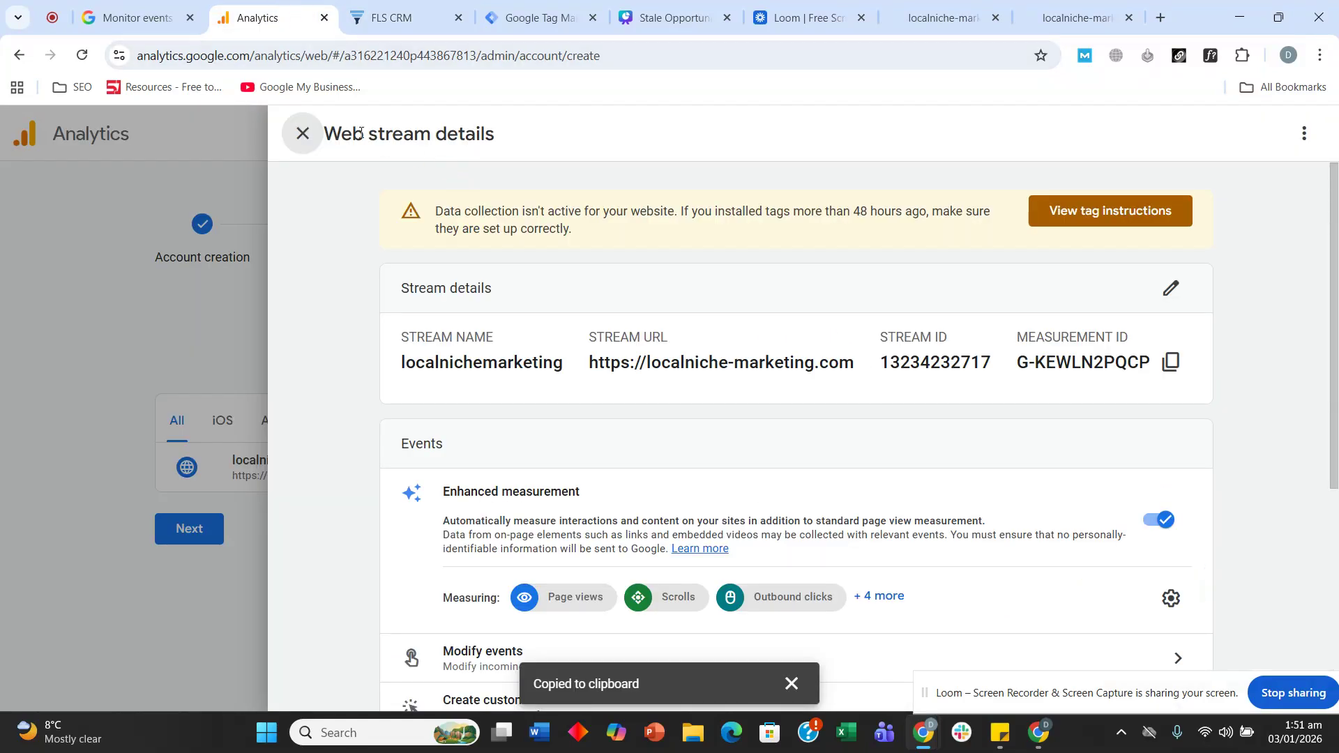
pyautogui.click(466, 9)
pyautogui.click(490, 9)
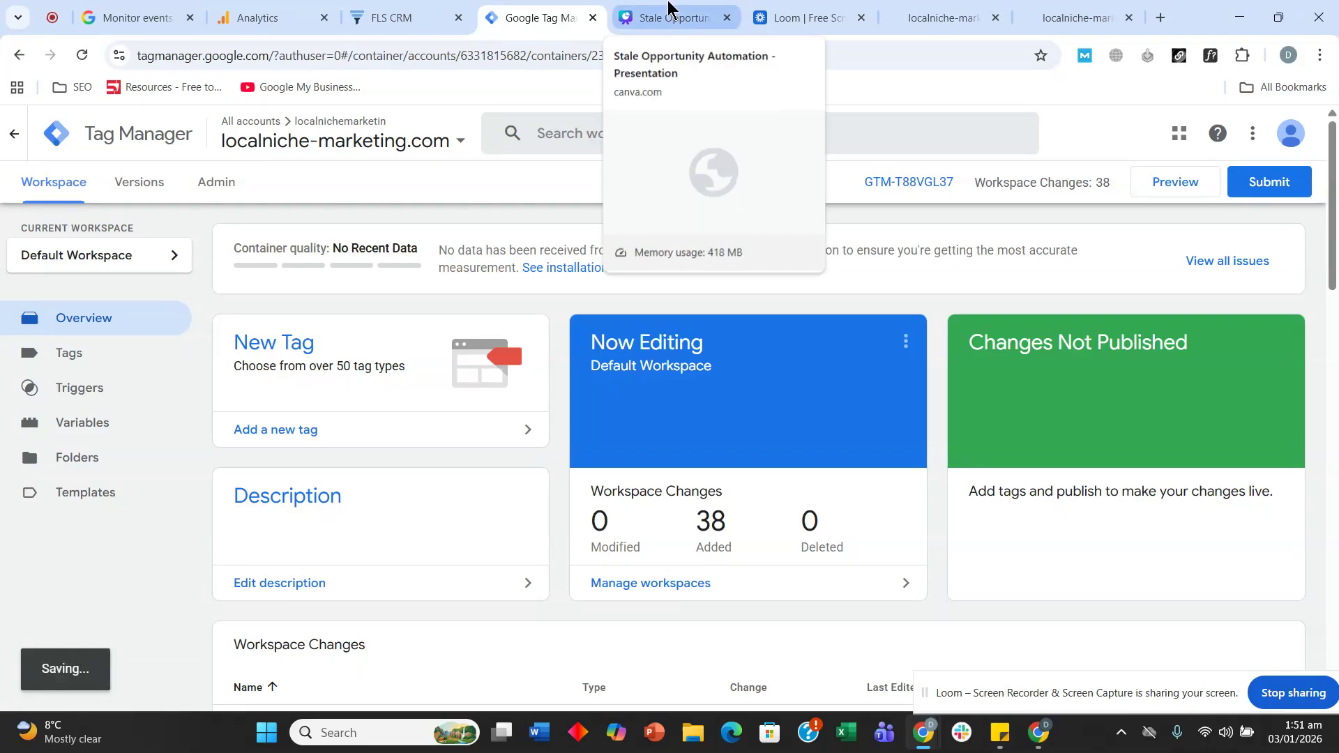
# - Submit and publish the workspace as container version 'V1', then close the summary
pyautogui.click(1262, 185)
pyautogui.click(505, 338)
pyautogui.write('V1')
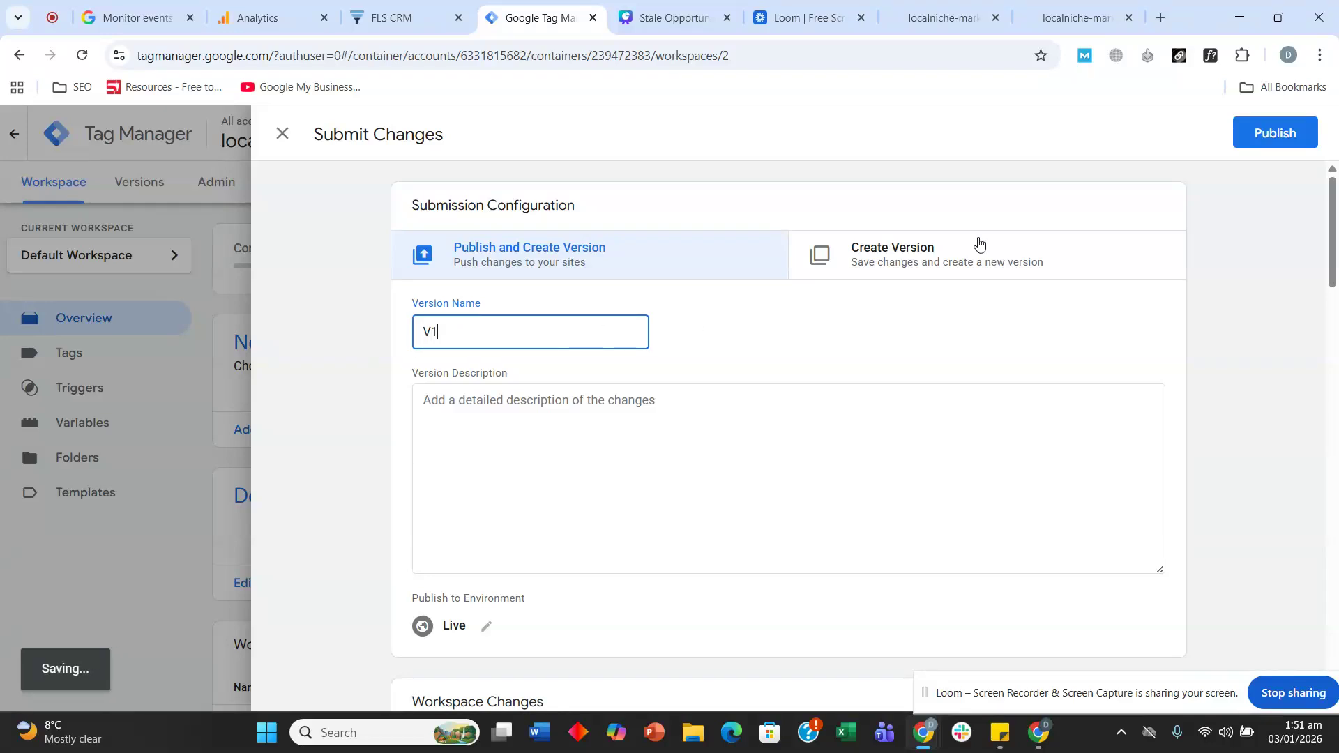
pyautogui.click(1287, 150)
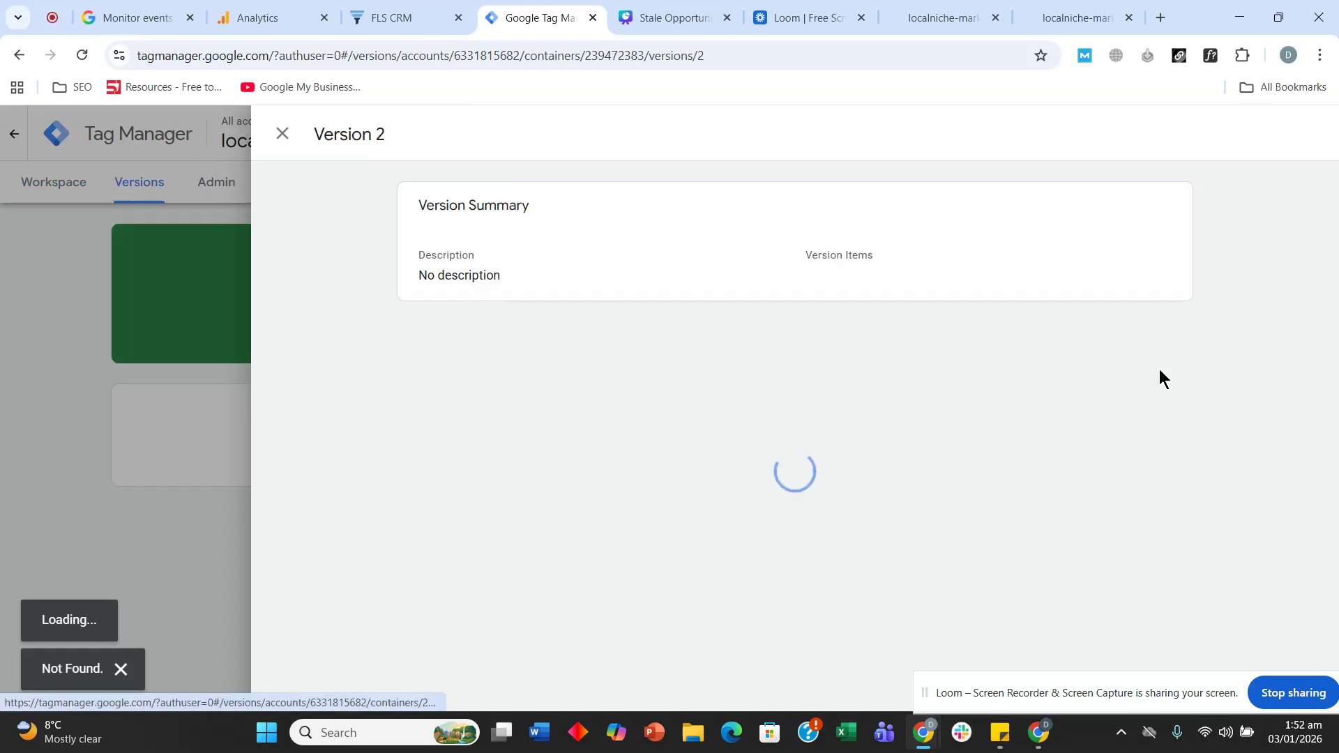
pyautogui.click(282, 134)
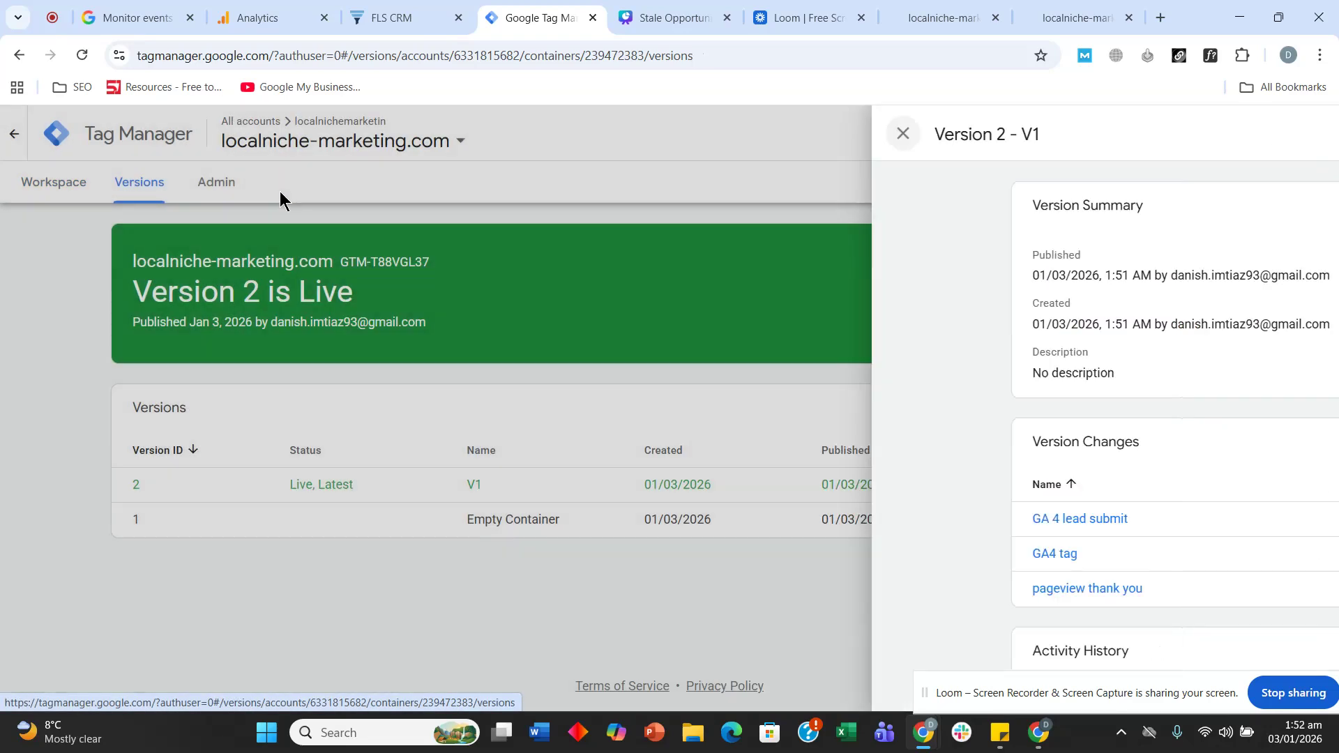
pyautogui.click(291, 15)
# - Finish the GA4 data collection setup and continue to the localnichemarketing Home page
pyautogui.scroll(-5, 707, 379)
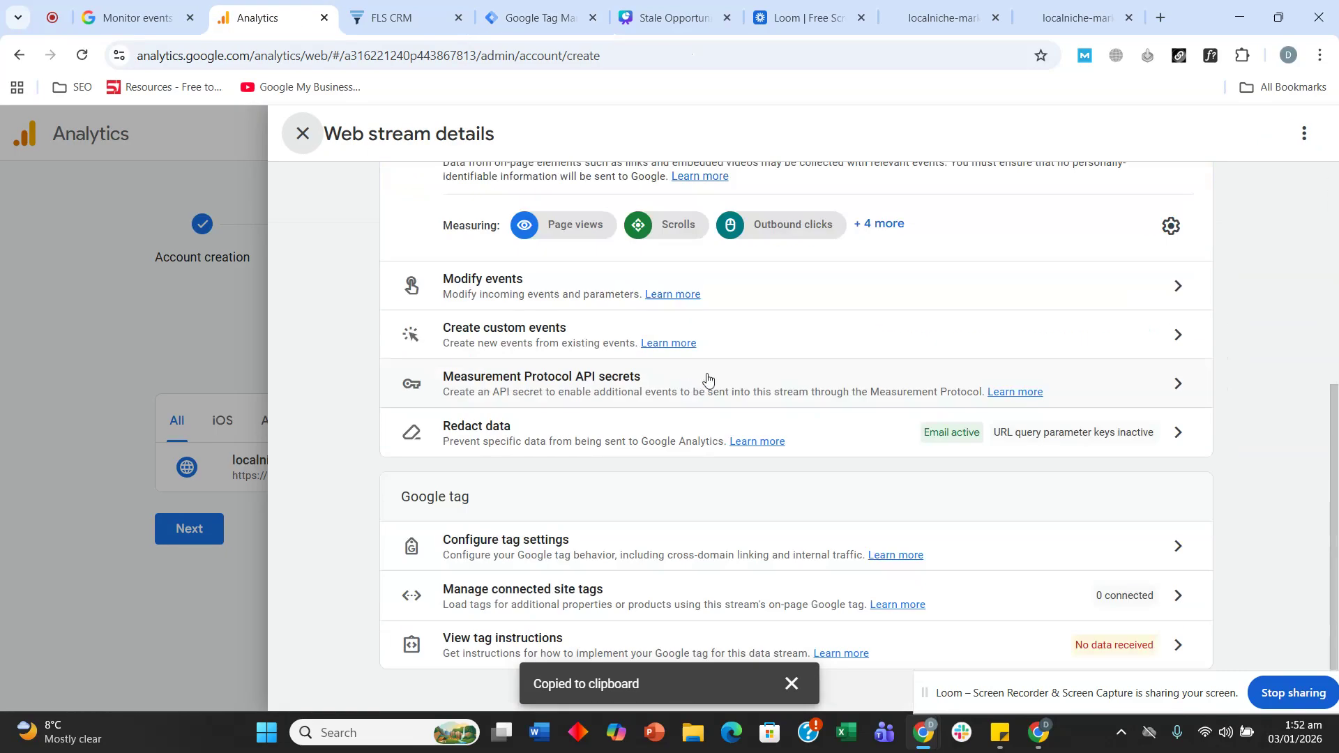
pyautogui.scroll(5, 763, 404)
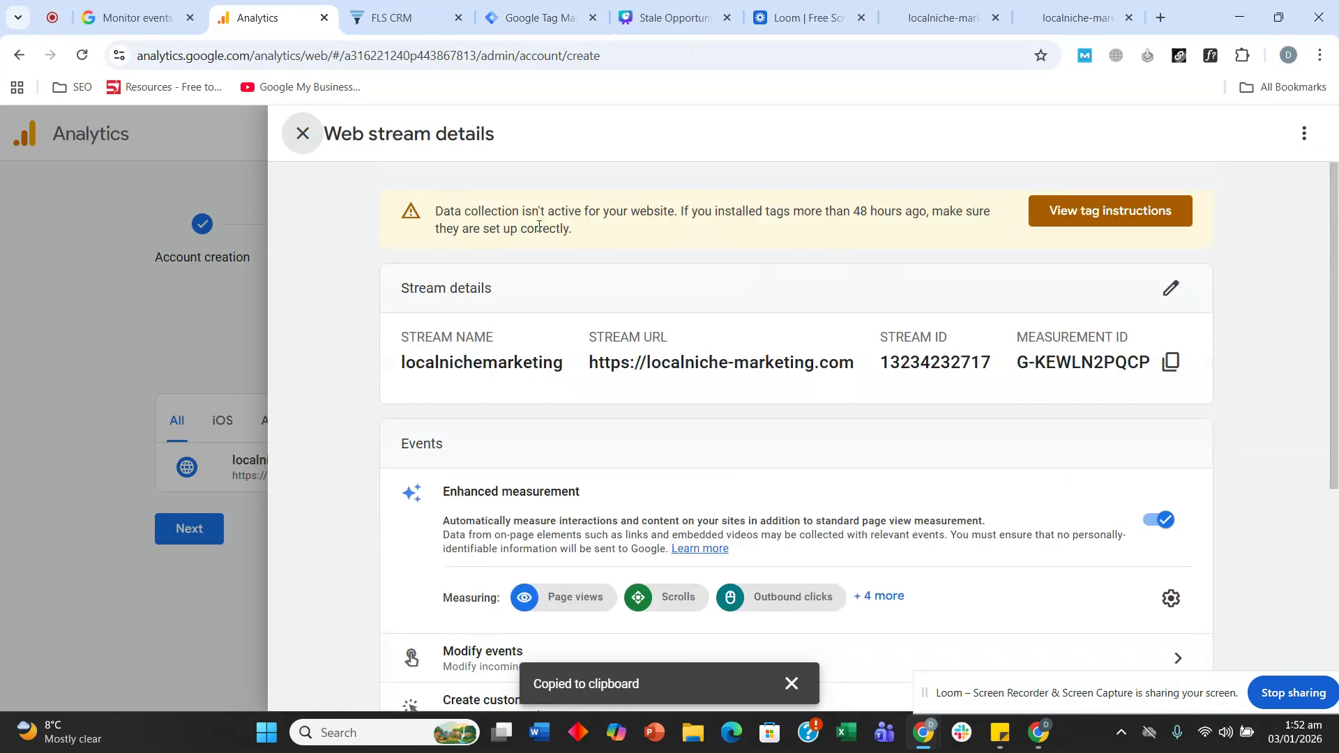
pyautogui.scroll(-5, 793, 399)
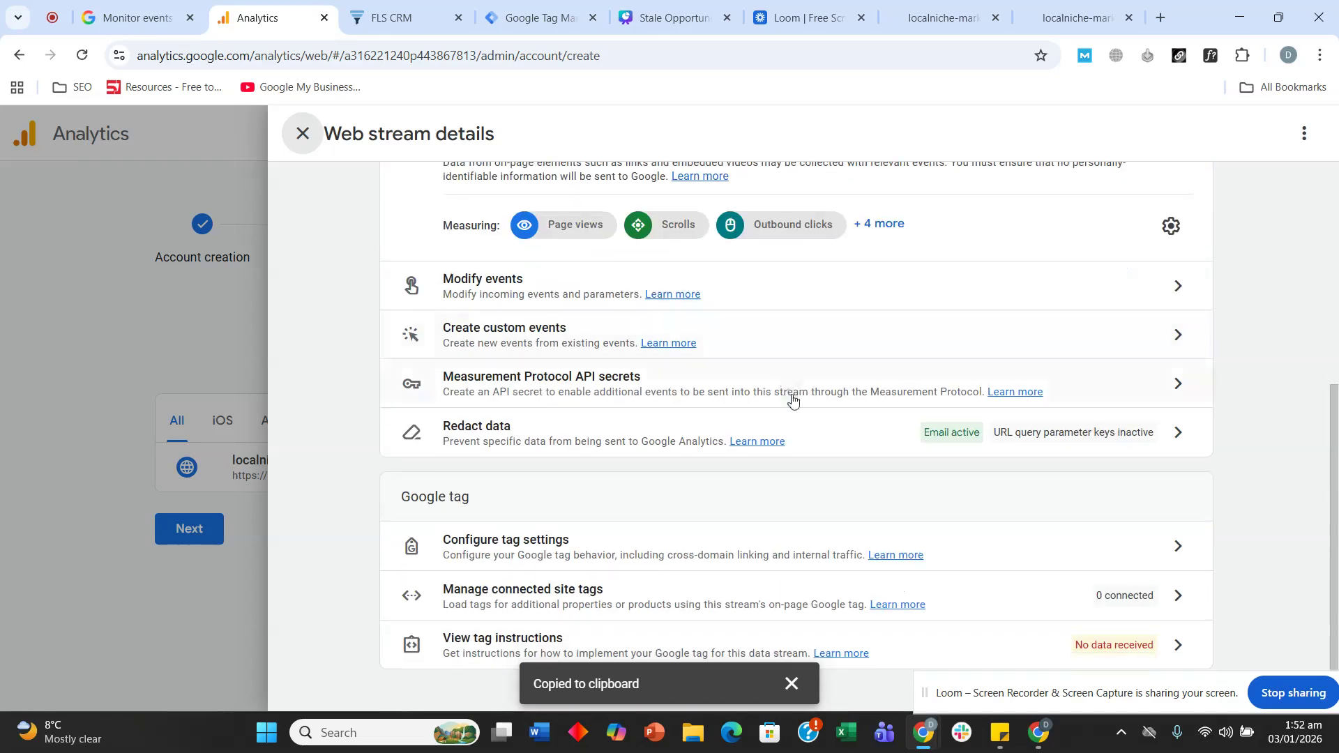
pyautogui.click(301, 134)
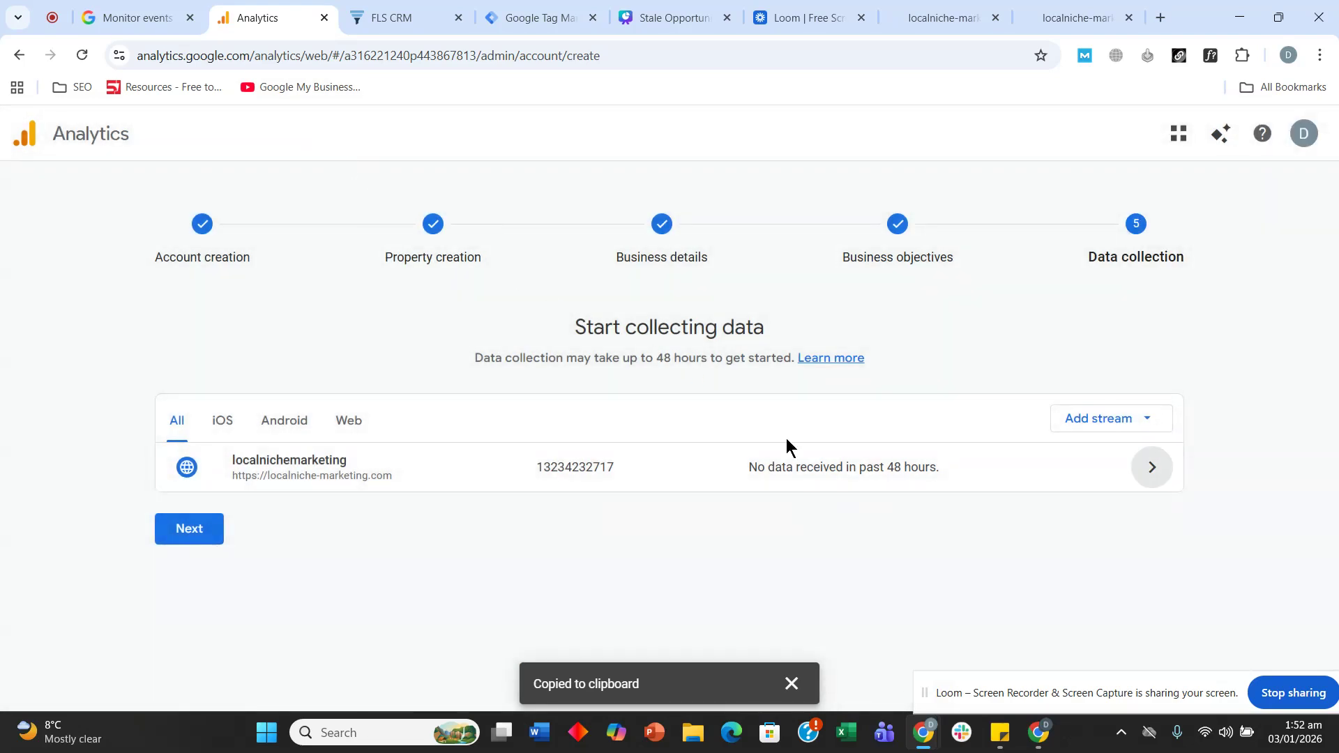
pyautogui.click(830, 475)
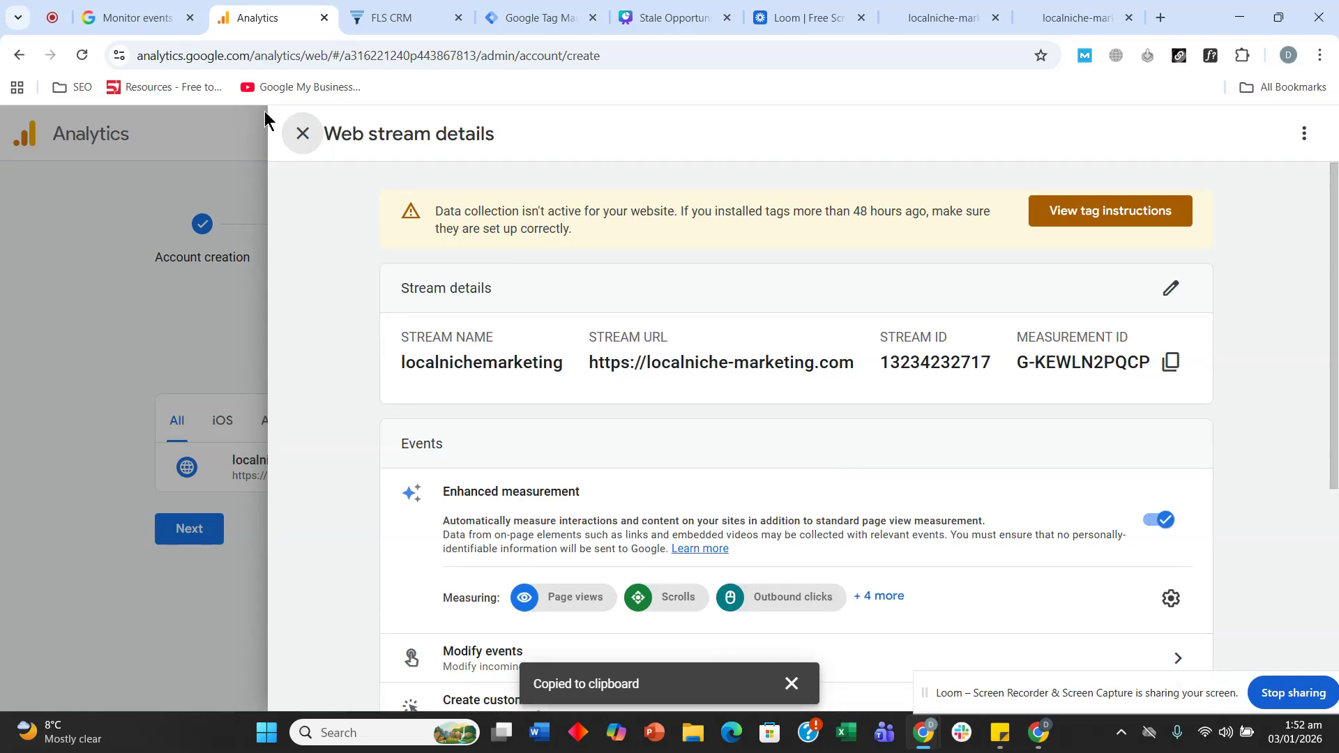
pyautogui.click(304, 136)
pyautogui.click(187, 527)
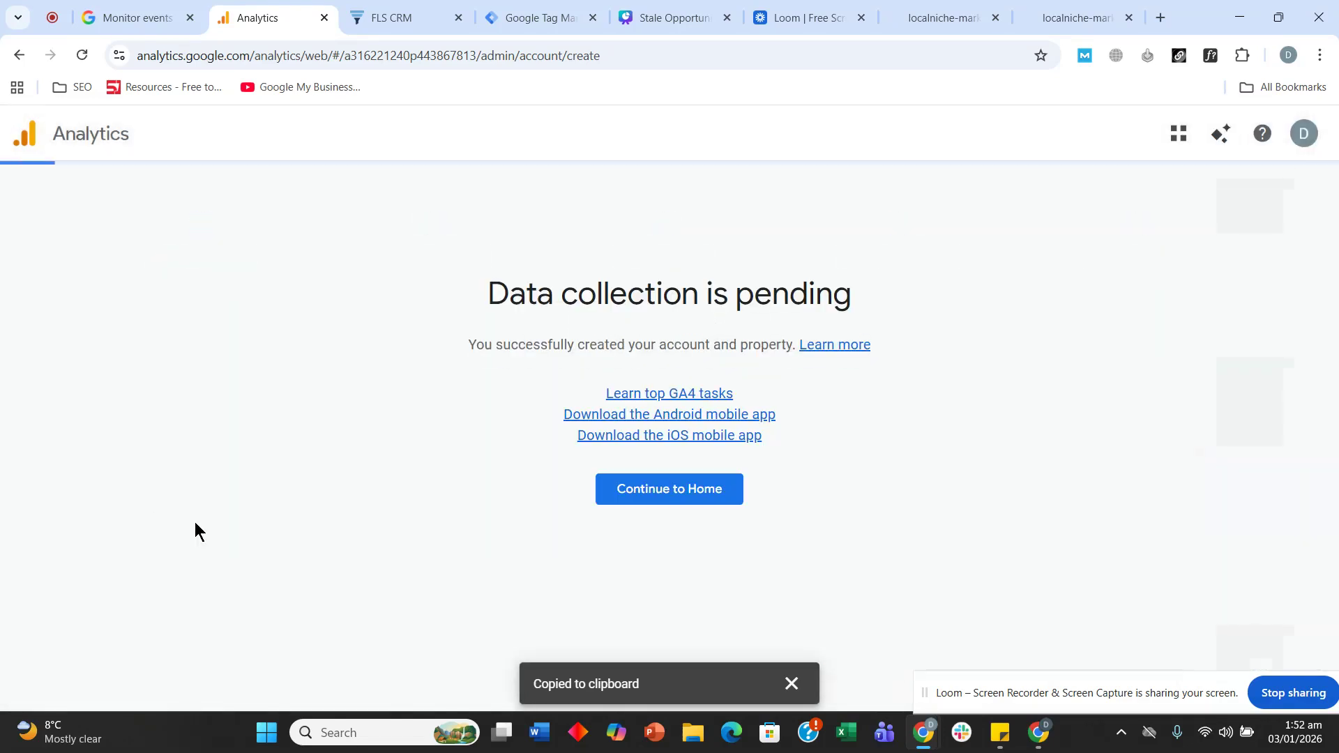
pyautogui.scroll(-1, 400, 427)
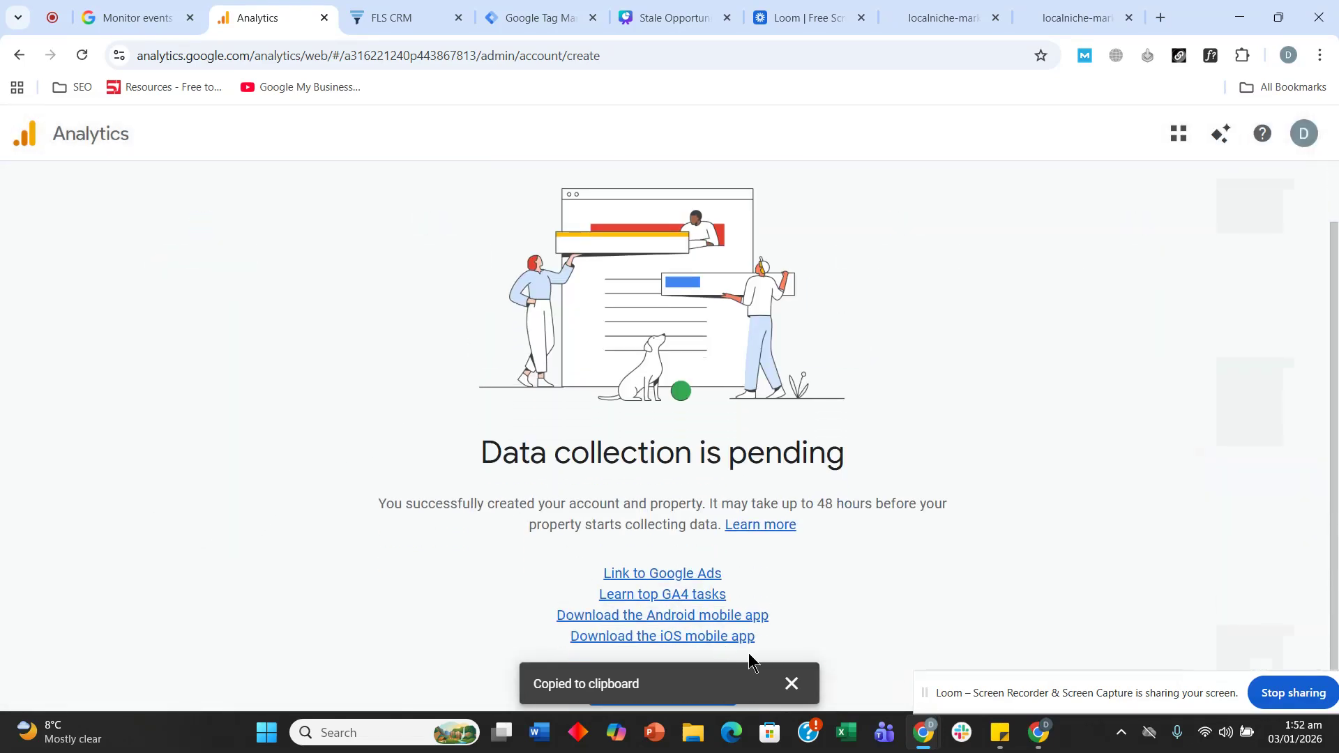
pyautogui.click(802, 686)
pyautogui.click(712, 692)
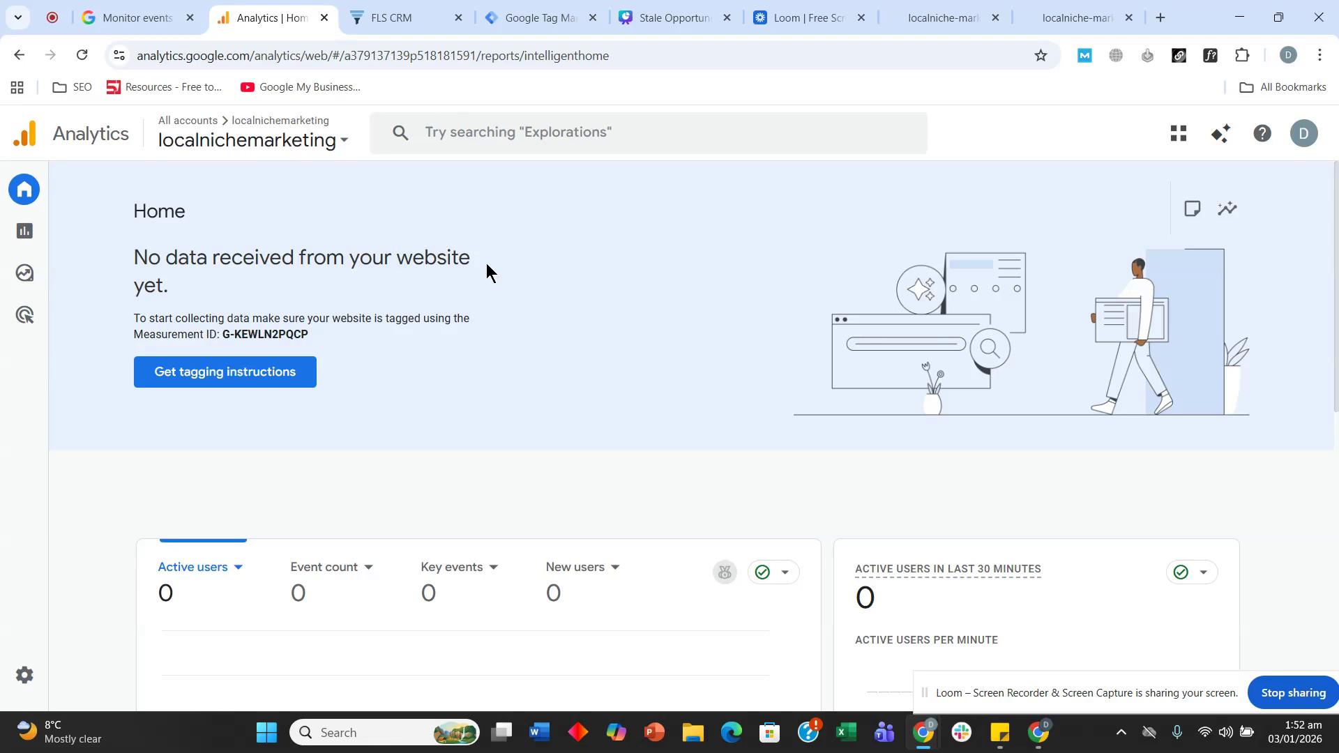
# - Open DebugView from the property's Admin settings, after confirming Version 2 is live in GTM
pyautogui.scroll(-10, 484, 269)
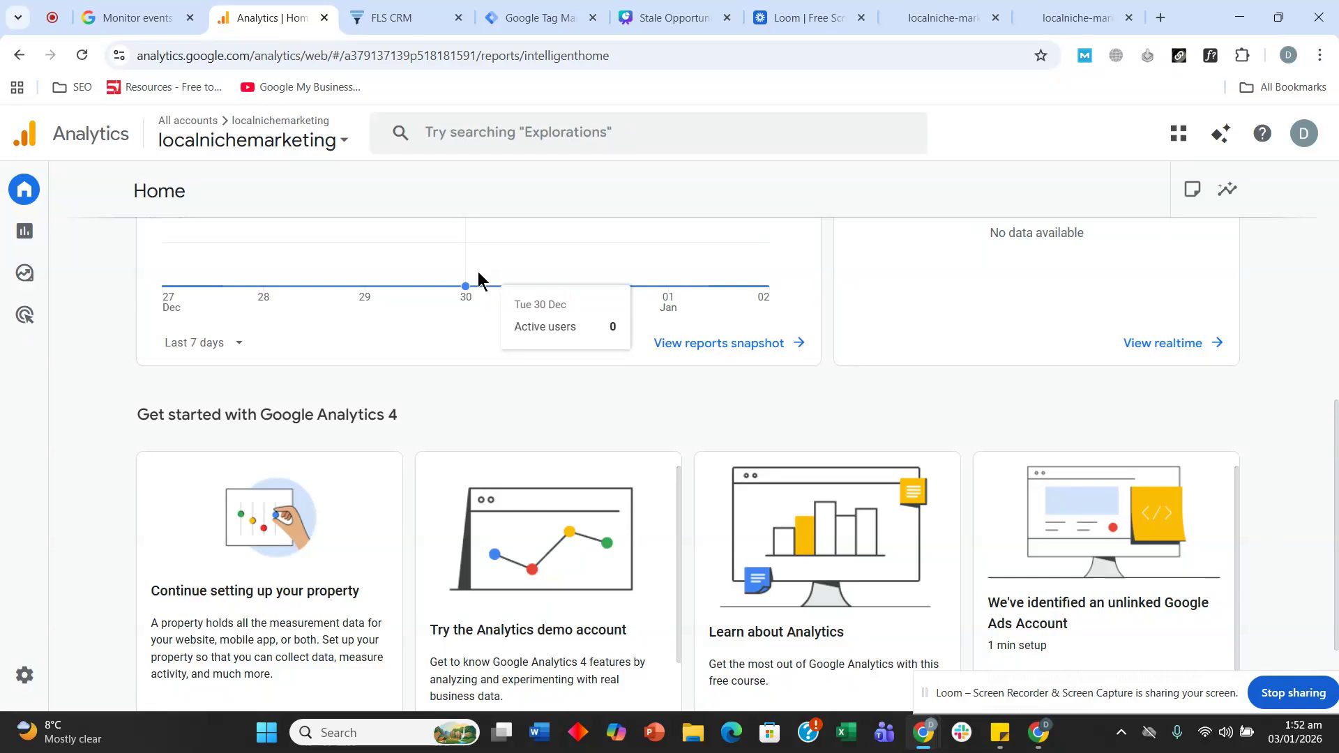
pyautogui.scroll(10, 474, 516)
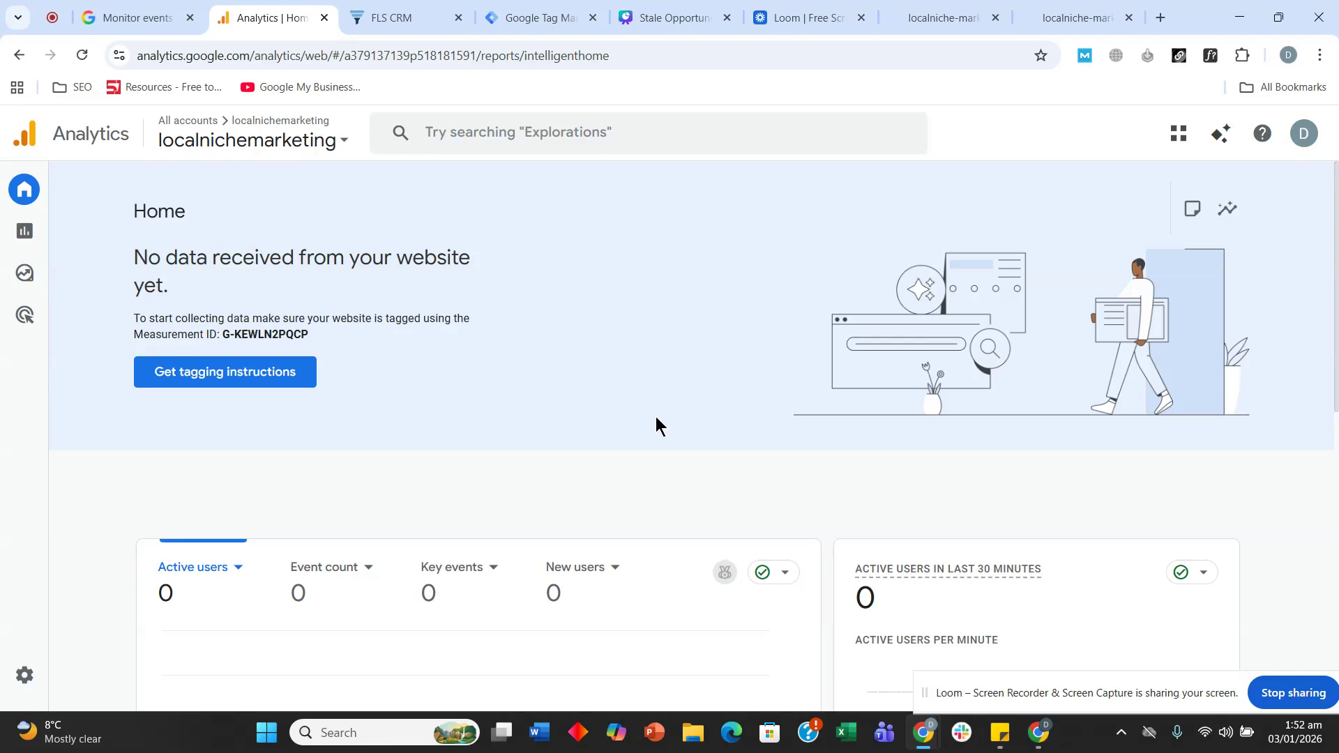
pyautogui.click(44, 661)
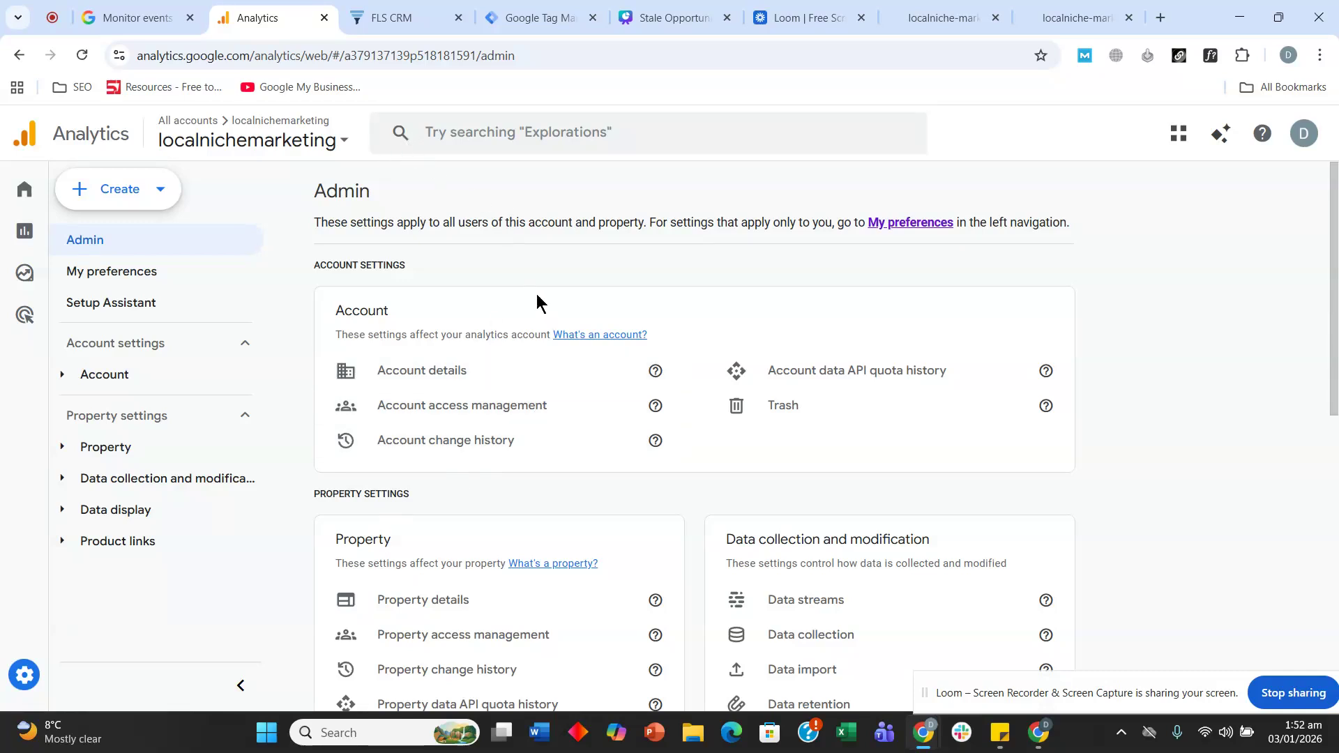
pyautogui.scroll(-1, 537, 300)
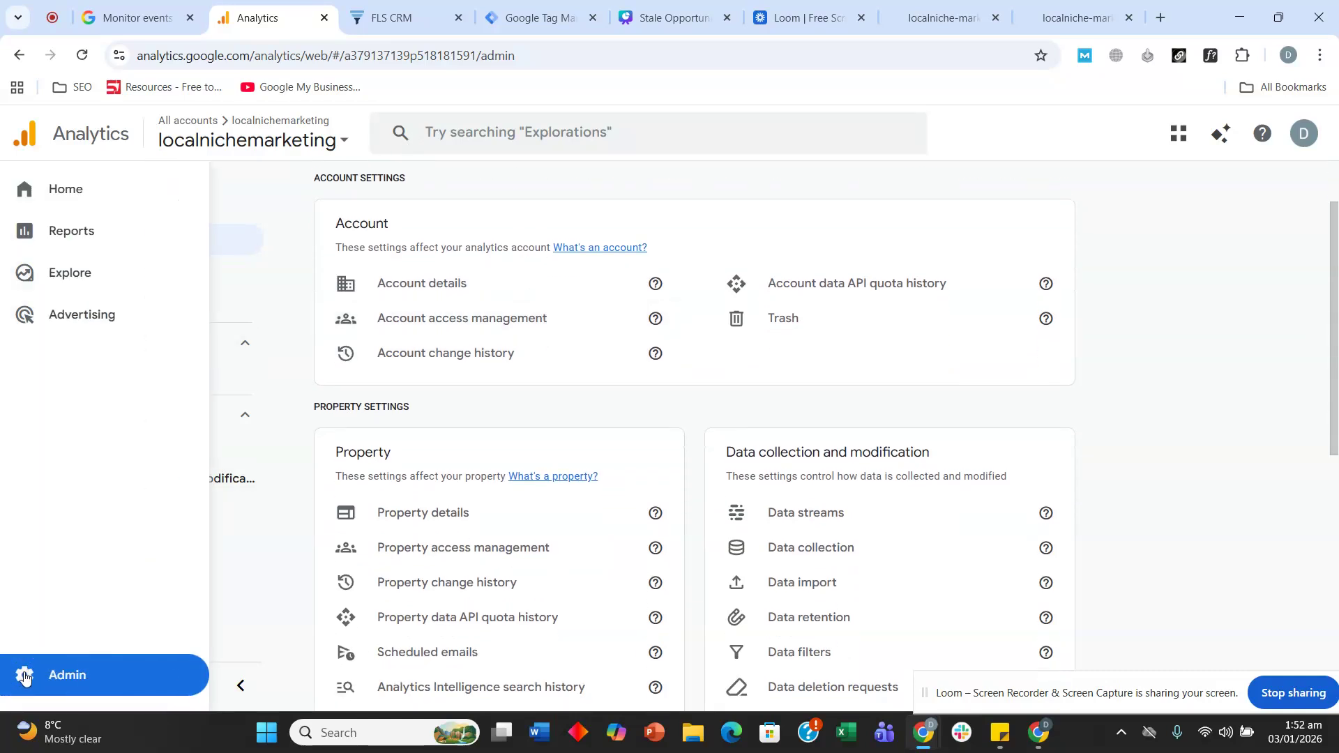
pyautogui.click(530, 11)
pyautogui.click(62, 183)
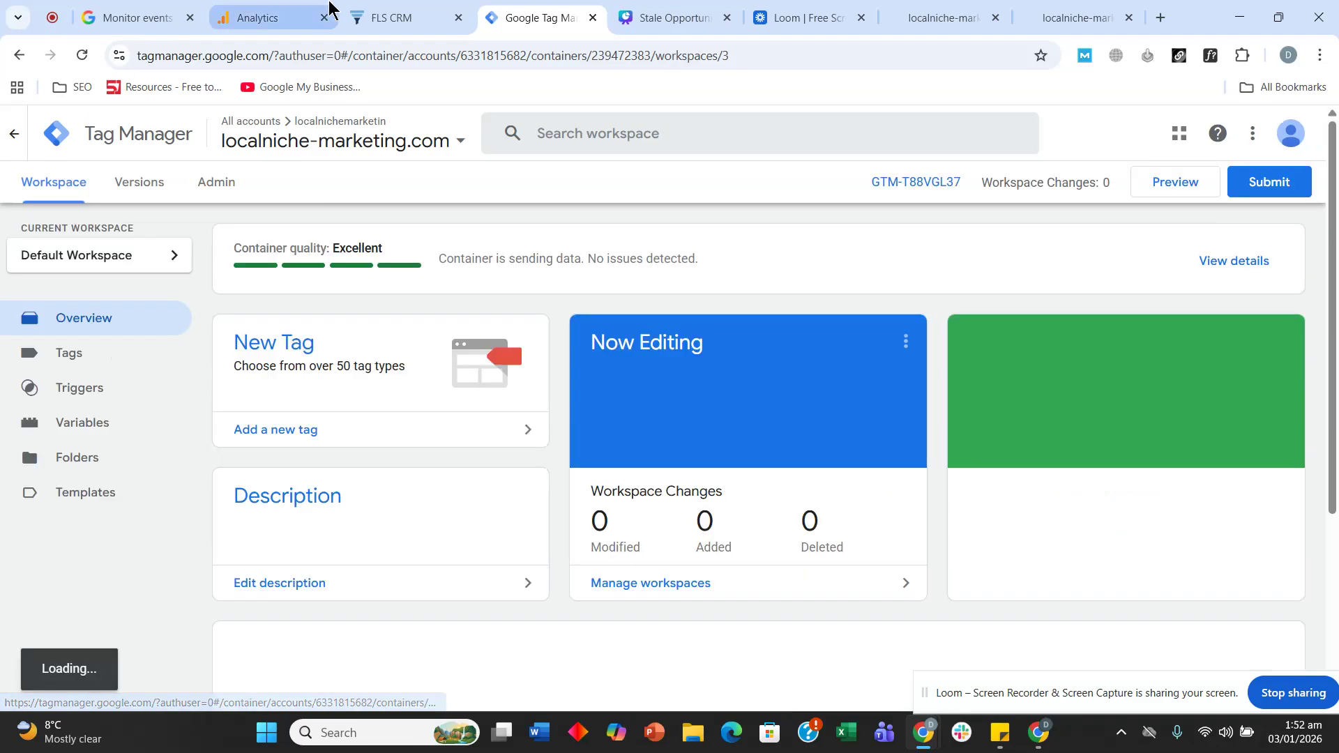
pyautogui.click(302, 16)
pyautogui.scroll(-8, 478, 359)
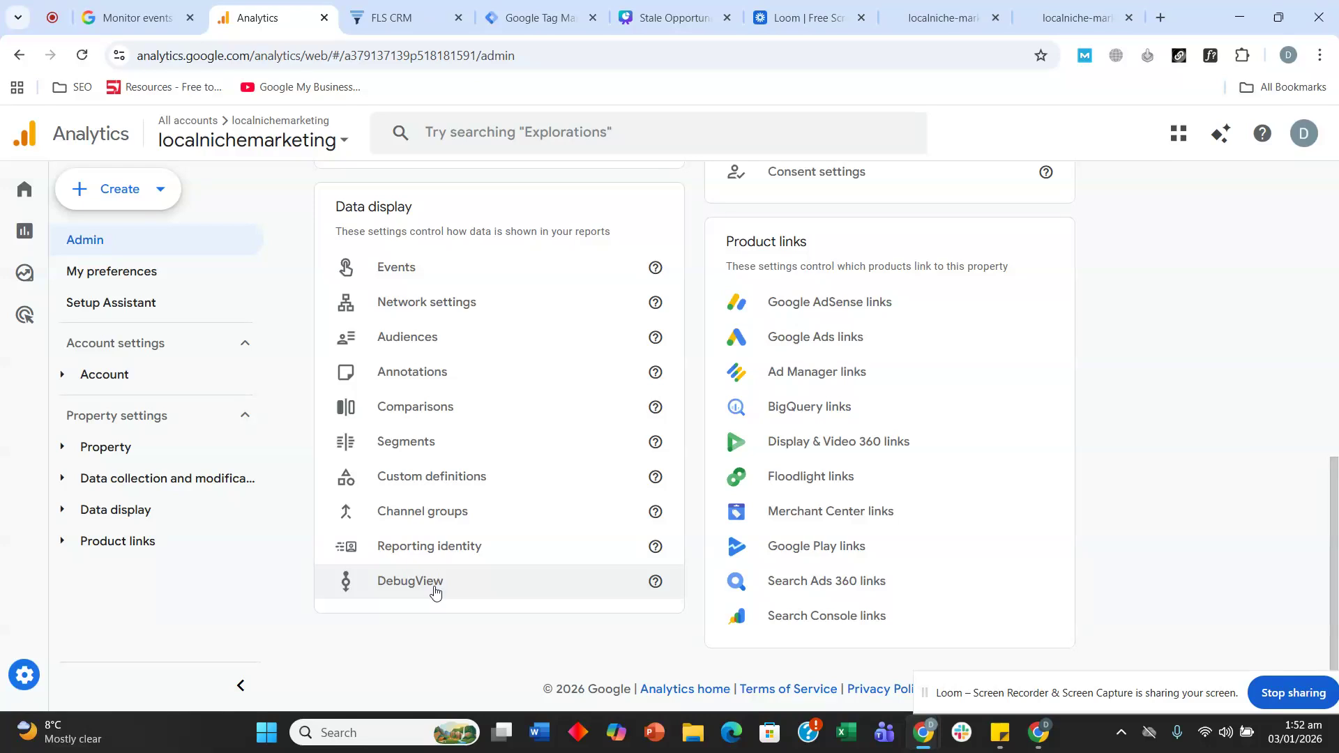
pyautogui.click(432, 586)
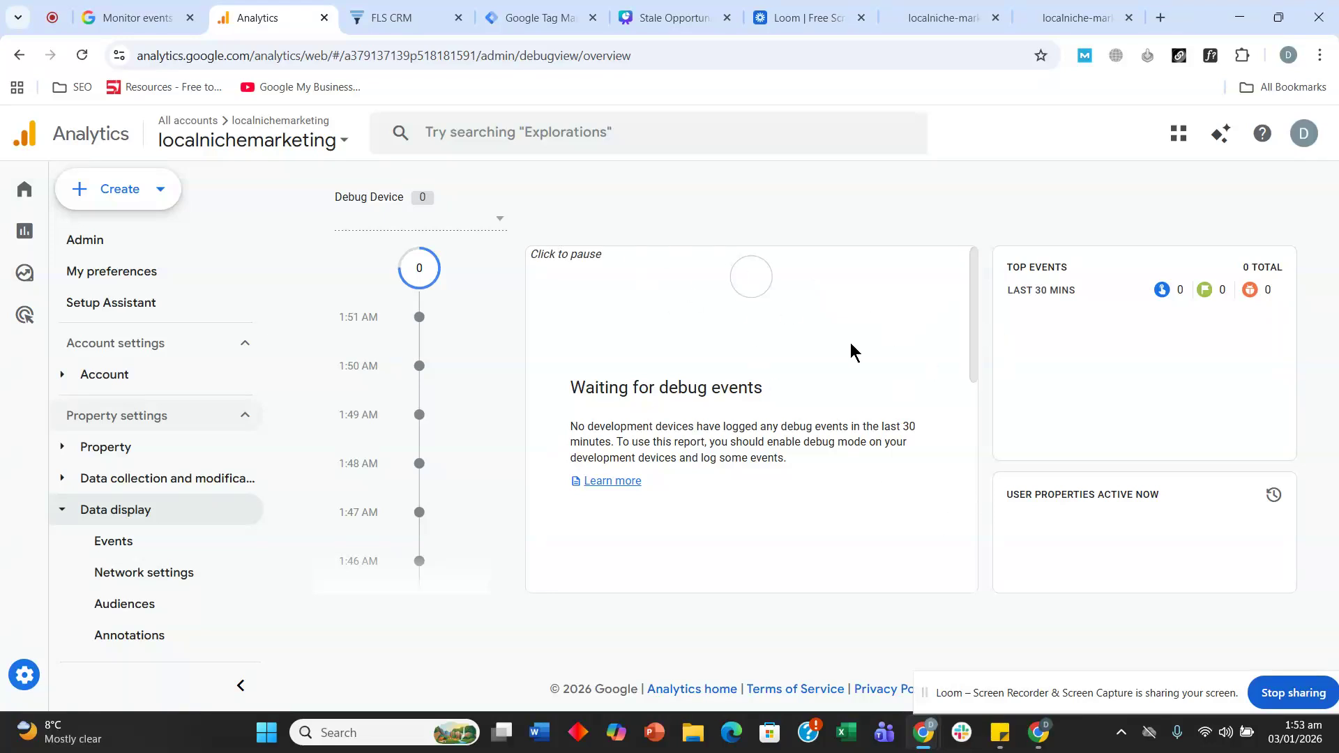
pyautogui.click(540, 14)
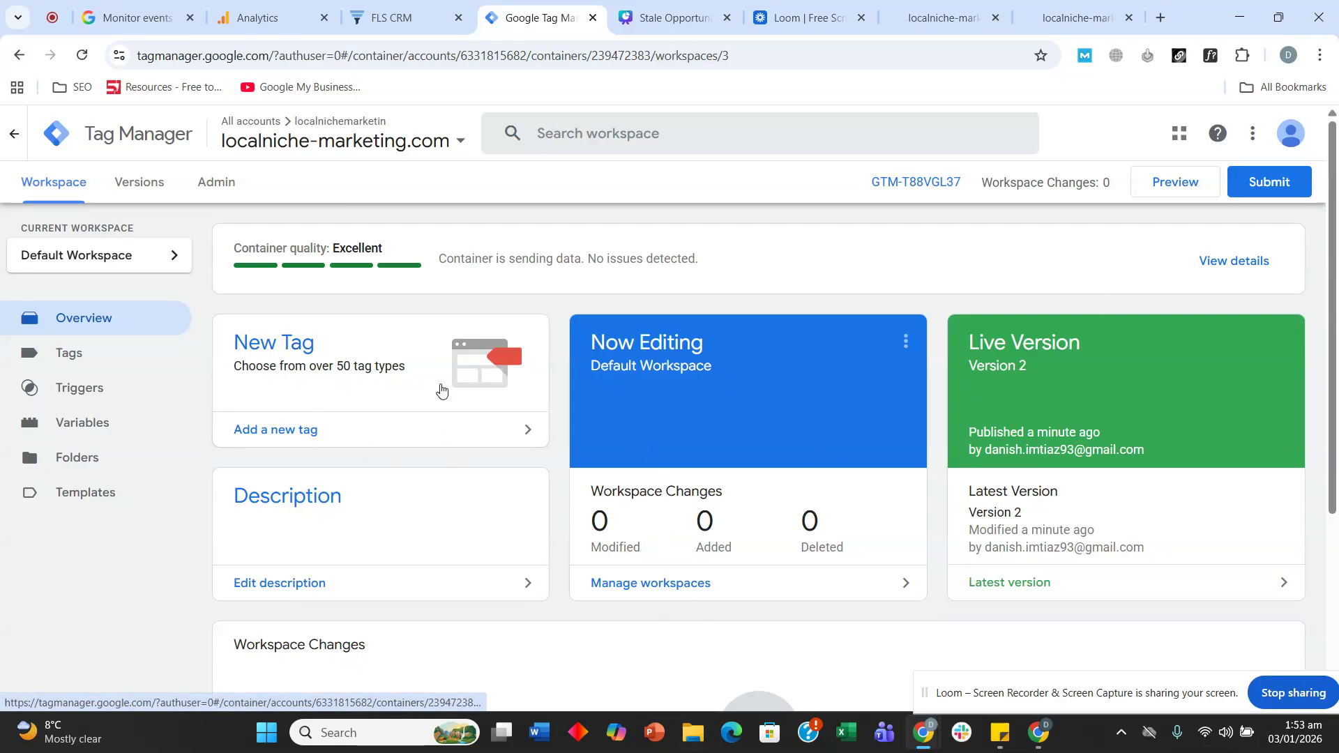
# - Start GTM Preview and connect Tag Assistant to the localniche-marketing.com site URL
pyautogui.click(1189, 184)
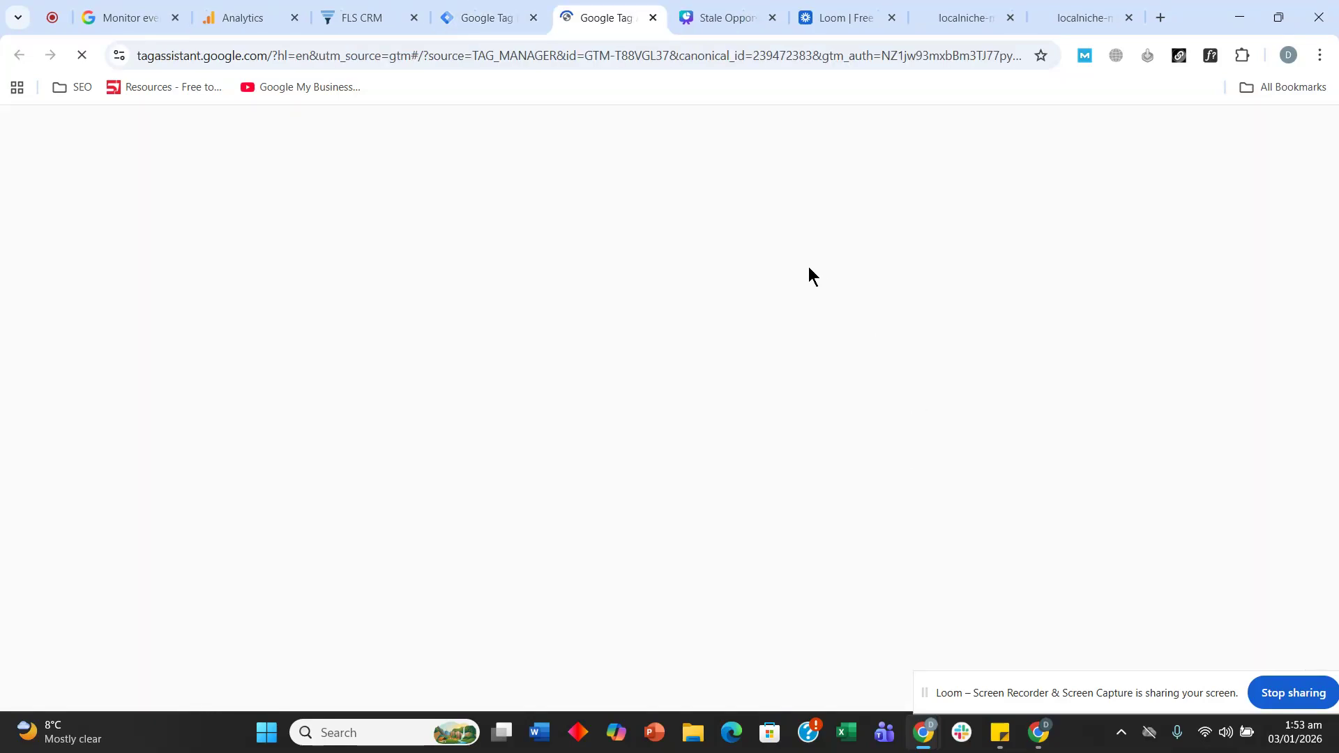
pyautogui.click(905, 10)
pyautogui.click(930, 10)
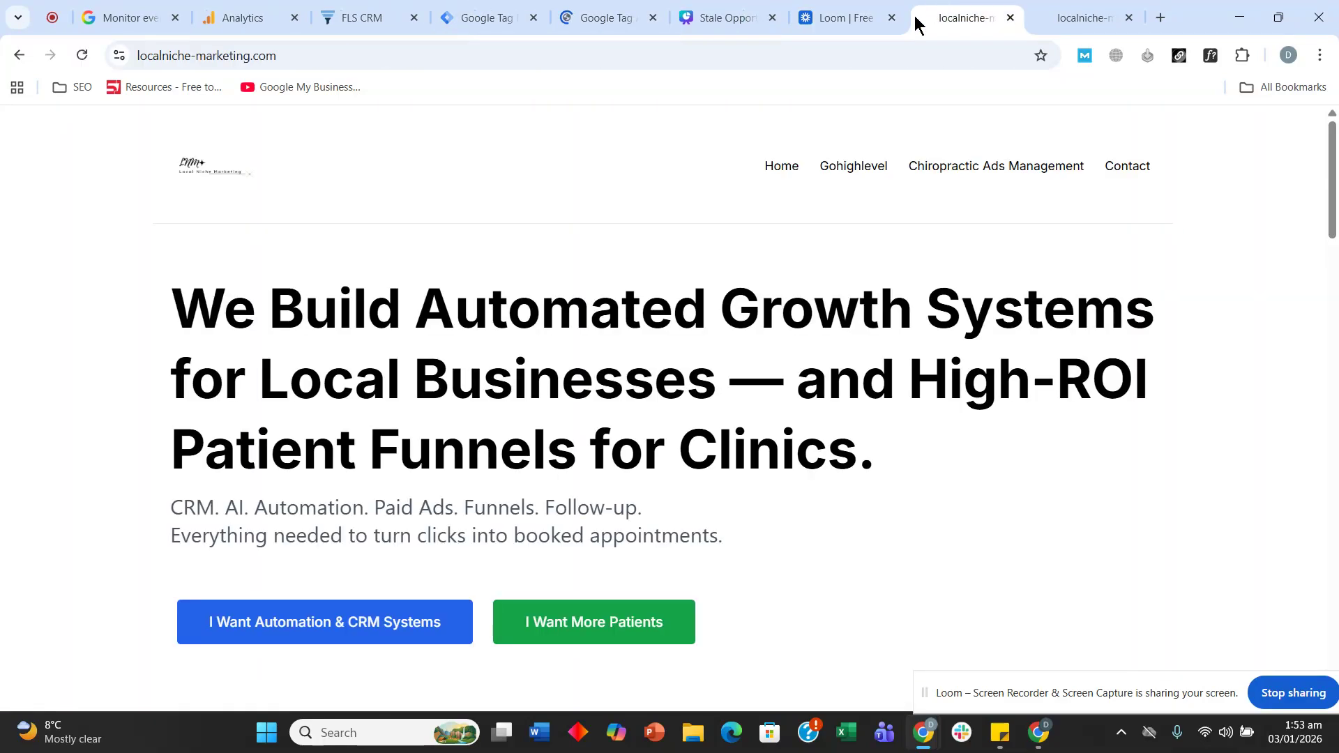
pyautogui.click(404, 54)
pyautogui.hotkey('ctrl', 'c')
pyautogui.click(564, 14)
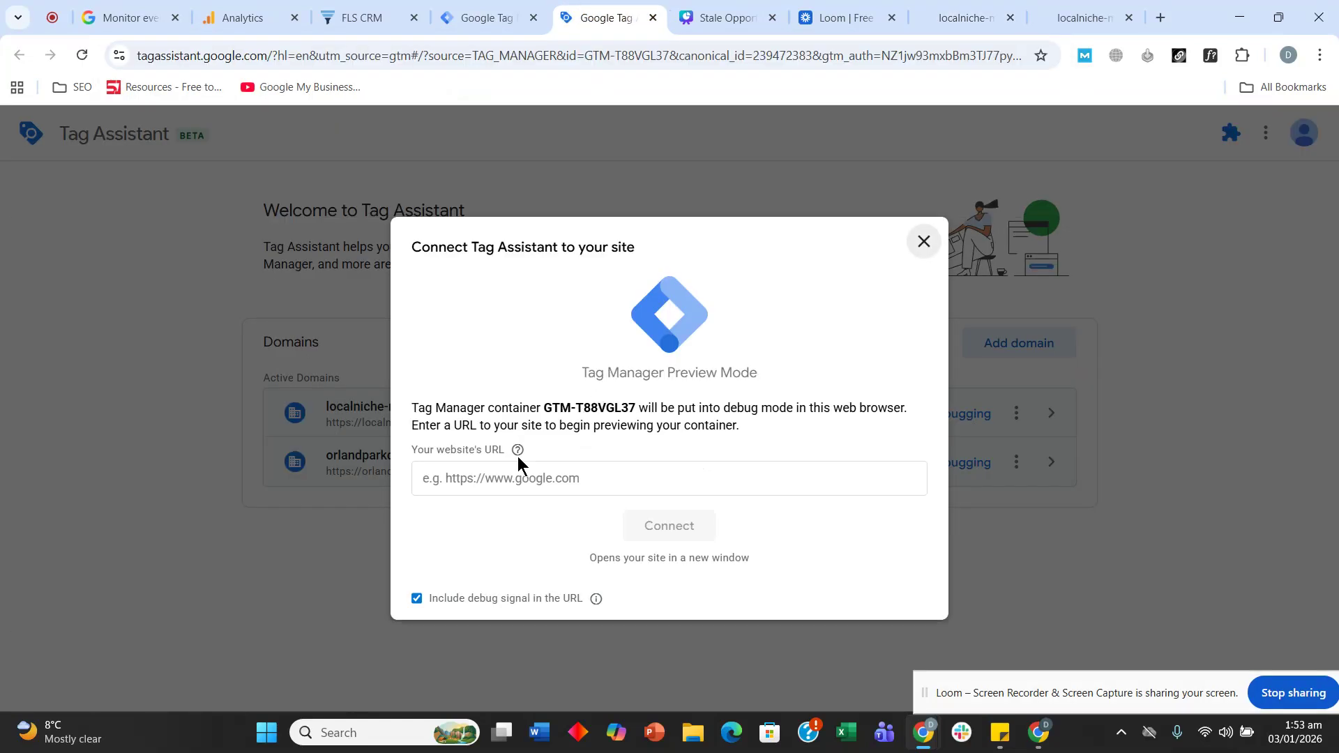
pyautogui.click(517, 478)
pyautogui.hotkey('ctrl', 'v')
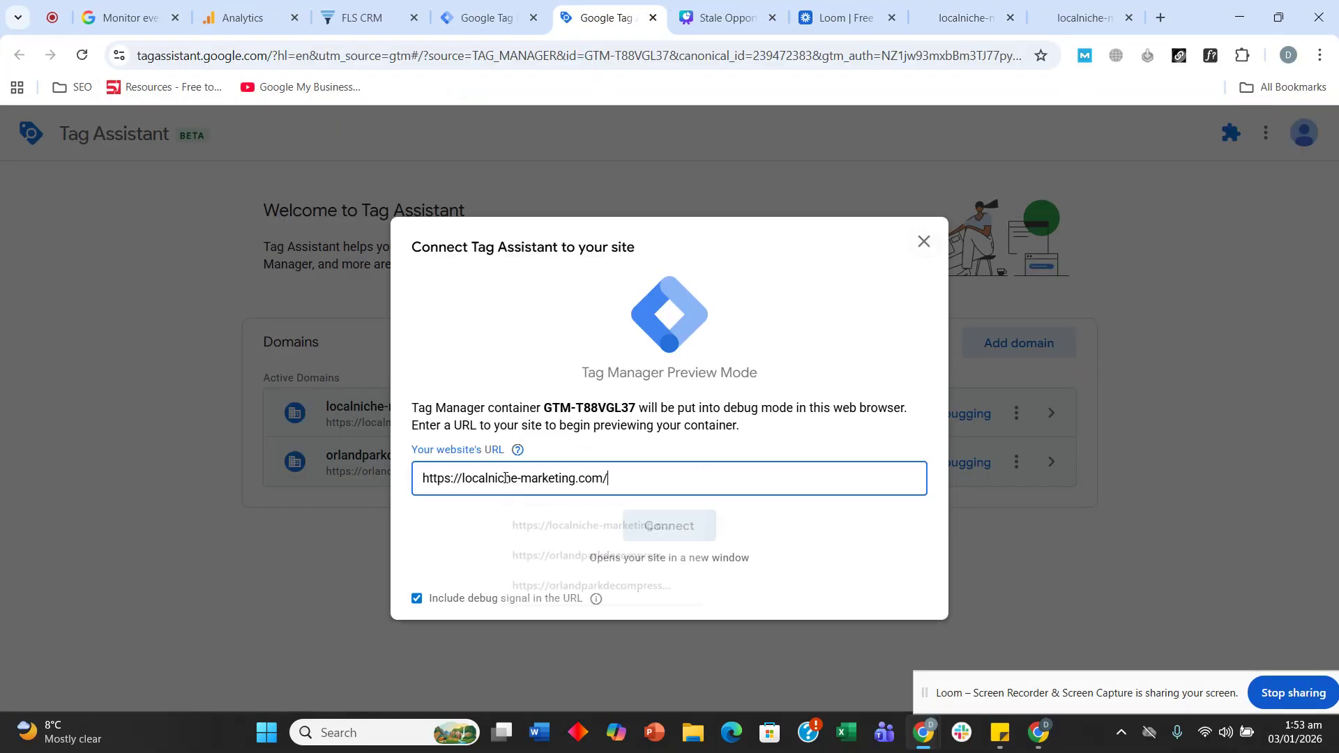
pyautogui.click(649, 526)
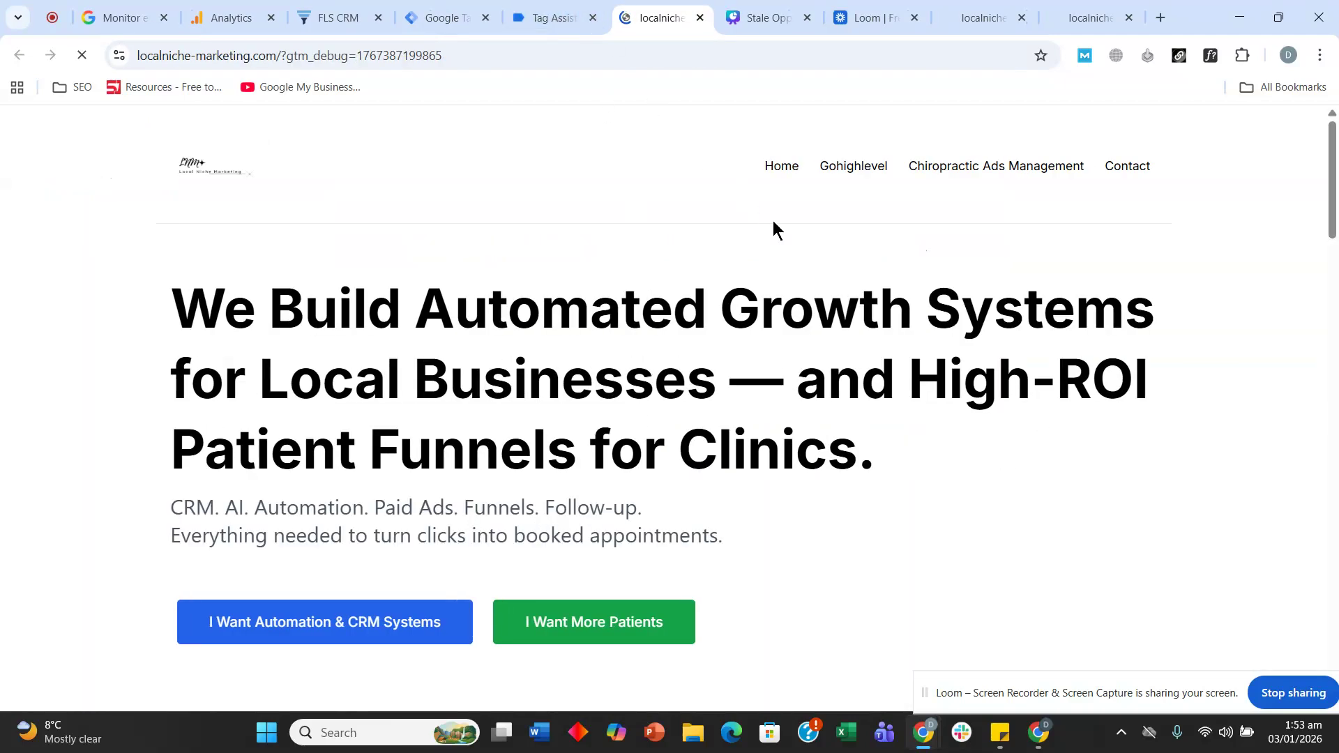
pyautogui.scroll(-3, 915, 390)
pyautogui.scroll(3, 1014, 405)
pyautogui.click(552, 8)
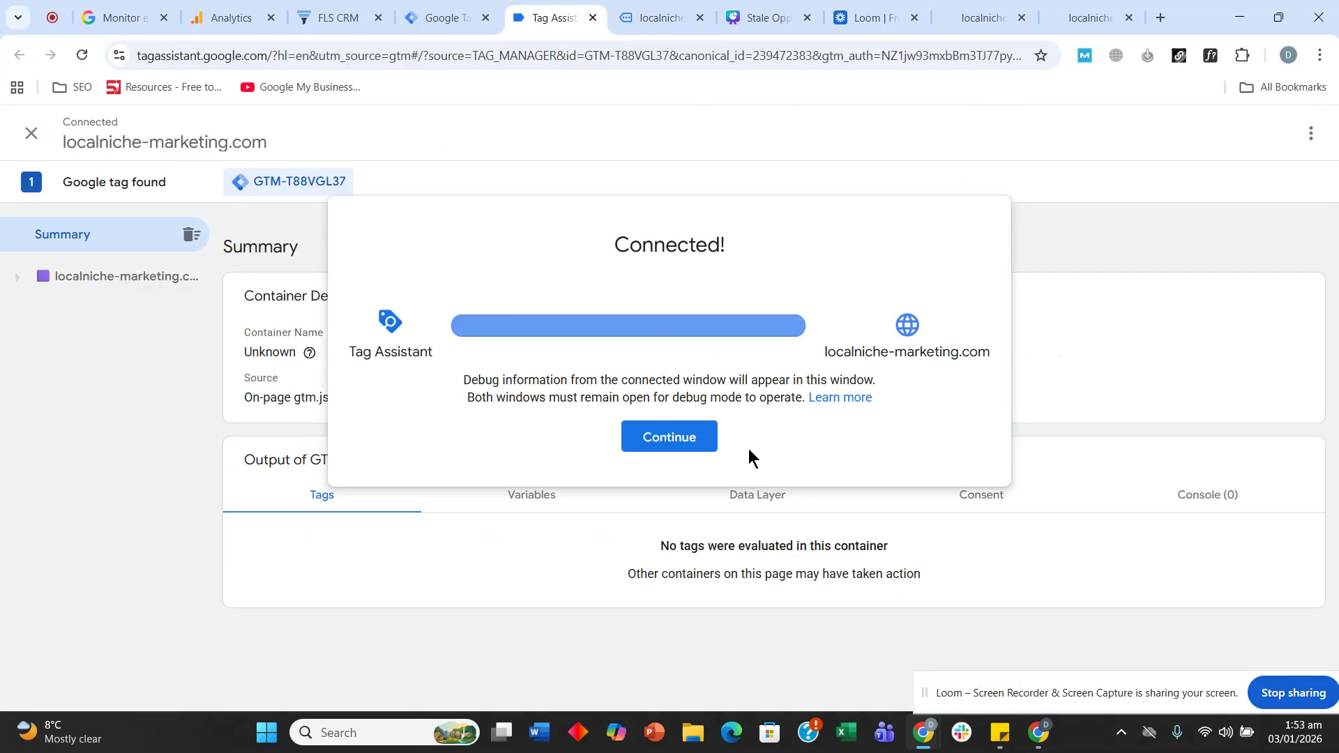
# - Dismiss the connection confirmation and inspect the GA4 tag and GTM-T88VGL37 container summaries
pyautogui.click(695, 445)
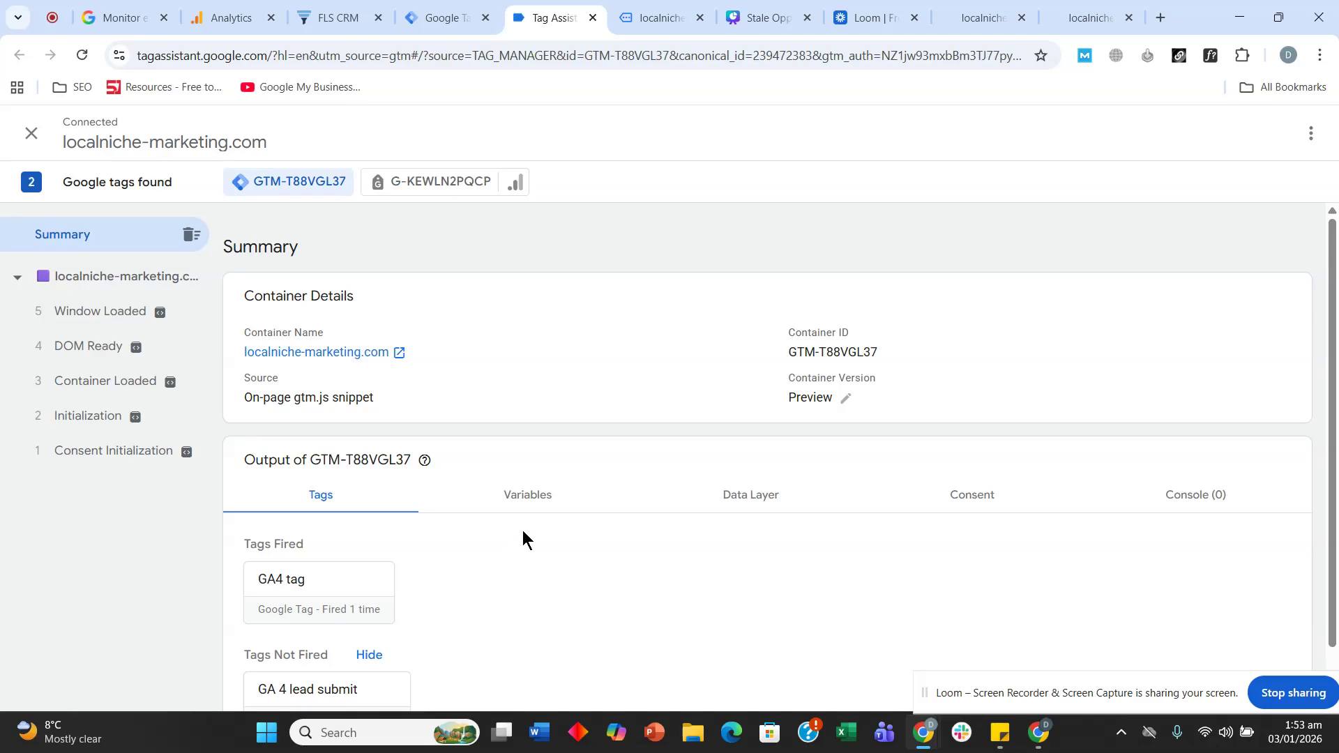
pyautogui.scroll(-1, 532, 509)
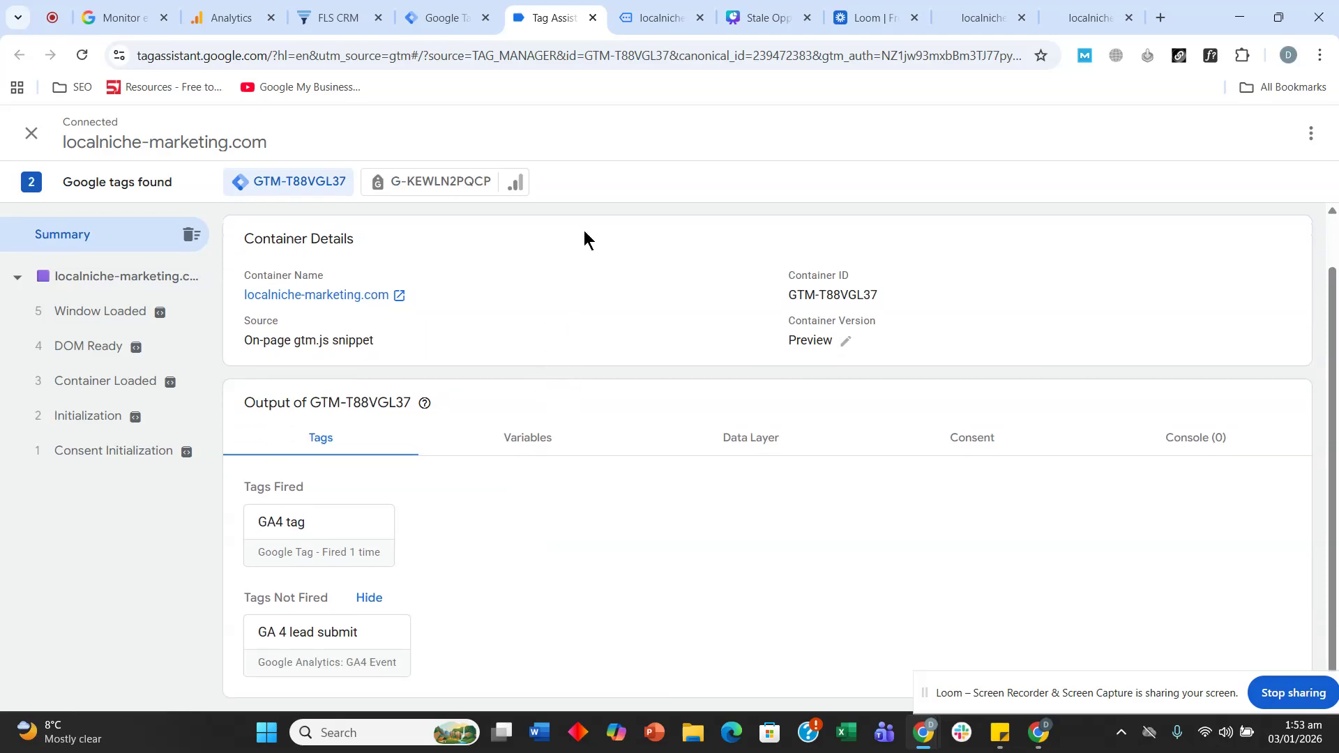
pyautogui.click(428, 182)
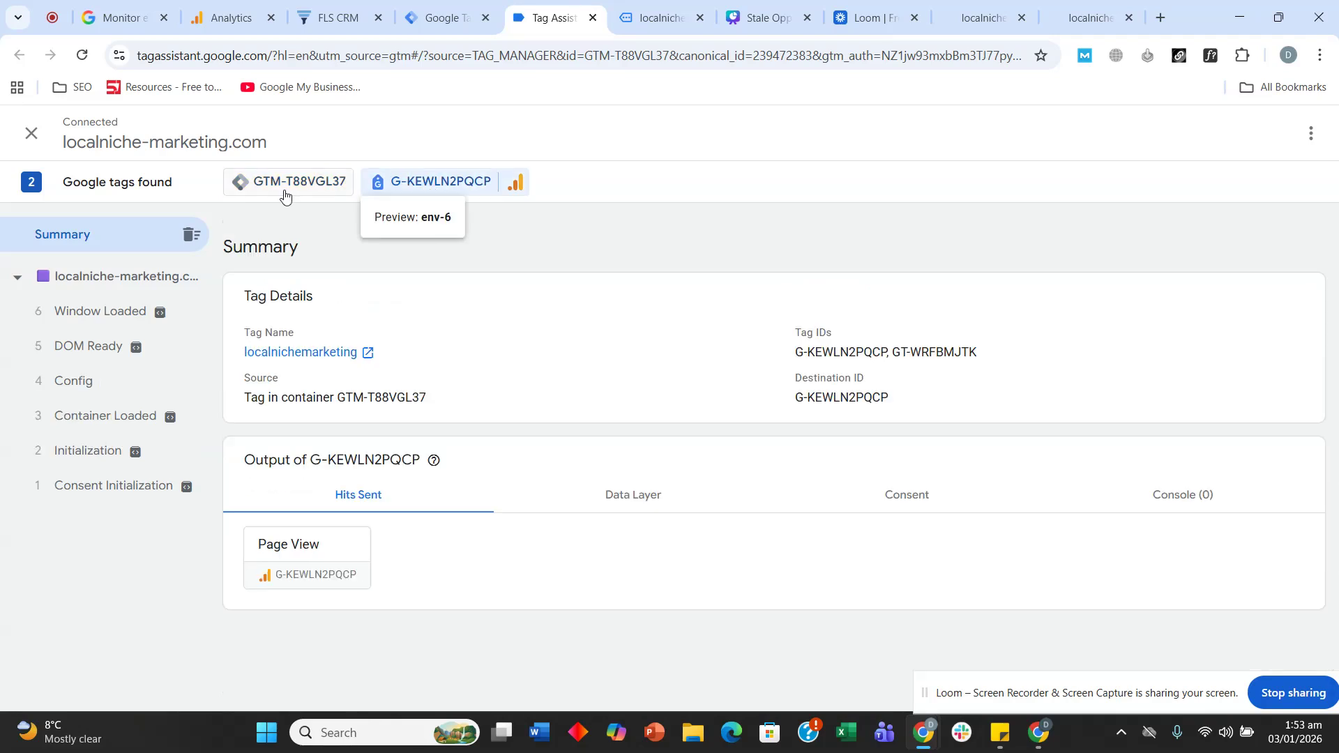
pyautogui.click(284, 196)
# - Visit the site's Contact page, then confirm Tag Assistant shows GA4 tag fired and lead submit not fired
pyautogui.click(659, 18)
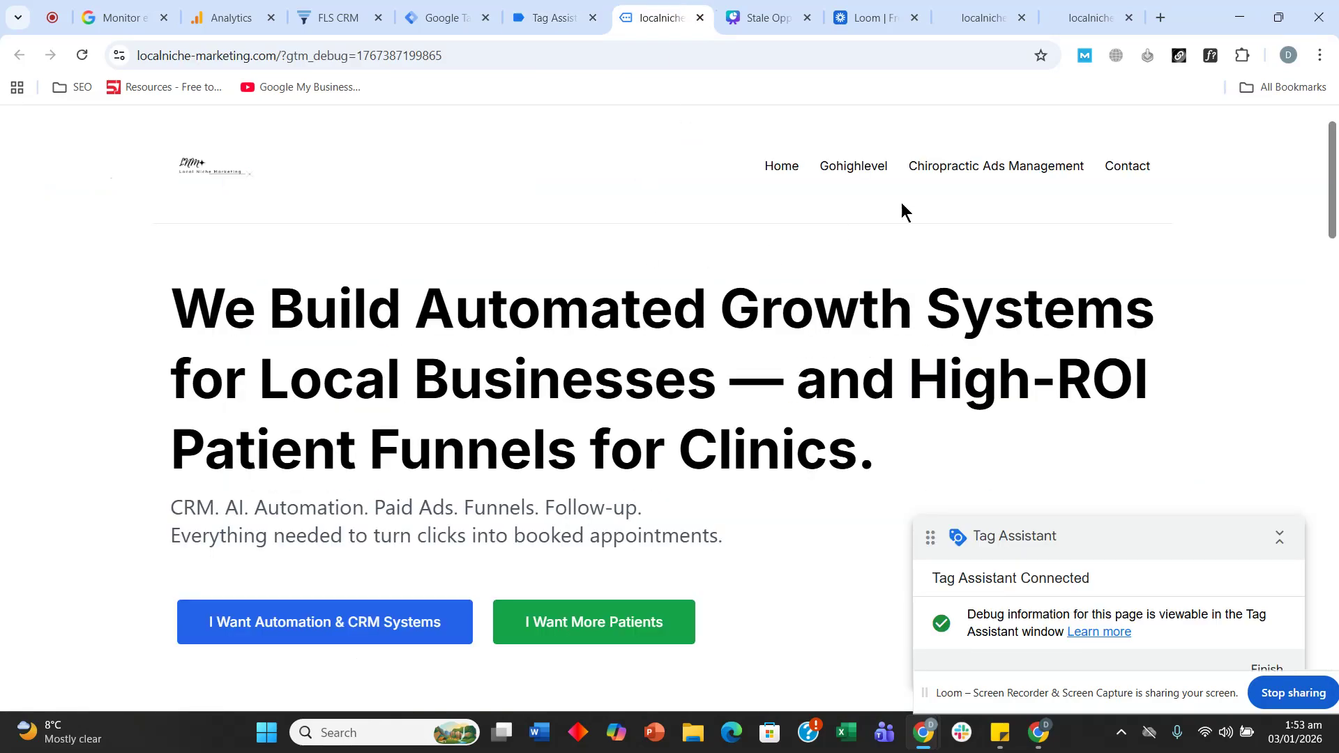
pyautogui.click(1141, 180)
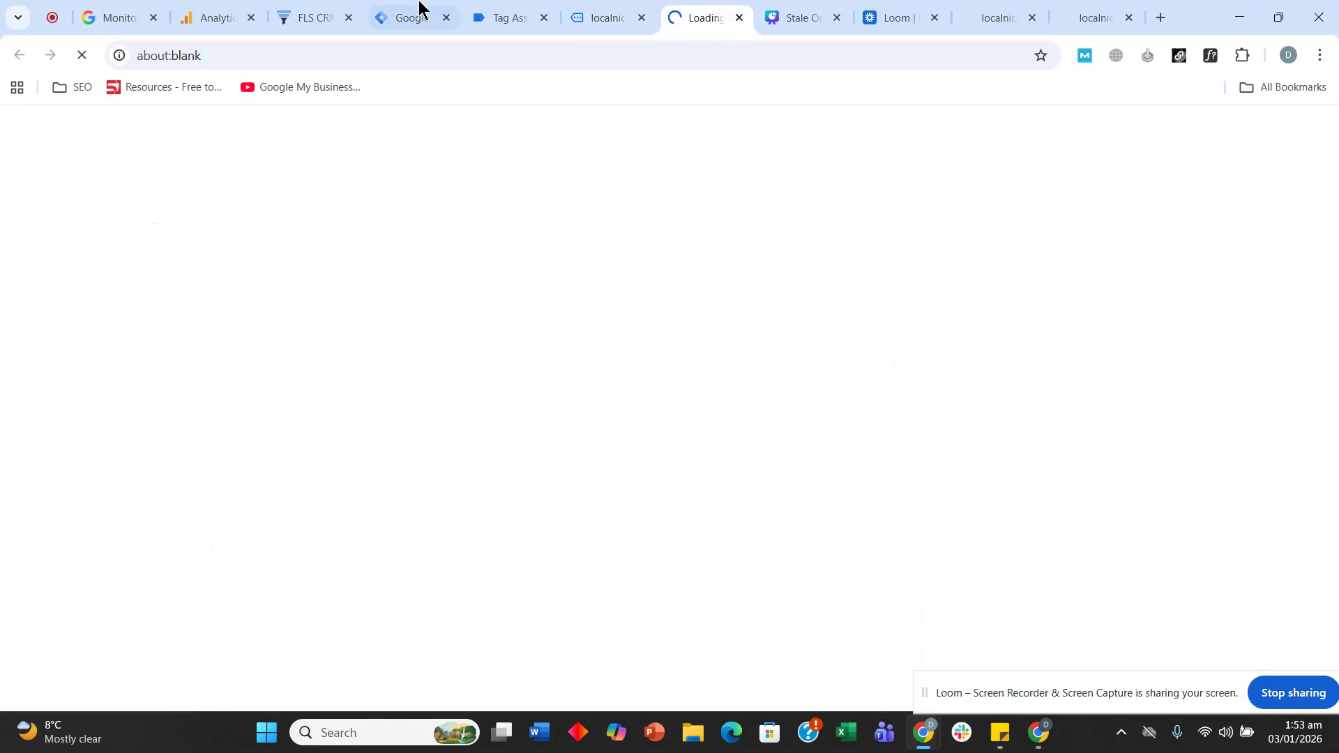
pyautogui.click(418, 9)
pyautogui.click(509, 10)
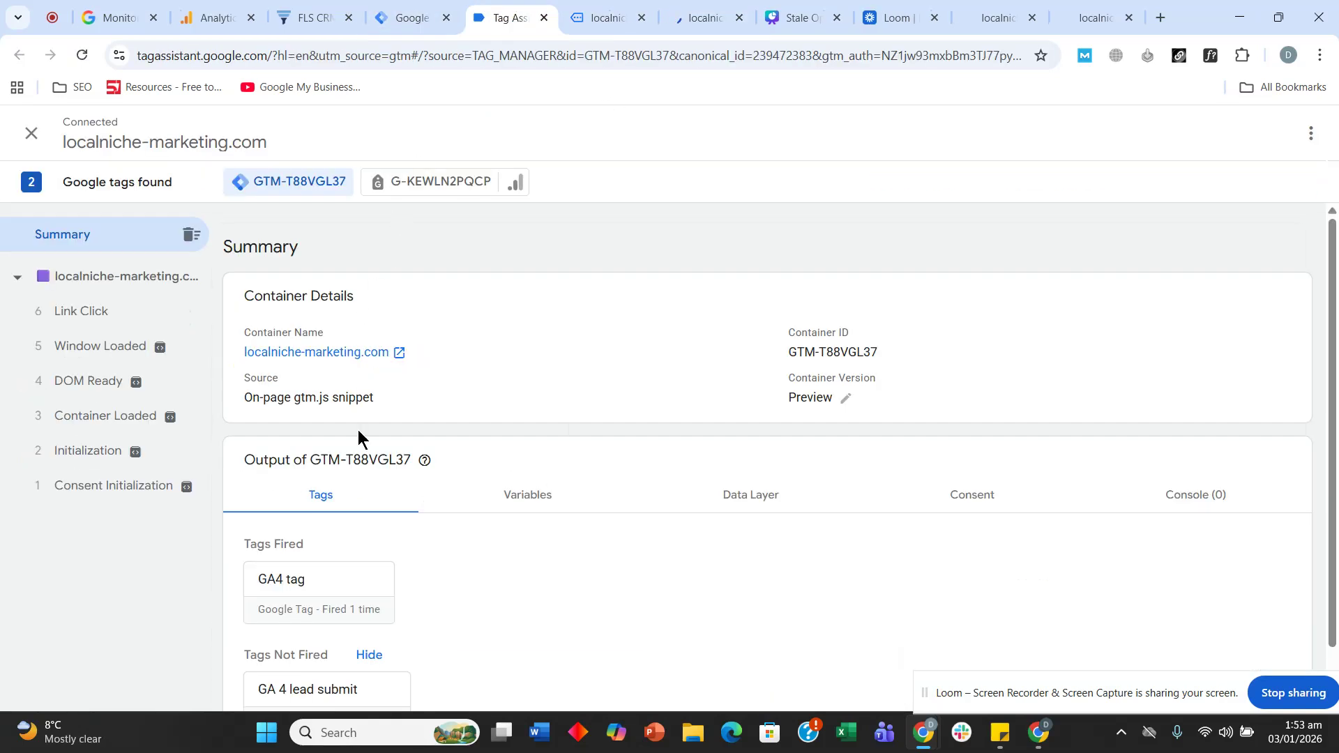
pyautogui.scroll(-1, 428, 520)
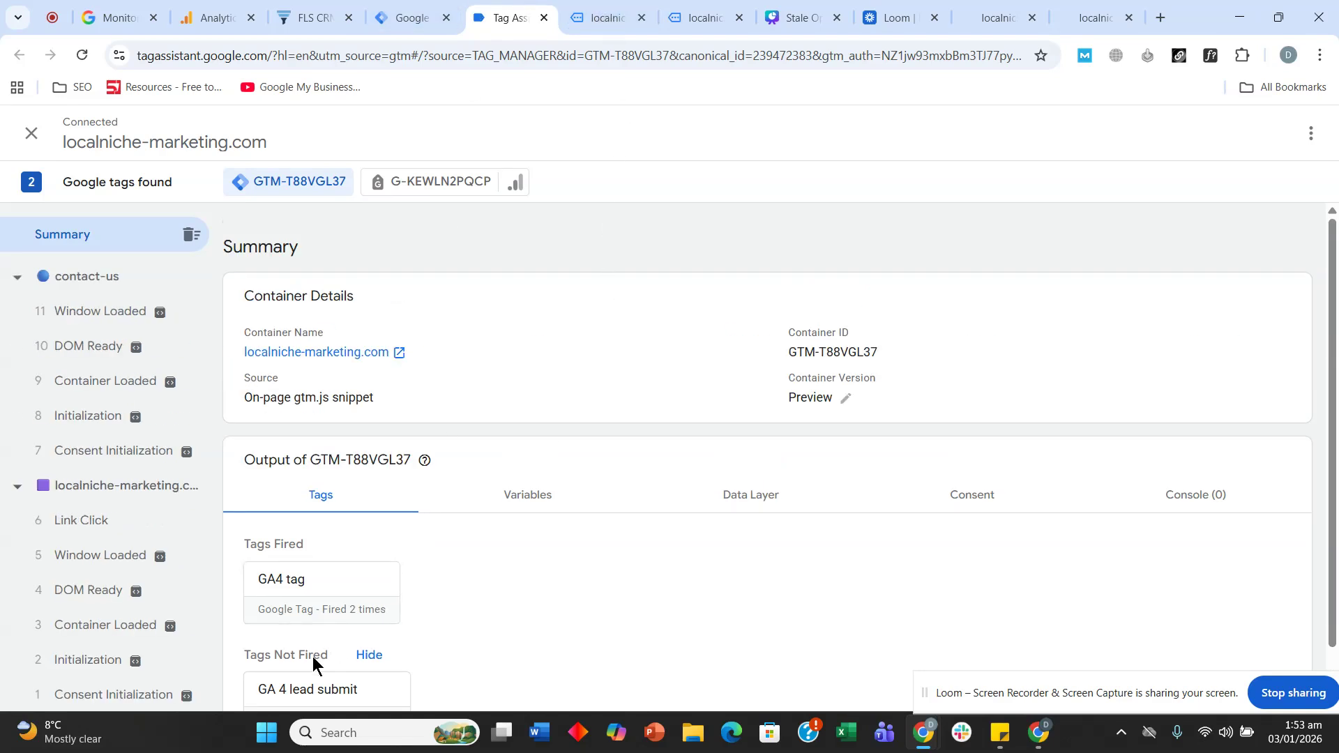
pyautogui.click(579, 16)
# - On the Contact form, enter 'test' as first and last name and a test email address
pyautogui.click(1121, 173)
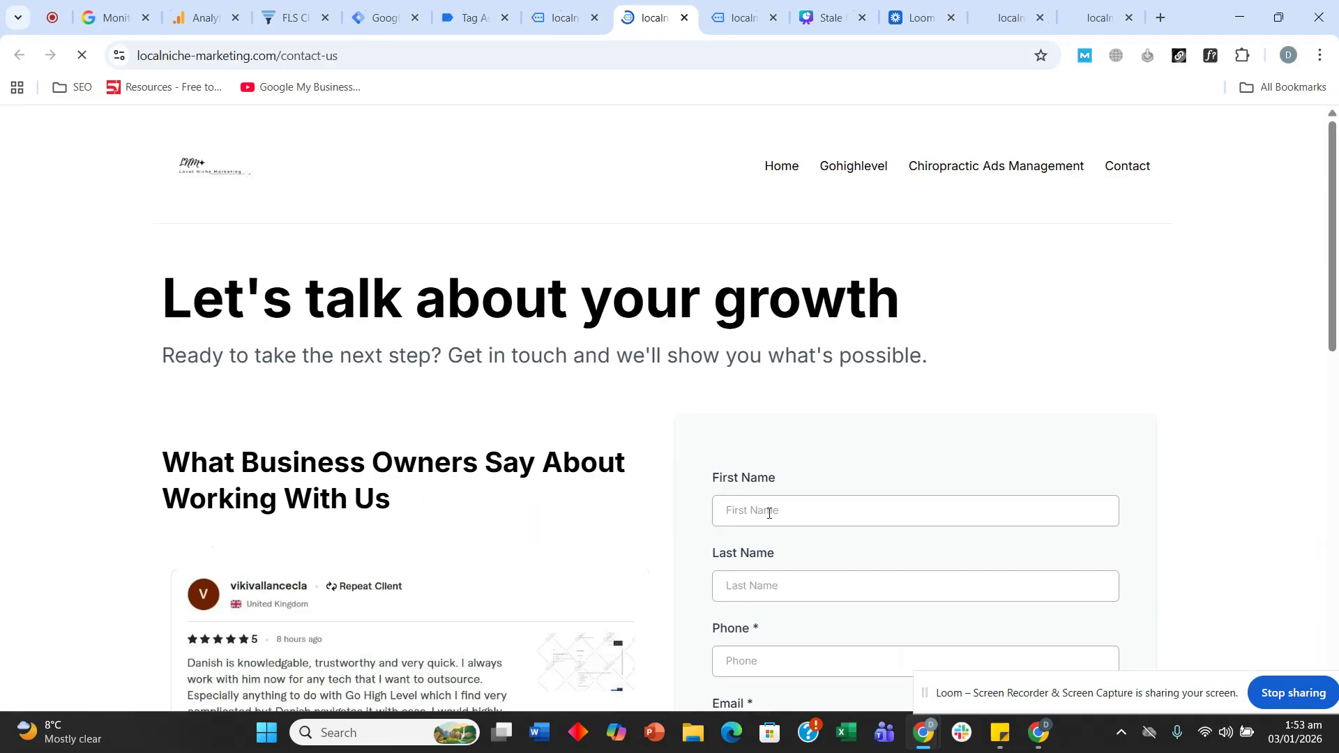
pyautogui.write('test')
pyautogui.click(762, 582)
pyautogui.write('test')
pyautogui.scroll(-3, 767, 530)
pyautogui.click(789, 478)
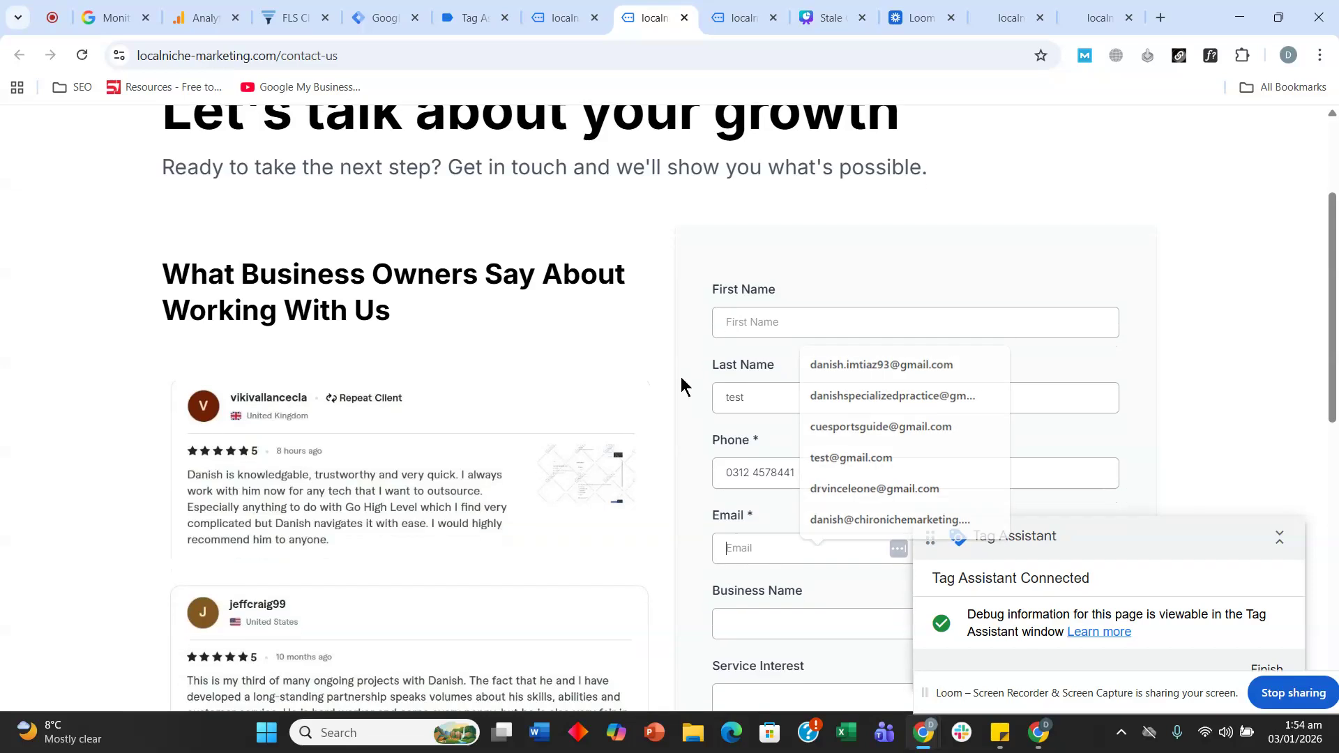
pyautogui.scroll(-1, 780, 454)
pyautogui.hotkey('ctrl', 'v')
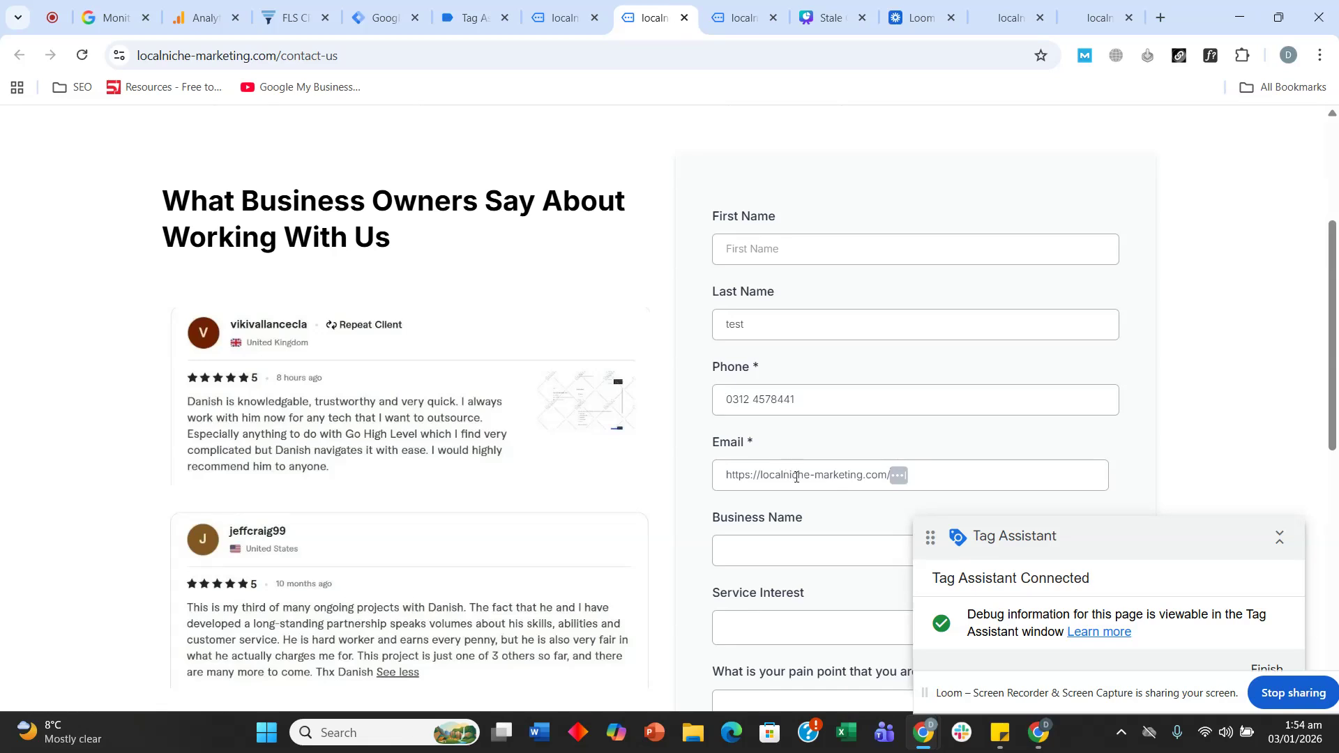
pyautogui.hotkey('ctrl', 'z')
pyautogui.write('test')
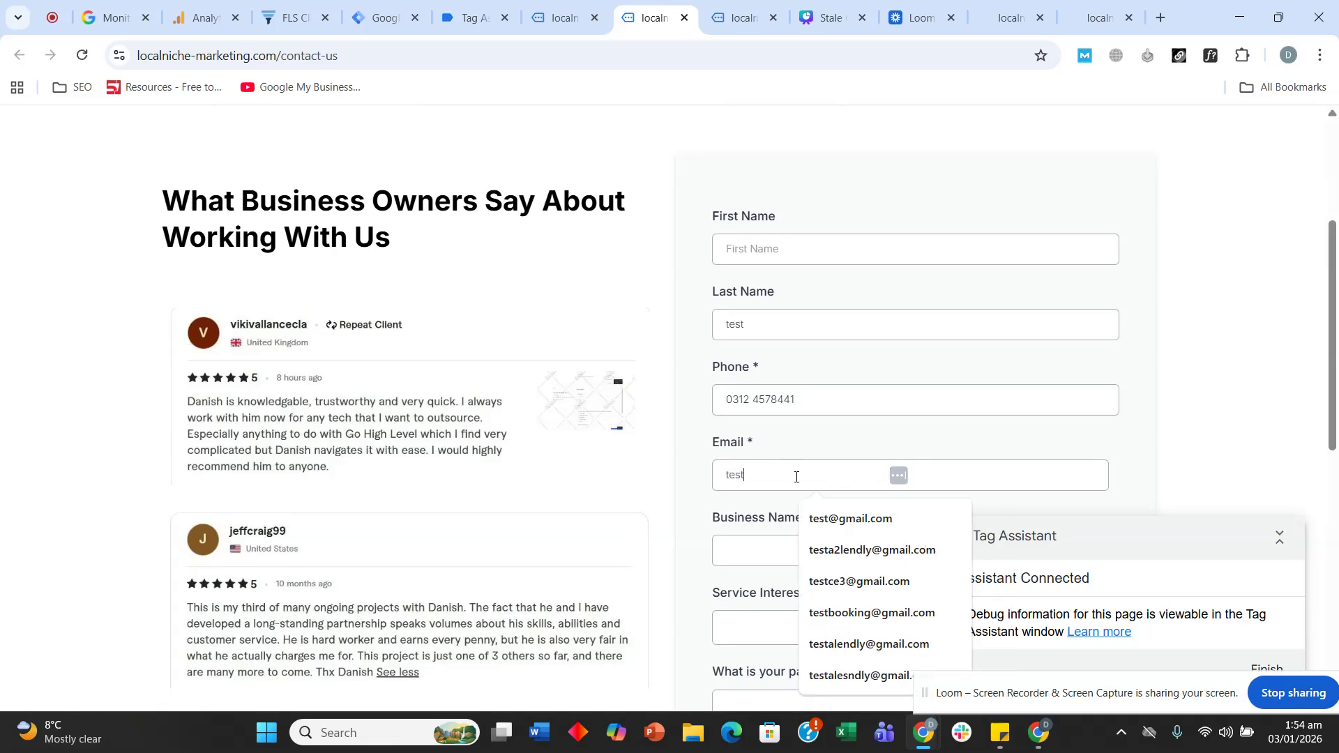
pyautogui.write('@gmail.com')
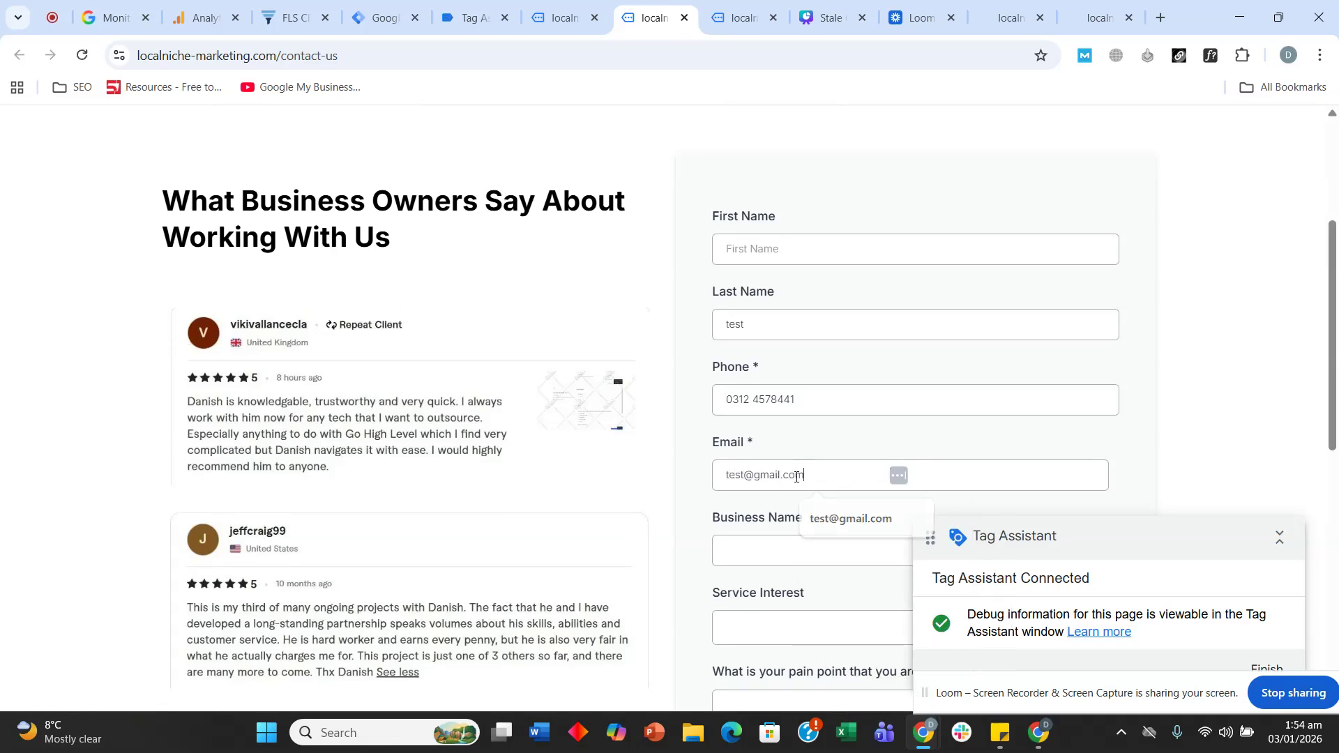
# - Choose Ads Management for Chiropractors, enter message 'asdasd', tick both consent boxes, and submit
pyautogui.click(758, 553)
pyautogui.click(756, 631)
pyautogui.click(753, 554)
pyautogui.scroll(-6, 764, 512)
pyautogui.click(754, 306)
pyautogui.write('asdasd')
pyautogui.click(719, 333)
pyautogui.click(720, 453)
pyautogui.click(754, 578)
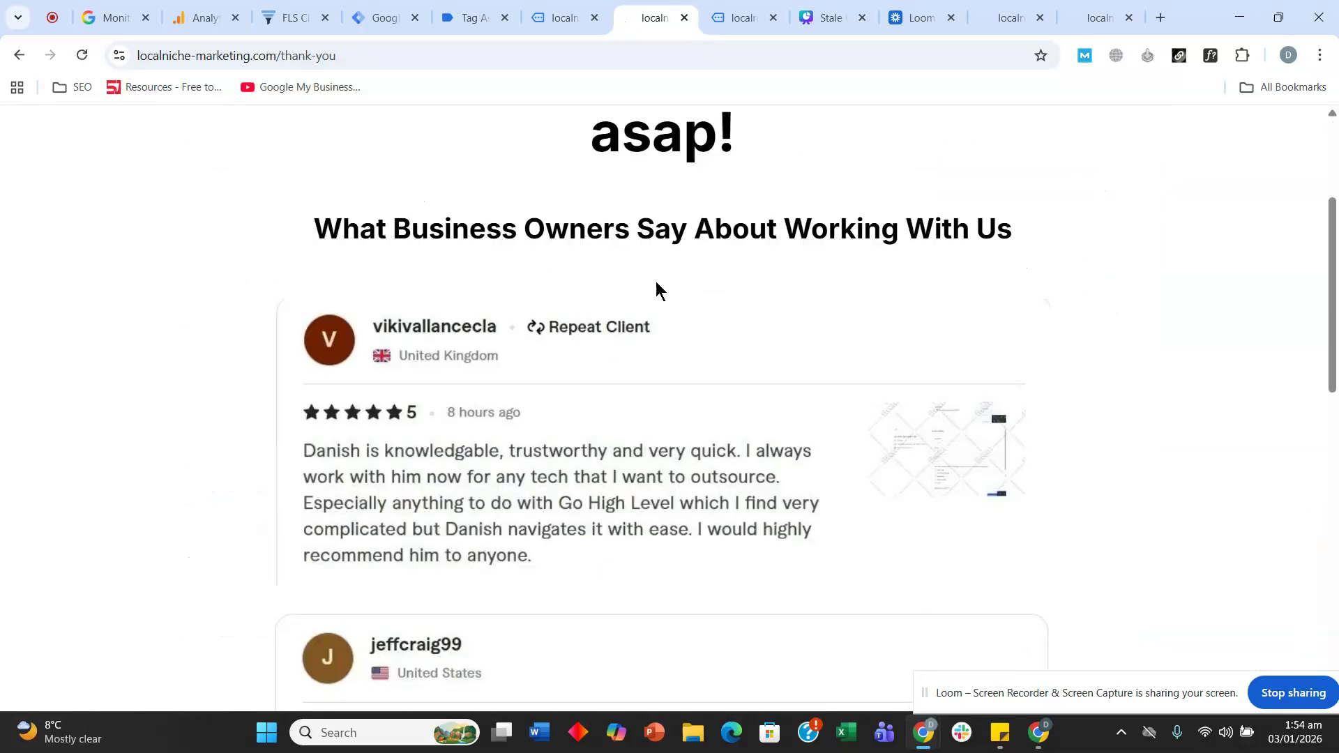
# - Check the thank-you page, then view the Tag Assistant summary showing GA 4 lead submit fired once
pyautogui.scroll(-10, 638, 279)
pyautogui.scroll(10, 619, 331)
pyautogui.click(542, 6)
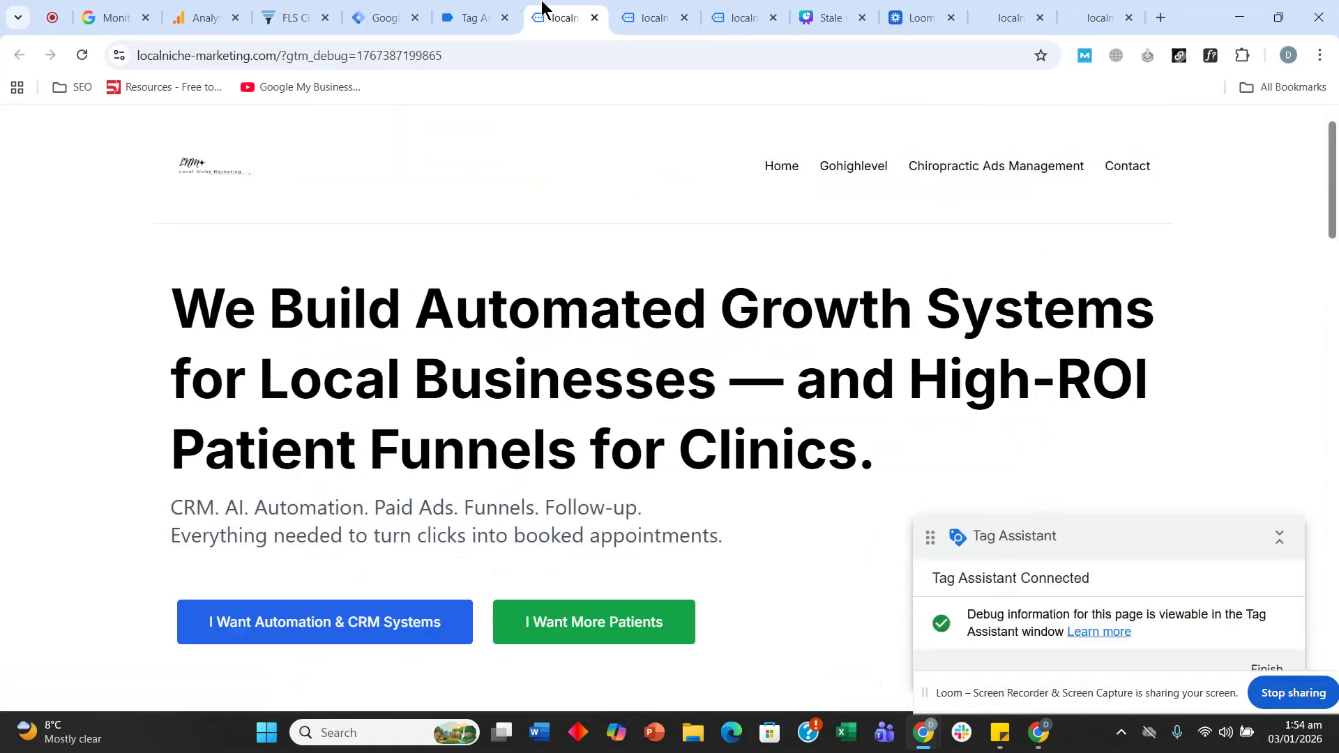
pyautogui.click(491, 10)
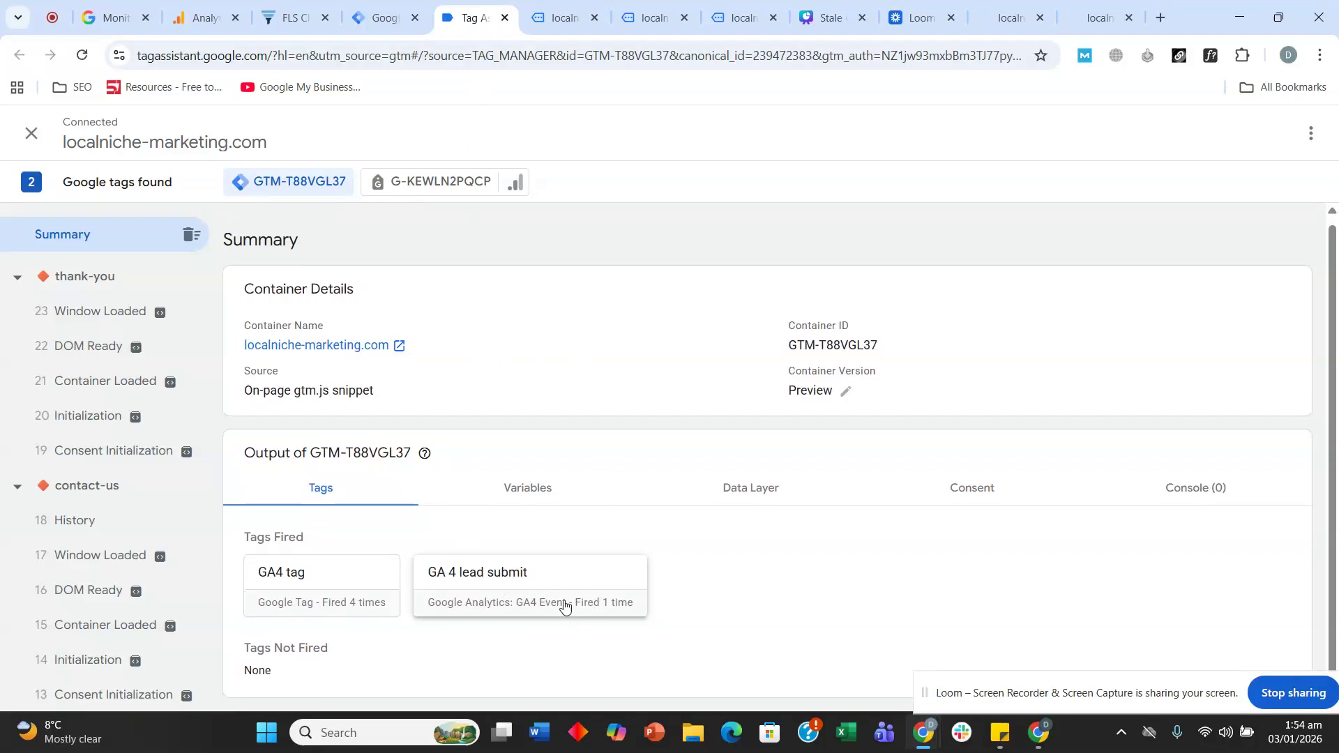
# - Confirm the G-KEWLN2PQCP hits include lead_submit, then go to GA4 DebugView
pyautogui.click(433, 179)
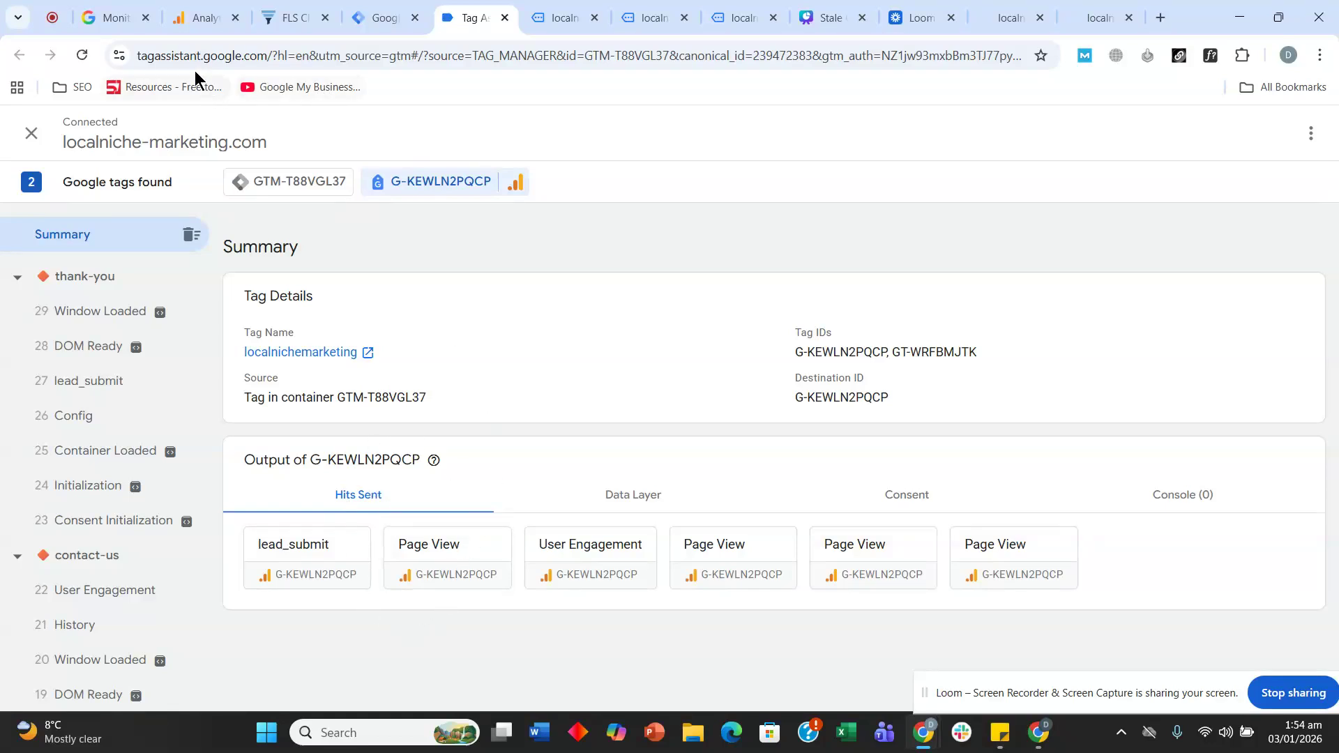
pyautogui.click(197, 9)
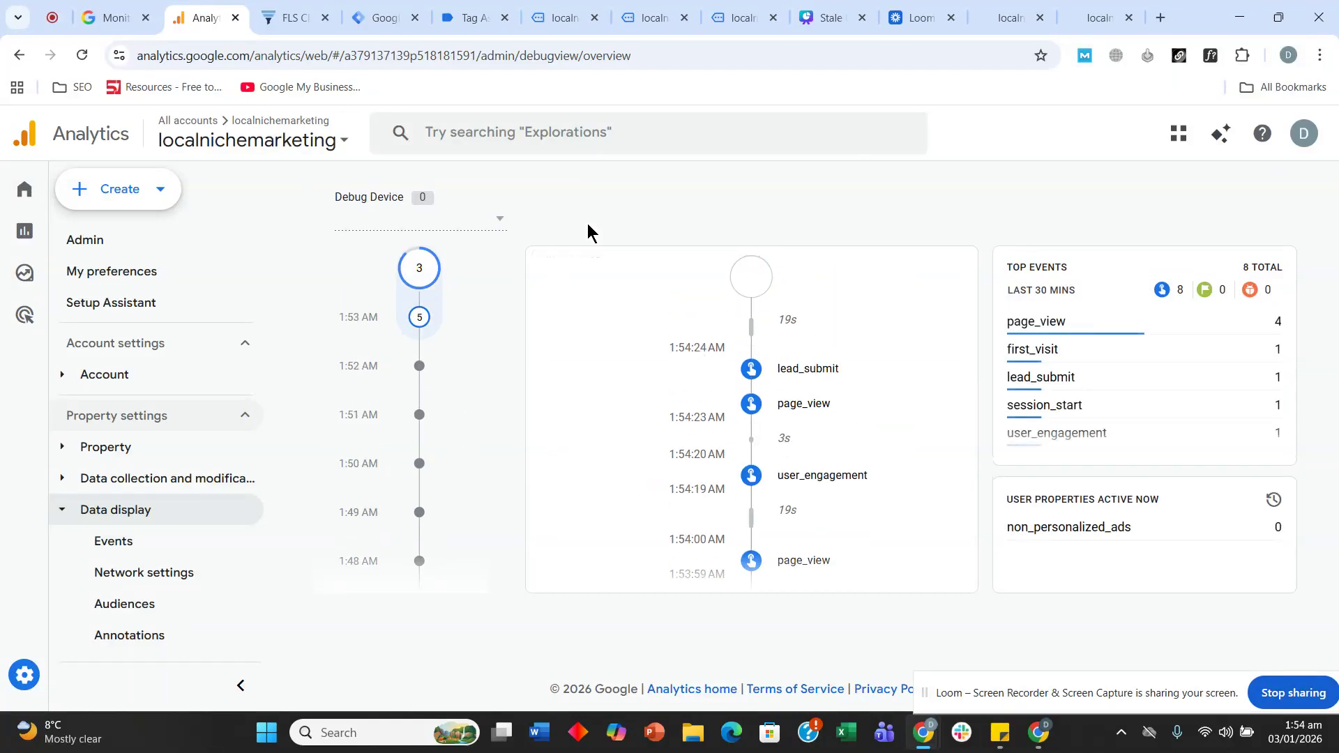
# - Scroll the DebugView stream and top events to locate the lead_submit event
pyautogui.scroll(-5, 586, 290)
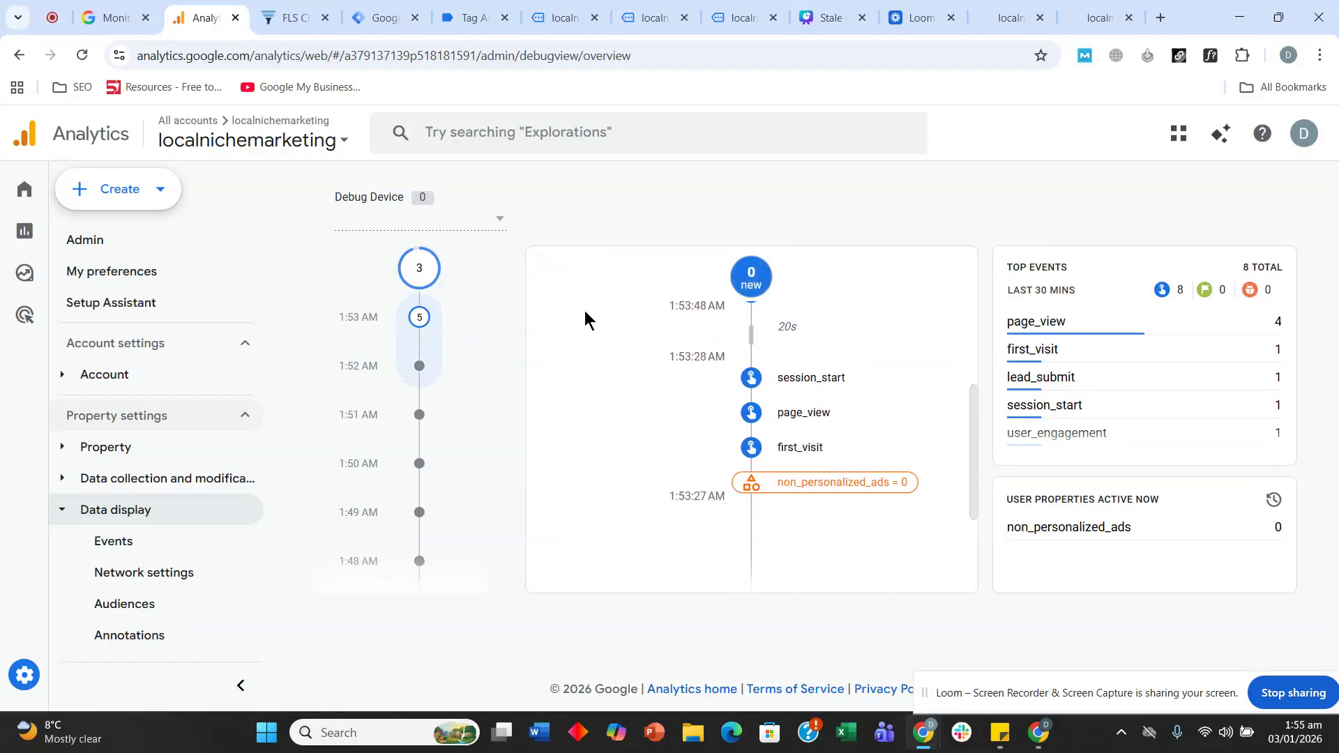
pyautogui.scroll(5, 585, 318)
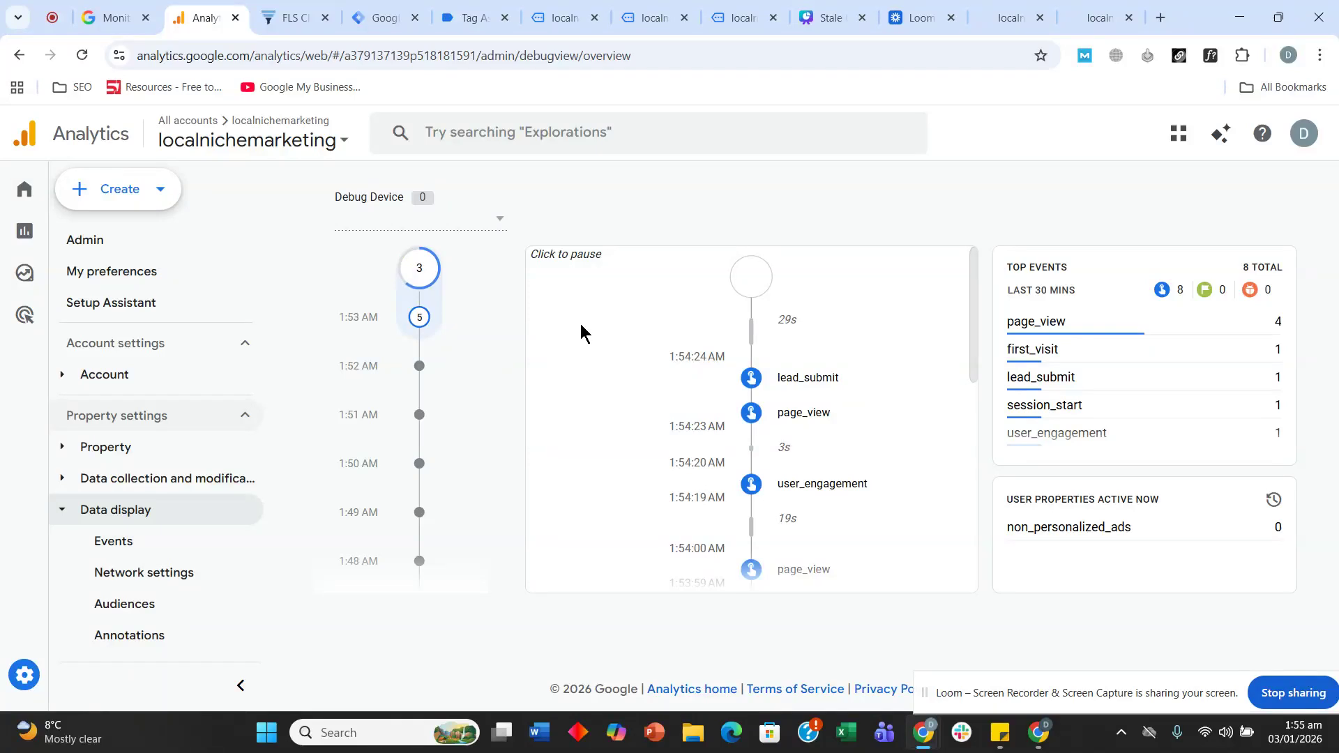
pyautogui.scroll(-5, 584, 333)
pyautogui.scroll(-3, 584, 334)
pyautogui.scroll(-3, 584, 342)
pyautogui.scroll(5, 607, 488)
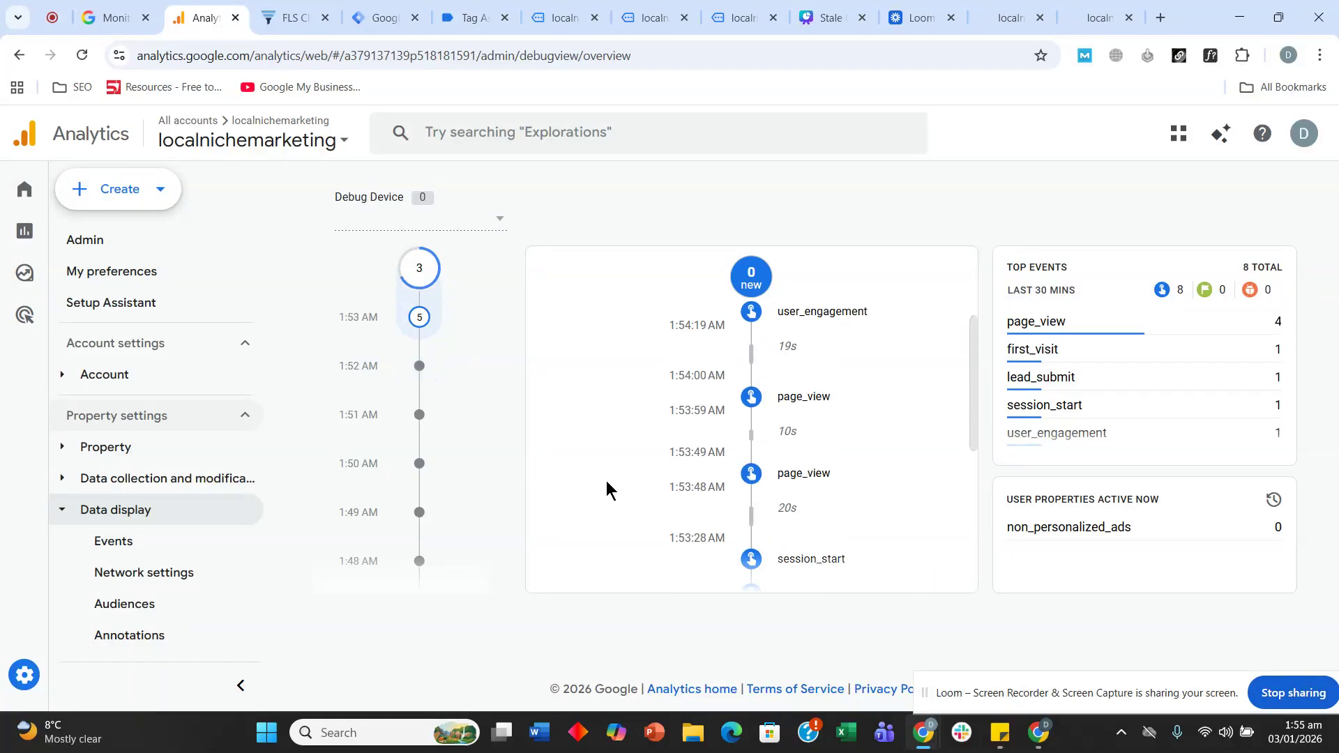
pyautogui.scroll(3, 606, 487)
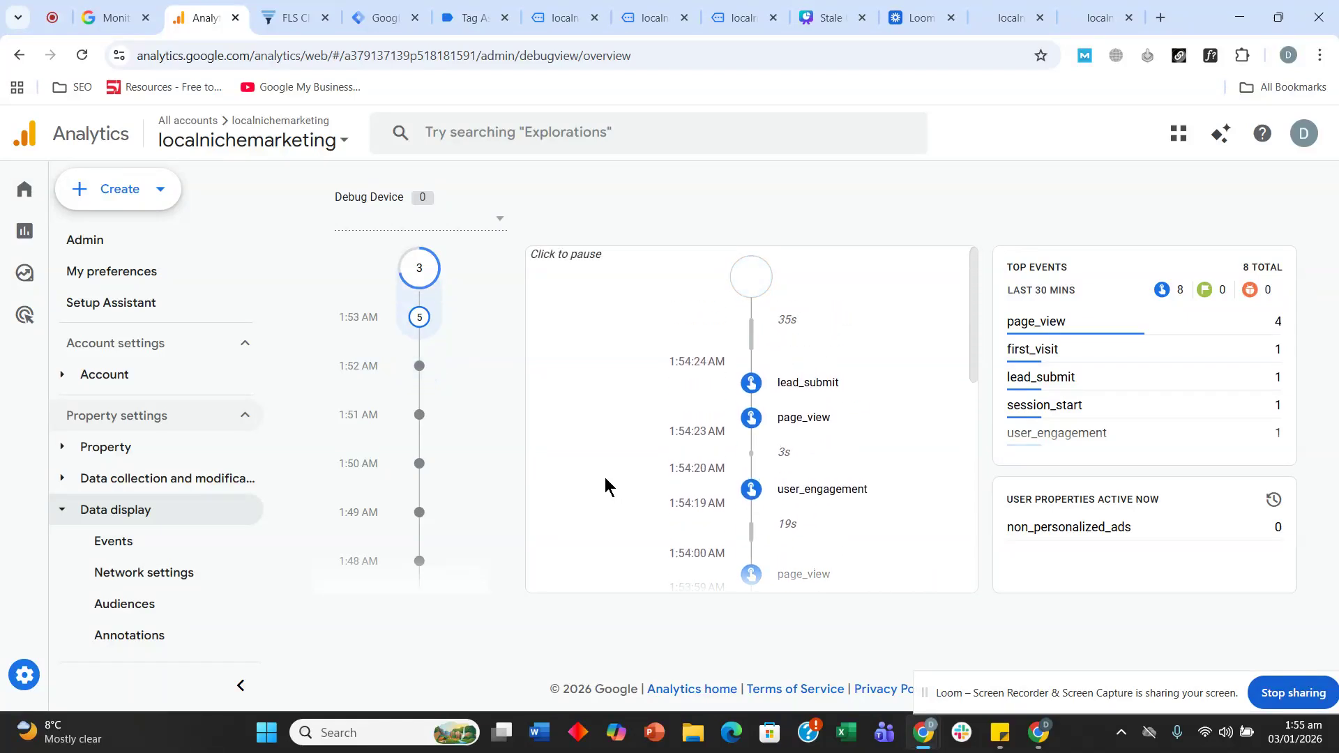
pyautogui.scroll(-5, 742, 437)
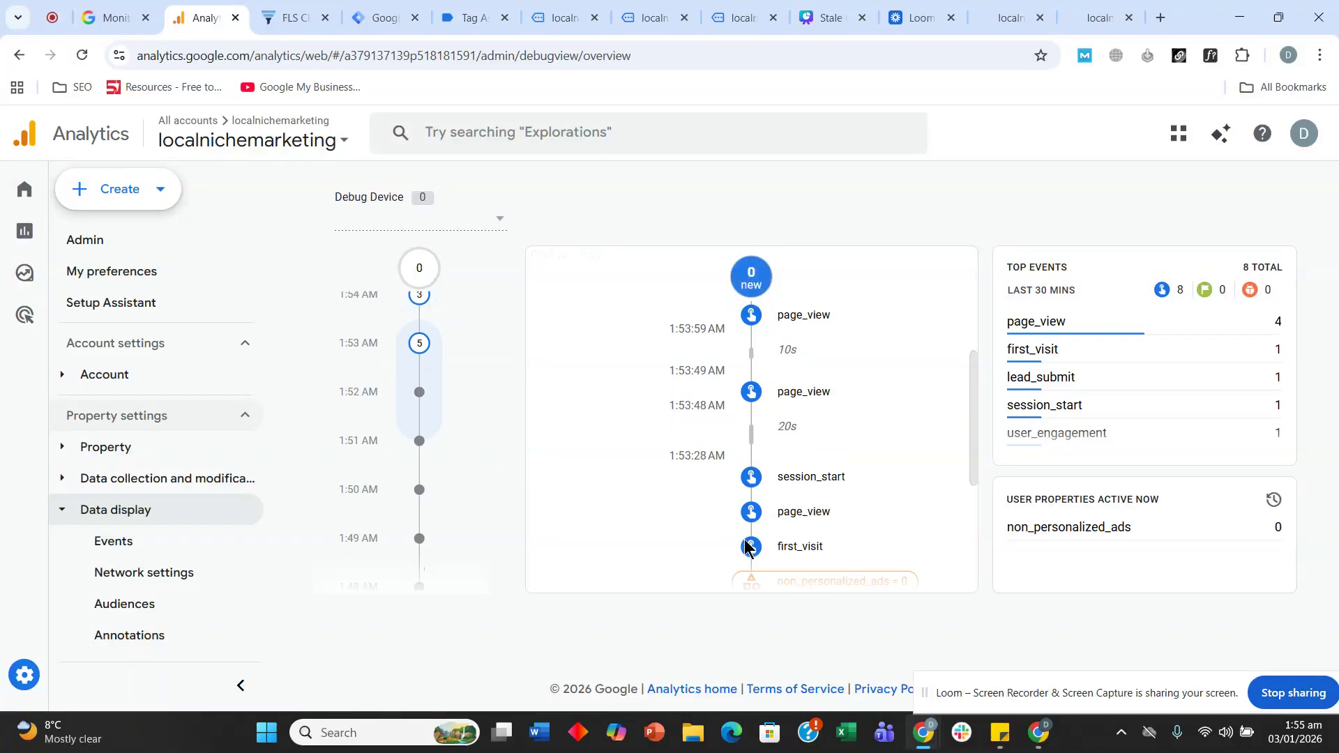
pyautogui.scroll(3, 749, 549)
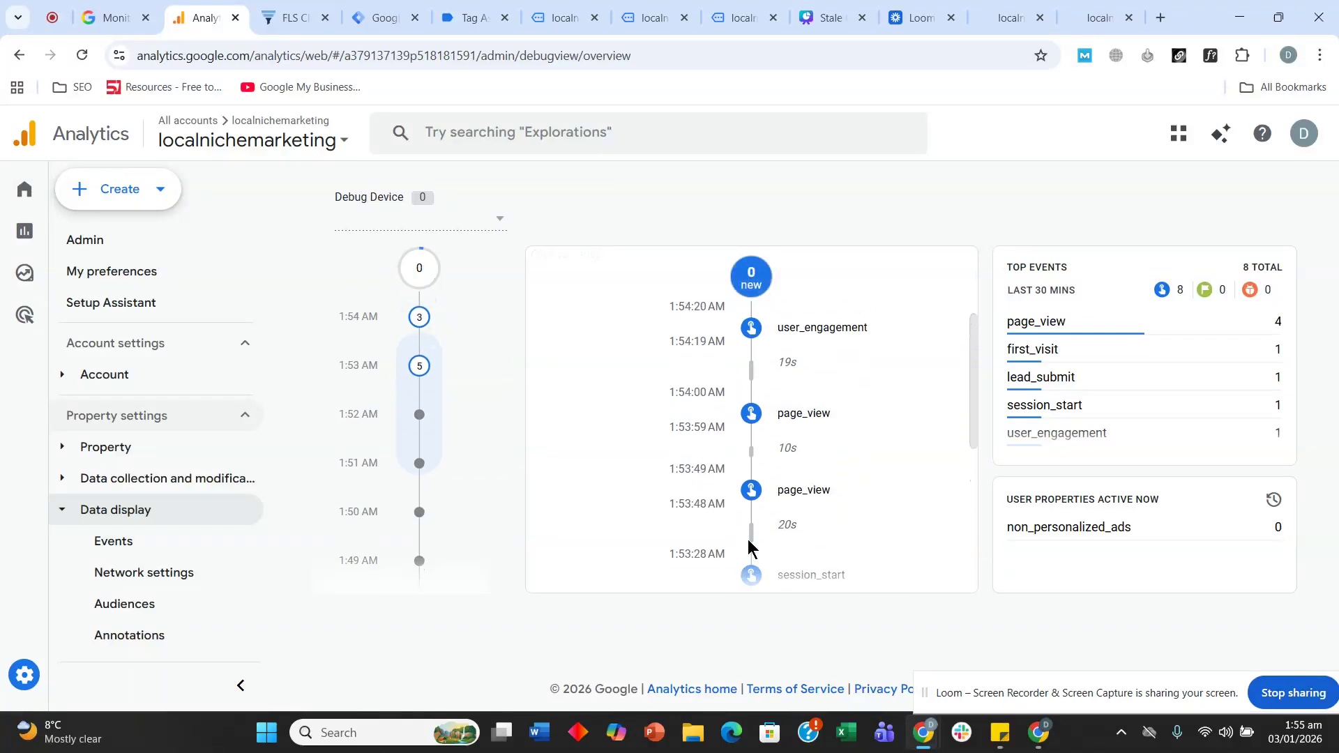
pyautogui.scroll(3, 750, 544)
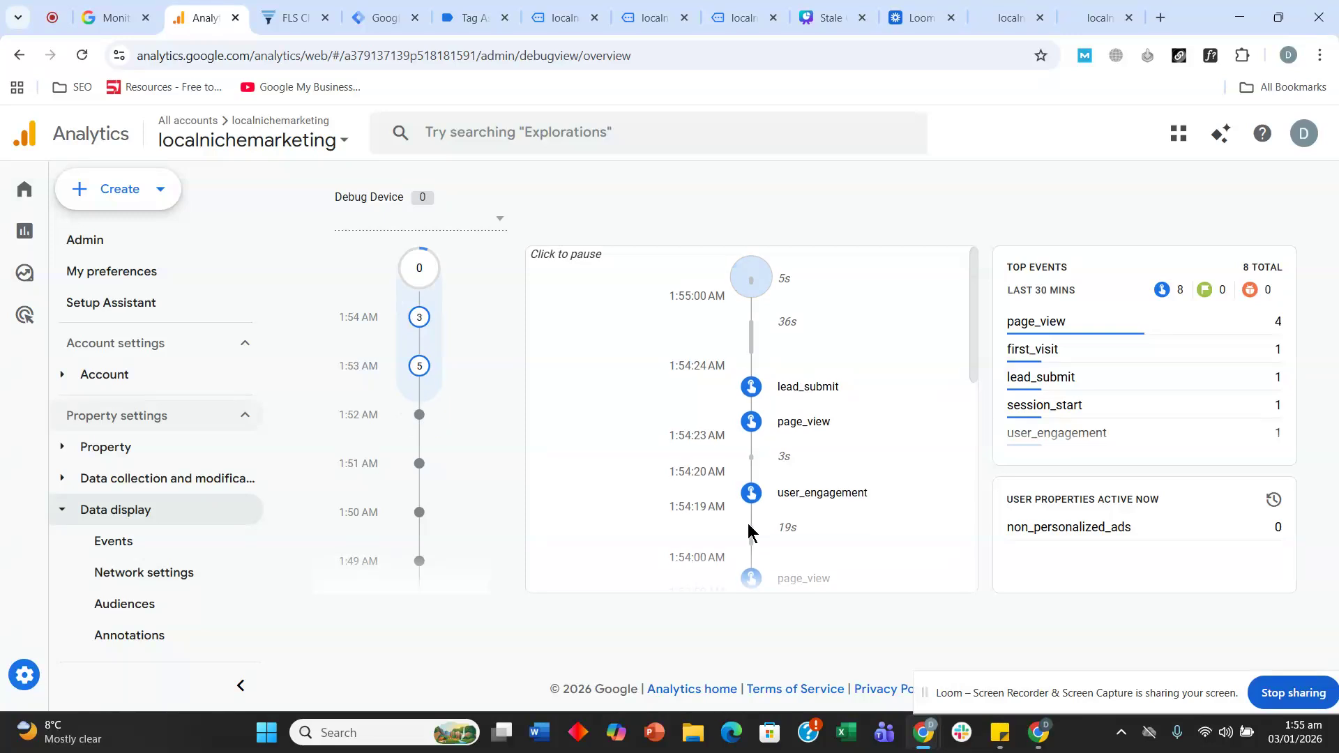
# - Review the lead_submit event's parameters and user properties, then close its details
pyautogui.click(754, 430)
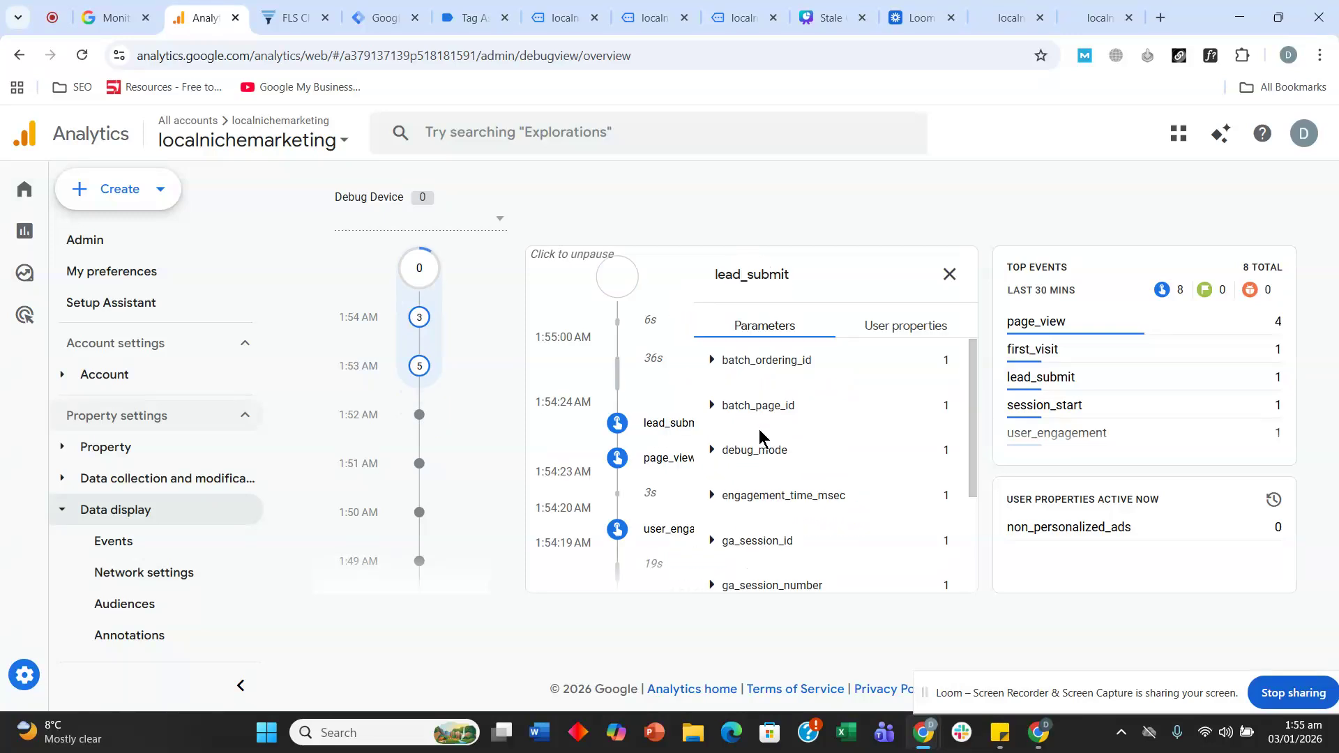
pyautogui.scroll(-3, 784, 433)
pyautogui.click(881, 330)
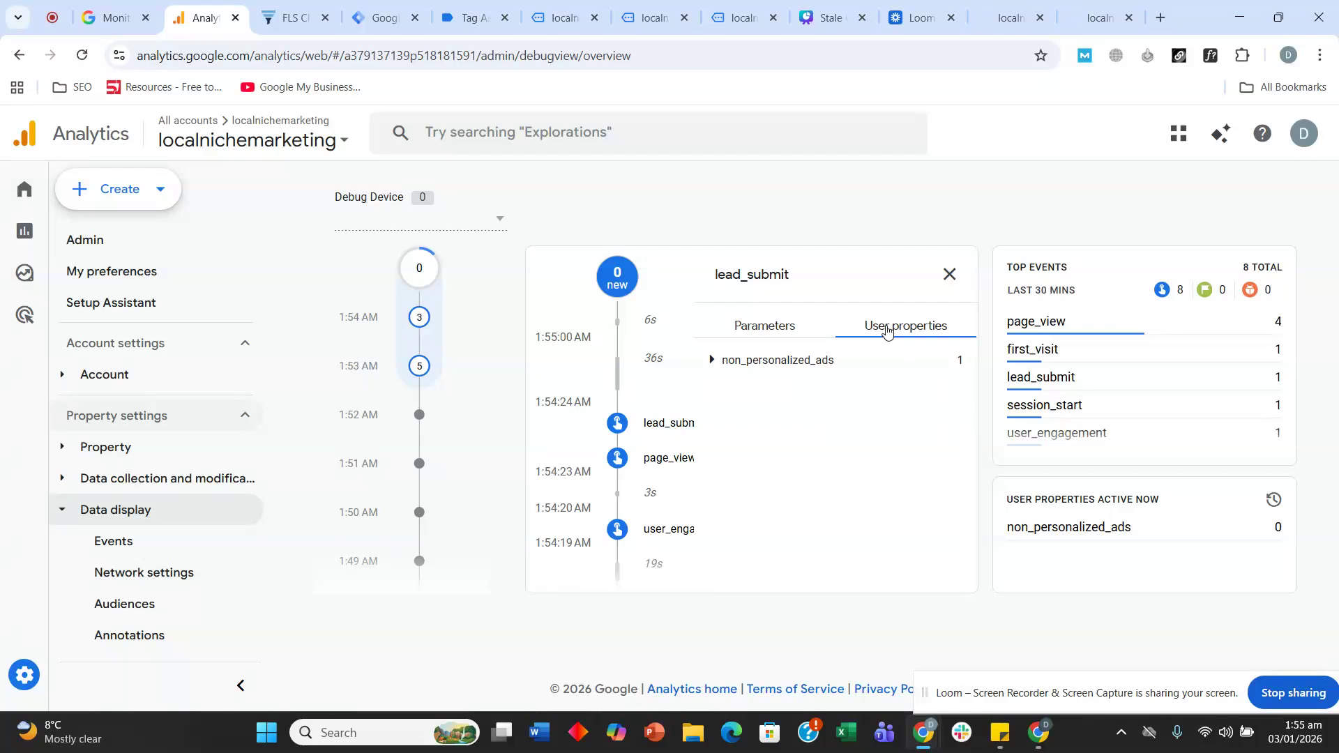
pyautogui.click(950, 274)
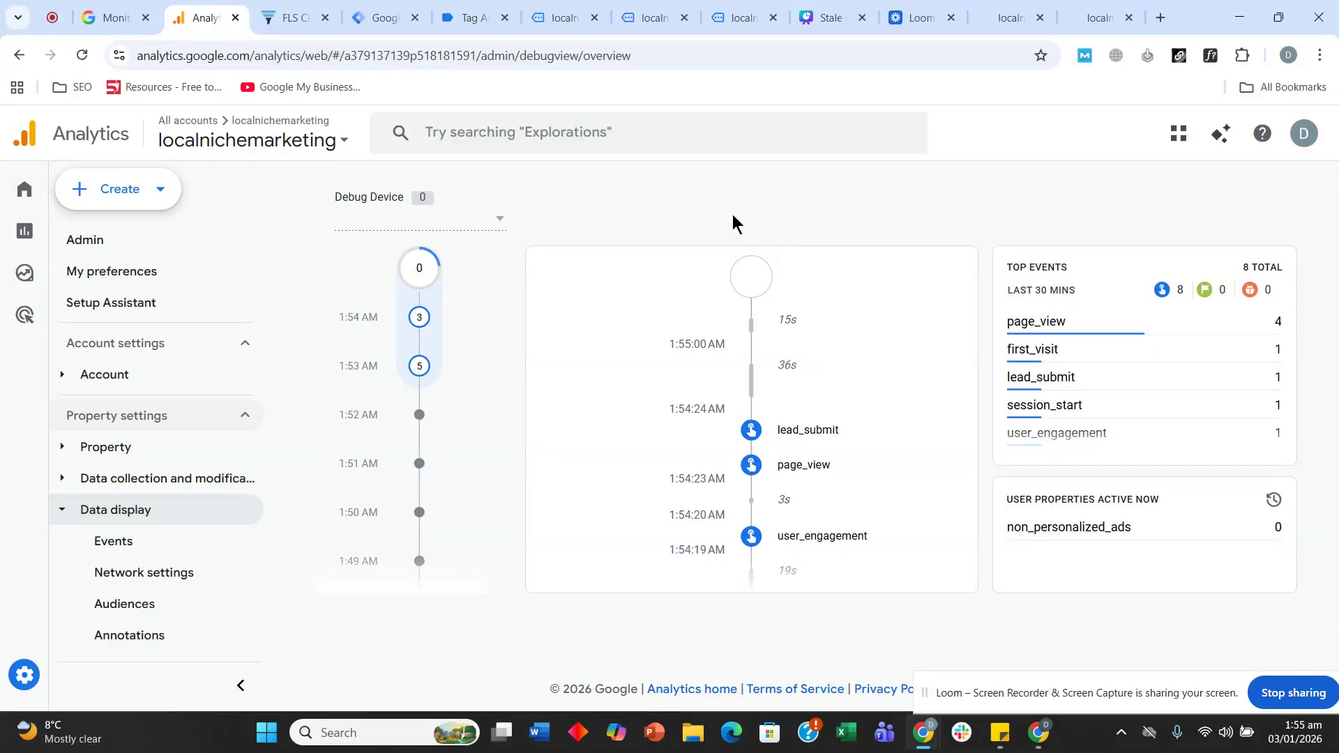
pyautogui.click(300, 18)
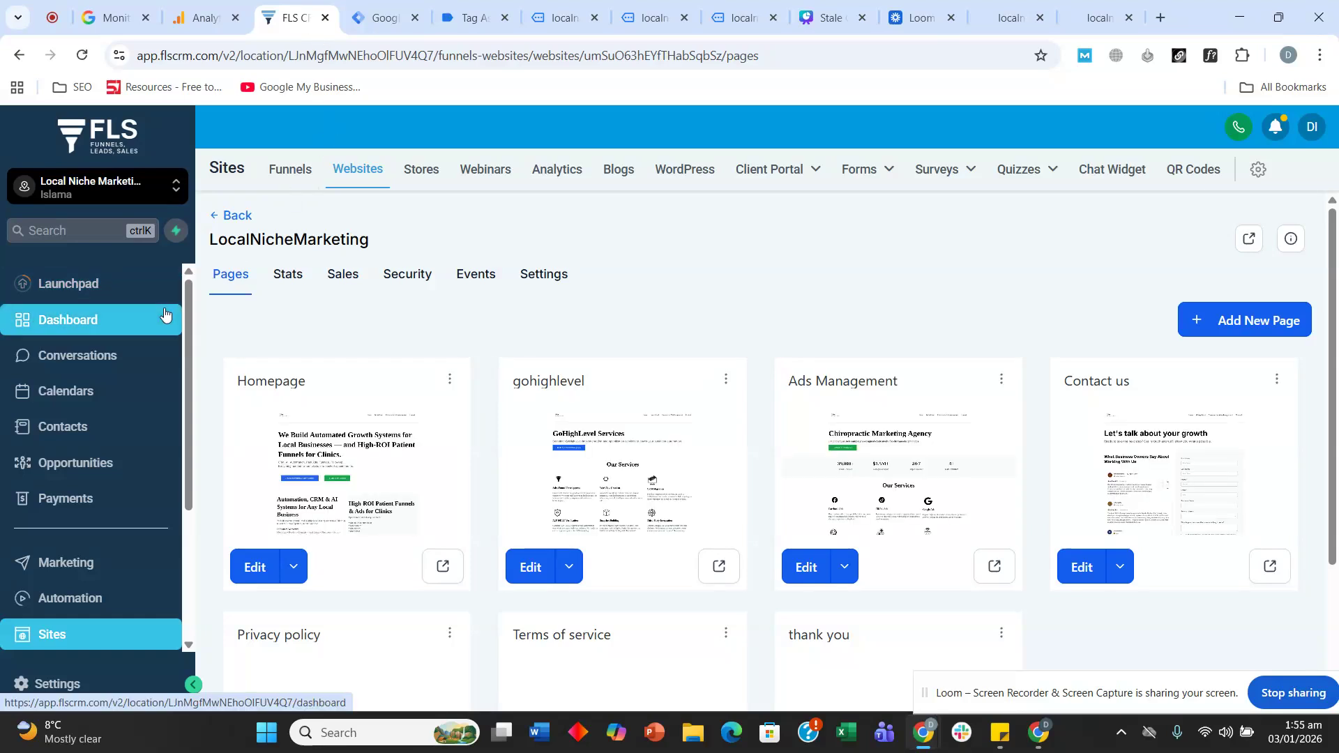
# - Open FLS CRM Settings and go to the Integrations page in its sidebar
pyautogui.scroll(-5, 112, 337)
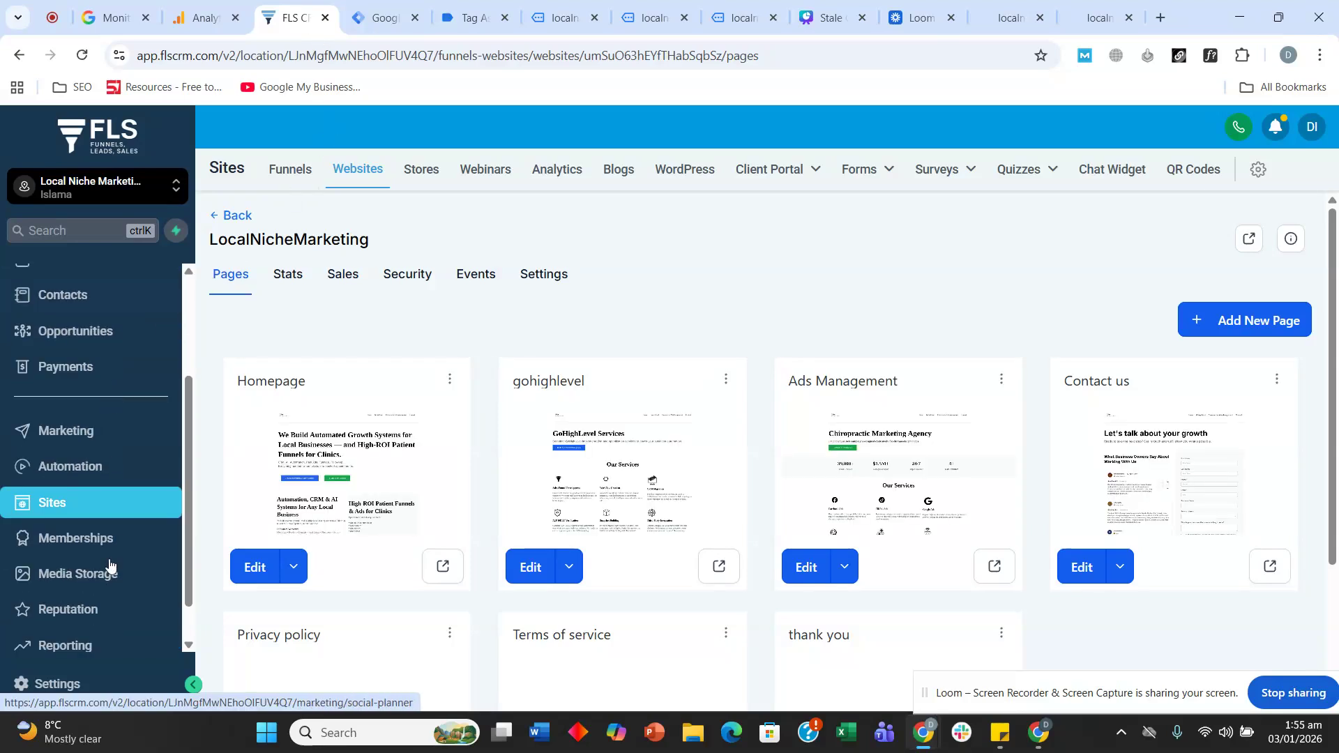
pyautogui.click(54, 687)
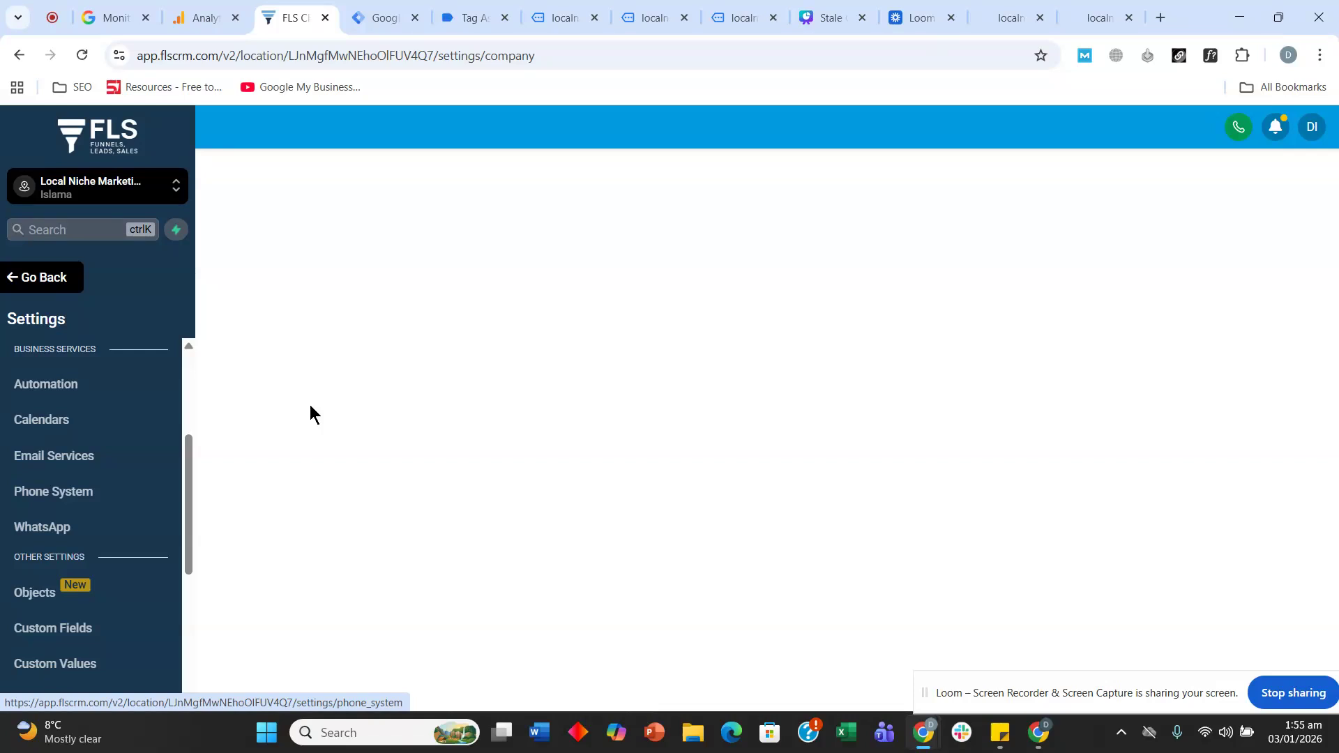
pyautogui.scroll(-1, 125, 394)
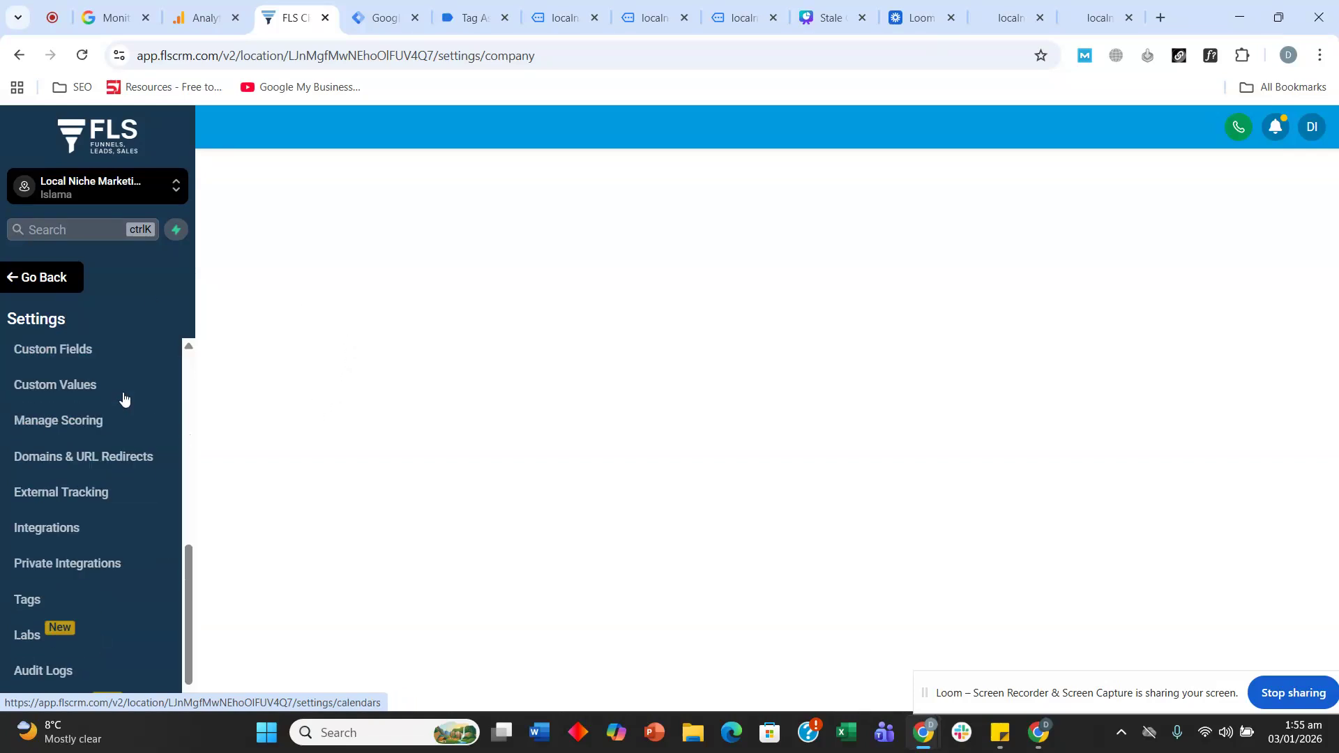
pyautogui.scroll(-4, 104, 447)
pyautogui.scroll(7, 81, 388)
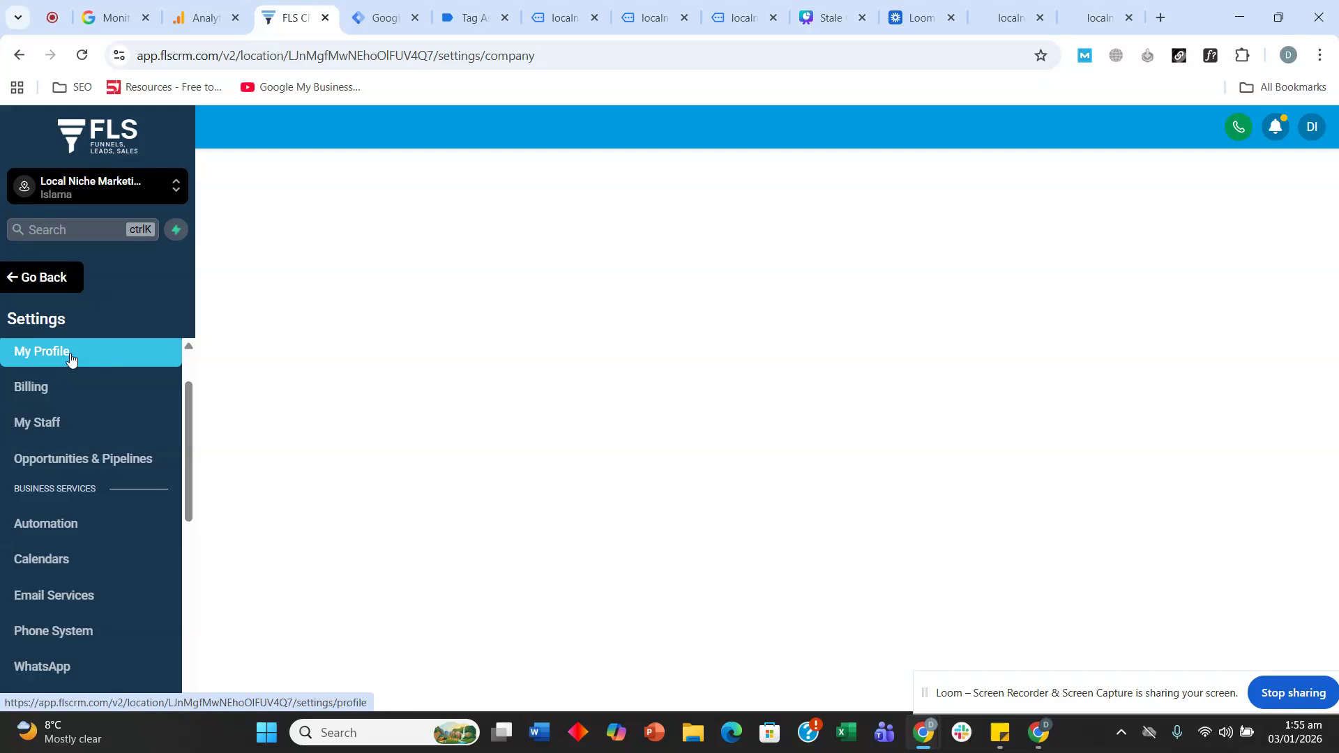
pyautogui.scroll(-6, 77, 457)
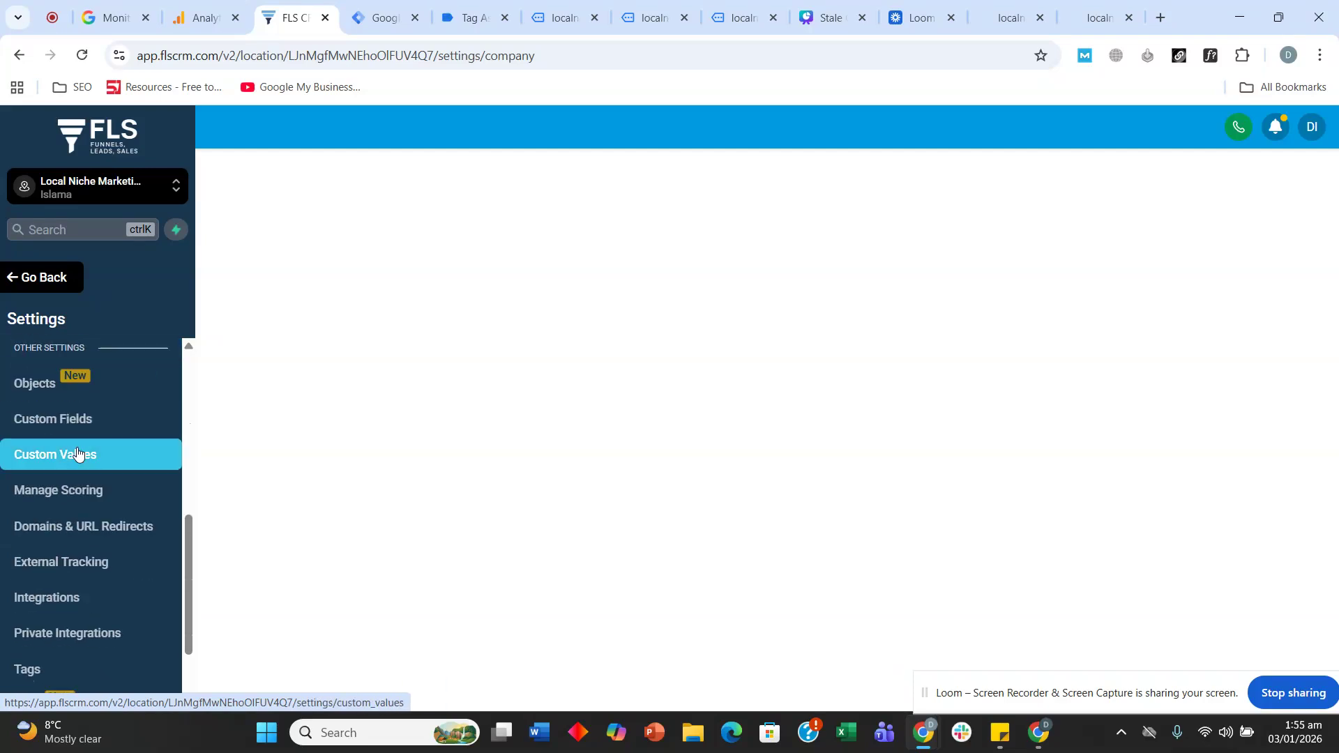
pyautogui.scroll(-2, 77, 454)
pyautogui.click(80, 513)
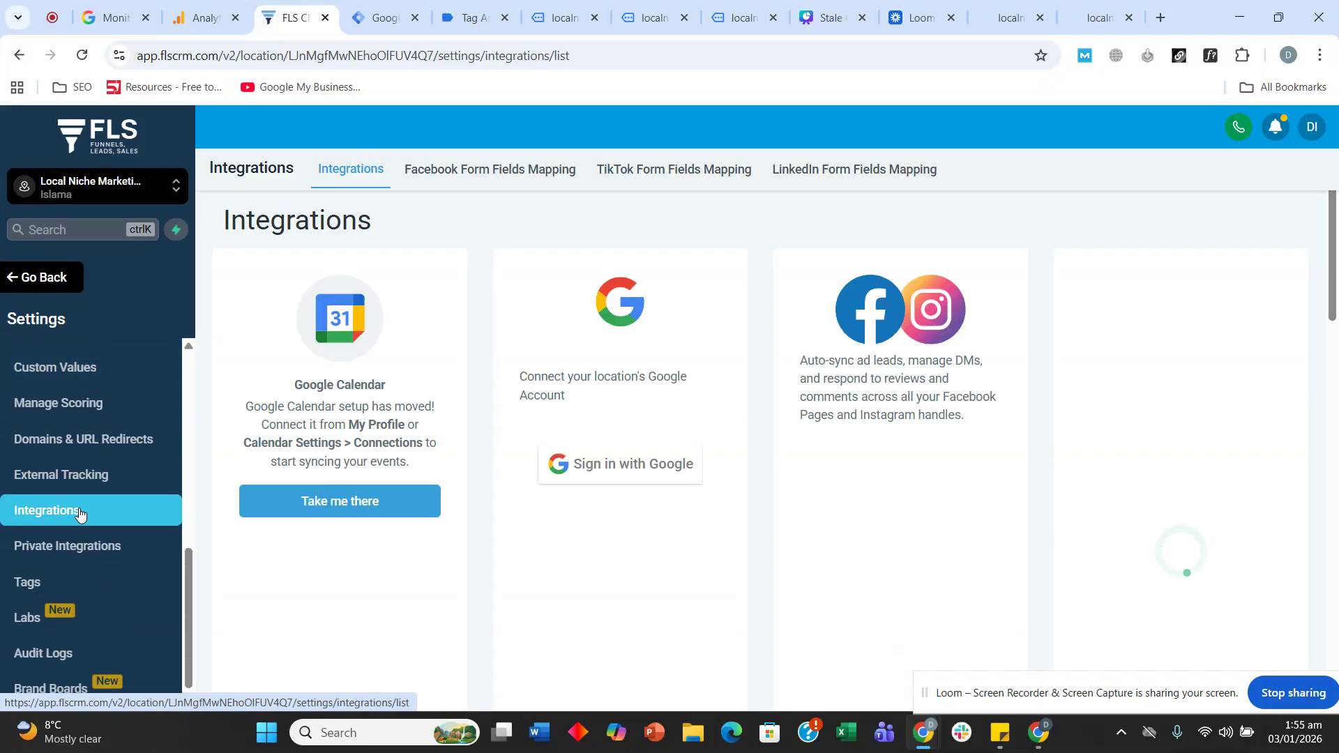
# - Sign in with Google and select the localnichemarketing analytics account and its GA4 property
pyautogui.scroll(-3, 553, 300)
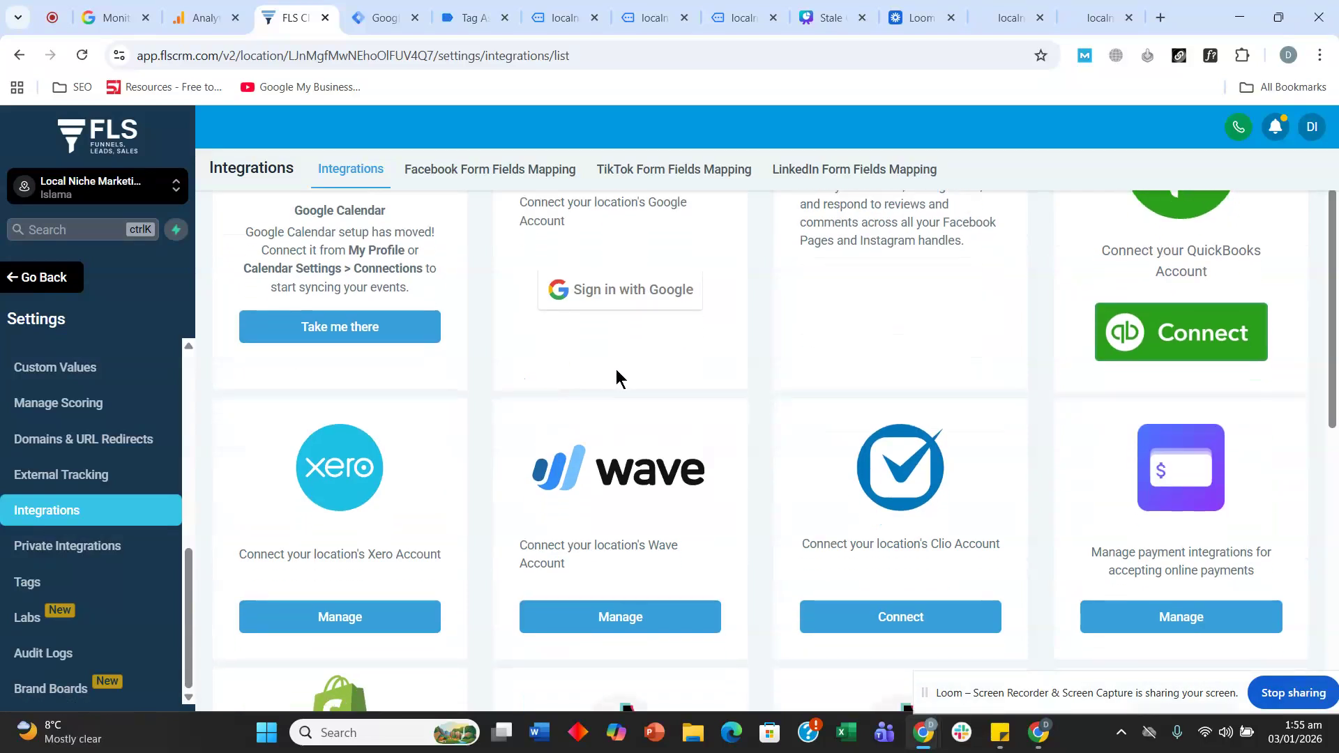
pyautogui.scroll(3, 627, 397)
pyautogui.click(634, 469)
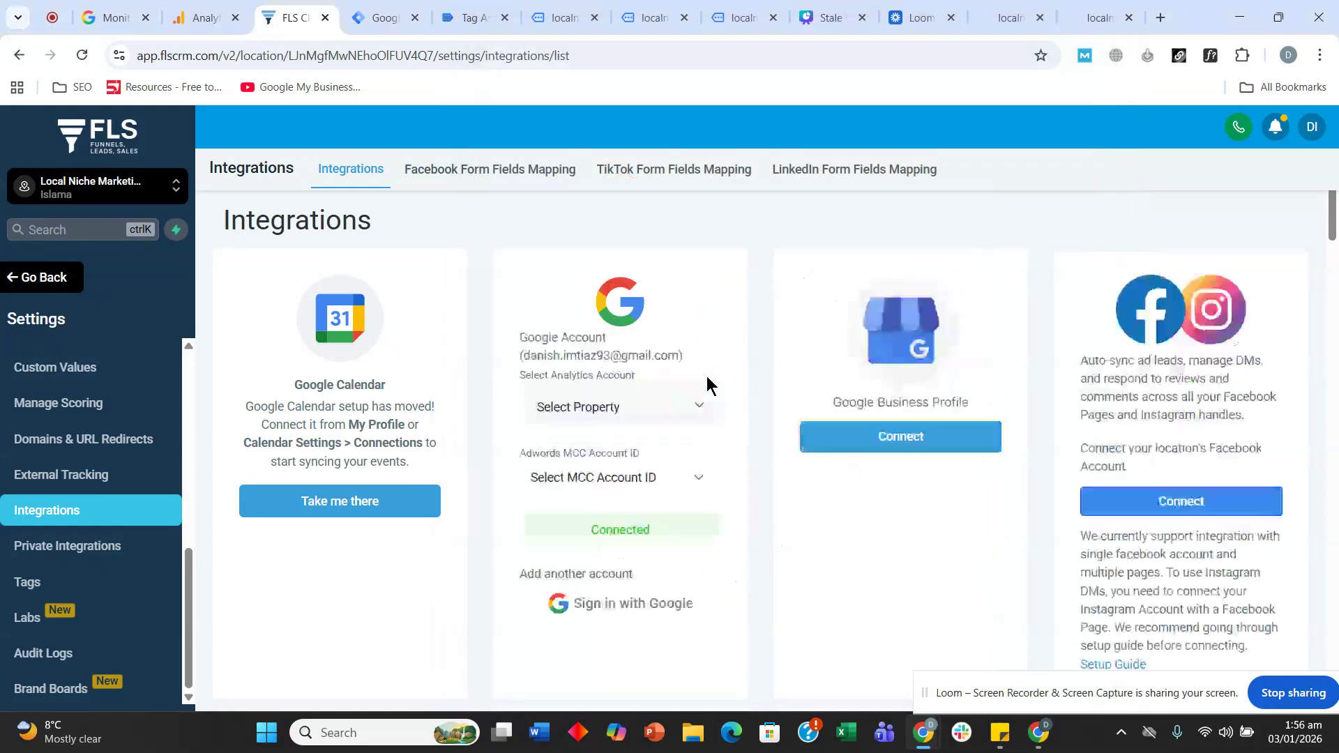
pyautogui.scroll(-1, 553, 319)
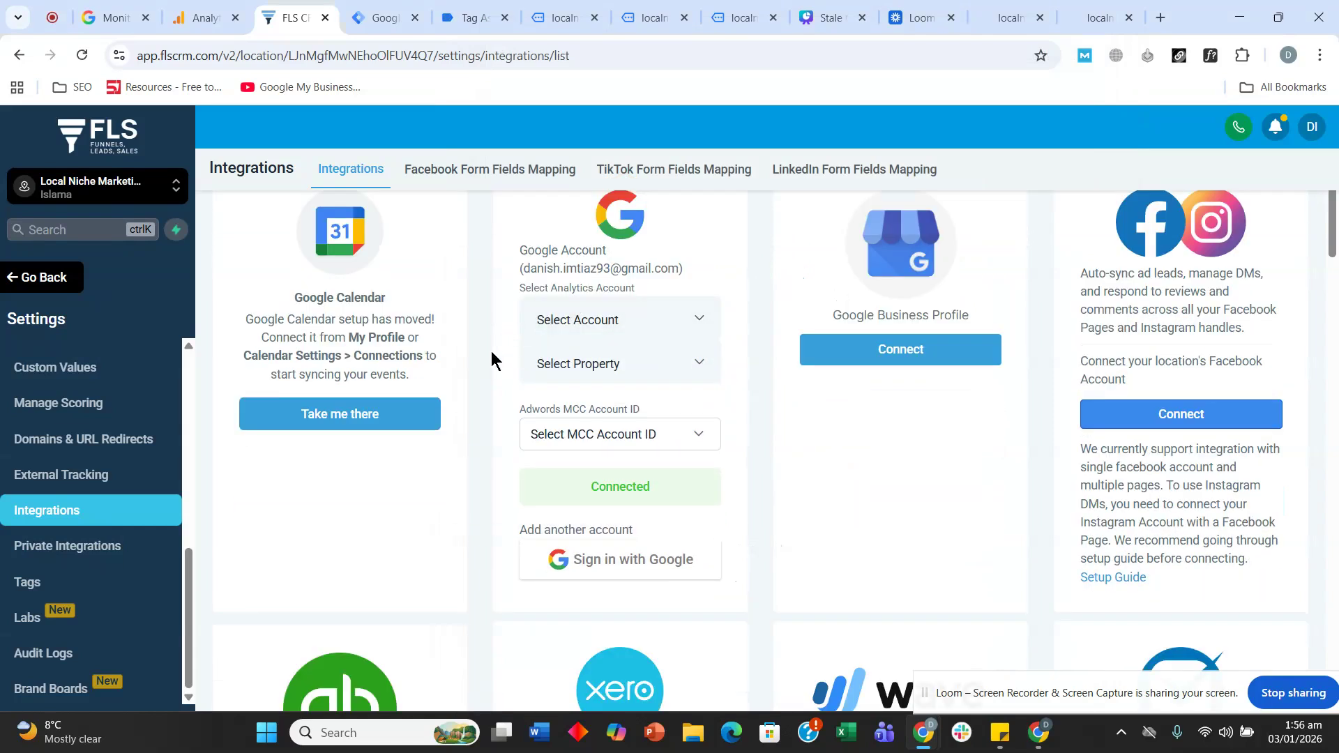
pyautogui.click(586, 323)
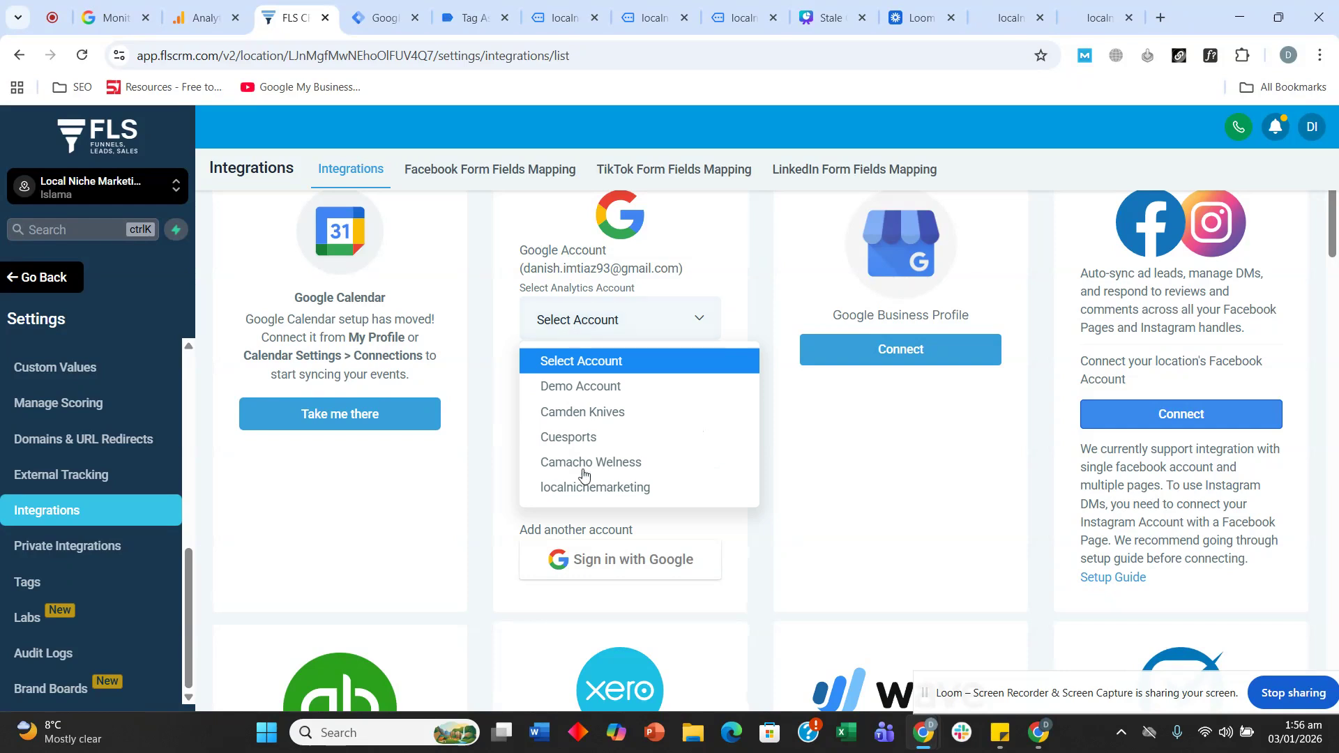
pyautogui.click(594, 500)
pyautogui.click(568, 384)
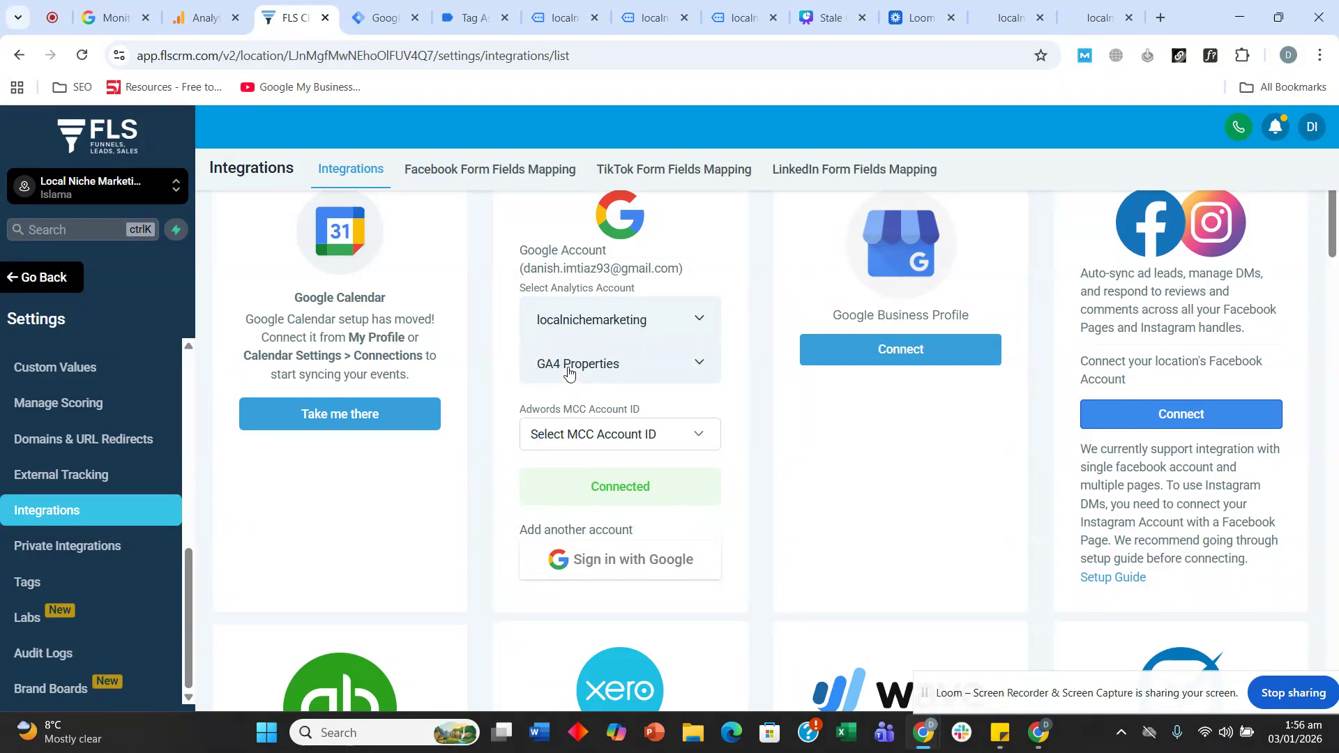
pyautogui.click(583, 444)
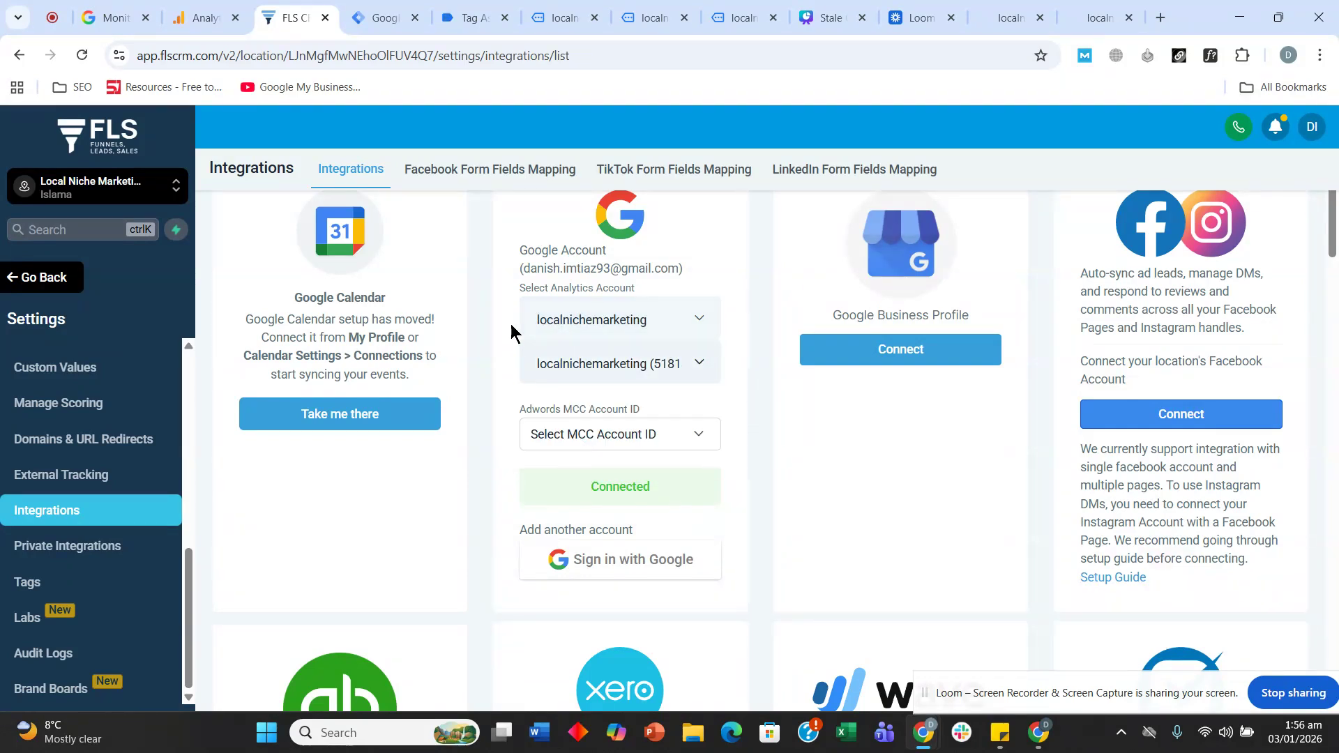
pyautogui.scroll(-6, 509, 390)
pyautogui.scroll(7, 519, 488)
pyautogui.scroll(1, 509, 425)
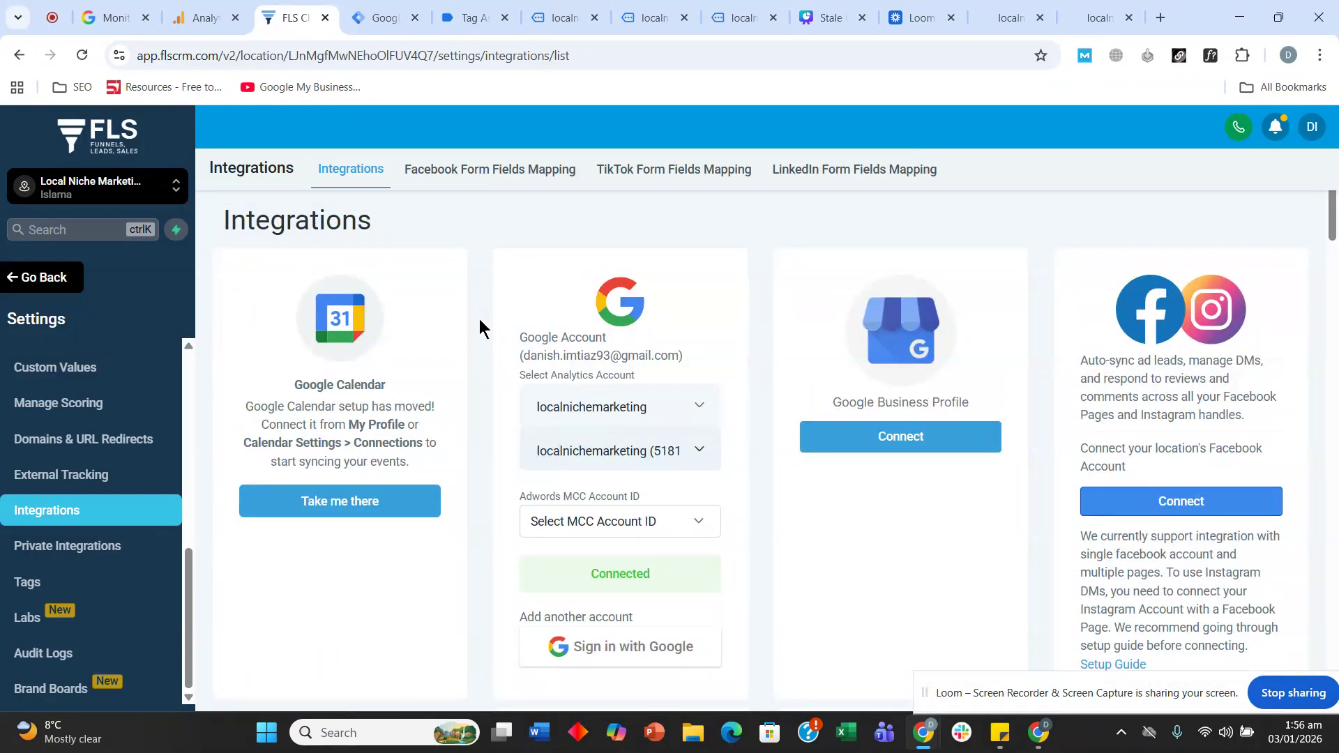
pyautogui.click(55, 277)
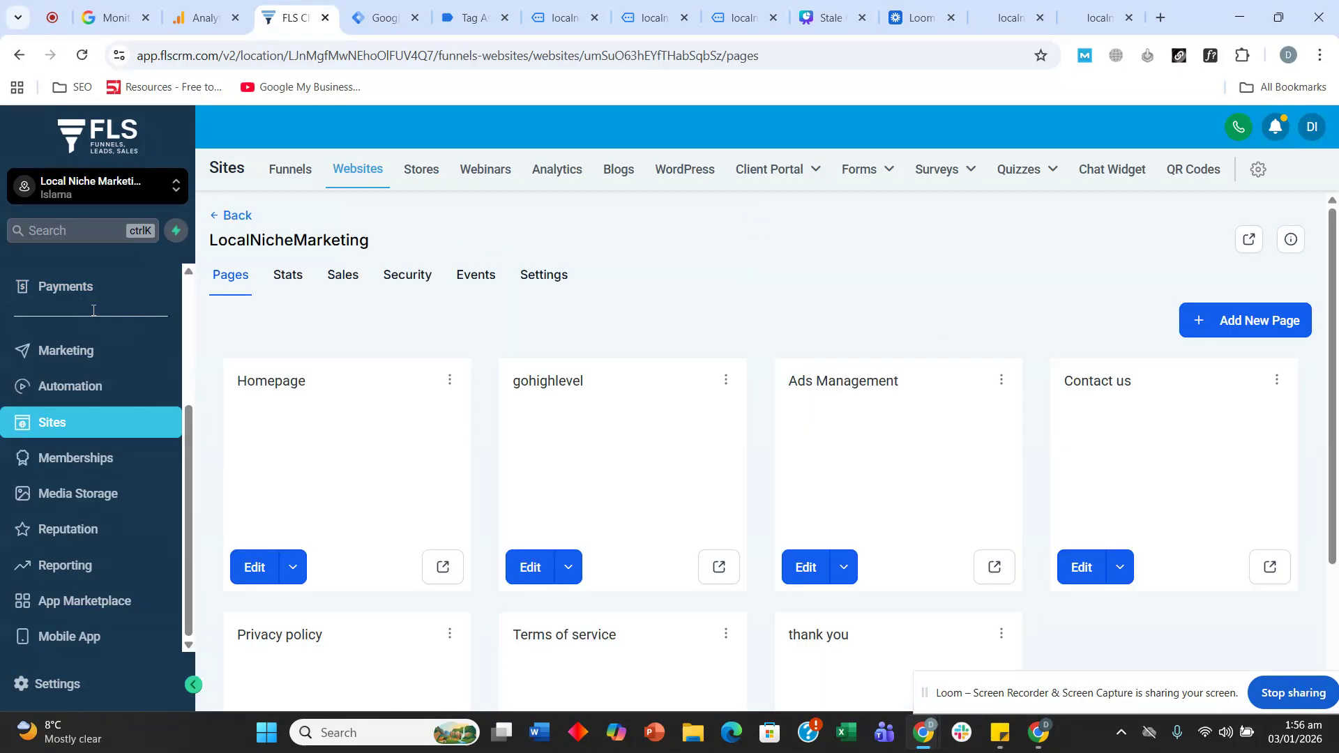
# - Check the Dashboard's Google Analytics Report, which still shows No Data Found
pyautogui.scroll(3, 111, 348)
pyautogui.click(82, 327)
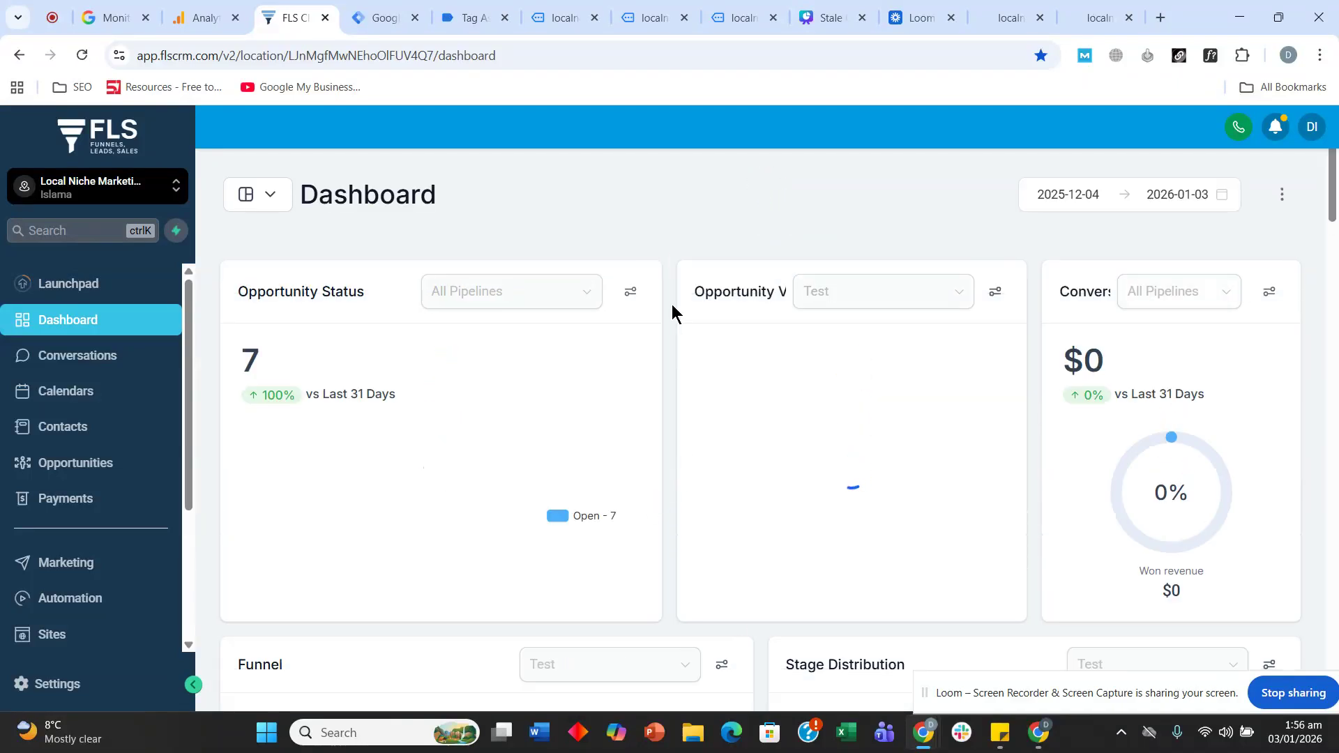
pyautogui.scroll(-15, 637, 290)
pyautogui.scroll(5, 607, 453)
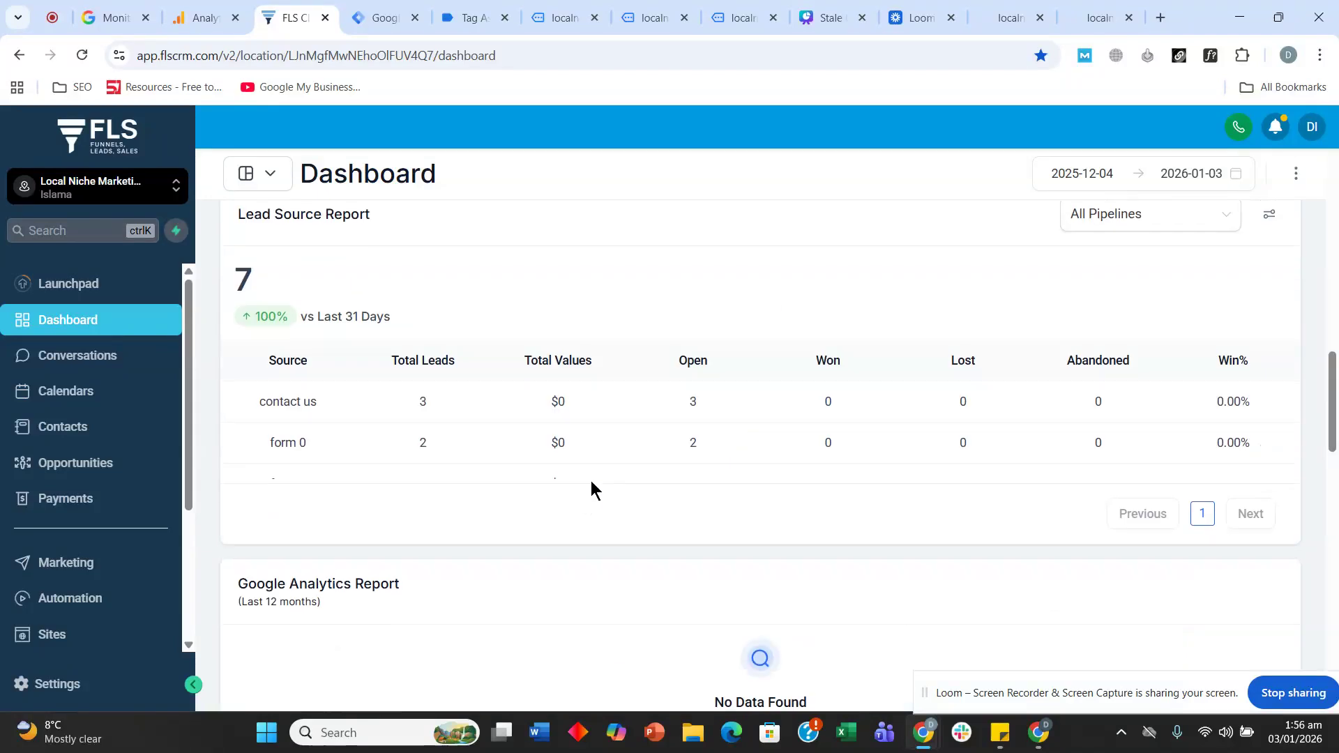
pyautogui.scroll(-6, 485, 474)
pyautogui.scroll(-4, 487, 478)
pyautogui.scroll(4, 481, 469)
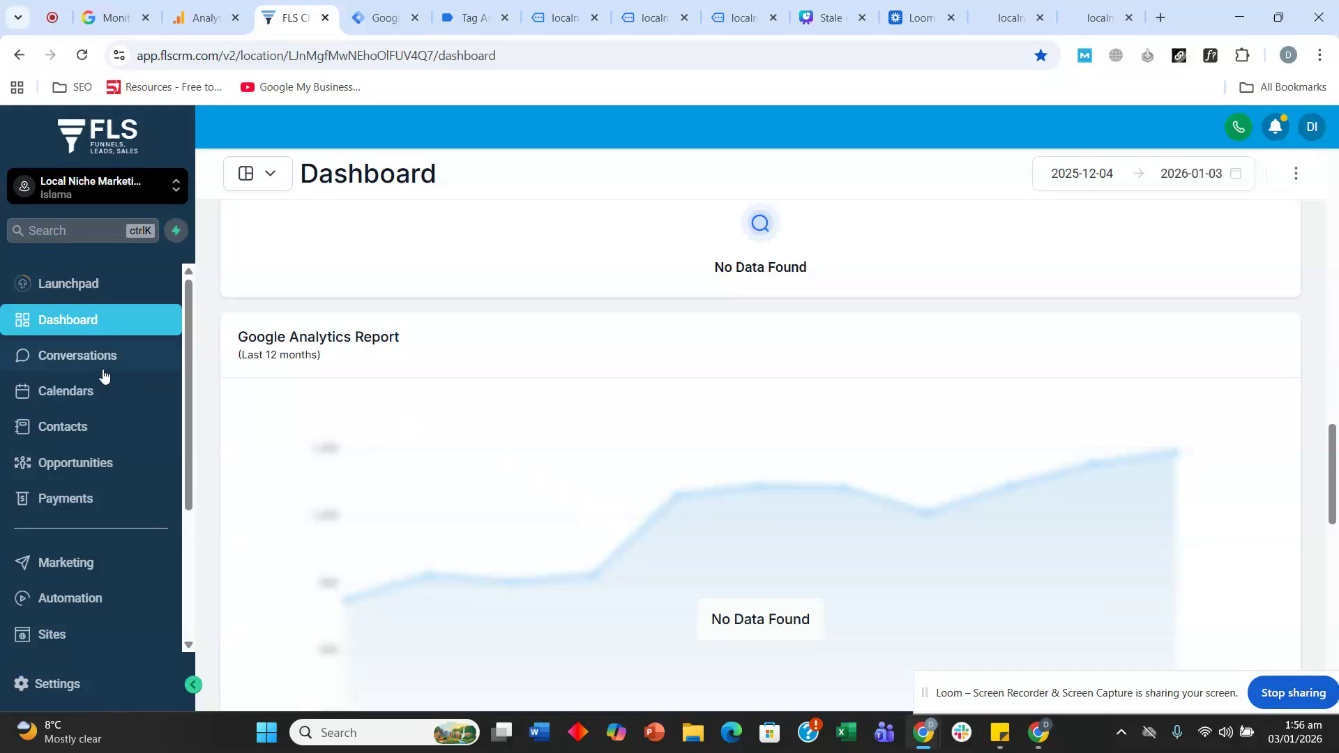
# - Go through the Marketing section to the Reporting section
pyautogui.click(51, 569)
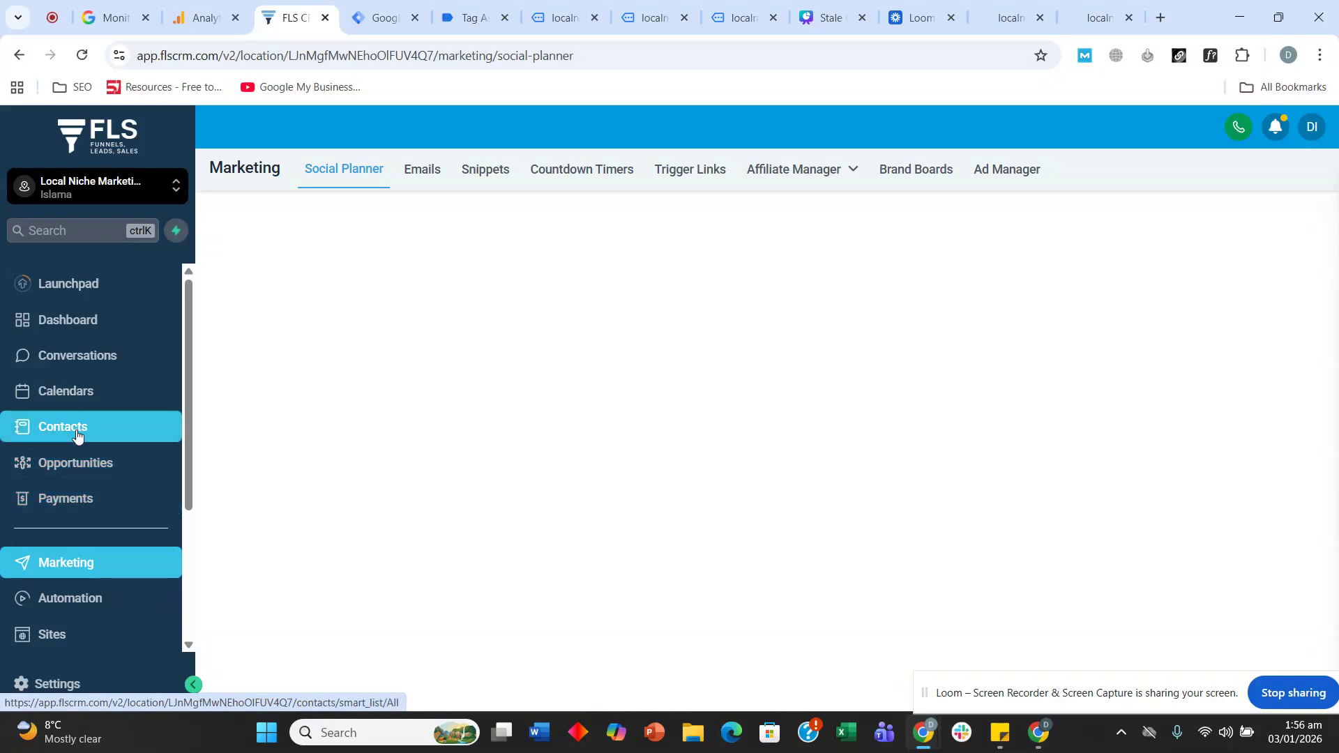
pyautogui.scroll(-1, 35, 434)
pyautogui.scroll(-2, 73, 589)
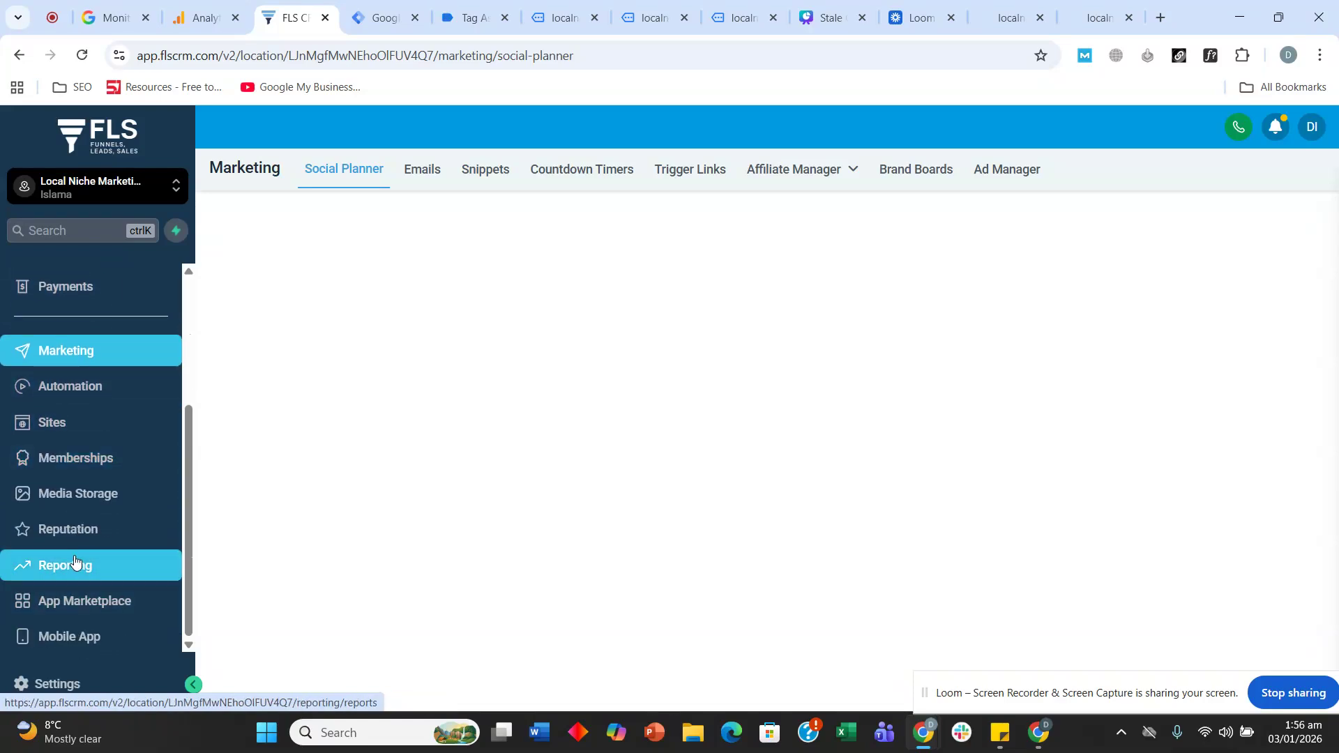
pyautogui.click(74, 564)
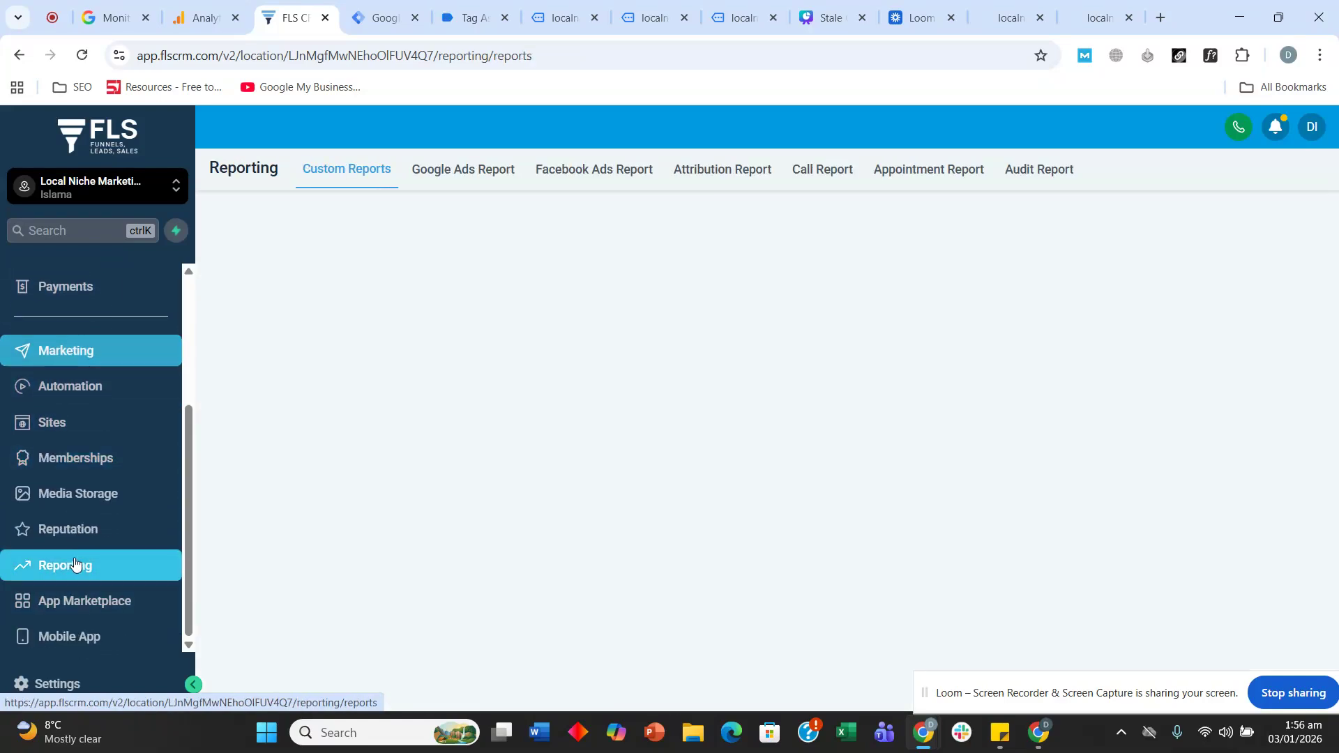
# - Review the Attribution Report's 5 total leads and page-visit session events
pyautogui.click(725, 169)
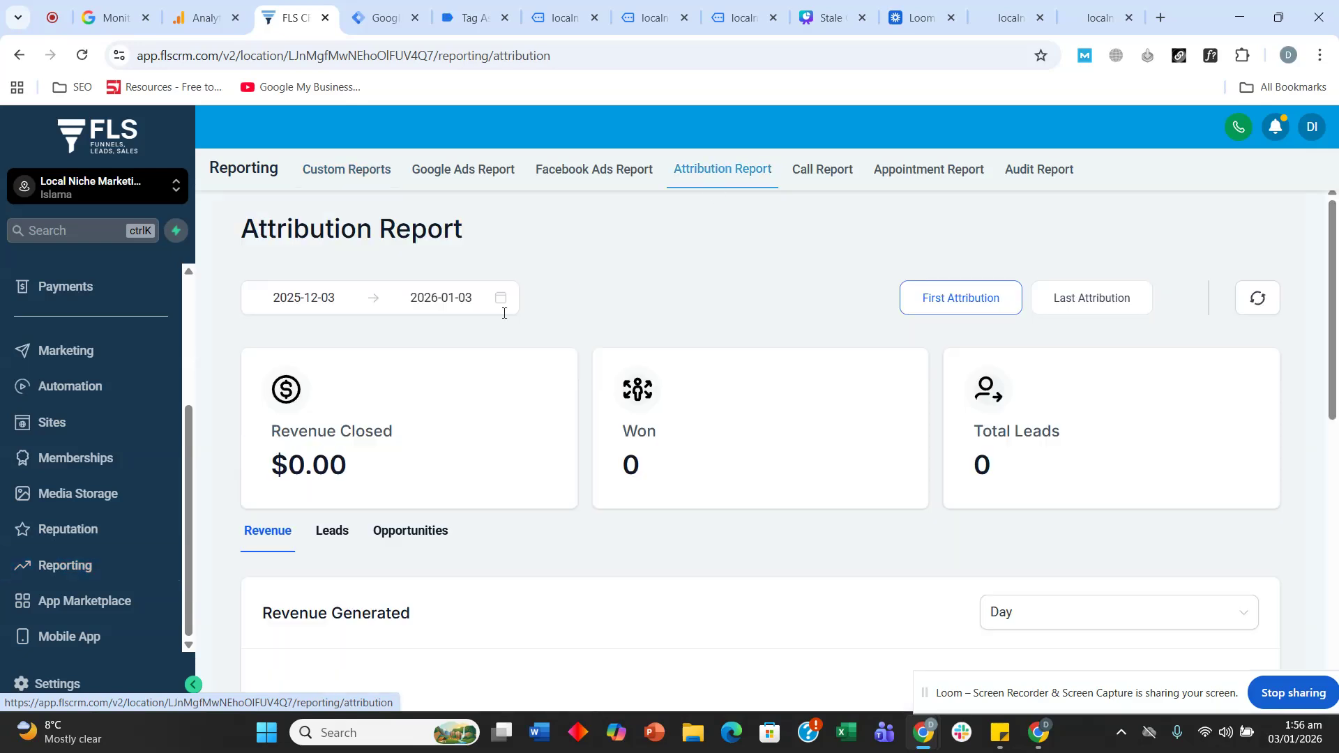
pyautogui.scroll(-10, 667, 334)
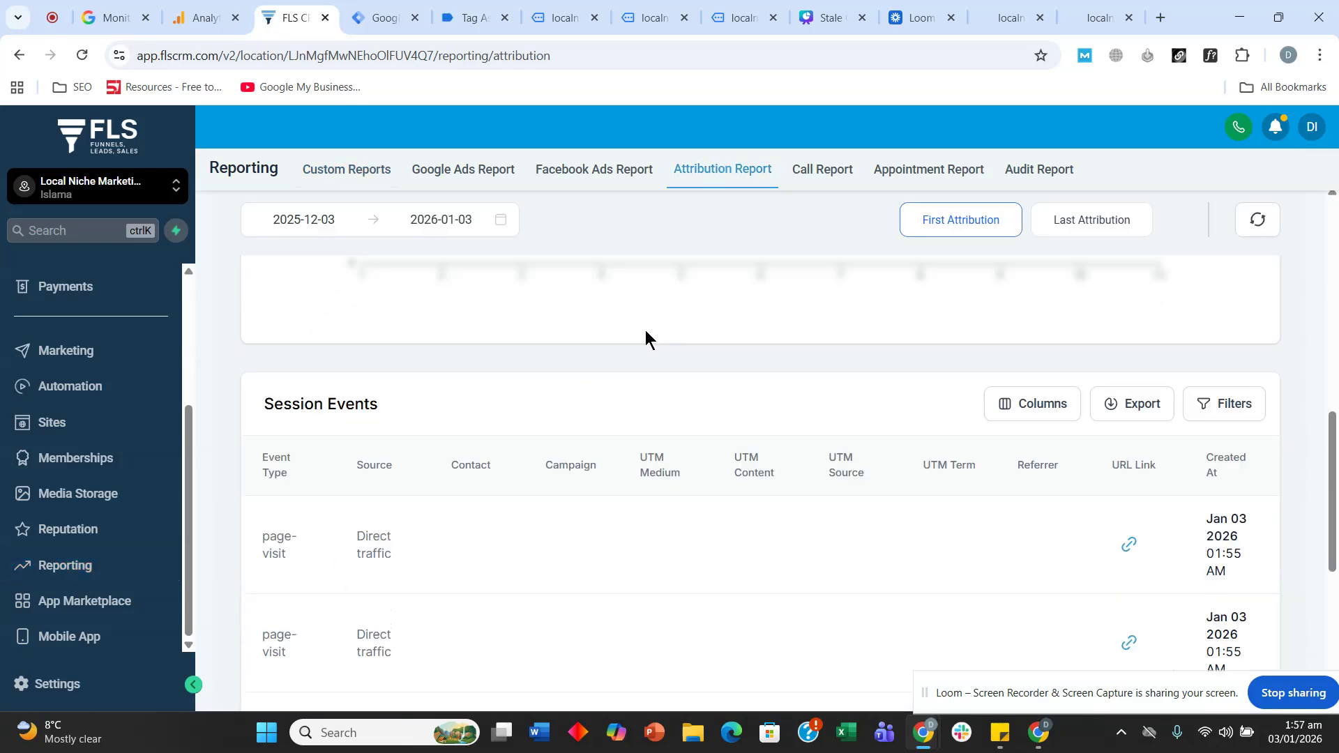
pyautogui.scroll(3, 419, 357)
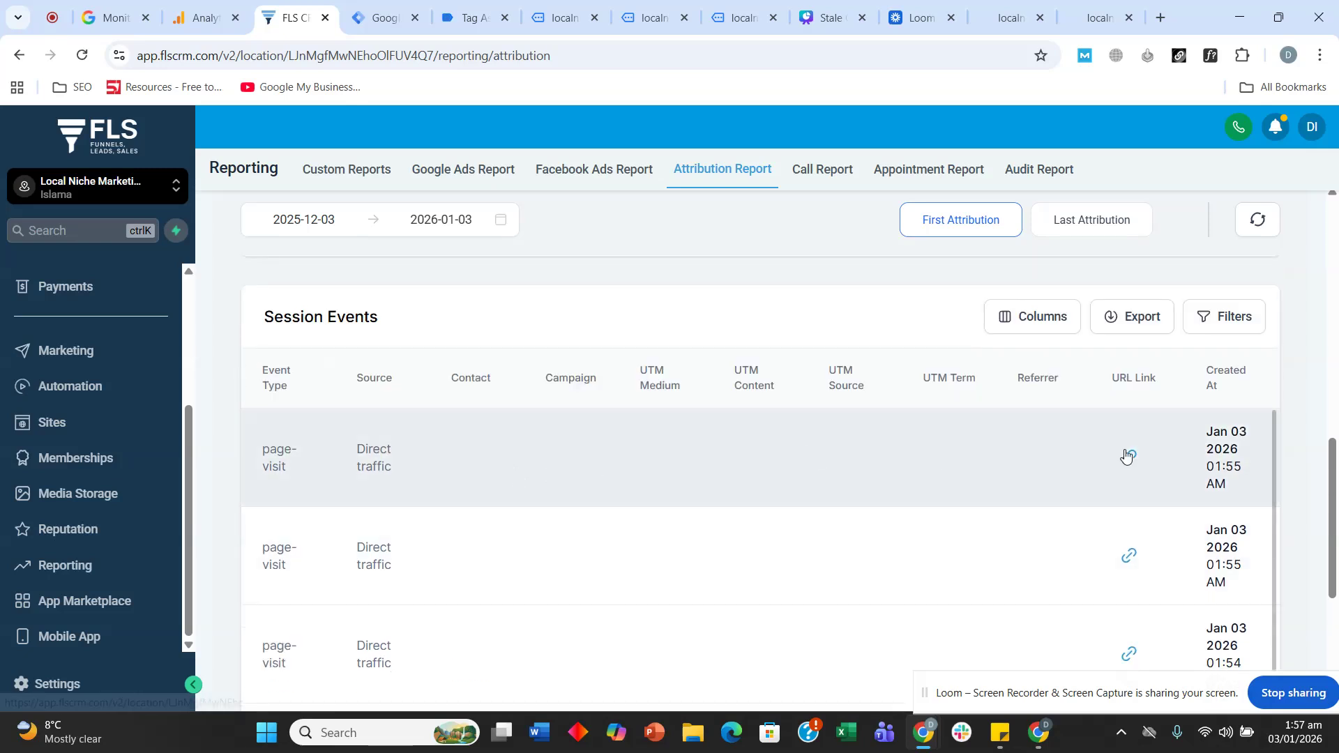
pyautogui.scroll(-3, 390, 462)
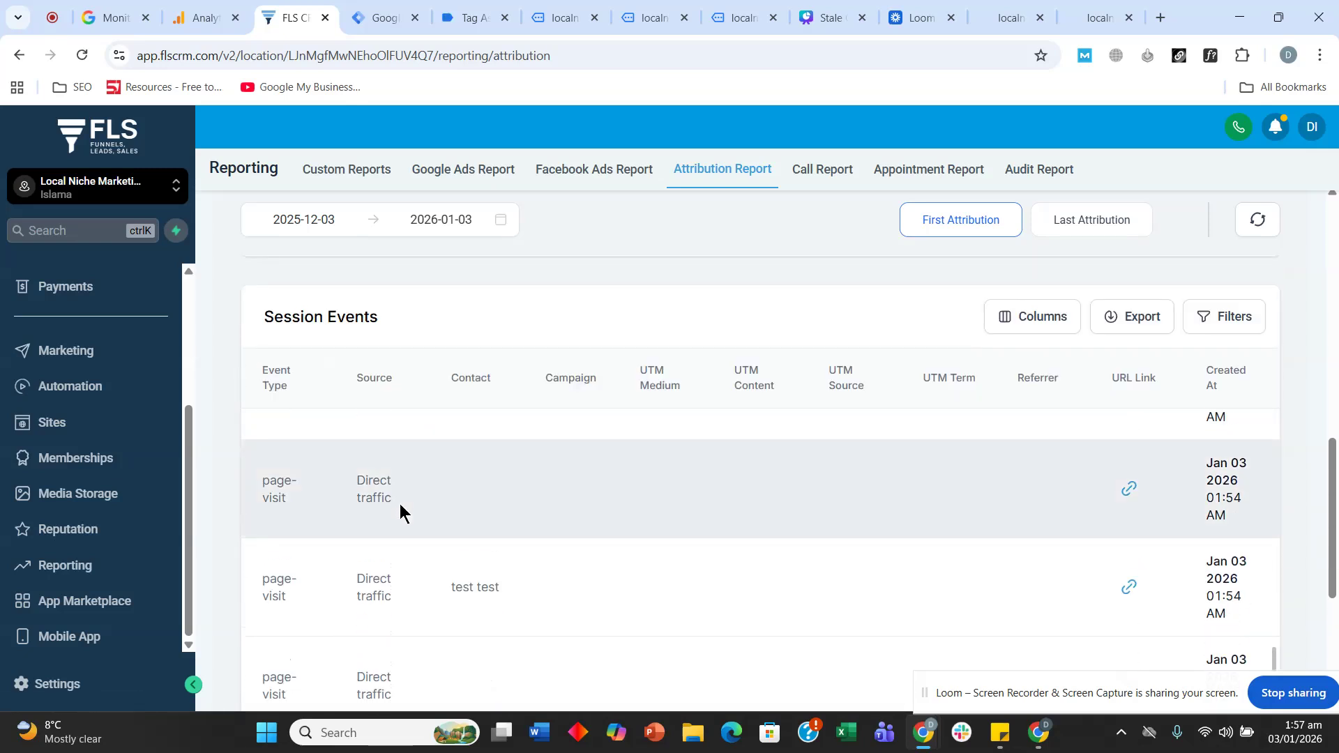
pyautogui.scroll(-5, 418, 460)
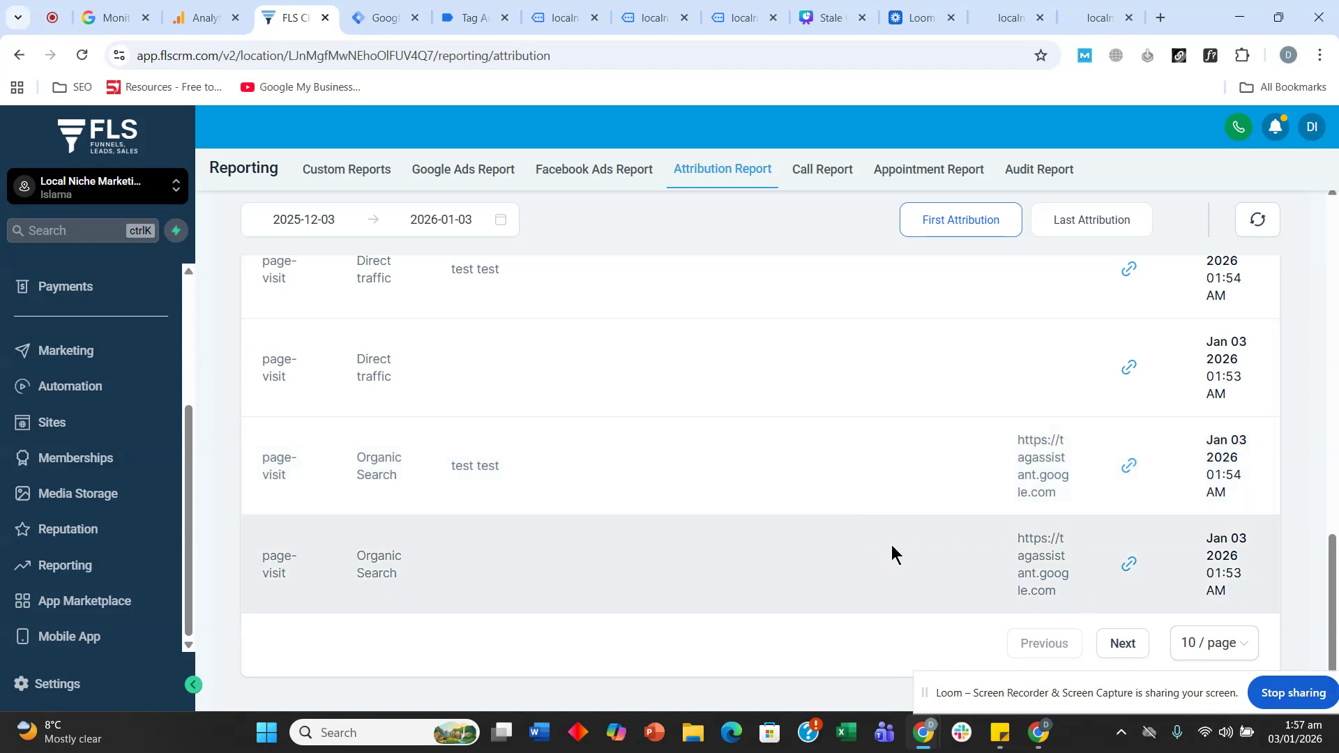
pyautogui.scroll(2, 826, 501)
pyautogui.scroll(10, 666, 376)
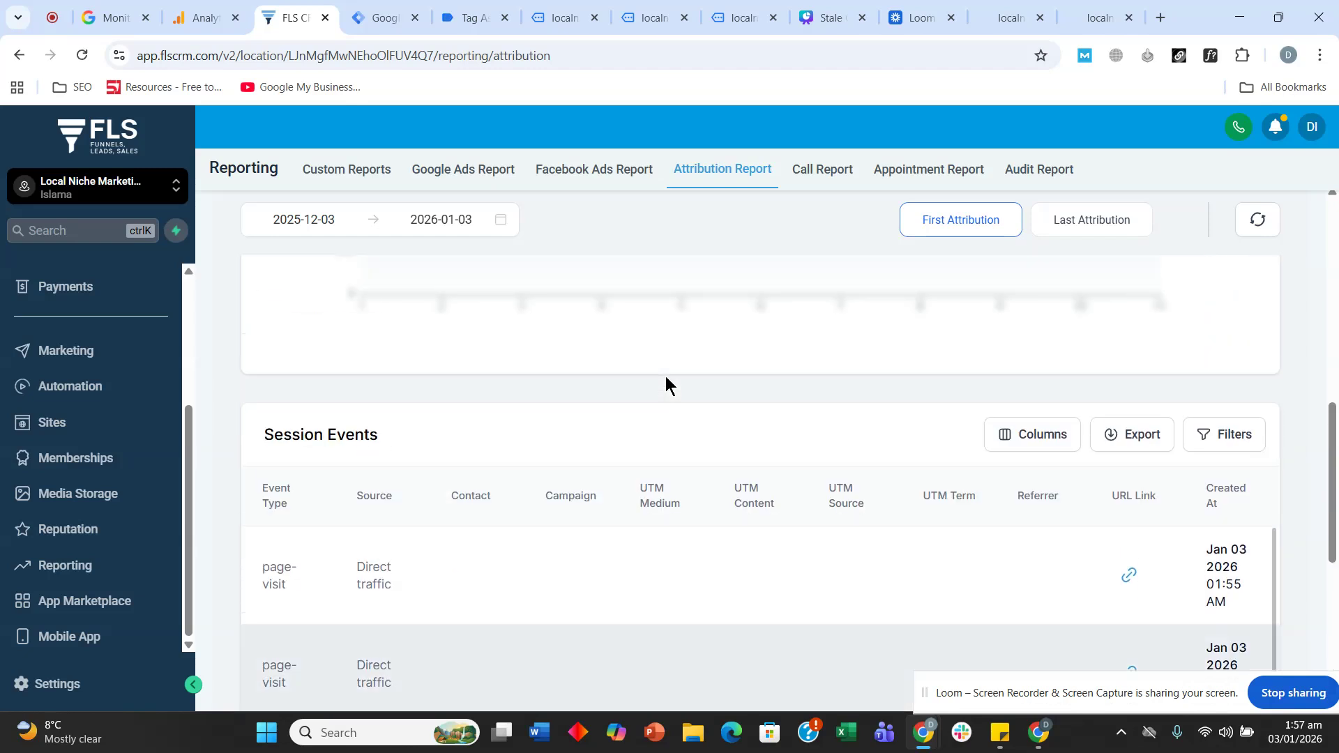
pyautogui.scroll(2, 665, 376)
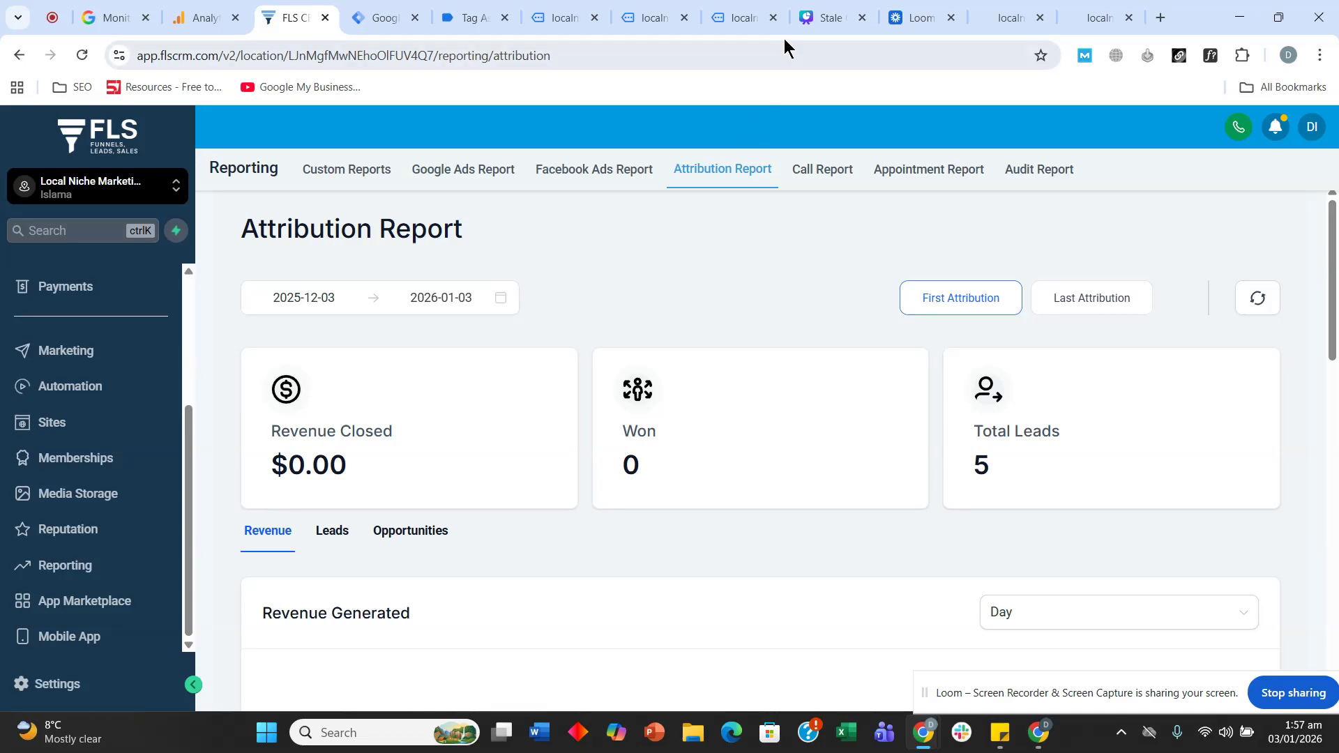
pyautogui.click(812, 10)
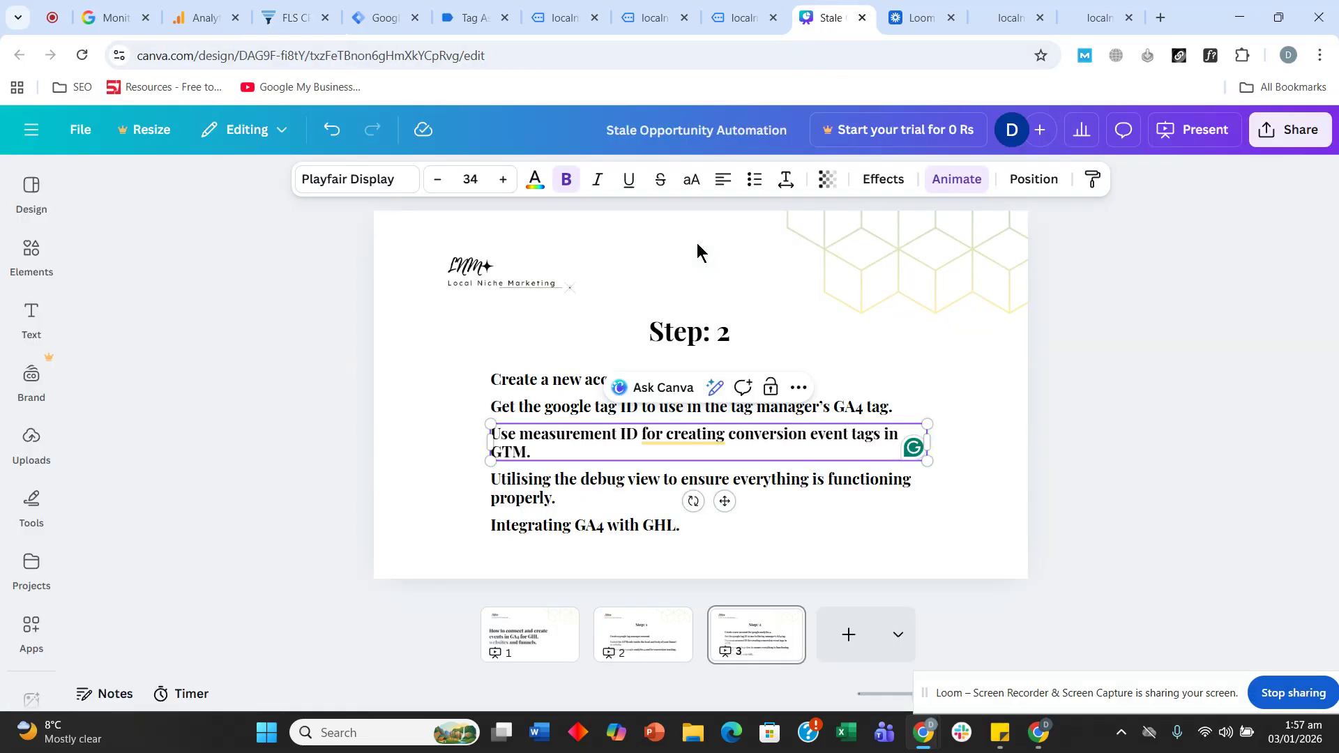